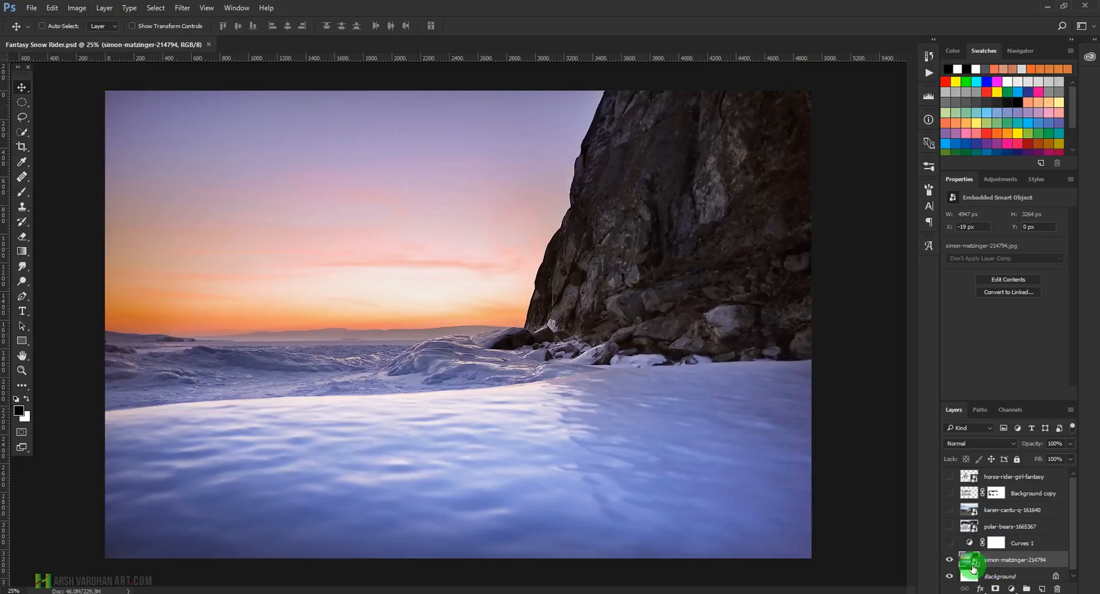
# - Toggle the visibility of the snowy cliff, polar bears, horse rider and cut-out layers to preview each source image
pyautogui.click(949, 560)
pyautogui.click(950, 559)
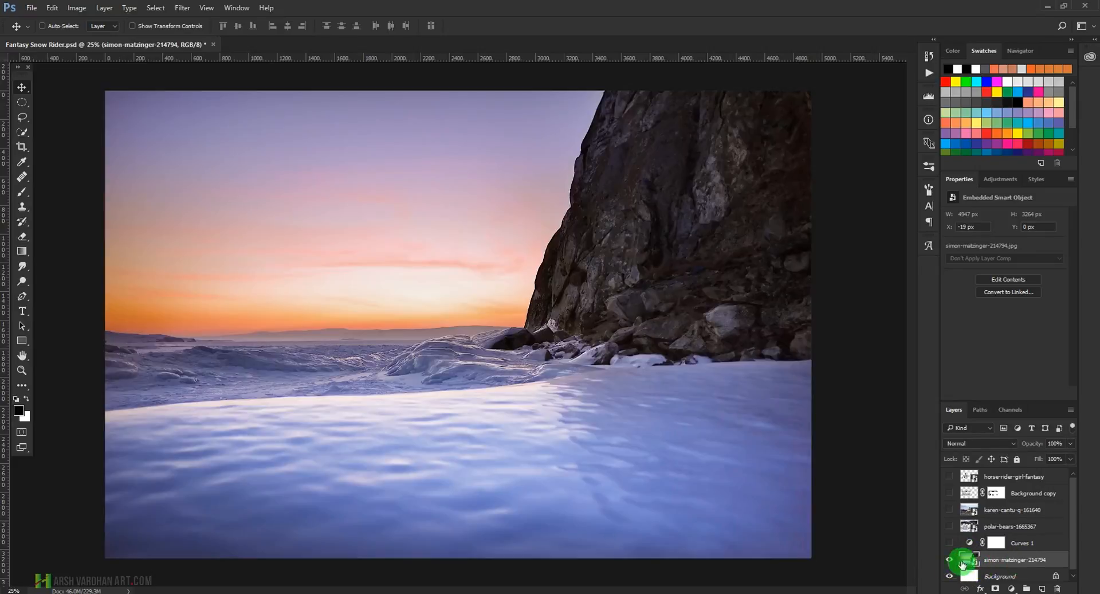
pyautogui.click(949, 526)
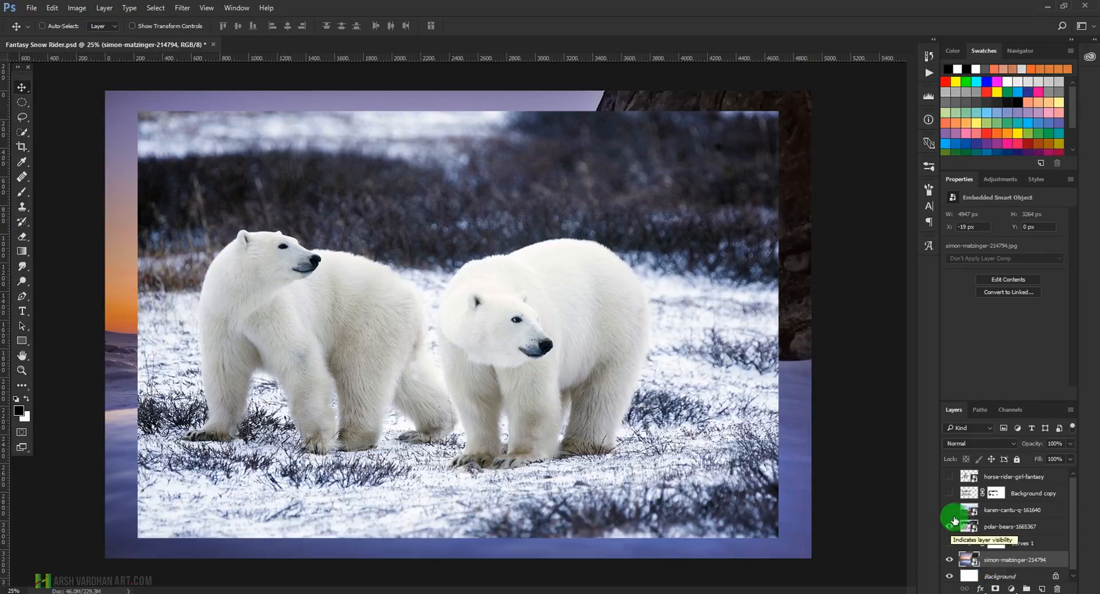
pyautogui.click(950, 509)
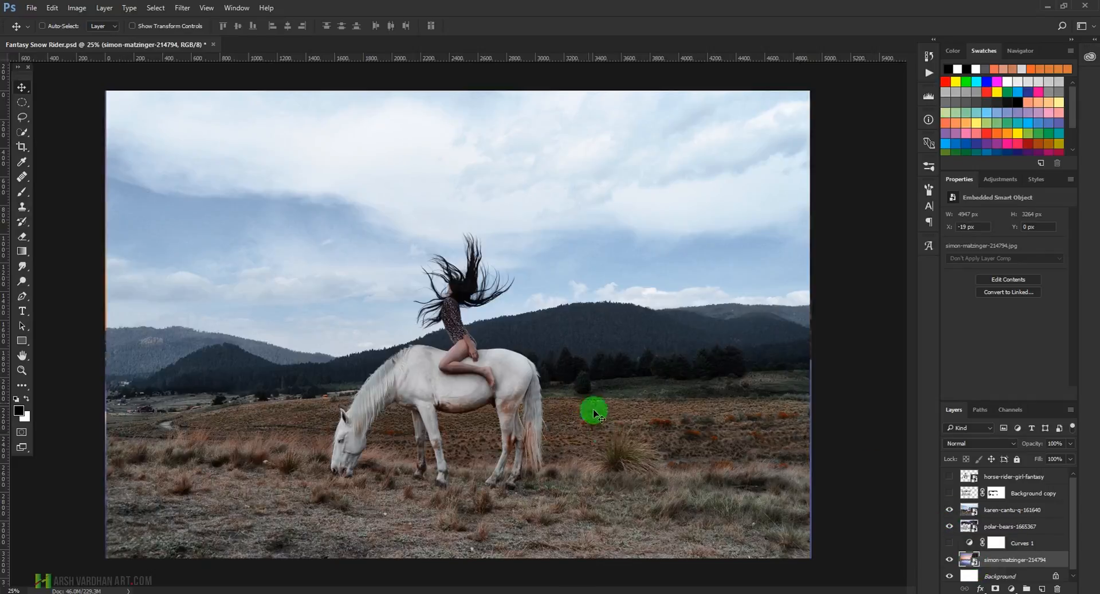
pyautogui.click(950, 509)
pyautogui.click(950, 510)
pyautogui.click(950, 509)
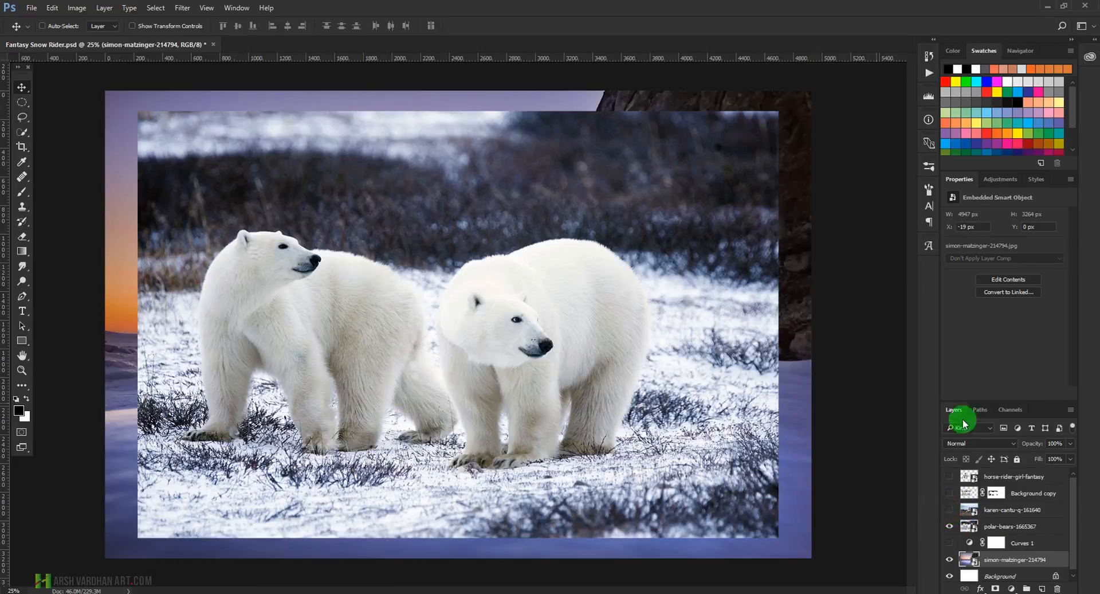
pyautogui.click(950, 510)
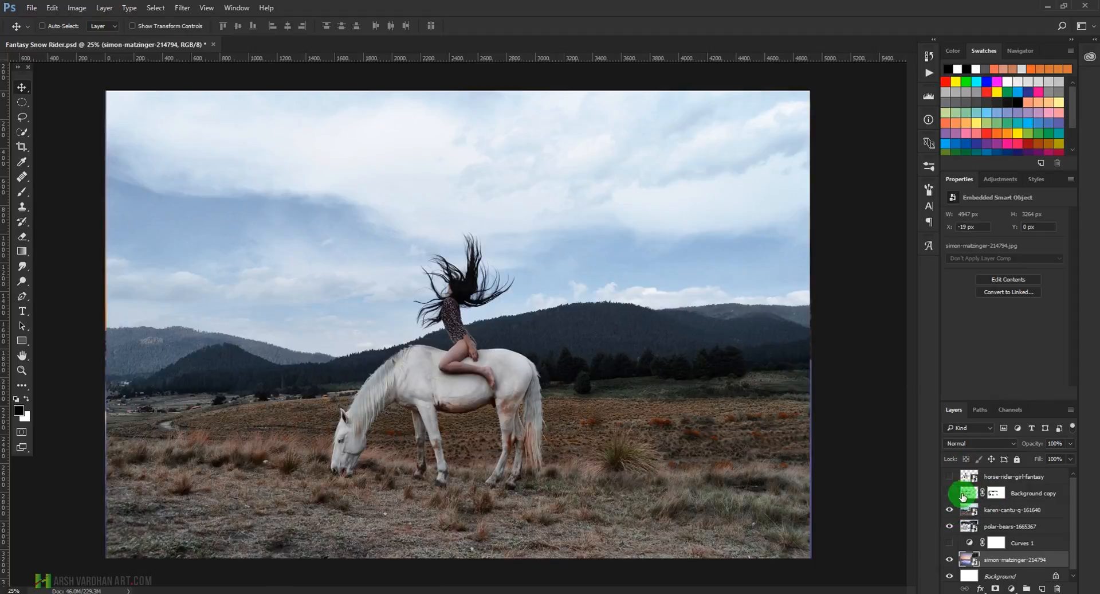
pyautogui.click(947, 526)
pyautogui.click(950, 510)
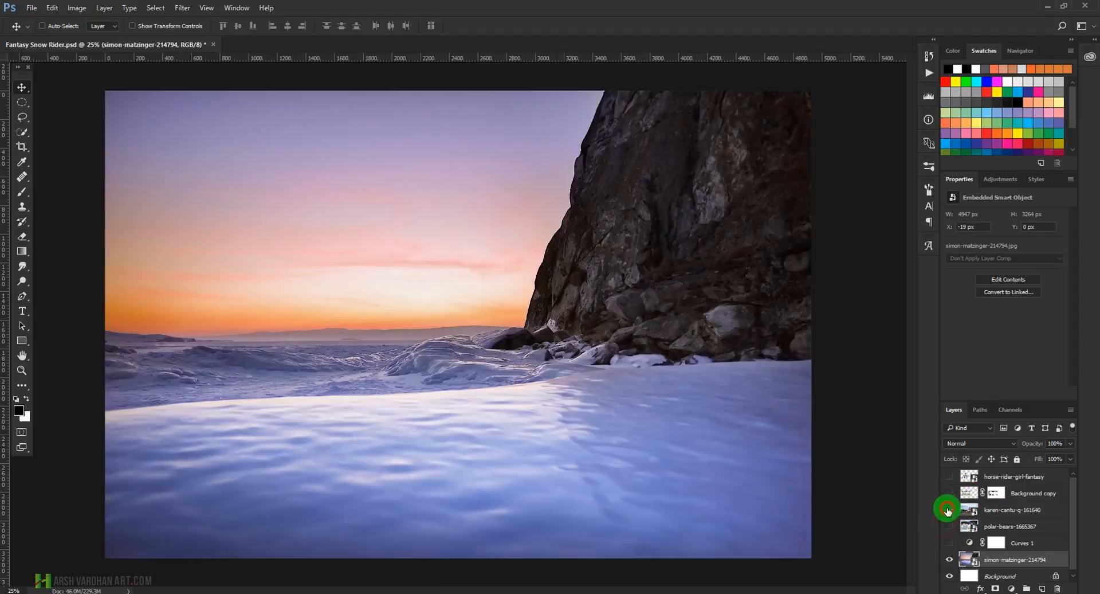
pyautogui.click(950, 493)
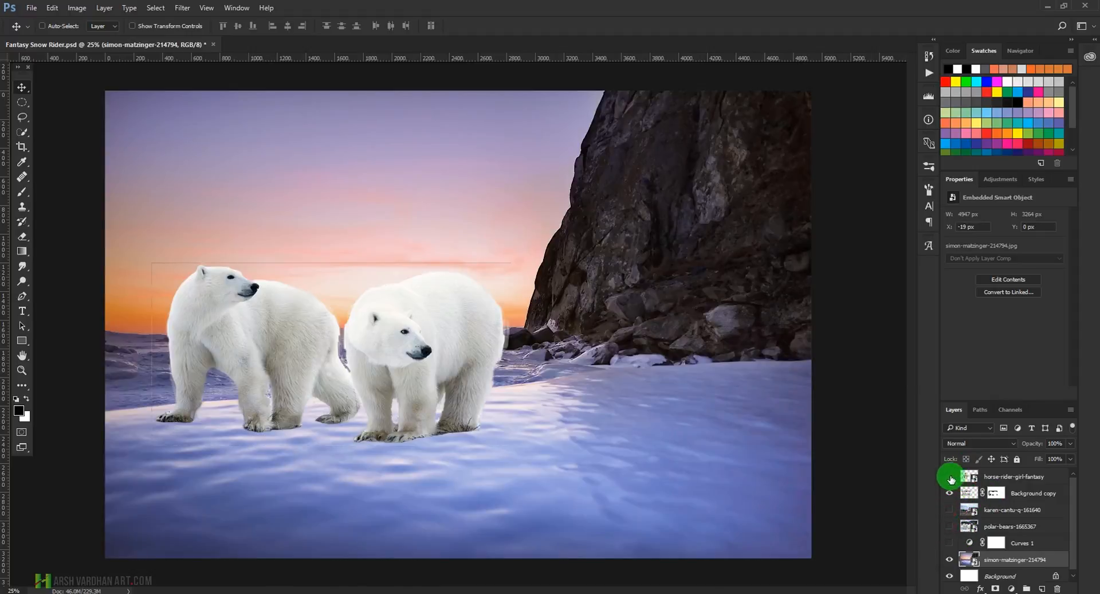
pyautogui.click(949, 476)
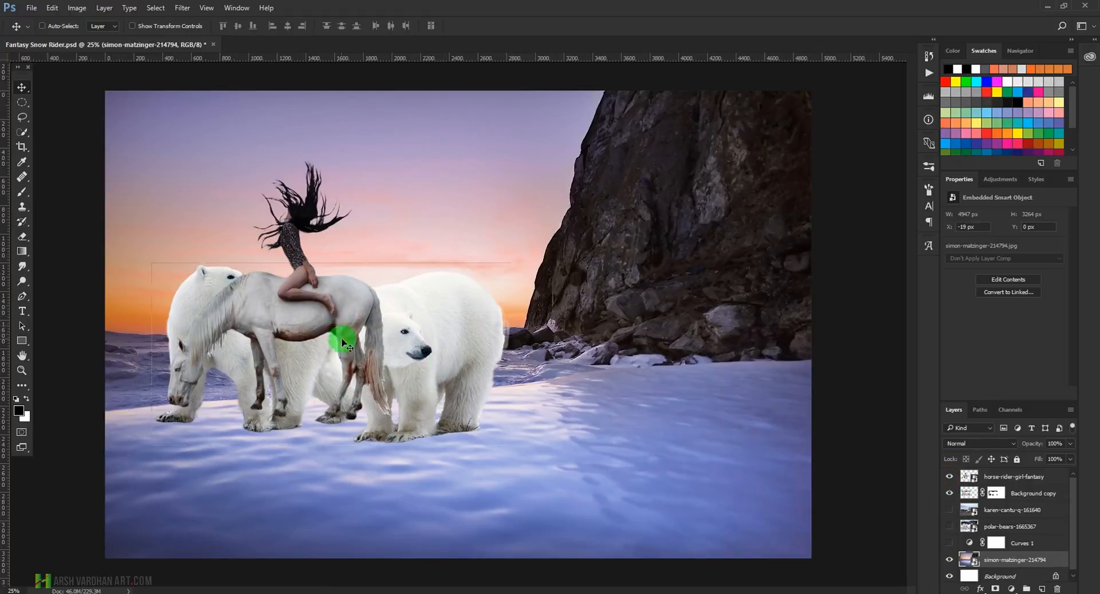
# - Shift the snowy cliff background layer to X 0 px and hide the horse-rider-girl-fantasy and Background copy layers
pyautogui.moveTo(322, 315)
pyautogui.mouseDown()
pyautogui.moveTo(351, 314)
pyautogui.moveTo(322, 313)
pyautogui.mouseUp()
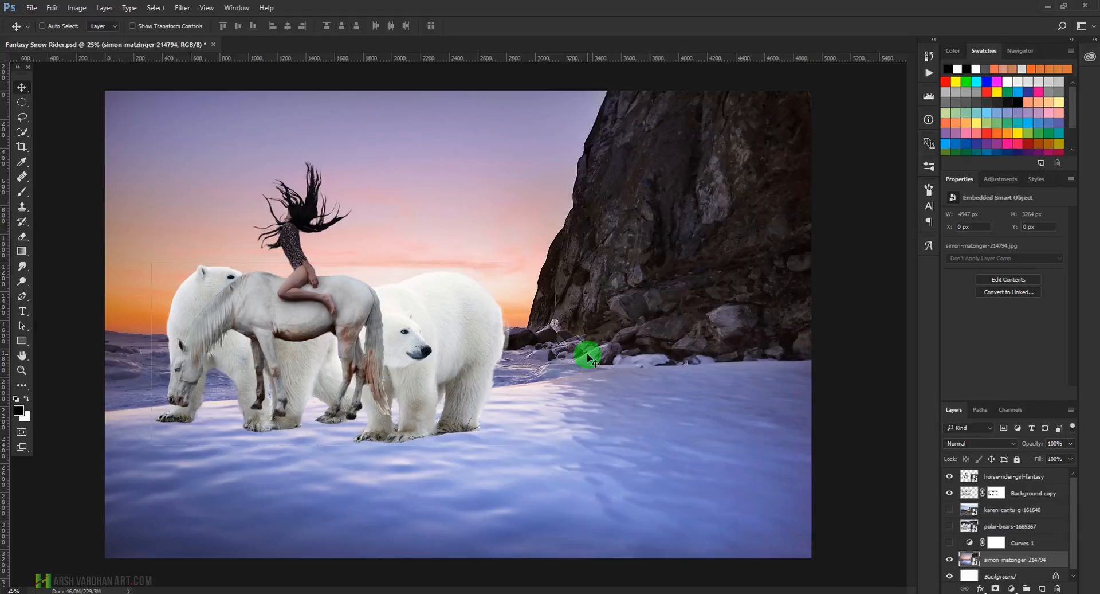
pyautogui.click(969, 479)
pyautogui.moveTo(949, 476); pyautogui.dragTo(950, 493)
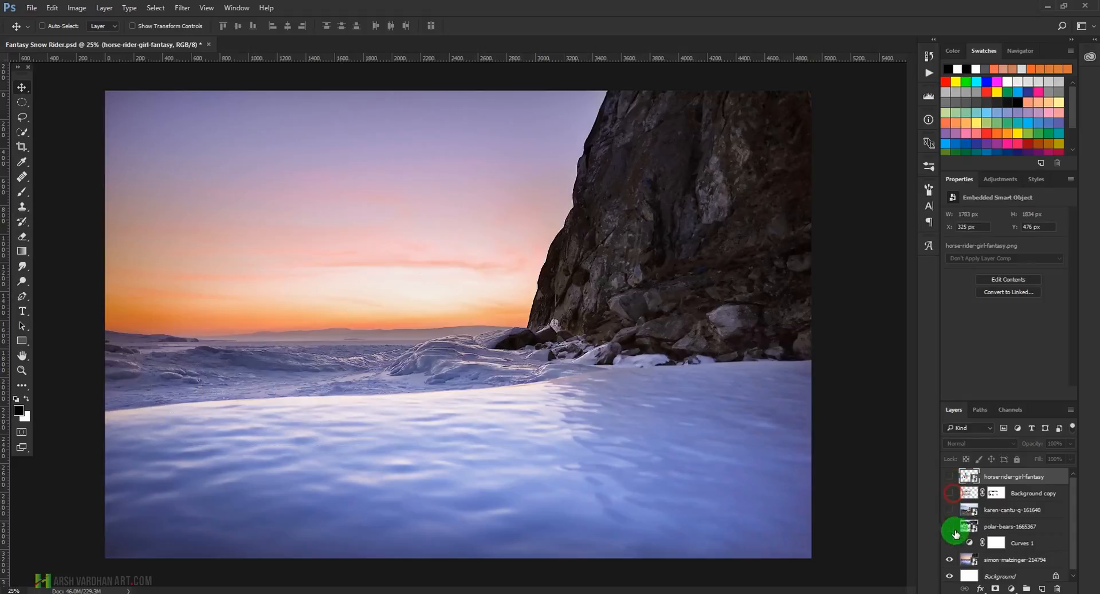
# - Delete the hidden Curves 1 adjustment layer above the snowy cliff photo
pyautogui.click(969, 526)
pyautogui.click(962, 560)
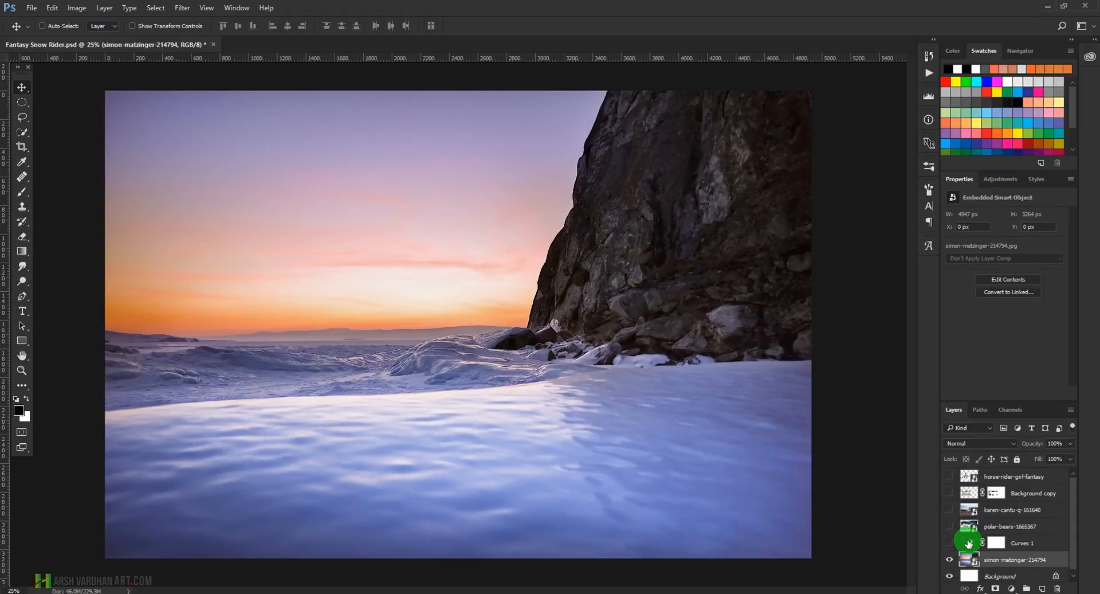
pyautogui.click(971, 544)
pyautogui.press('Delete')
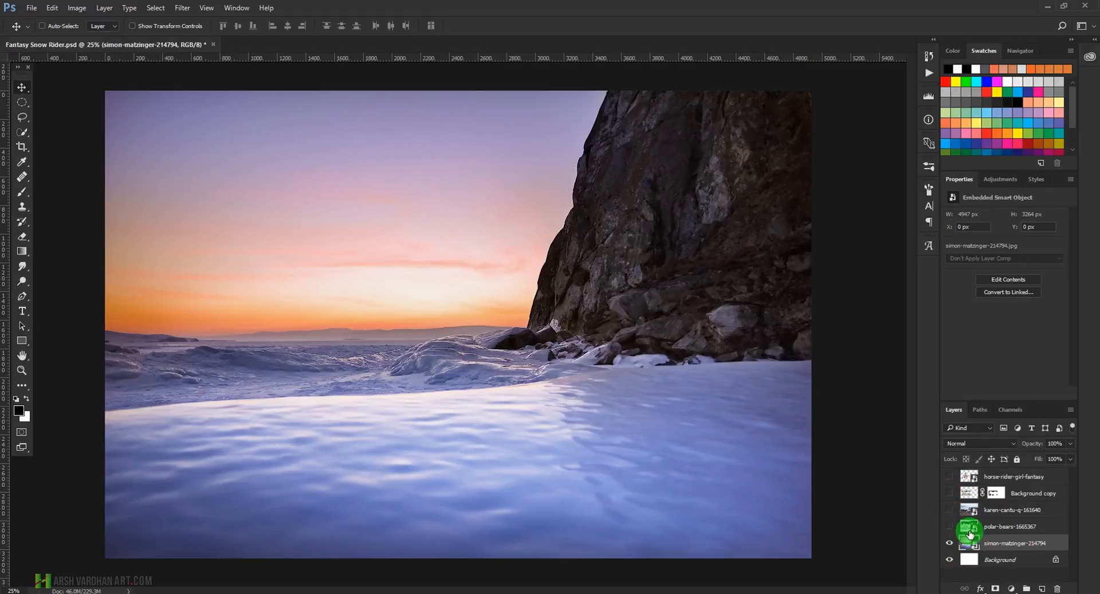
# - Check and delete the original polar-bears-1665367 and full horse rider photo layers, and save the document
pyautogui.click(969, 530)
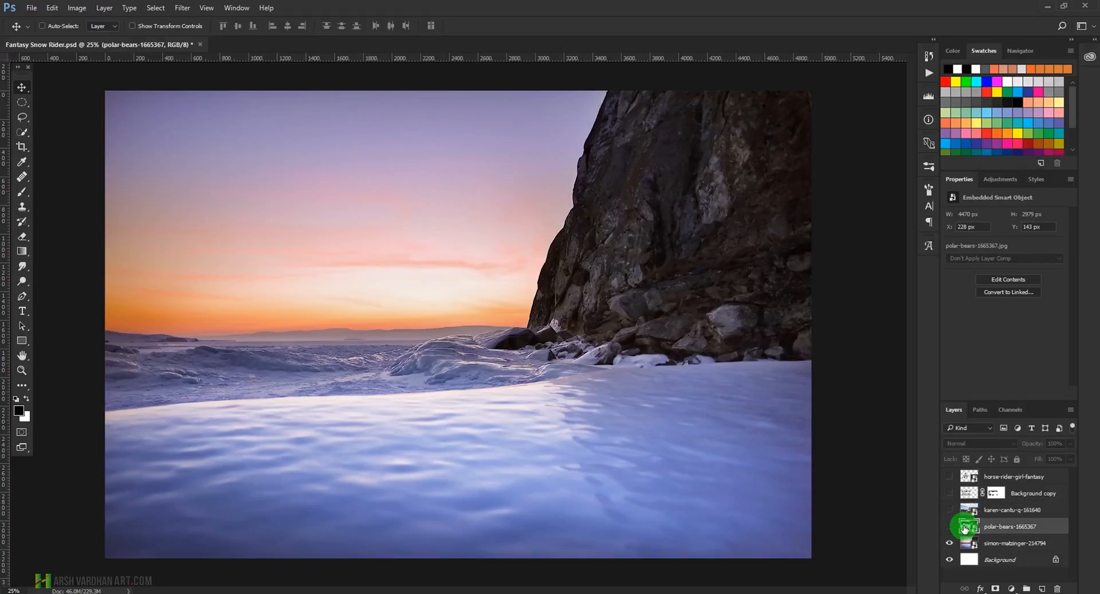
pyautogui.click(950, 526)
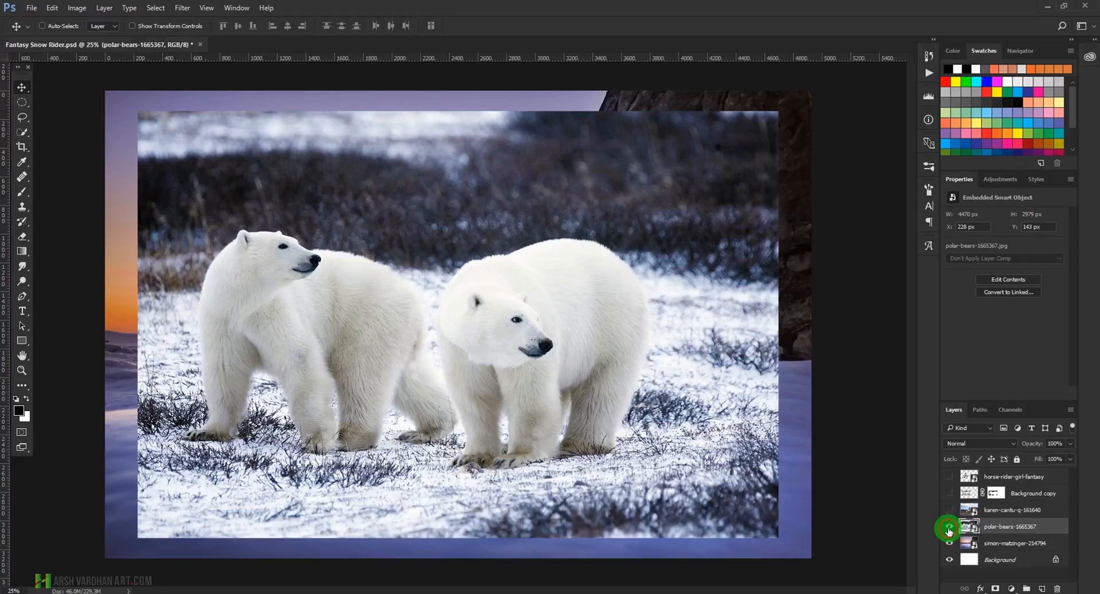
pyautogui.click(949, 527)
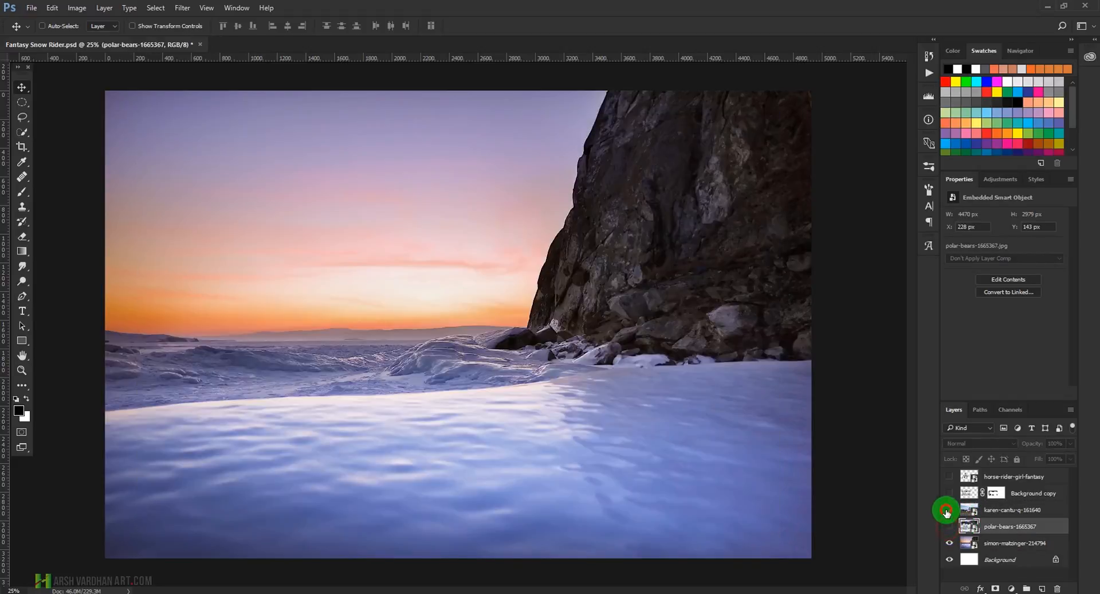
pyautogui.click(948, 510)
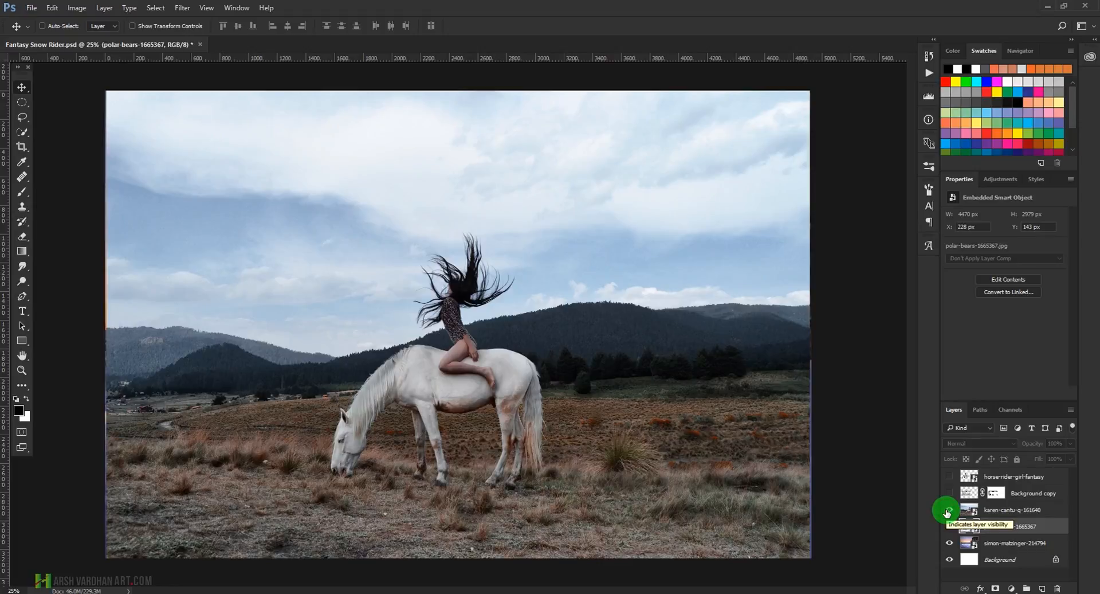
pyautogui.click(949, 511)
pyautogui.click(969, 512)
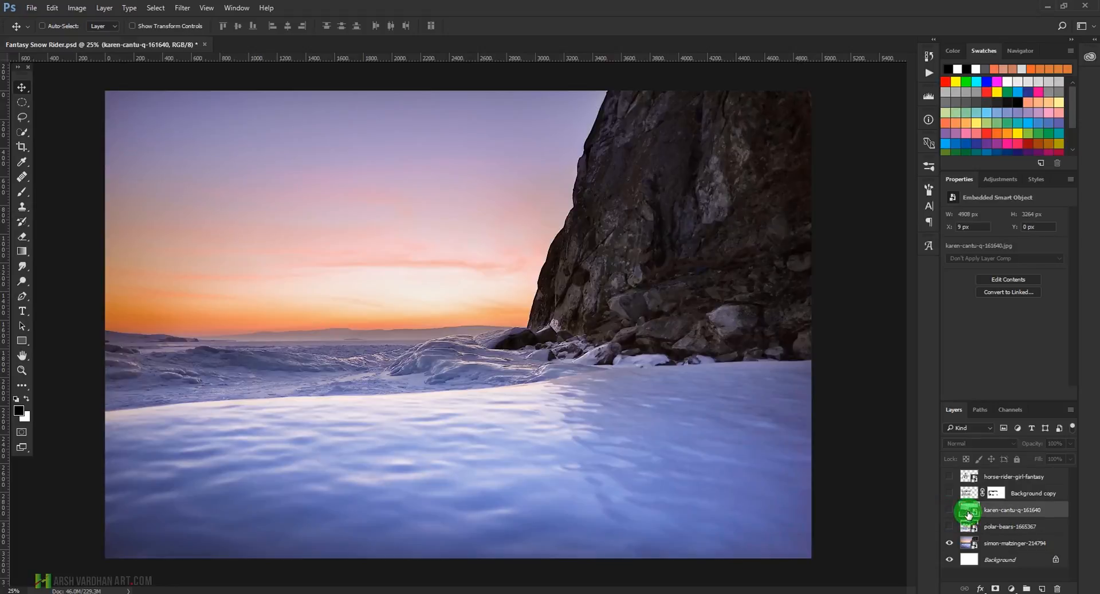
pyautogui.press('Delete')
pyautogui.press('Delete')
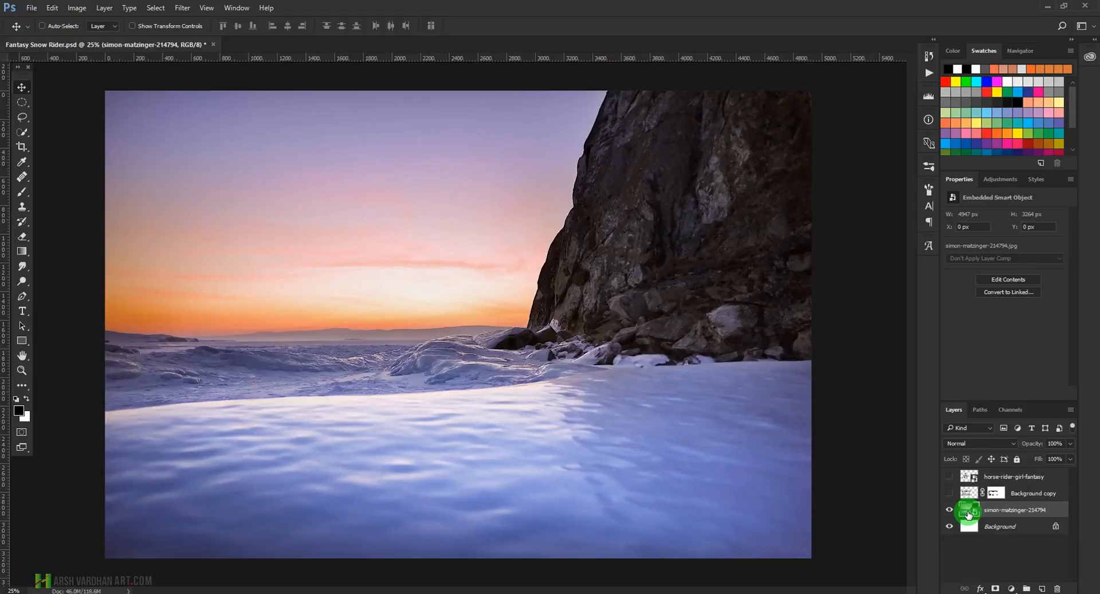
pyautogui.hotkey('ctrl', 's')
# - Add a Hue/Saturation adjustment above the snowy cliff photo with saturation -31 and lightness +10
pyautogui.click(998, 179)
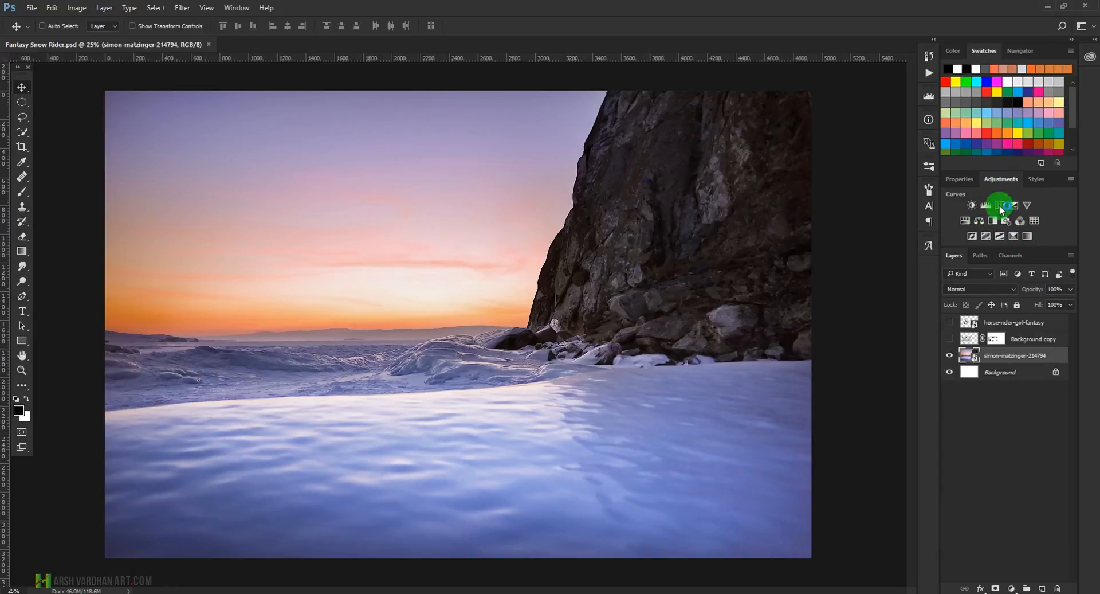
pyautogui.click(967, 222)
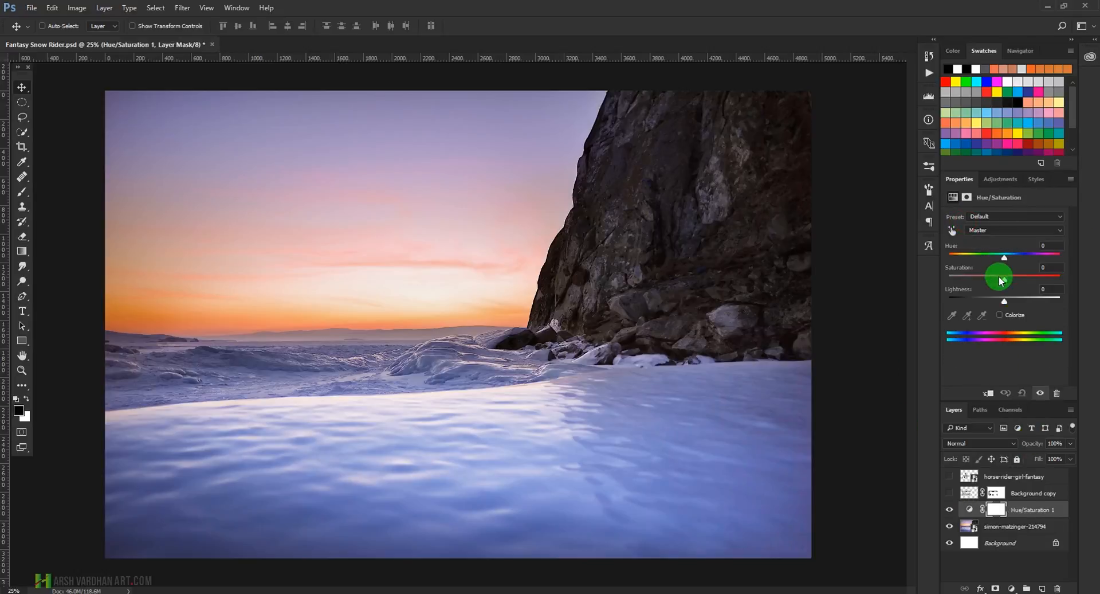
pyautogui.moveTo(1001, 279); pyautogui.dragTo(1012, 299)
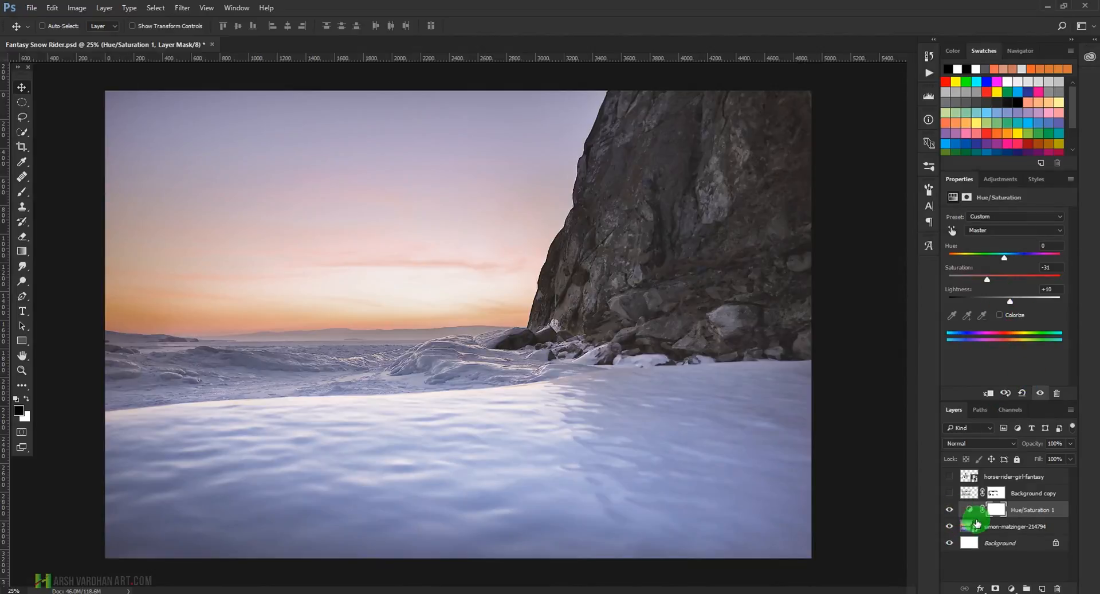
# - Add a Photo Filter adjustment layer above the Hue/Saturation adjustment
pyautogui.click(1006, 179)
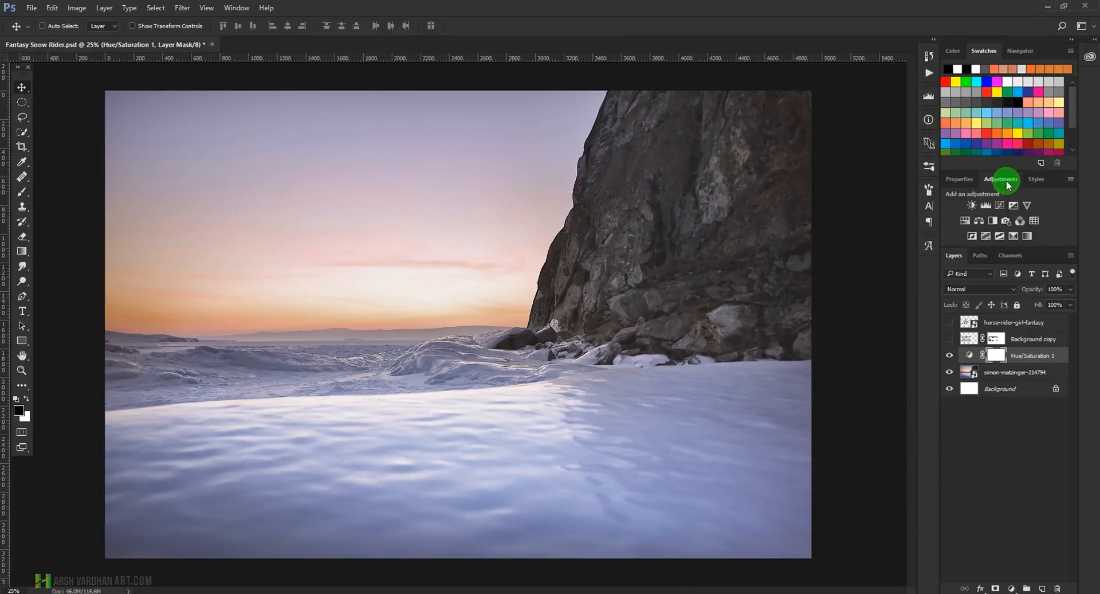
pyautogui.click(1005, 224)
# - Try the Cooling Filter (LBB) and Warming Filter (81) presets on the Photo Filter adjustment to compare their tints
pyautogui.click(1009, 216)
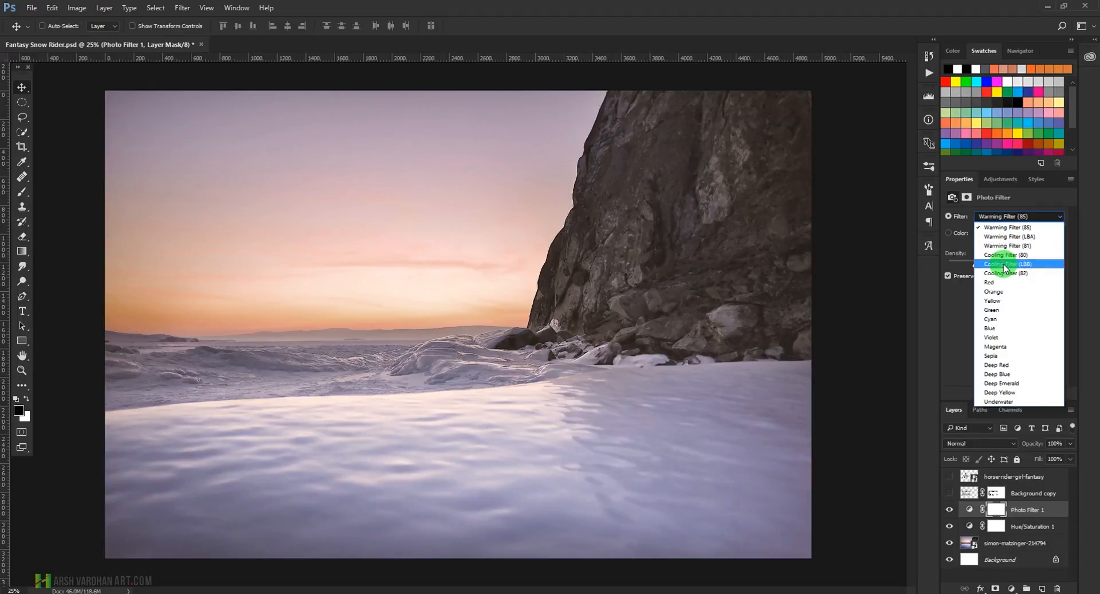
pyautogui.click(1006, 263)
pyautogui.click(1025, 216)
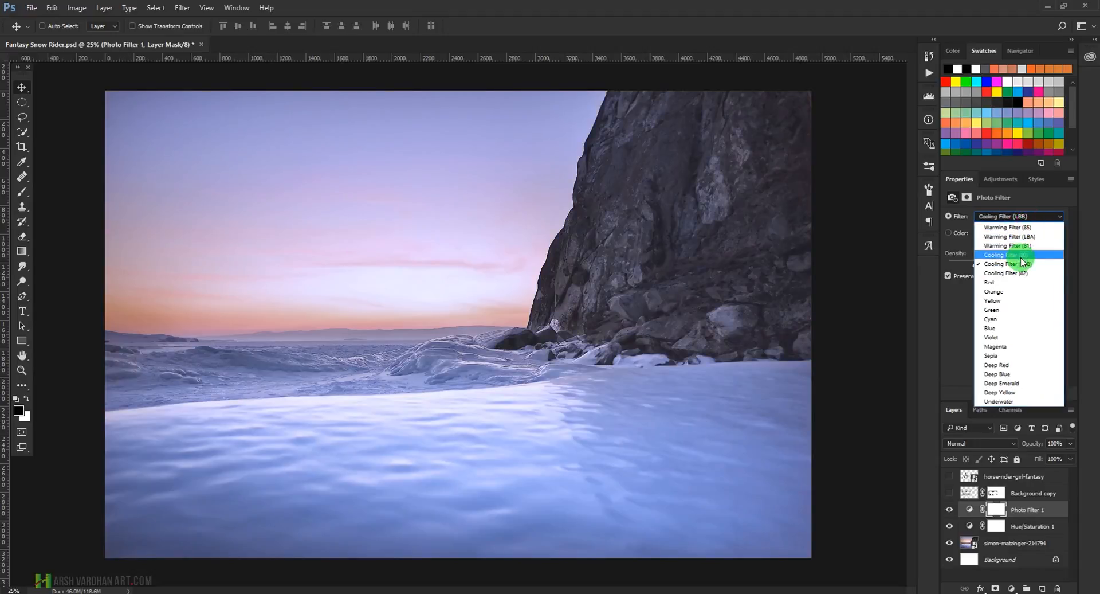
pyautogui.click(1015, 245)
pyautogui.click(1024, 216)
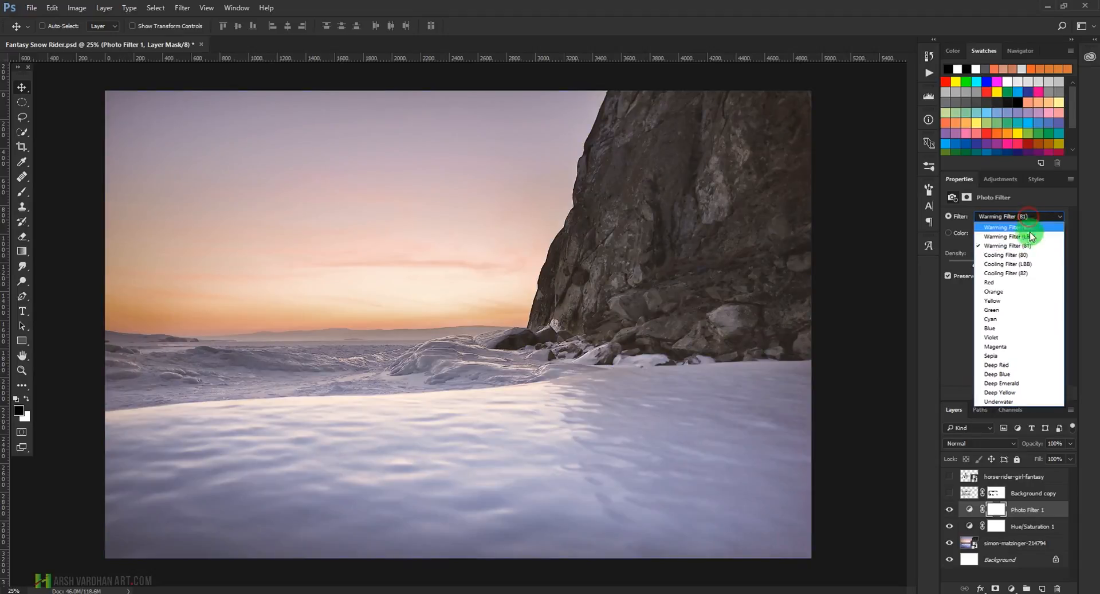
pyautogui.click(1014, 254)
pyautogui.click(1039, 216)
pyautogui.click(1026, 264)
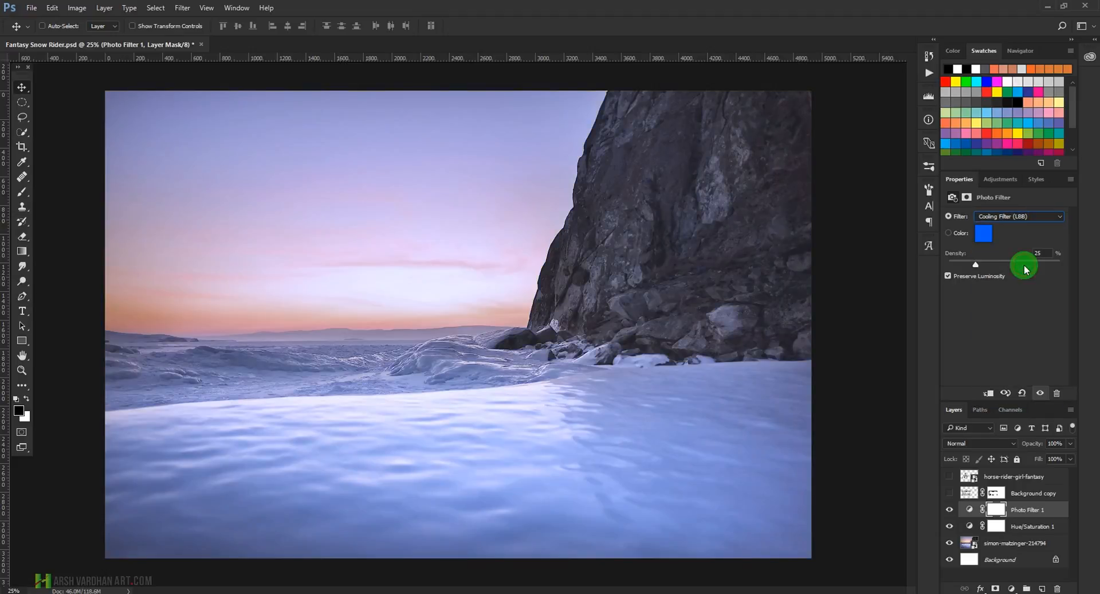
# - Set the Photo Filter to Cooling Filter (82) with a density of 31% and save the document
pyautogui.click(1042, 216)
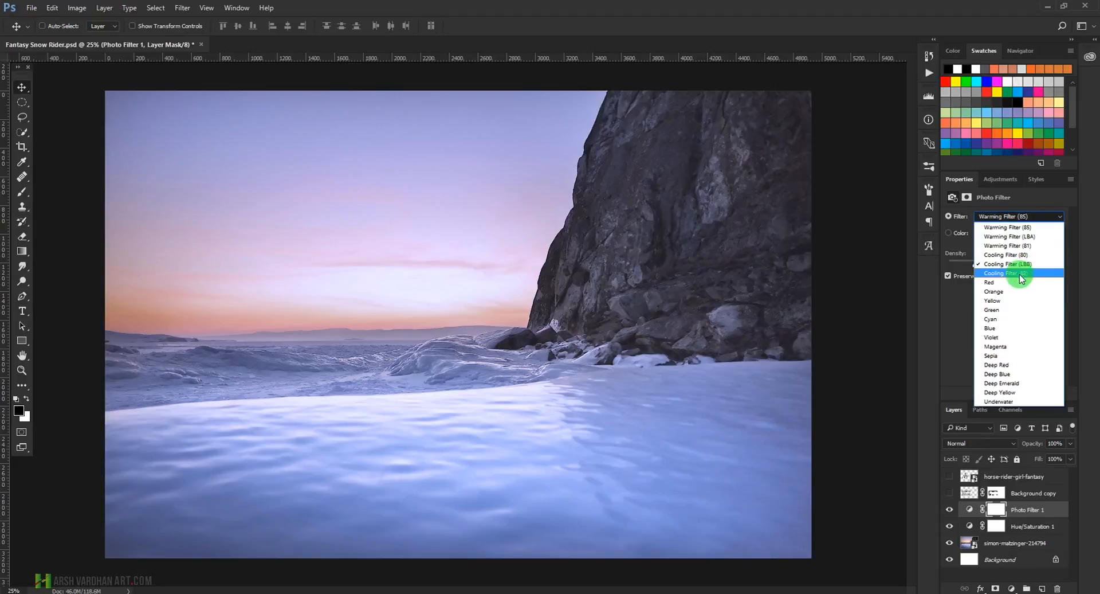
pyautogui.click(1019, 274)
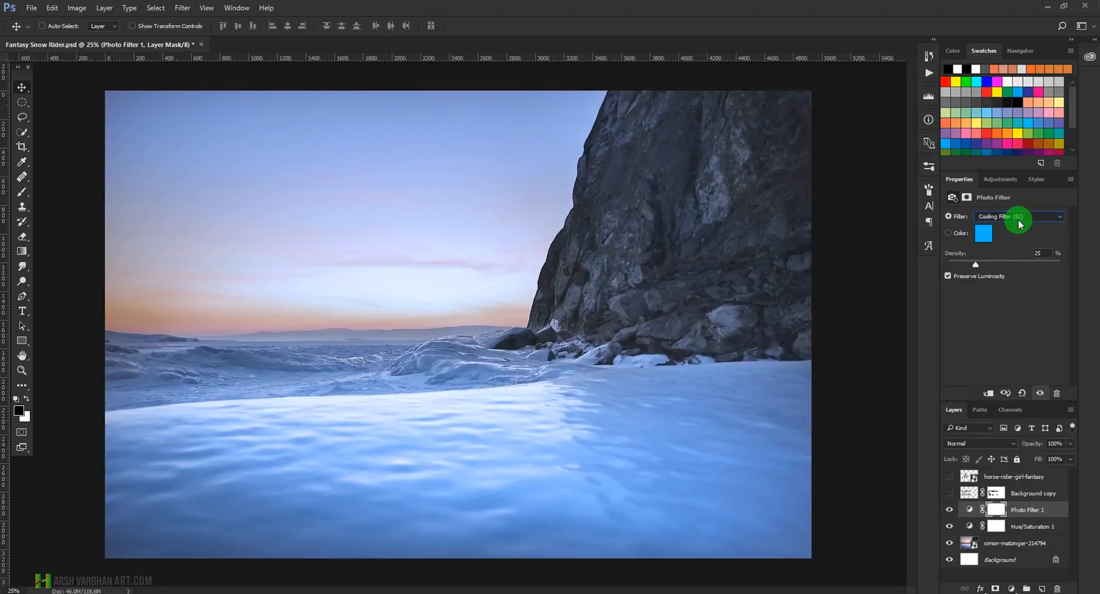
pyautogui.moveTo(980, 269)
pyautogui.mouseDown()
pyautogui.moveTo(1003, 263)
pyautogui.moveTo(982, 264)
pyautogui.mouseUp()
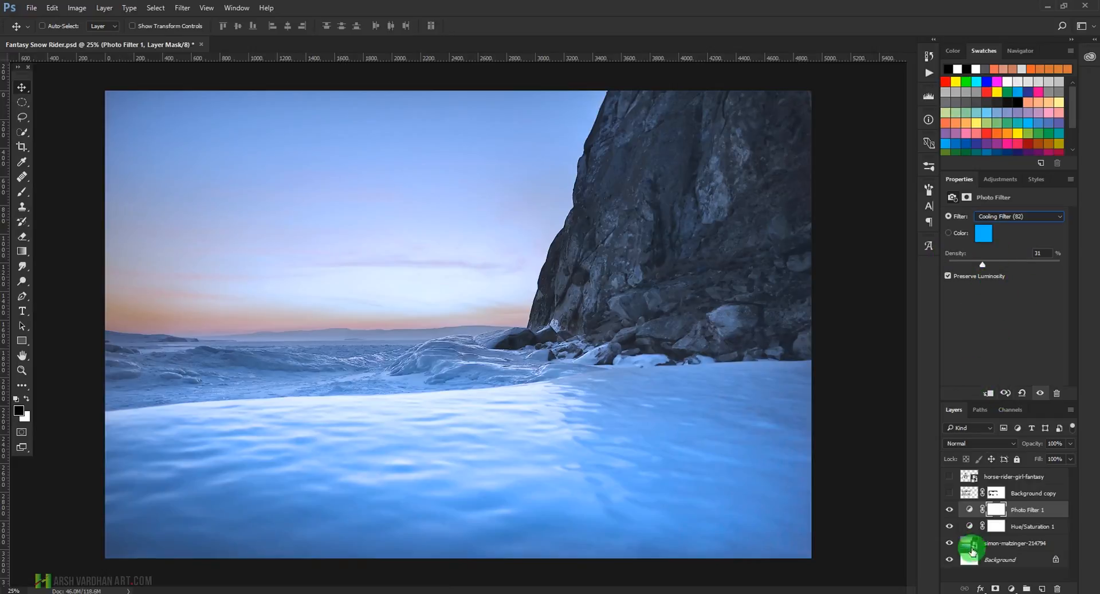
pyautogui.hotkey('ctrl', 's')
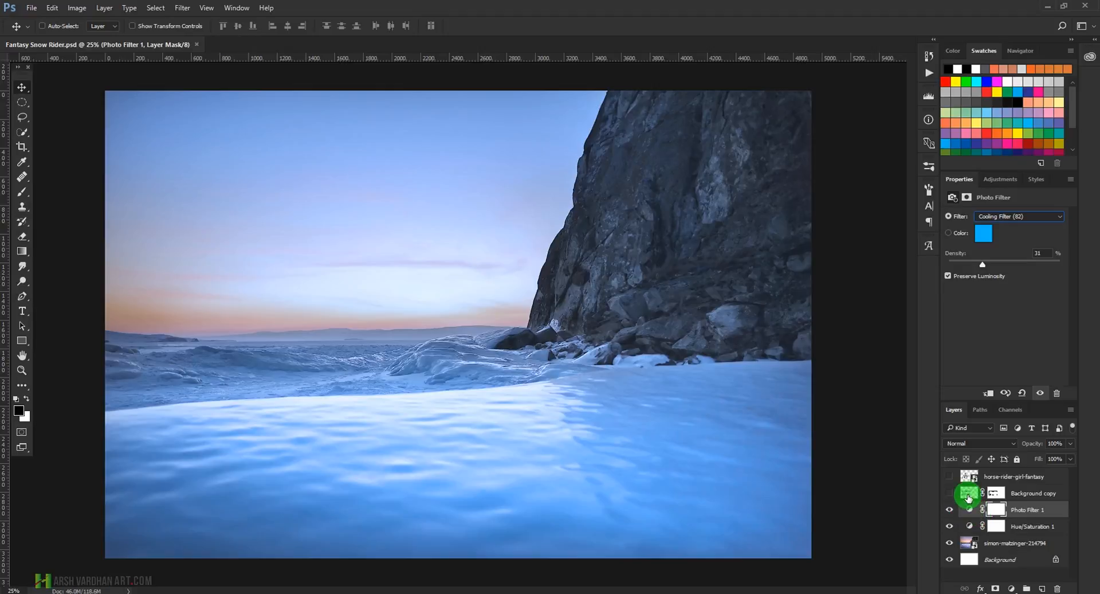
# - Show the Background copy layer with the masked polar bears, make its image rather than its mask active, and inspect both bears up close
pyautogui.click(967, 493)
pyautogui.click(949, 494)
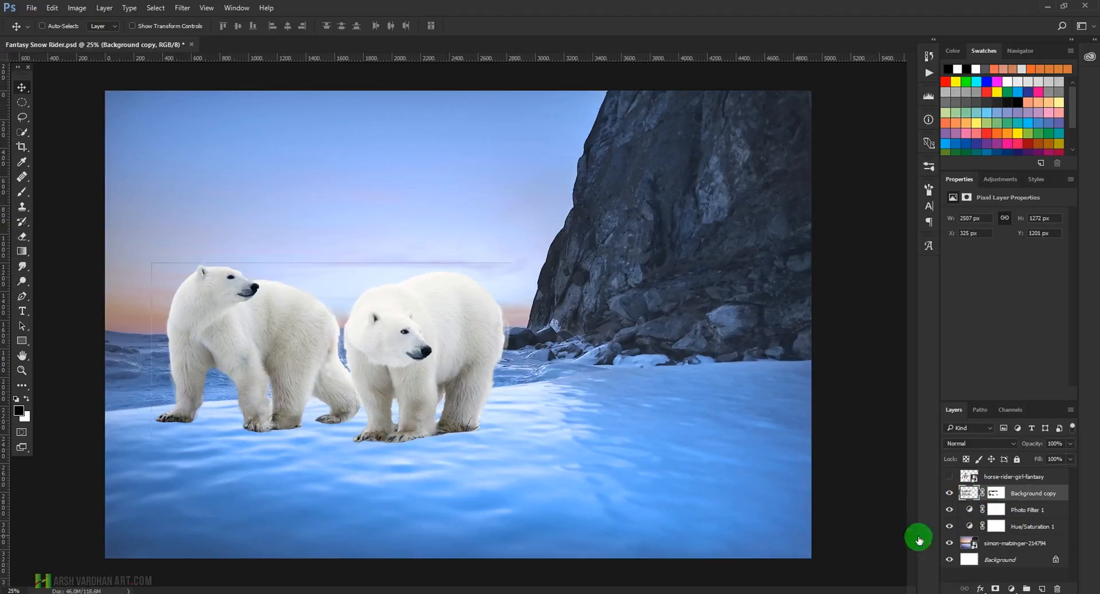
pyautogui.click(996, 493)
pyautogui.click(970, 493)
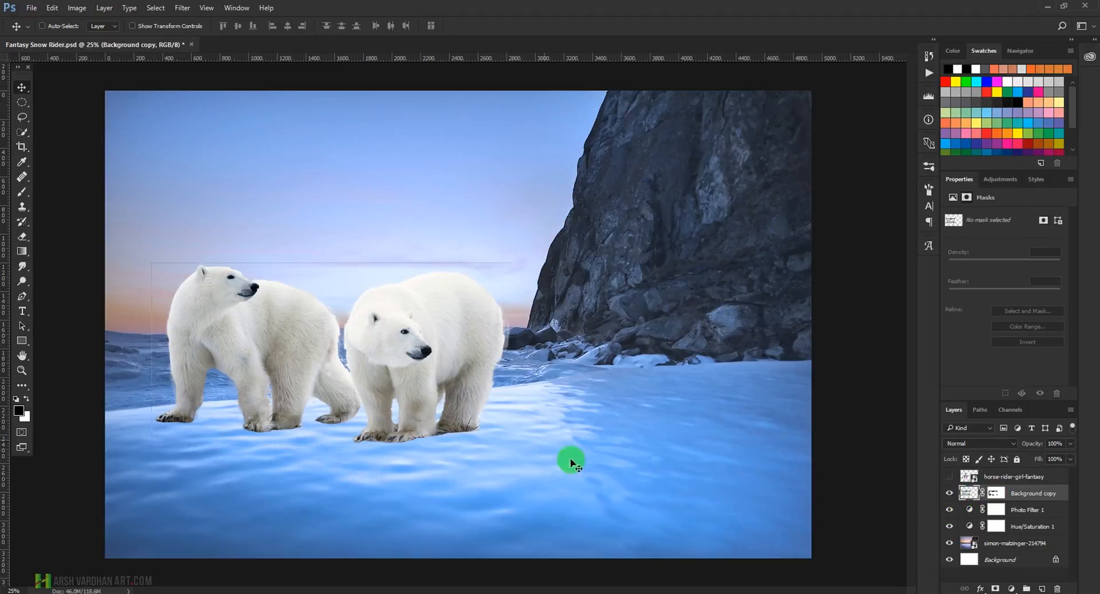
pyautogui.keyDown('ctrl'); pyautogui.click(537, 350); pyautogui.keyUp('ctrl')
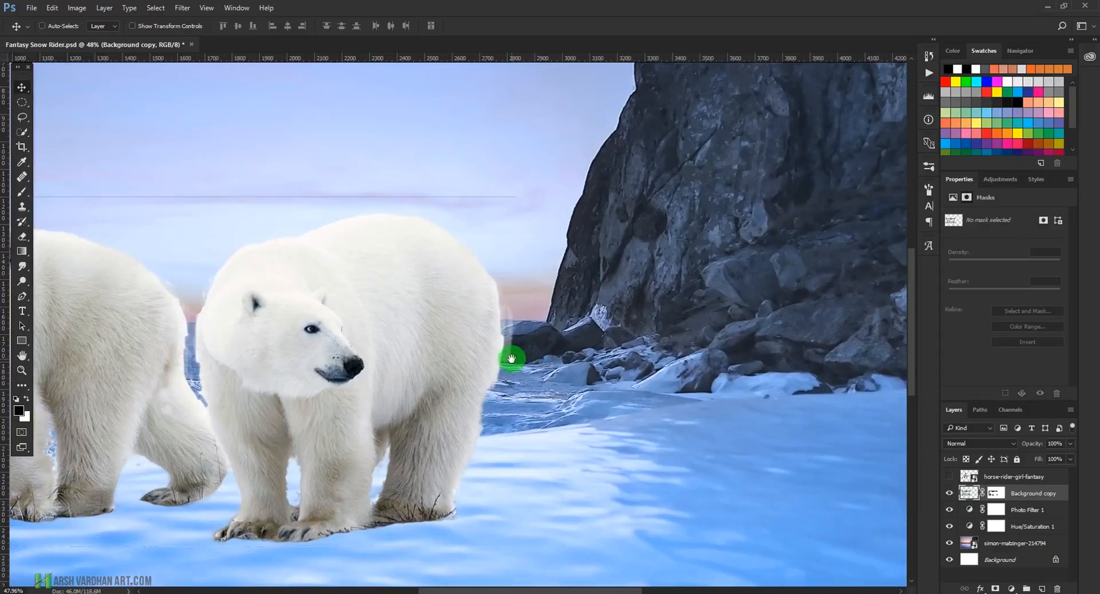
pyautogui.moveTo(513, 356); pyautogui.dragTo(646, 328)
pyautogui.moveTo(400, 316); pyautogui.dragTo(489, 339)
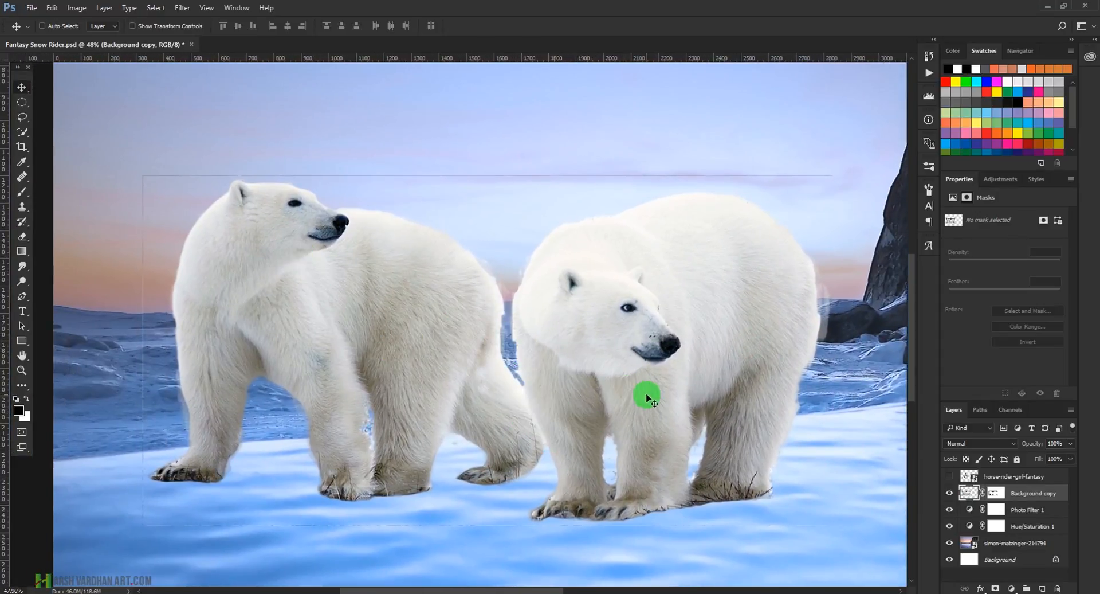
pyautogui.keyDown('ctrl'); pyautogui.click(481, 302); pyautogui.keyUp('ctrl')
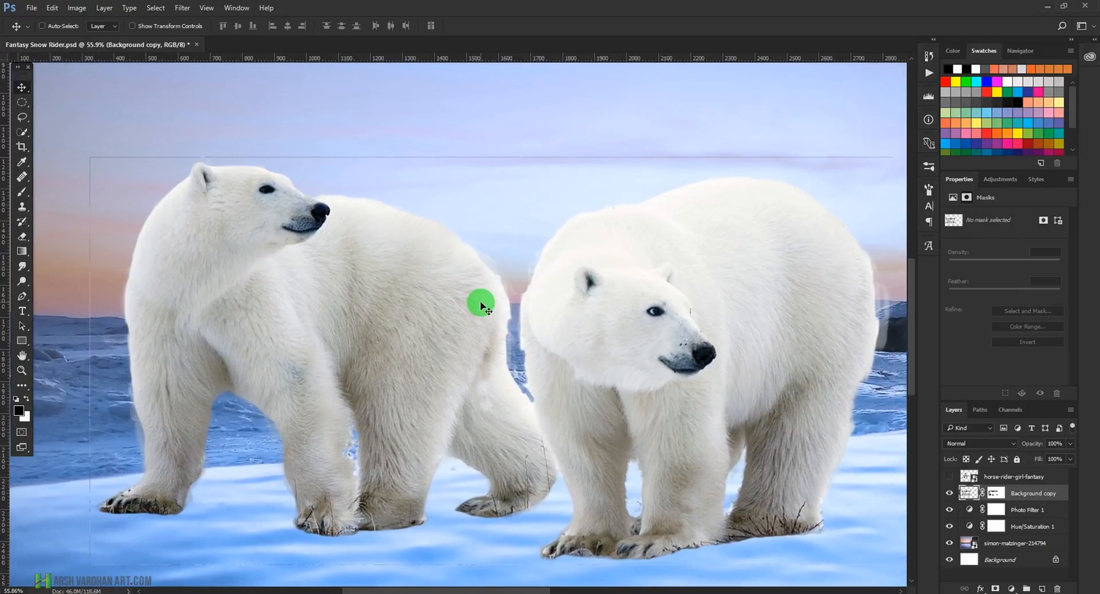
# - Set up the Brush tool with a Soft Round tip and raise its hardness to 31%
pyautogui.press('b')
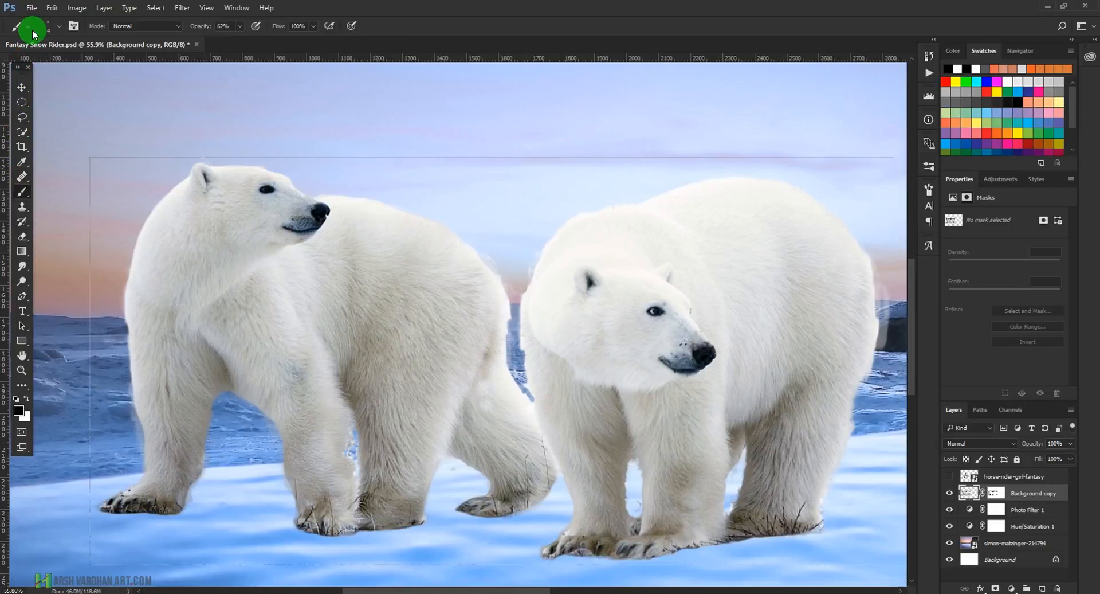
pyautogui.click(58, 27)
pyautogui.click(21, 138)
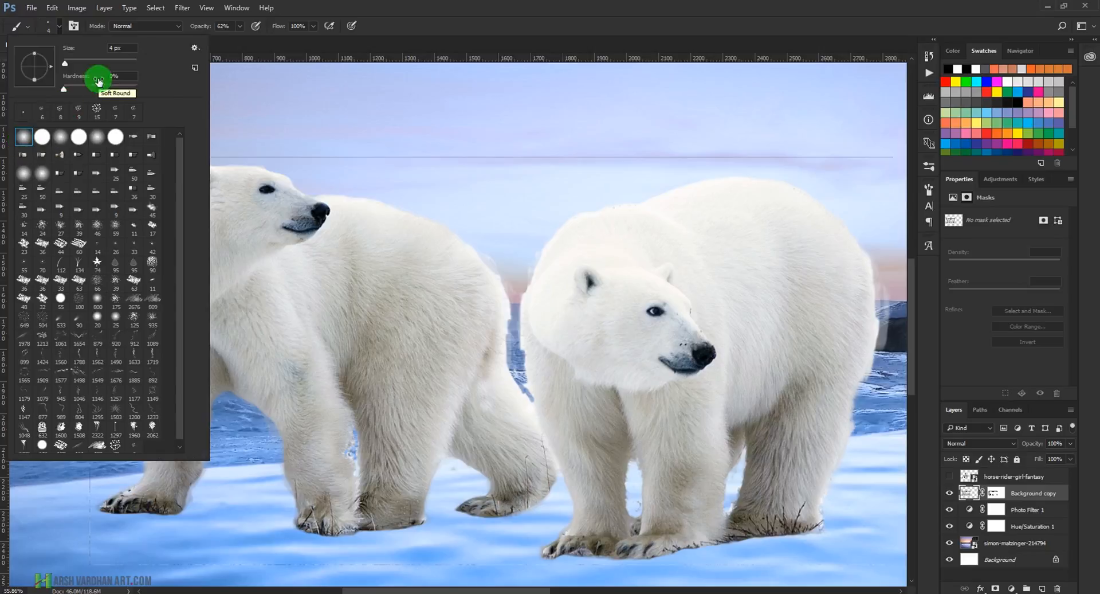
pyautogui.moveTo(65, 90); pyautogui.dragTo(86, 88)
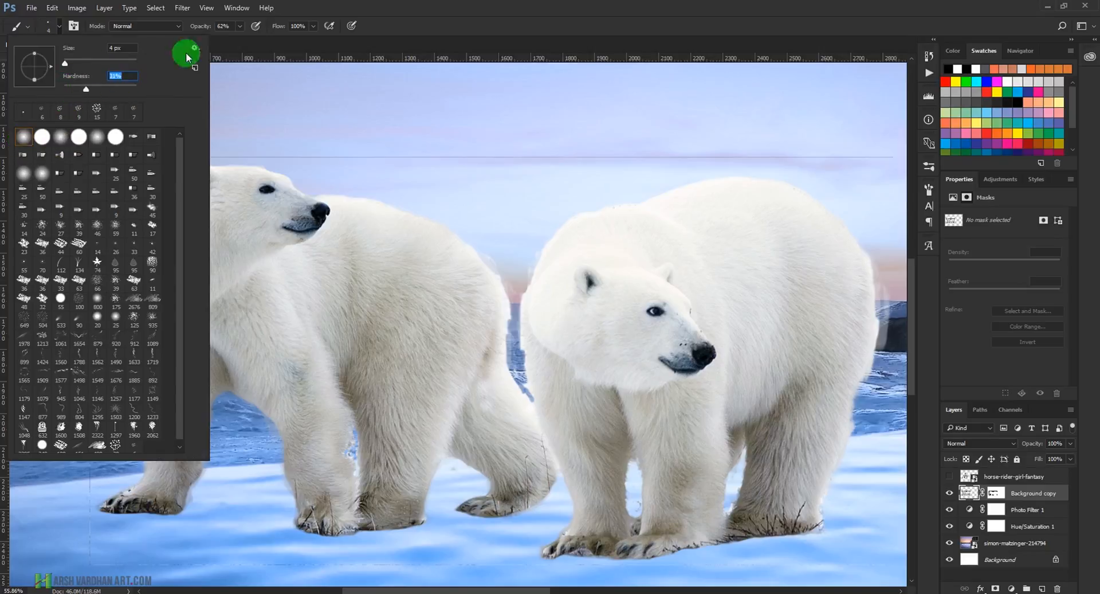
pyautogui.click(404, 10)
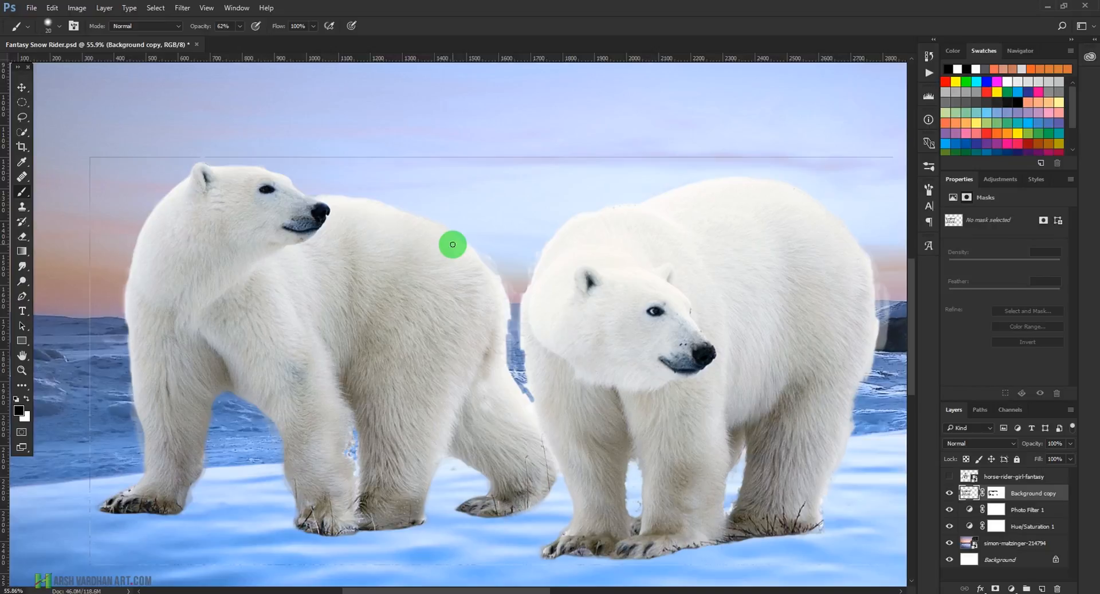
pyautogui.click(453, 244)
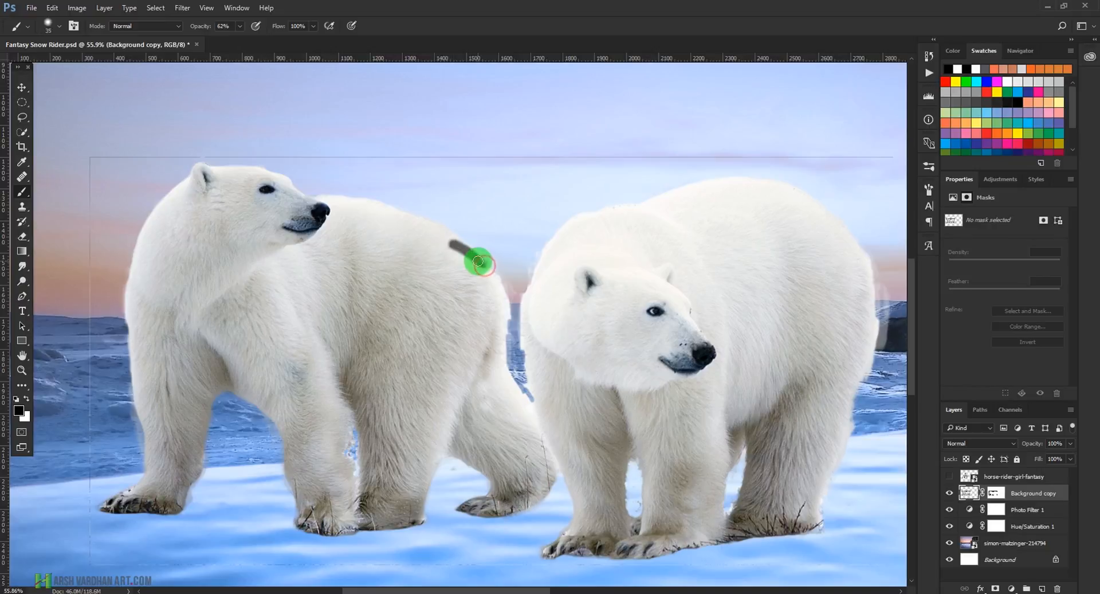
pyautogui.click(996, 494)
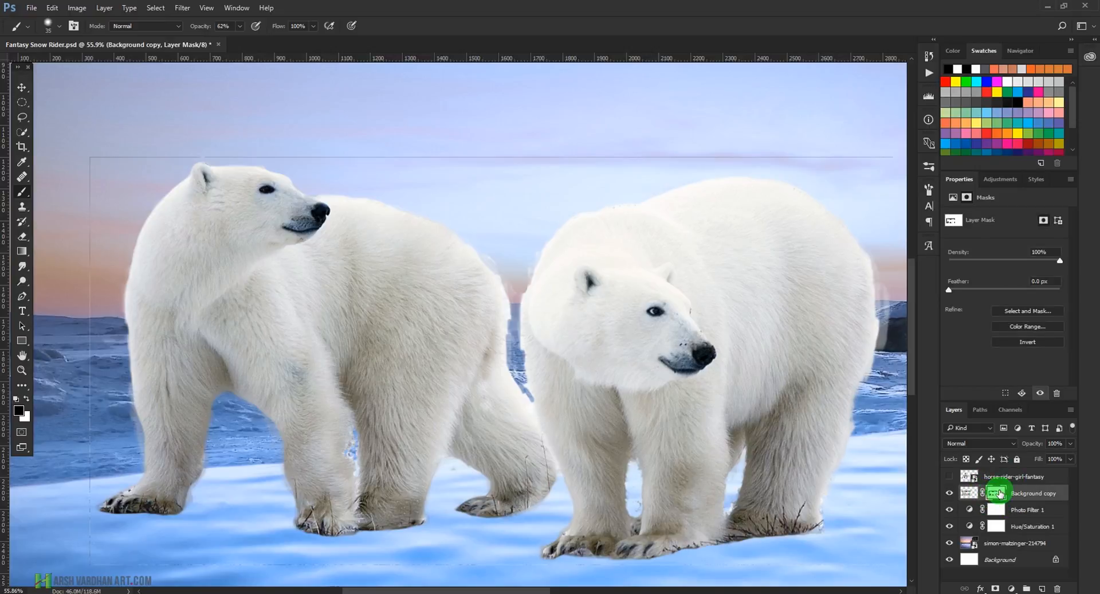
pyautogui.click(969, 492)
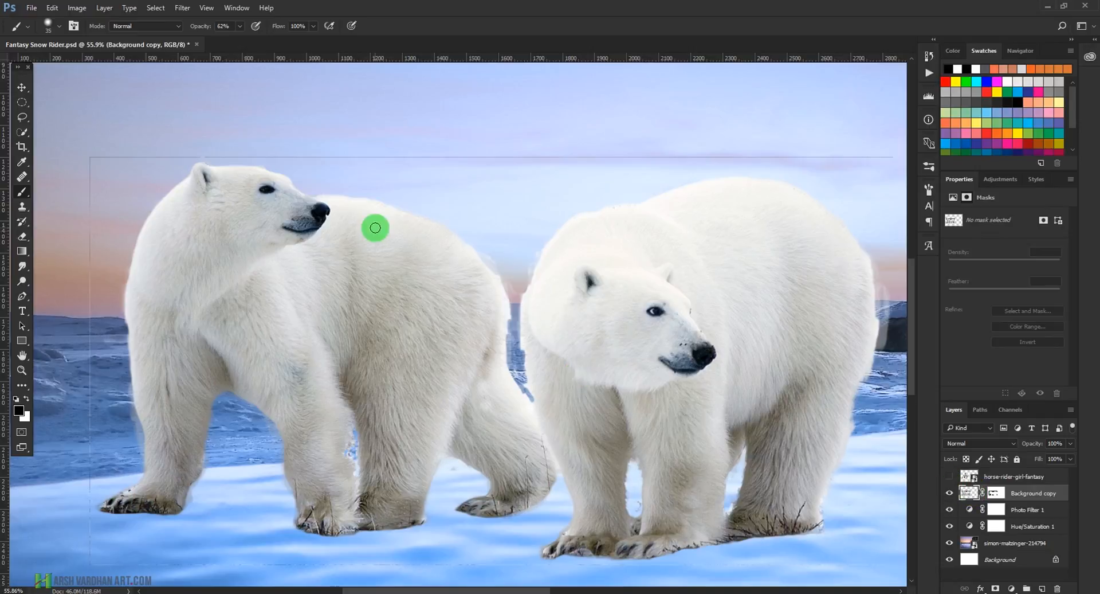
pyautogui.moveTo(413, 236); pyautogui.dragTo(459, 265)
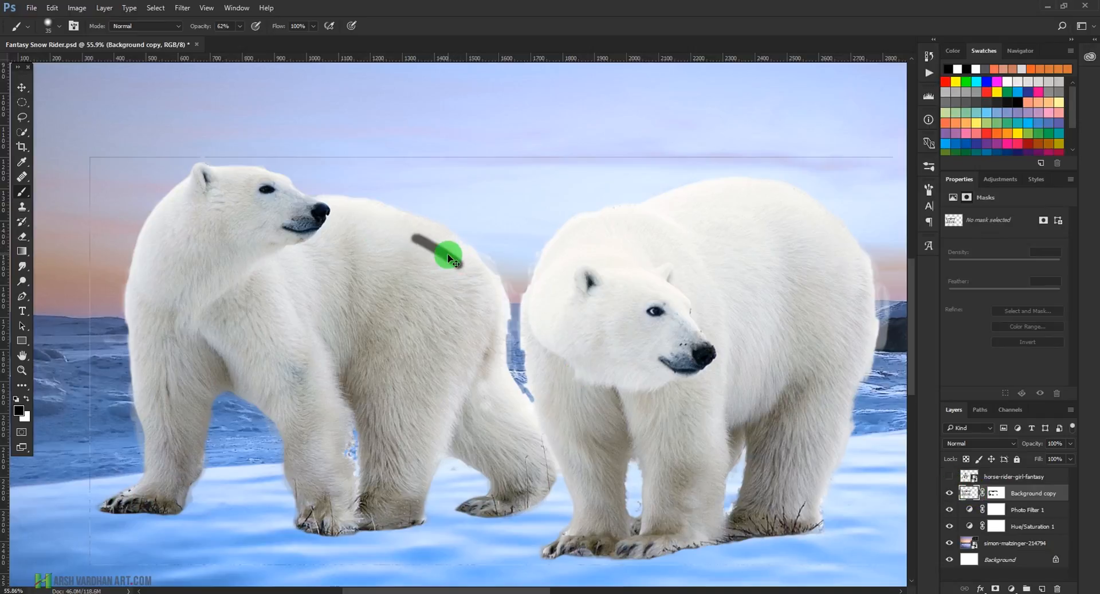
pyautogui.hotkey('ctrl', 'z')
# - Paint black on the Background copy layer mask to hide the fringe between the left bear's rump and the right bear
pyautogui.click(991, 492)
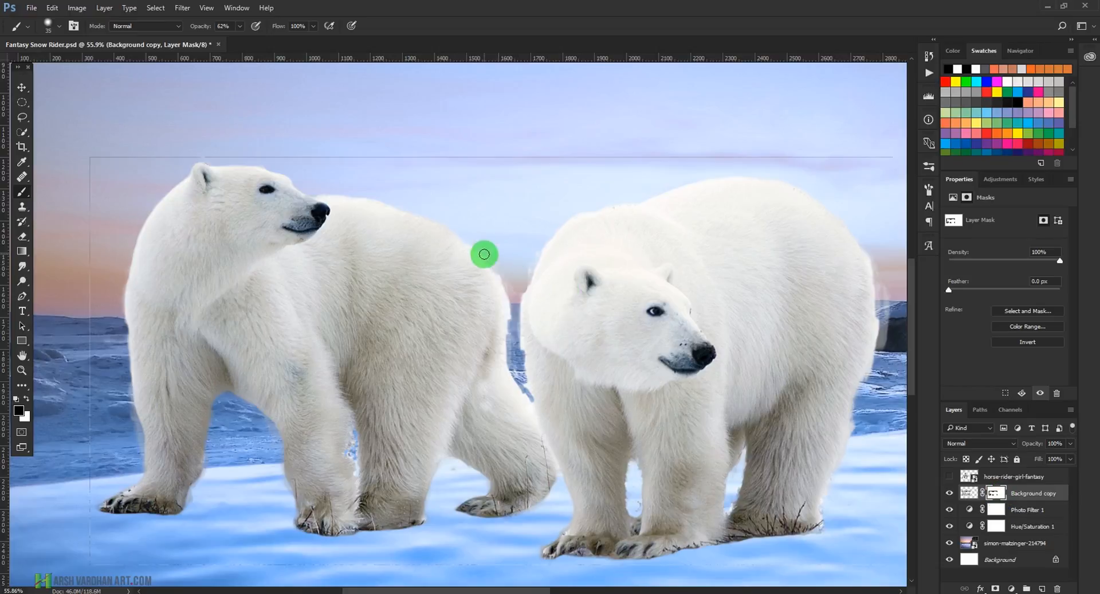
pyautogui.moveTo(485, 248); pyautogui.dragTo(547, 308)
pyautogui.moveTo(499, 253); pyautogui.dragTo(550, 341)
pyautogui.moveTo(527, 307); pyautogui.dragTo(544, 332)
pyautogui.moveTo(498, 263); pyautogui.dragTo(494, 251)
pyautogui.moveTo(493, 250)
pyautogui.mouseDown()
pyautogui.moveTo(538, 317)
pyautogui.moveTo(520, 302)
pyautogui.moveTo(536, 339)
pyautogui.mouseUp()
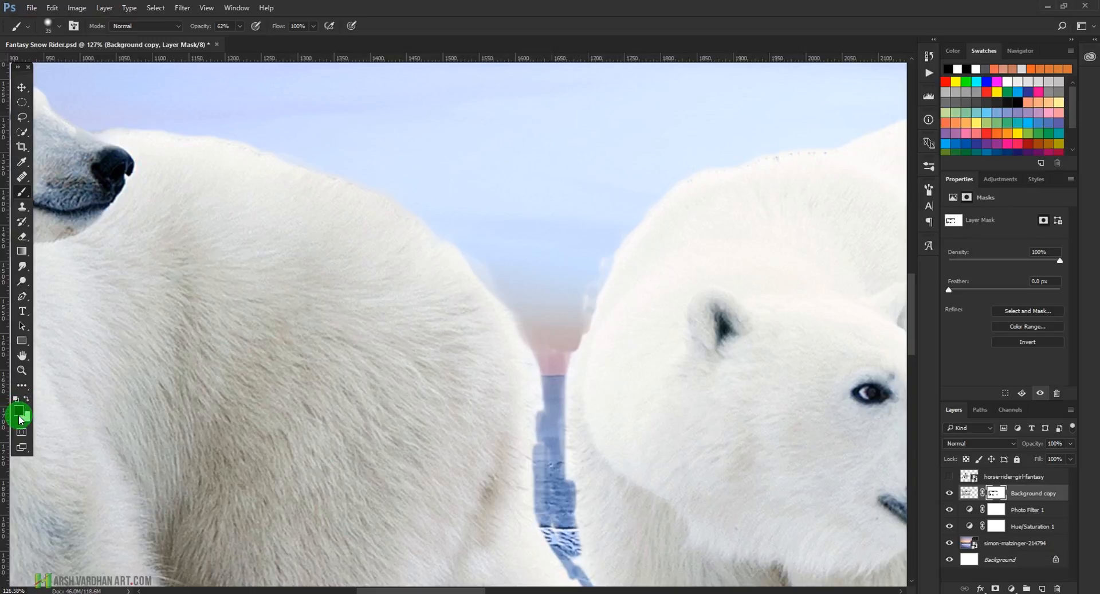
# - Paint white on the mask to restore the fur edge along the left bear's rump and back
pyautogui.press('x')
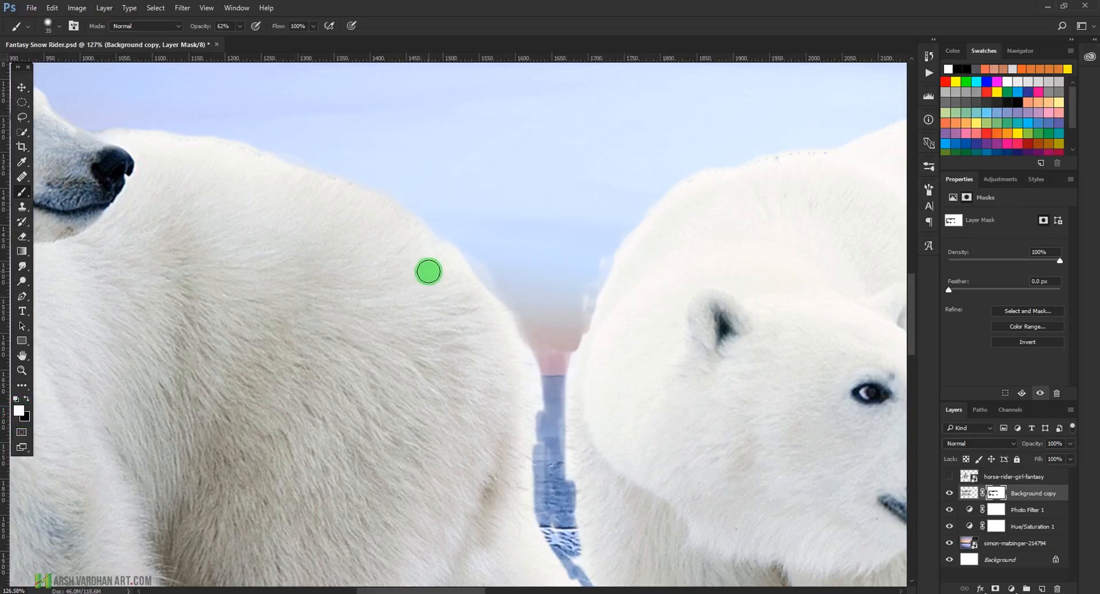
pyautogui.moveTo(455, 262)
pyautogui.mouseDown()
pyautogui.moveTo(498, 307)
pyautogui.moveTo(434, 253)
pyautogui.moveTo(505, 324)
pyautogui.moveTo(480, 296)
pyautogui.mouseUp()
pyautogui.moveTo(298, 277)
pyautogui.mouseDown()
pyautogui.moveTo(472, 280)
pyautogui.moveTo(494, 300)
pyautogui.mouseUp()
pyautogui.moveTo(700, 390)
pyautogui.mouseDown()
pyautogui.moveTo(709, 411)
pyautogui.moveTo(693, 459)
pyautogui.moveTo(700, 413)
pyautogui.moveTo(693, 472)
pyautogui.mouseUp()
pyautogui.moveTo(680, 436); pyautogui.dragTo(638, 313)
pyautogui.moveTo(637, 349)
pyautogui.mouseDown()
pyautogui.moveTo(651, 325)
pyautogui.moveTo(662, 334)
pyautogui.moveTo(681, 434)
pyautogui.moveTo(663, 415)
pyautogui.moveTo(649, 325)
pyautogui.moveTo(653, 296)
pyautogui.moveTo(659, 313)
pyautogui.moveTo(671, 281)
pyautogui.moveTo(664, 400)
pyautogui.mouseUp()
pyautogui.moveTo(675, 443); pyautogui.dragTo(680, 472)
pyautogui.moveTo(555, 212); pyautogui.dragTo(624, 418)
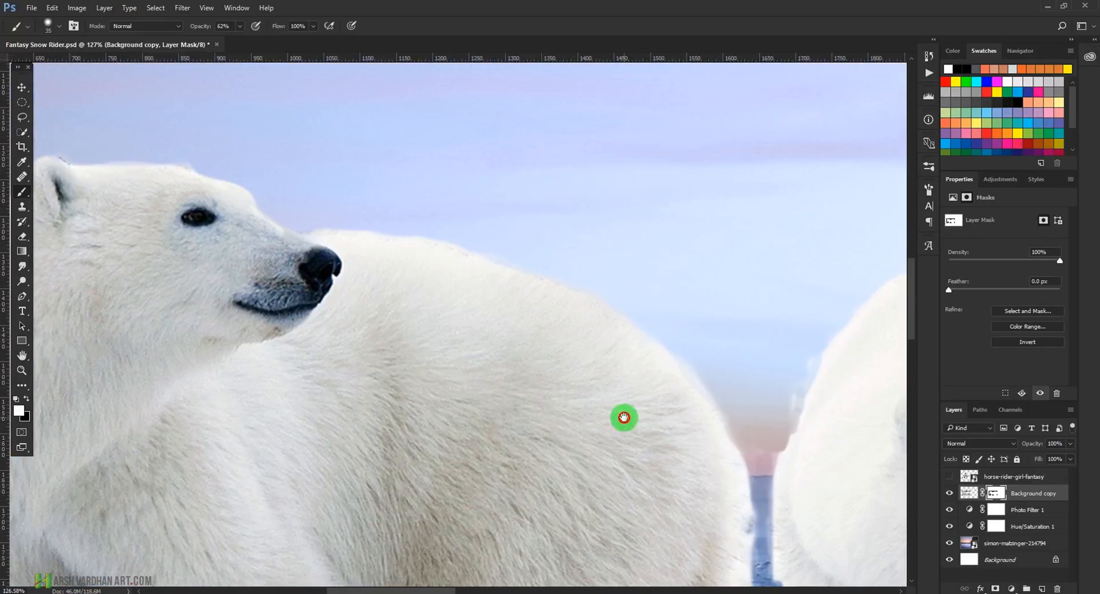
pyautogui.moveTo(549, 301); pyautogui.dragTo(491, 287)
pyautogui.moveTo(408, 280); pyautogui.dragTo(545, 324)
pyautogui.moveTo(440, 297)
pyautogui.mouseDown()
pyautogui.moveTo(402, 286)
pyautogui.moveTo(439, 291)
pyautogui.mouseUp()
# - Paint black on the mask to clean the edges around the left bear's hind legs above the snow
pyautogui.moveTo(369, 337); pyautogui.dragTo(562, 207)
pyautogui.moveTo(643, 430); pyautogui.dragTo(409, 239)
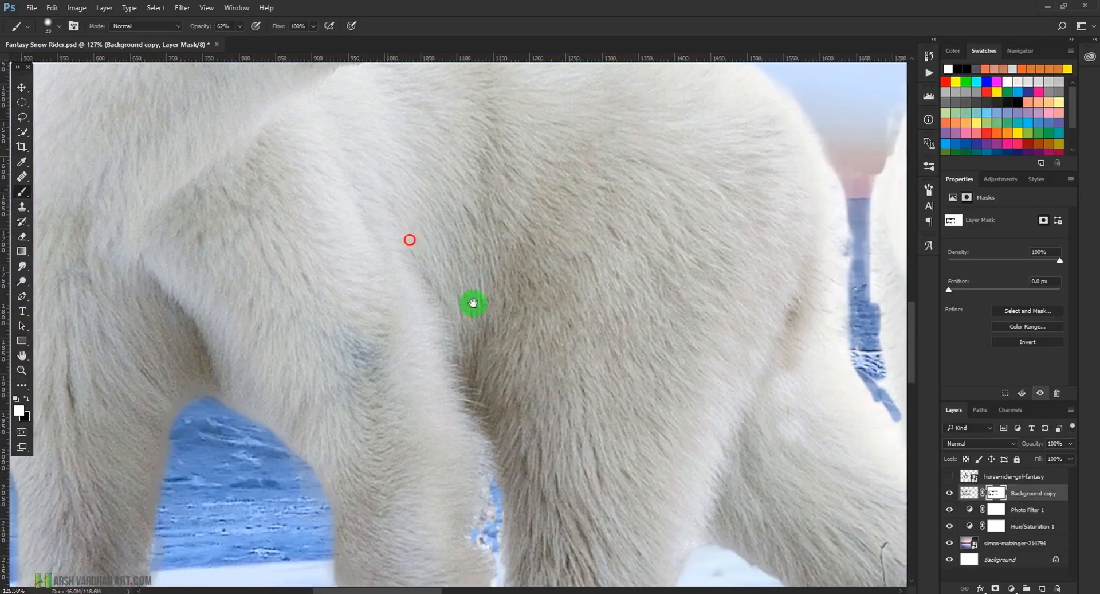
pyautogui.moveTo(662, 399); pyautogui.dragTo(614, 243)
pyautogui.moveTo(705, 405); pyautogui.dragTo(688, 389)
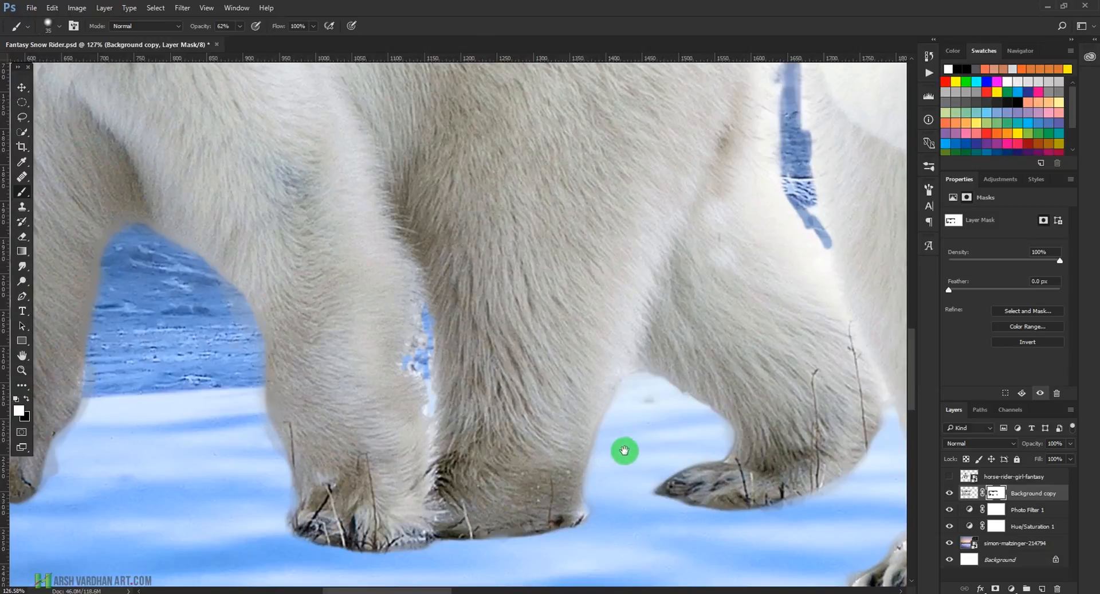
pyautogui.press('x')
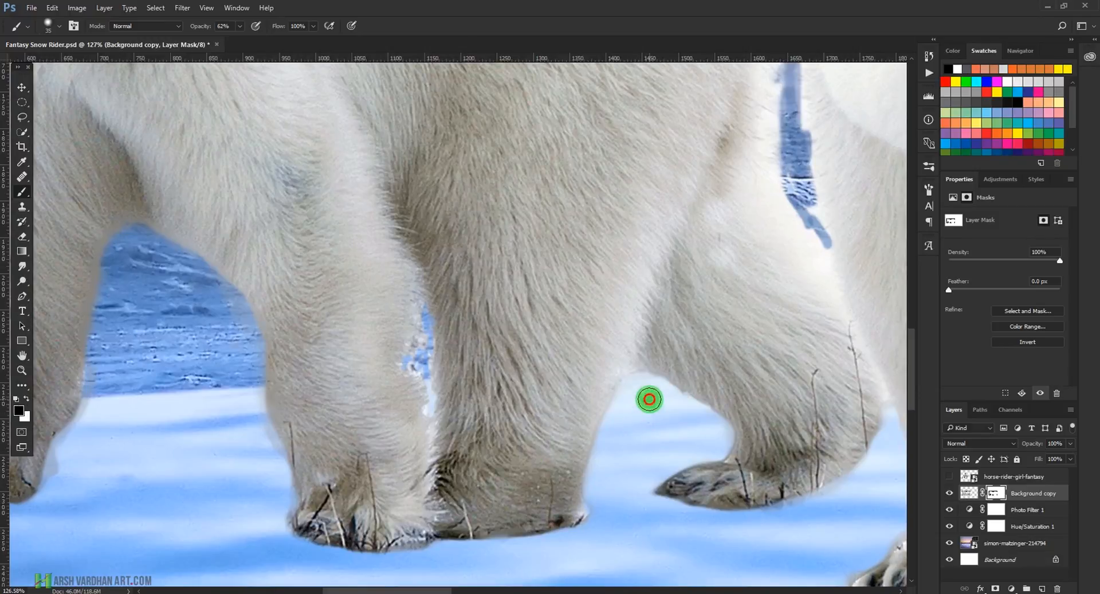
pyautogui.moveTo(686, 412)
pyautogui.mouseDown()
pyautogui.moveTo(663, 395)
pyautogui.moveTo(629, 398)
pyautogui.mouseUp()
pyautogui.click(643, 387)
pyautogui.moveTo(782, 454); pyautogui.dragTo(622, 450)
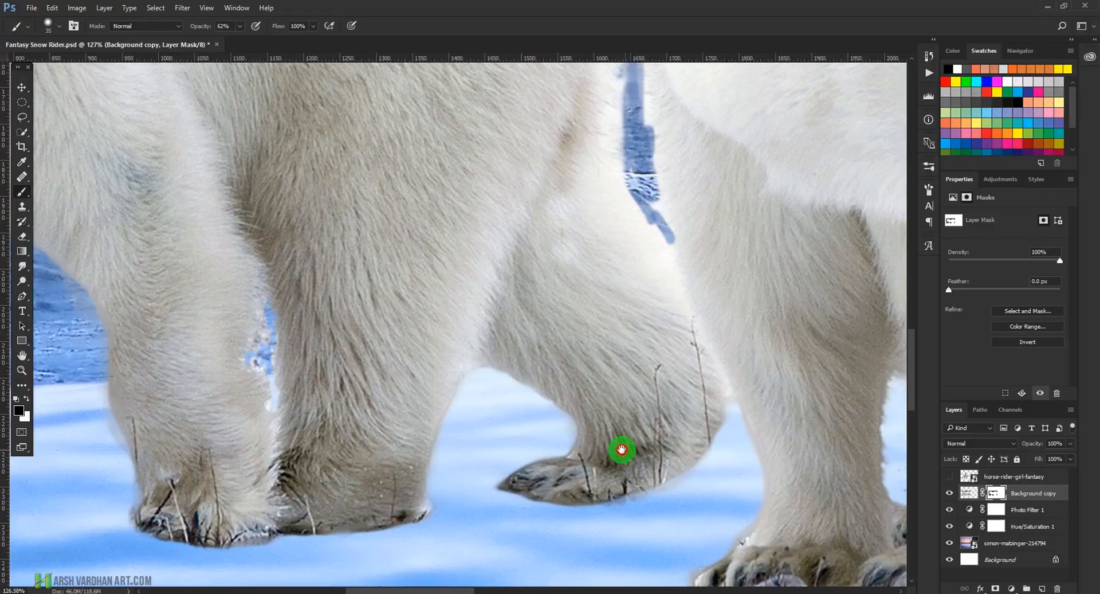
pyautogui.moveTo(726, 444); pyautogui.dragTo(669, 445)
pyautogui.moveTo(791, 420); pyautogui.dragTo(610, 431)
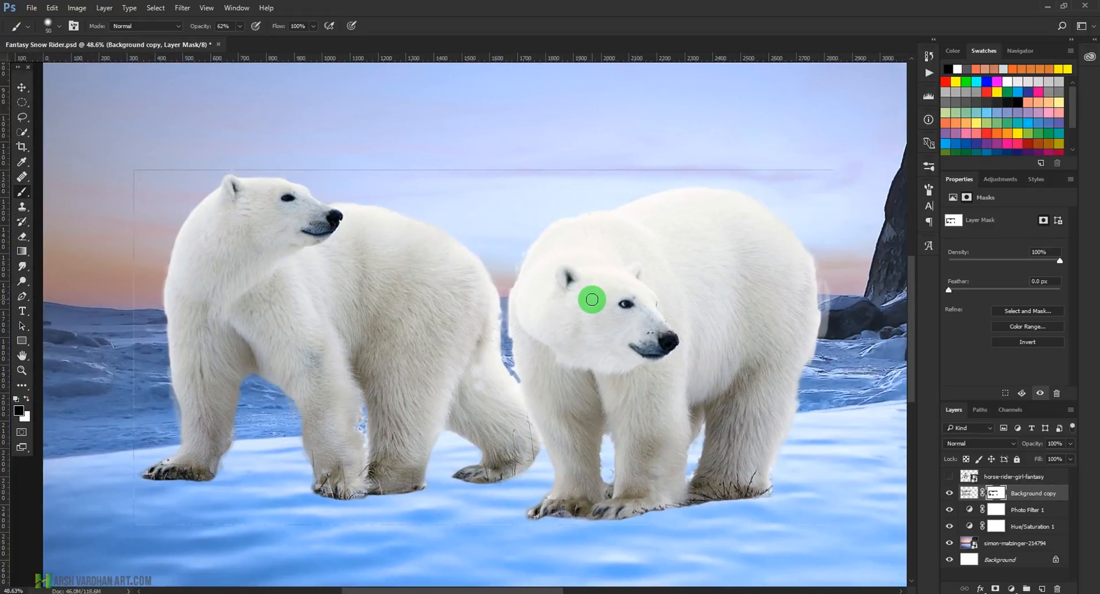
# - Mask out the right bear's head and body using a 300 px black brush at 100% opacity
pyautogui.press(']')
pyautogui.press(']')
pyautogui.press(']')
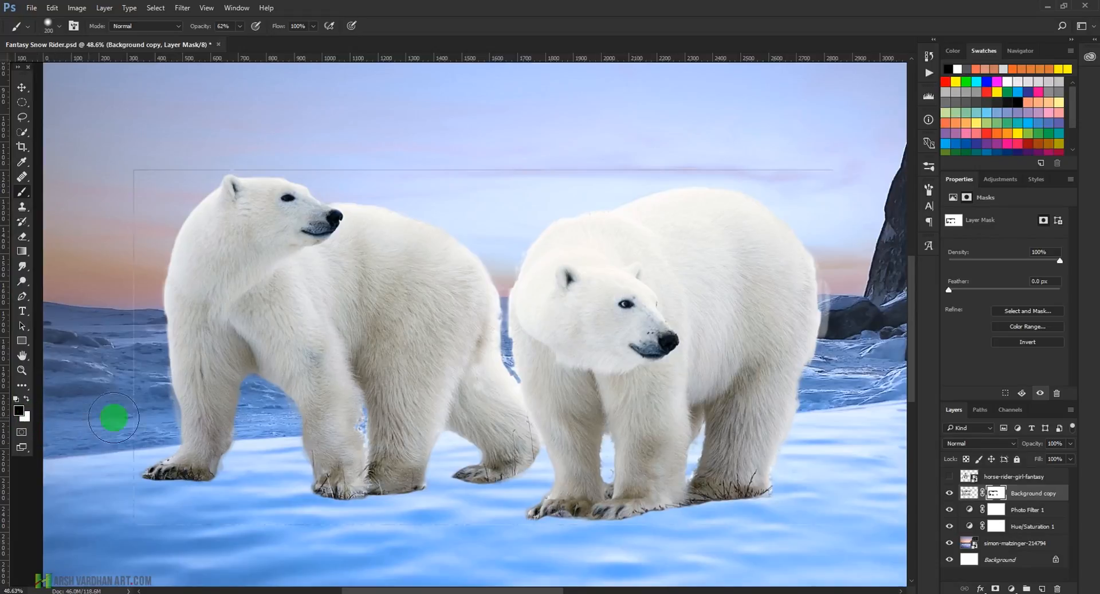
pyautogui.click(240, 29)
pyautogui.click(249, 50)
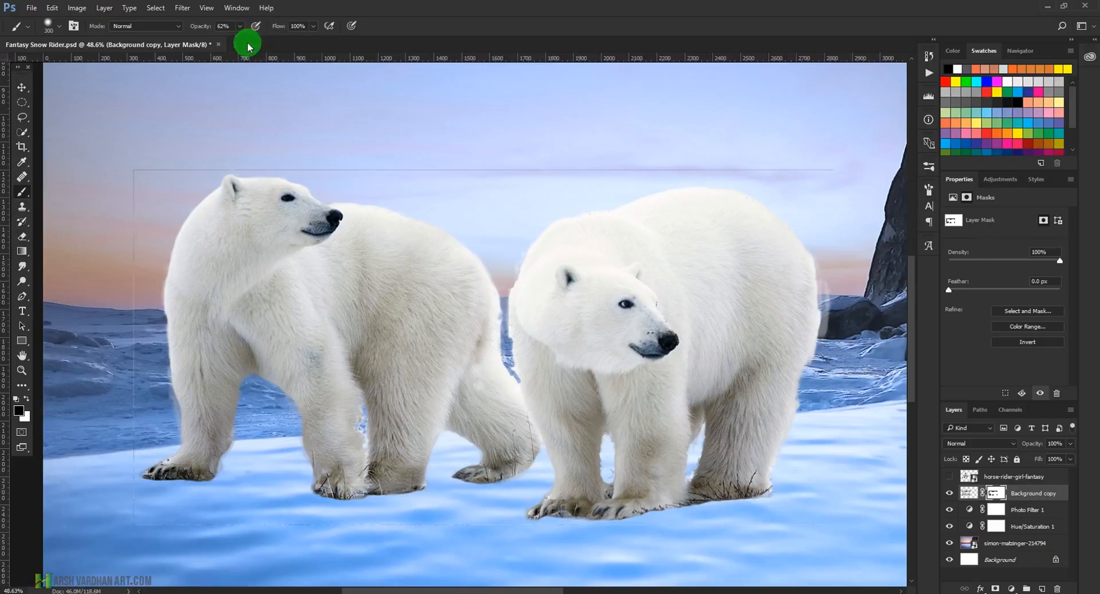
pyautogui.moveTo(241, 44); pyautogui.dragTo(278, 45)
pyautogui.click(528, 8)
pyautogui.moveTo(612, 186)
pyautogui.mouseDown()
pyautogui.moveTo(634, 208)
pyautogui.moveTo(658, 174)
pyautogui.moveTo(710, 287)
pyautogui.mouseUp()
pyautogui.moveTo(716, 285)
pyautogui.mouseDown()
pyautogui.moveTo(725, 275)
pyautogui.moveTo(709, 206)
pyautogui.mouseUp()
pyautogui.moveTo(507, 168)
pyautogui.mouseDown()
pyautogui.moveTo(789, 160)
pyautogui.moveTo(754, 167)
pyautogui.mouseUp()
pyautogui.moveTo(751, 252)
pyautogui.mouseDown()
pyautogui.moveTo(782, 377)
pyautogui.moveTo(801, 333)
pyautogui.moveTo(745, 358)
pyautogui.moveTo(703, 460)
pyautogui.moveTo(715, 496)
pyautogui.moveTo(761, 459)
pyautogui.moveTo(742, 498)
pyautogui.moveTo(443, 530)
pyautogui.moveTo(581, 535)
pyautogui.moveTo(525, 518)
pyautogui.moveTo(583, 442)
pyautogui.moveTo(579, 499)
pyautogui.moveTo(638, 460)
pyautogui.moveTo(642, 428)
pyautogui.moveTo(657, 478)
pyautogui.moveTo(604, 380)
pyautogui.moveTo(624, 359)
pyautogui.moveTo(691, 422)
pyautogui.moveTo(656, 358)
pyautogui.moveTo(607, 357)
pyautogui.moveTo(587, 229)
pyautogui.moveTo(563, 218)
pyautogui.moveTo(541, 262)
pyautogui.moveTo(546, 281)
pyautogui.moveTo(538, 256)
pyautogui.moveTo(530, 281)
pyautogui.moveTo(569, 320)
pyautogui.mouseUp()
# - Reduce the brush to 90 px and mask out the right bear's remains beside the left bear's rump and hind leg
pyautogui.press('[')
pyautogui.press('[')
pyautogui.press('[')
pyautogui.press('[')
pyautogui.press('[')
pyautogui.moveTo(514, 293)
pyautogui.mouseDown()
pyautogui.moveTo(519, 360)
pyautogui.moveTo(535, 338)
pyautogui.moveTo(541, 389)
pyautogui.moveTo(556, 349)
pyautogui.moveTo(581, 407)
pyautogui.moveTo(583, 420)
pyautogui.moveTo(552, 380)
pyautogui.moveTo(557, 388)
pyautogui.moveTo(540, 389)
pyautogui.moveTo(557, 461)
pyautogui.mouseUp()
pyautogui.moveTo(551, 417); pyautogui.dragTo(558, 452)
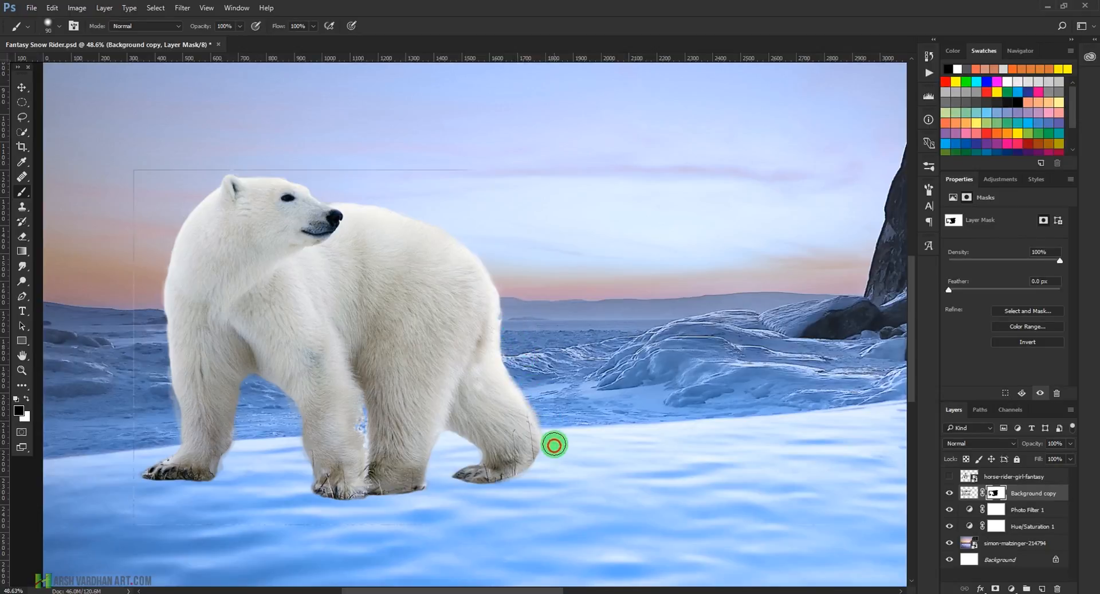
# - Mask out the thin leftover border lines beside and above the remaining bear
pyautogui.moveTo(394, 512); pyautogui.dragTo(519, 412)
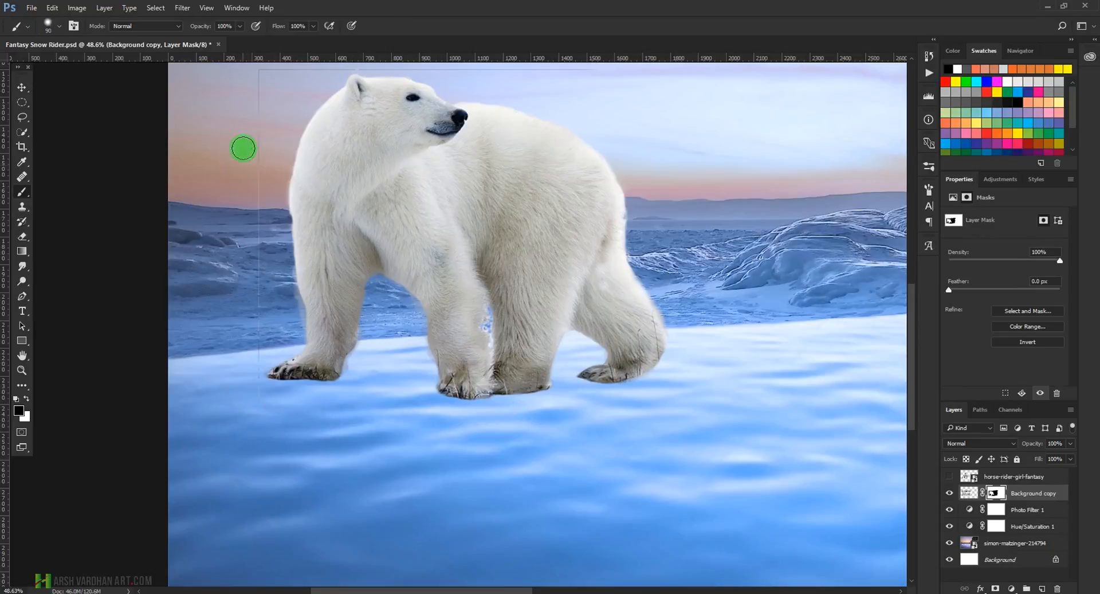
pyautogui.moveTo(255, 154); pyautogui.dragTo(266, 344)
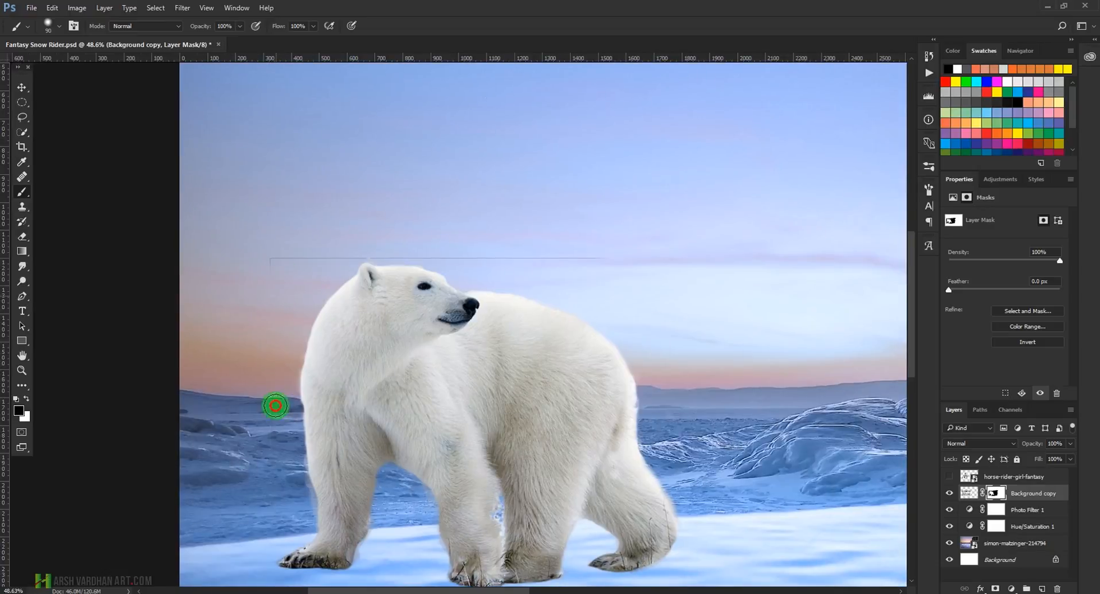
pyautogui.click(360, 255)
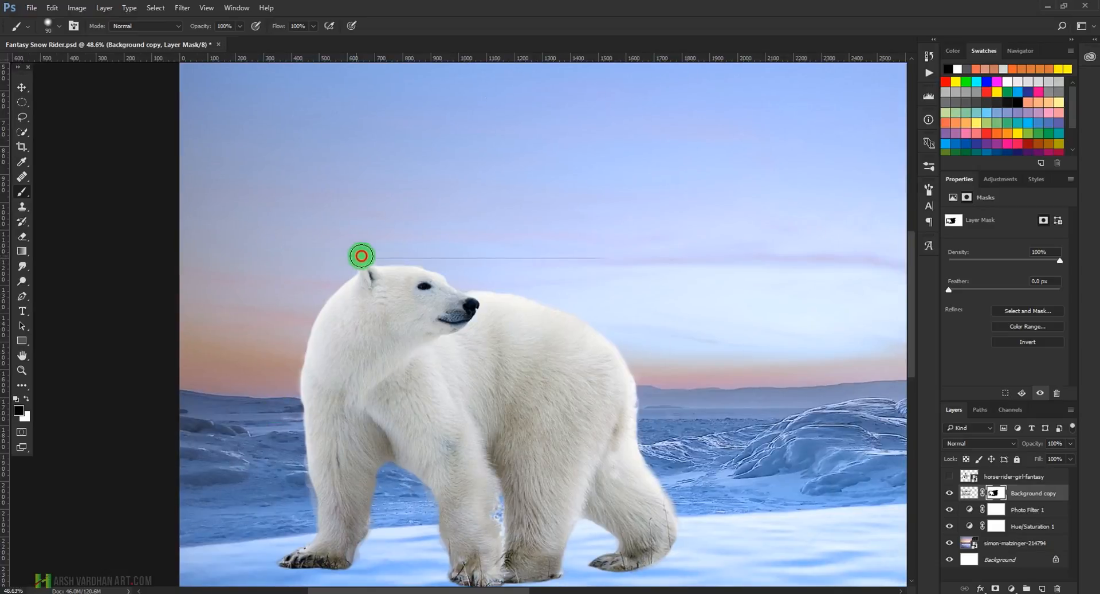
pyautogui.moveTo(376, 253)
pyautogui.mouseDown()
pyautogui.moveTo(469, 245)
pyautogui.moveTo(619, 258)
pyautogui.moveTo(401, 245)
pyautogui.moveTo(538, 262)
pyautogui.moveTo(418, 254)
pyautogui.moveTo(448, 263)
pyautogui.mouseUp()
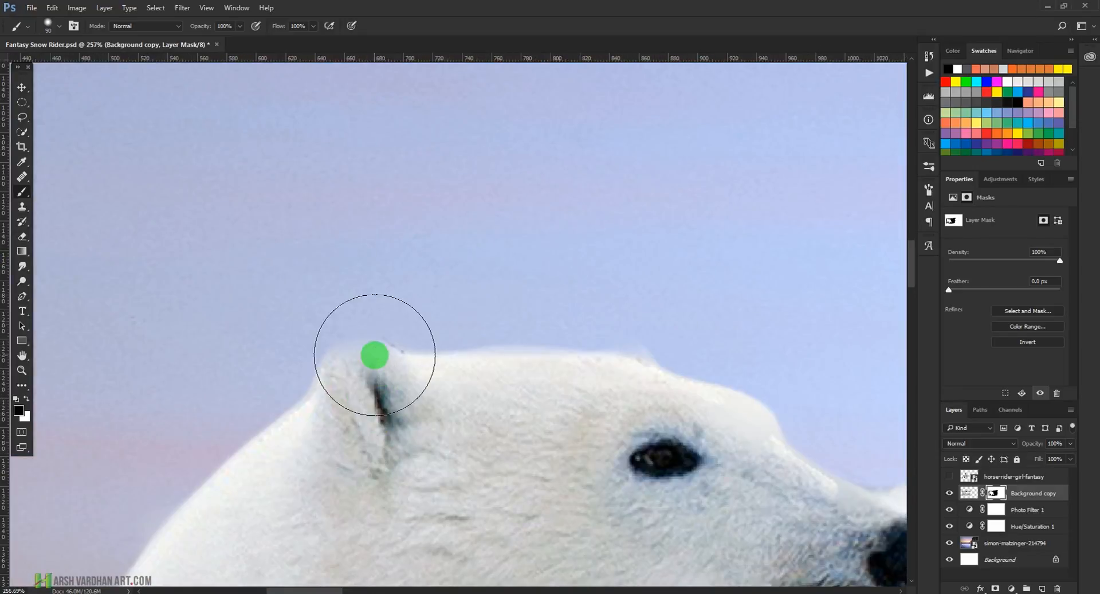
# - Restore the bear's ear by painting white on the mask with a 30 px brush
pyautogui.press('[')
pyautogui.press('[')
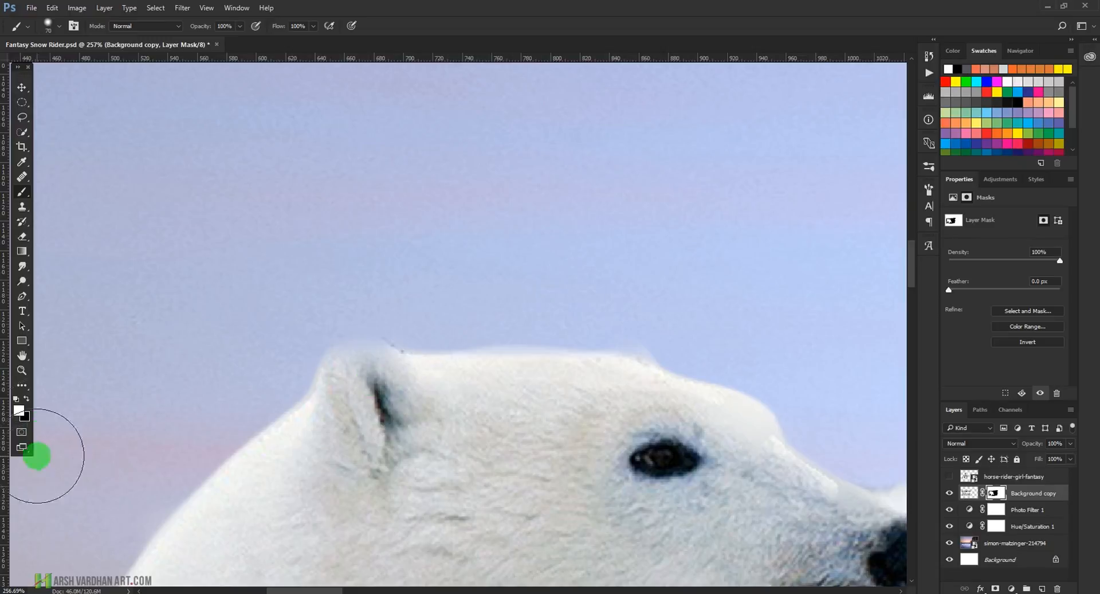
pyautogui.press('[')
pyautogui.press('[')
pyautogui.press('[')
pyautogui.press('[')
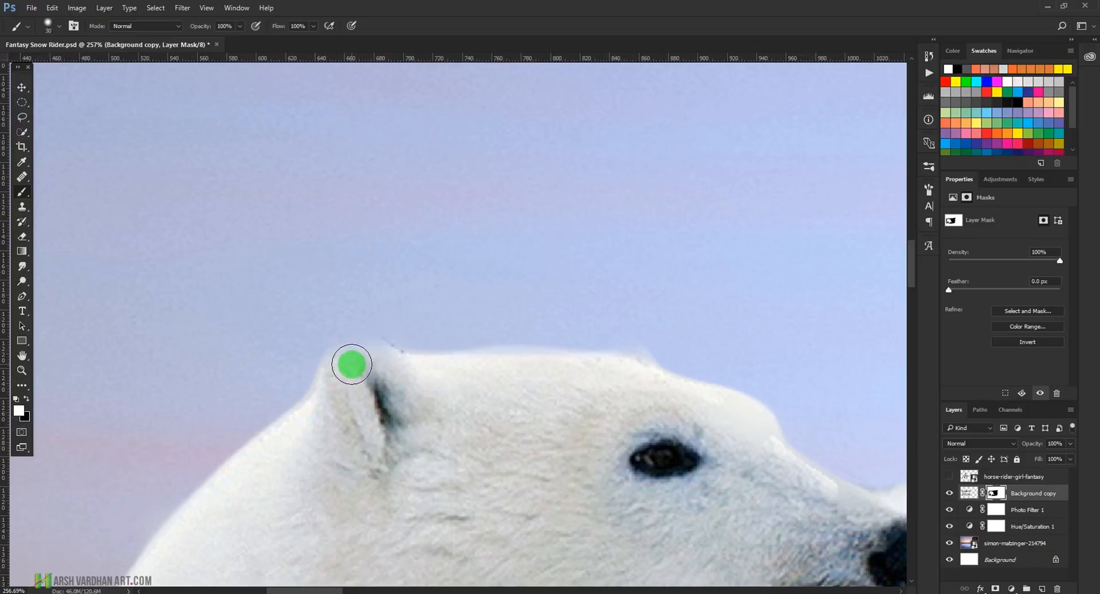
pyautogui.moveTo(378, 356)
pyautogui.mouseDown()
pyautogui.moveTo(344, 362)
pyautogui.moveTo(380, 356)
pyautogui.moveTo(400, 384)
pyautogui.moveTo(463, 409)
pyautogui.mouseUp()
# - Mask out the pale fringe above the bear's head and down its neck and chest with a 20 px black brush
pyautogui.press('x')
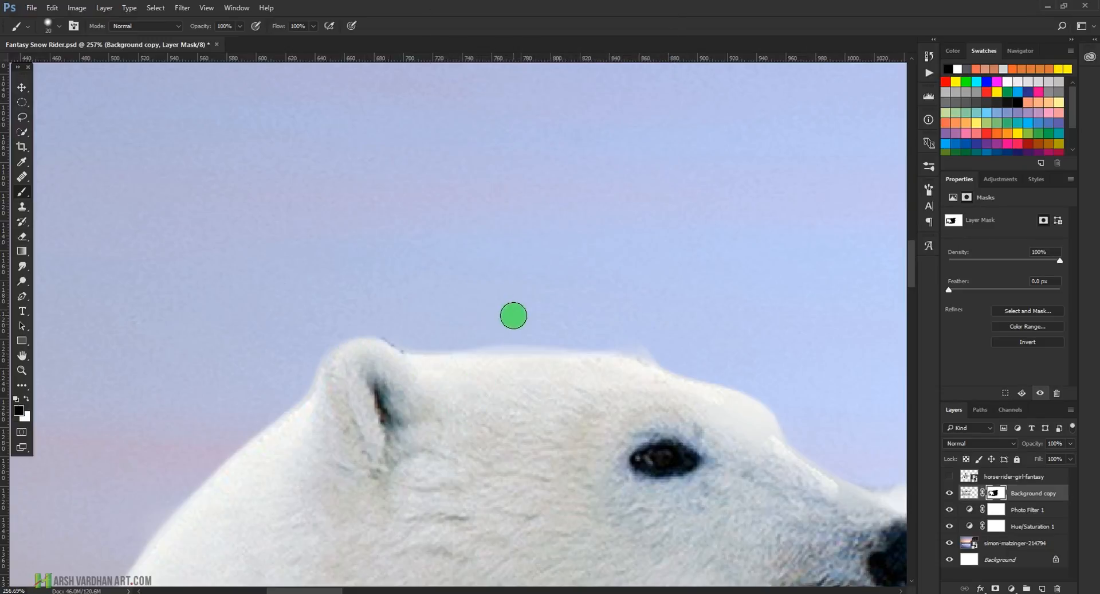
pyautogui.moveTo(465, 339)
pyautogui.mouseDown()
pyautogui.moveTo(630, 329)
pyautogui.moveTo(675, 361)
pyautogui.moveTo(588, 334)
pyautogui.mouseUp()
pyautogui.moveTo(583, 518); pyautogui.dragTo(654, 246)
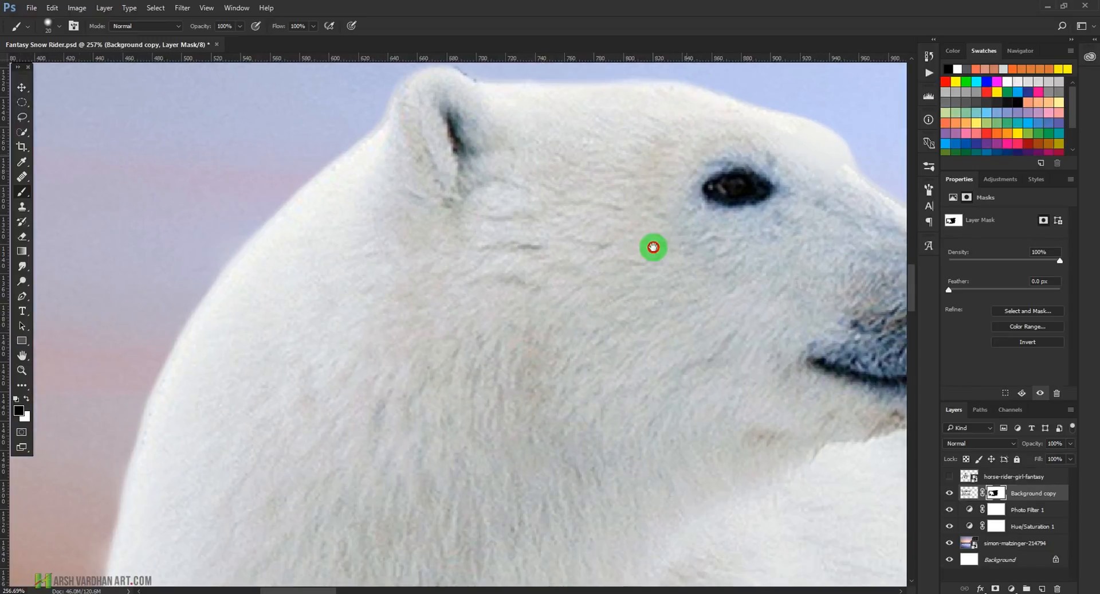
pyautogui.moveTo(393, 455)
pyautogui.mouseDown()
pyautogui.moveTo(494, 413)
pyautogui.moveTo(535, 303)
pyautogui.mouseUp()
pyautogui.moveTo(465, 407)
pyautogui.mouseDown()
pyautogui.moveTo(450, 400)
pyautogui.moveTo(475, 402)
pyautogui.moveTo(462, 373)
pyautogui.mouseUp()
pyautogui.moveTo(410, 255); pyautogui.dragTo(400, 440)
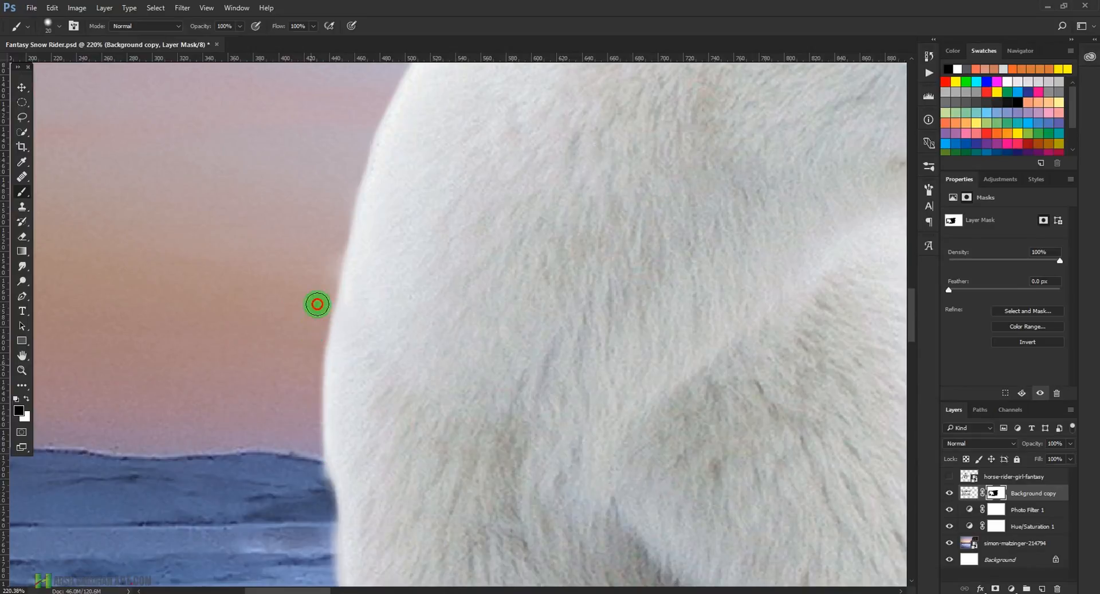
pyautogui.moveTo(309, 434); pyautogui.dragTo(263, 199)
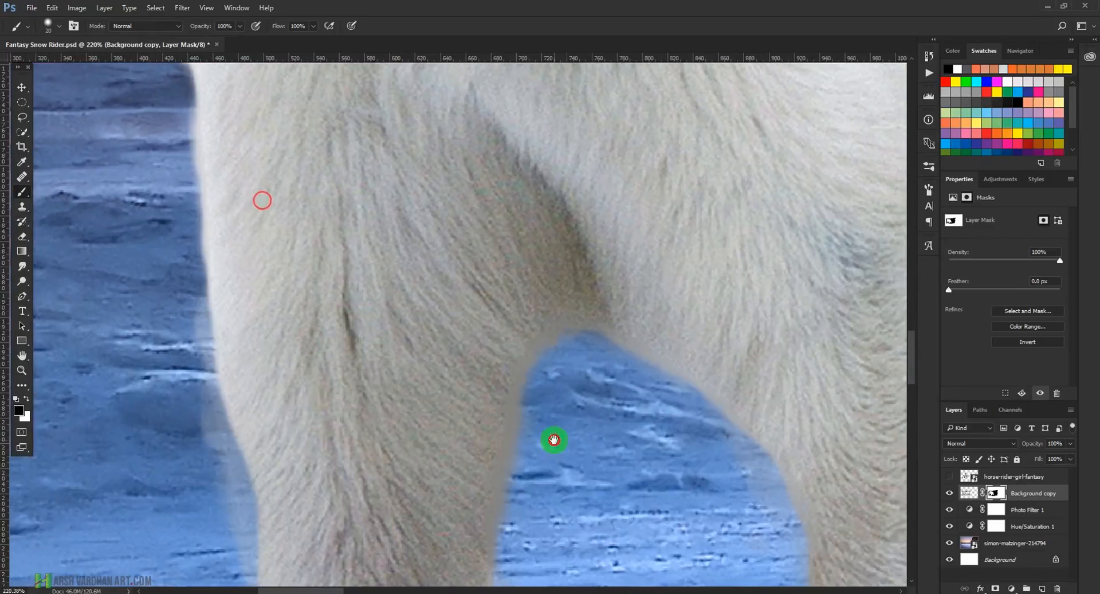
# - Mask out the fringe along the inner edges of the opening between the bear's front legs
pyautogui.moveTo(555, 440); pyautogui.dragTo(497, 401)
pyautogui.moveTo(527, 309); pyautogui.dragTo(478, 345)
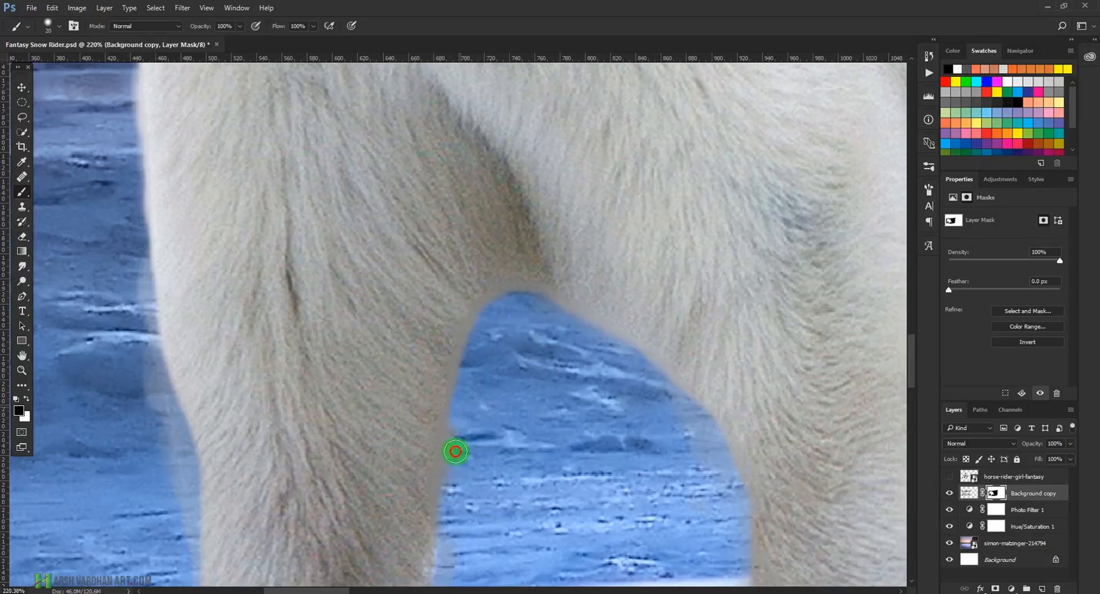
pyautogui.moveTo(510, 304)
pyautogui.mouseDown()
pyautogui.moveTo(615, 351)
pyautogui.moveTo(708, 449)
pyautogui.moveTo(670, 482)
pyautogui.moveTo(456, 281)
pyautogui.mouseUp()
# - Clear the white remnants from the narrow gap between the front and hind legs with a smaller black brush
pyautogui.moveTo(684, 418); pyautogui.dragTo(512, 347)
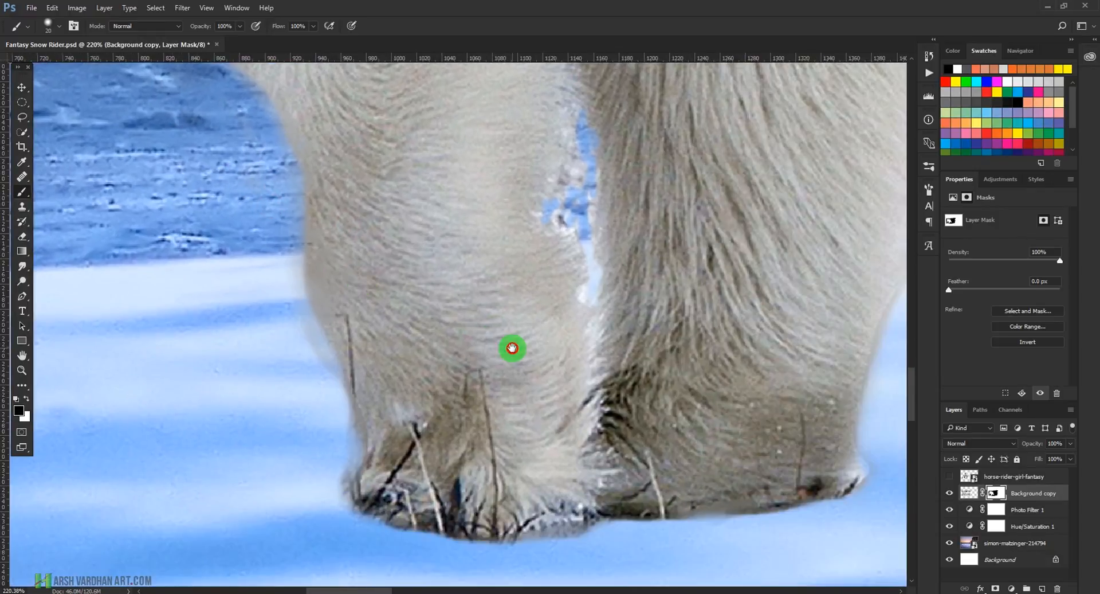
pyautogui.moveTo(639, 281); pyautogui.dragTo(593, 423)
pyautogui.moveTo(534, 345)
pyautogui.mouseDown()
pyautogui.moveTo(533, 315)
pyautogui.moveTo(545, 450)
pyautogui.moveTo(557, 374)
pyautogui.mouseUp()
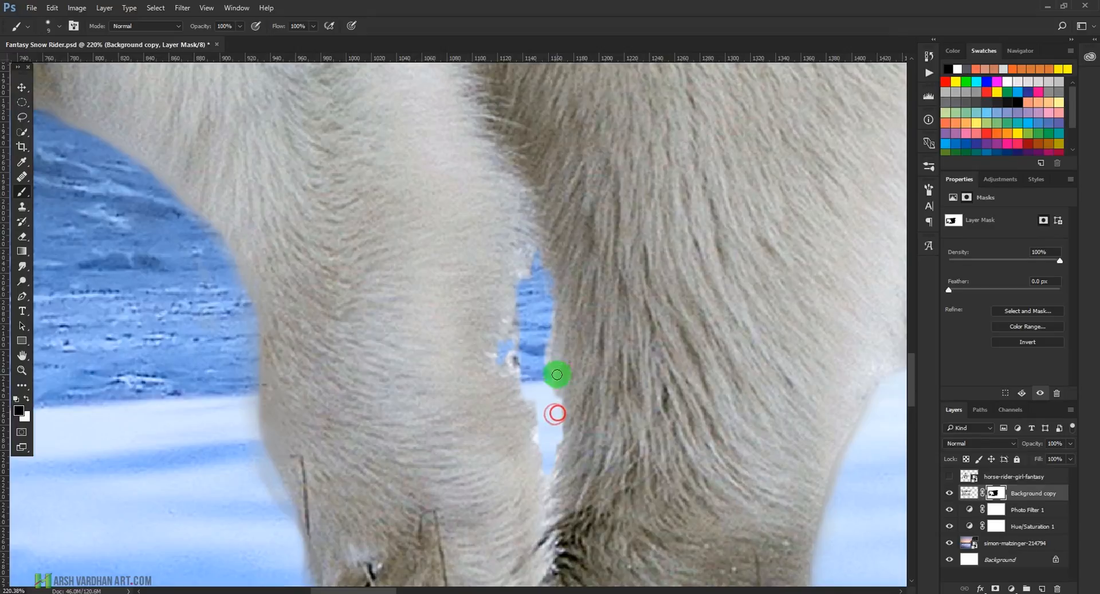
pyautogui.moveTo(545, 325); pyautogui.dragTo(543, 455)
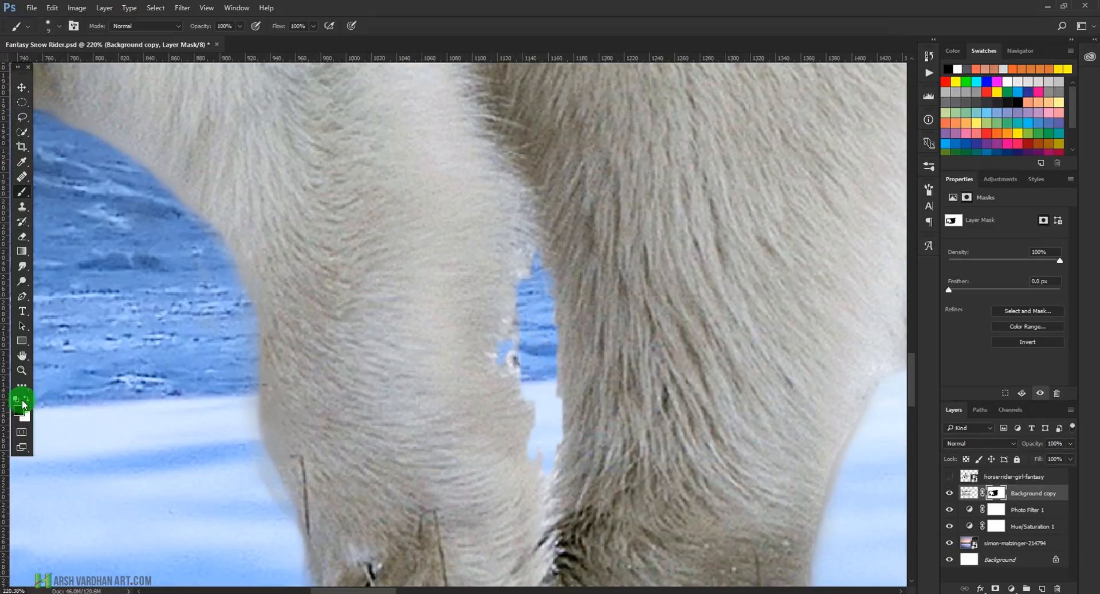
# - Paint white on the mask to restore the ragged fur of the front leg beside the narrow gap
pyautogui.moveTo(497, 395)
pyautogui.mouseDown()
pyautogui.moveTo(491, 325)
pyautogui.moveTo(506, 285)
pyautogui.moveTo(487, 334)
pyautogui.mouseUp()
pyautogui.moveTo(499, 429); pyautogui.dragTo(528, 484)
pyautogui.moveTo(510, 396); pyautogui.dragTo(518, 500)
pyautogui.press('[')
pyautogui.moveTo(739, 495); pyautogui.dragTo(411, 435)
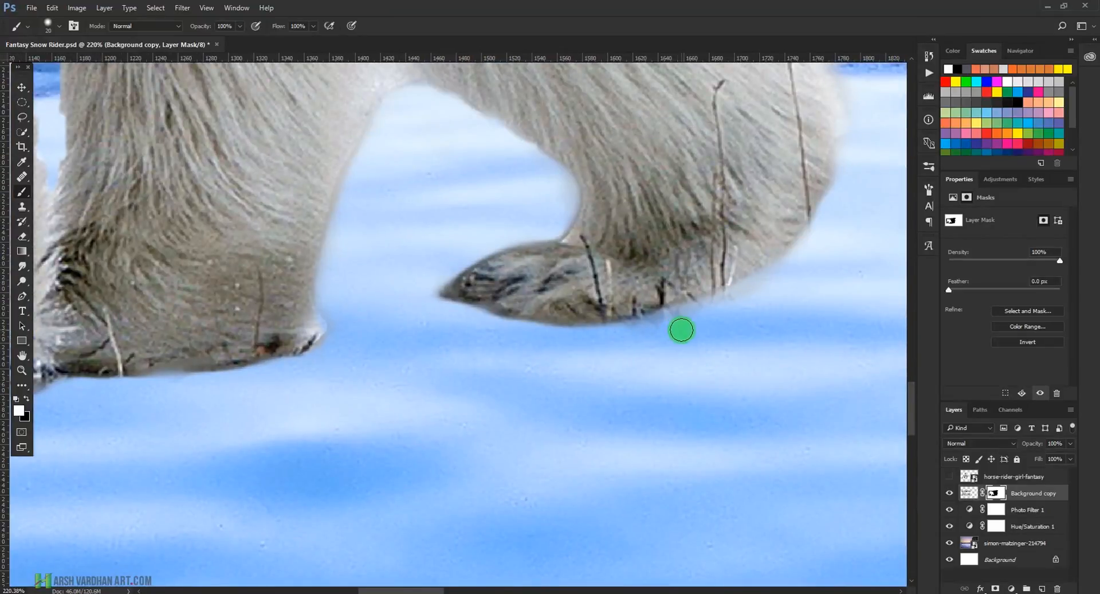
# - Paint black on the bear's mask to remove the leftover fringe beneath the rearmost hind paw
pyautogui.press('x')
pyautogui.moveTo(728, 322); pyautogui.dragTo(582, 329)
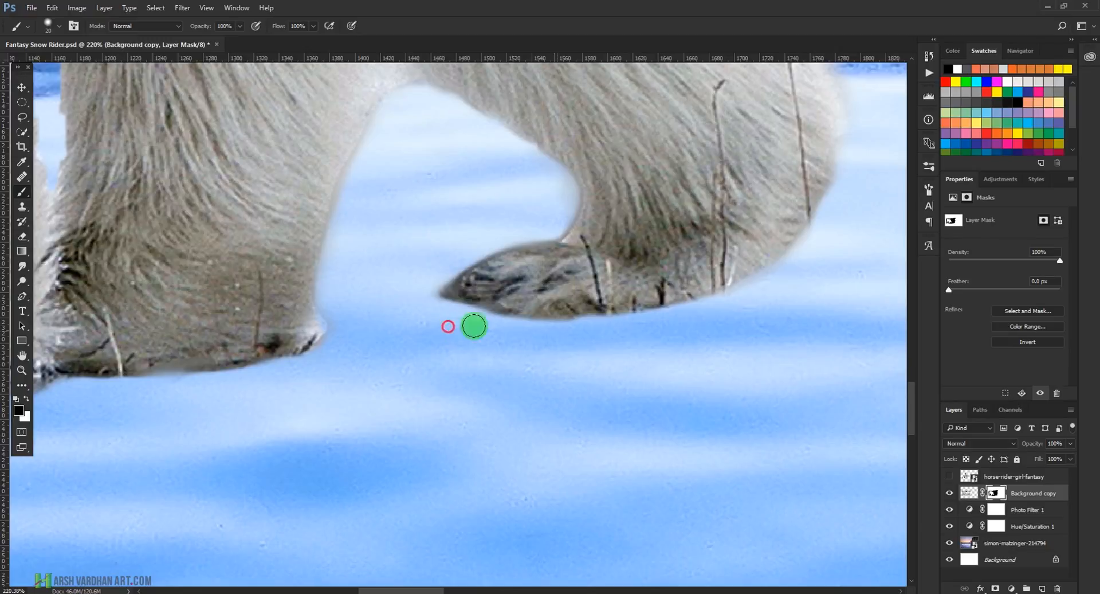
# - Restore the fur along the hind leg's back edge with white on the mask and tidy the outline with black
pyautogui.moveTo(564, 385); pyautogui.dragTo(428, 453)
pyautogui.moveTo(484, 167); pyautogui.dragTo(438, 368)
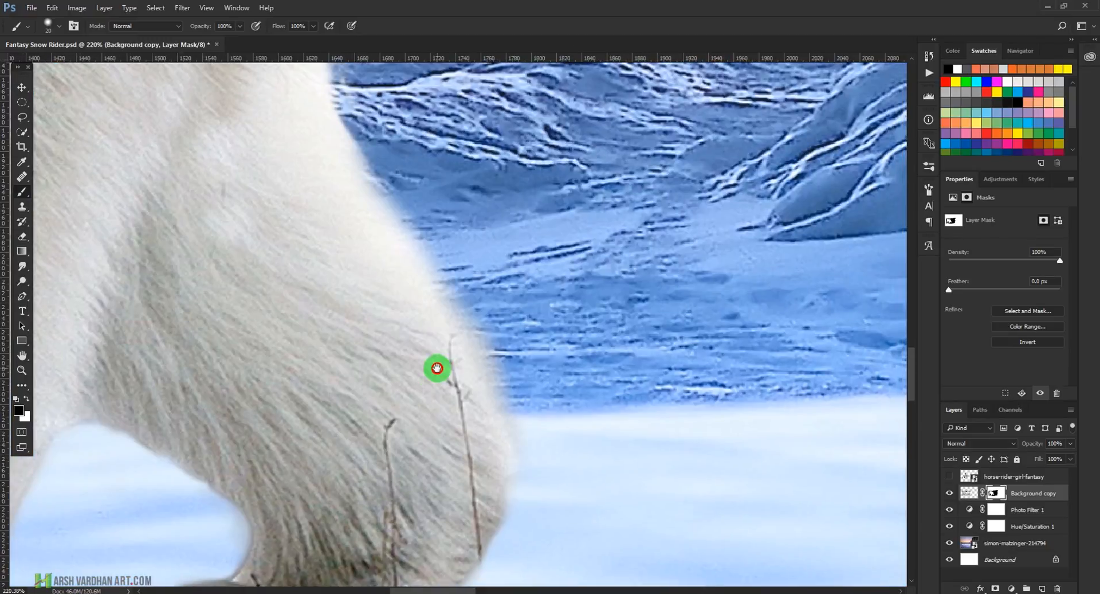
pyautogui.press('x')
pyautogui.moveTo(420, 267); pyautogui.dragTo(458, 332)
pyautogui.moveTo(423, 259)
pyautogui.mouseDown()
pyautogui.moveTo(361, 175)
pyautogui.moveTo(491, 444)
pyautogui.mouseUp()
pyautogui.moveTo(484, 382); pyautogui.dragTo(496, 459)
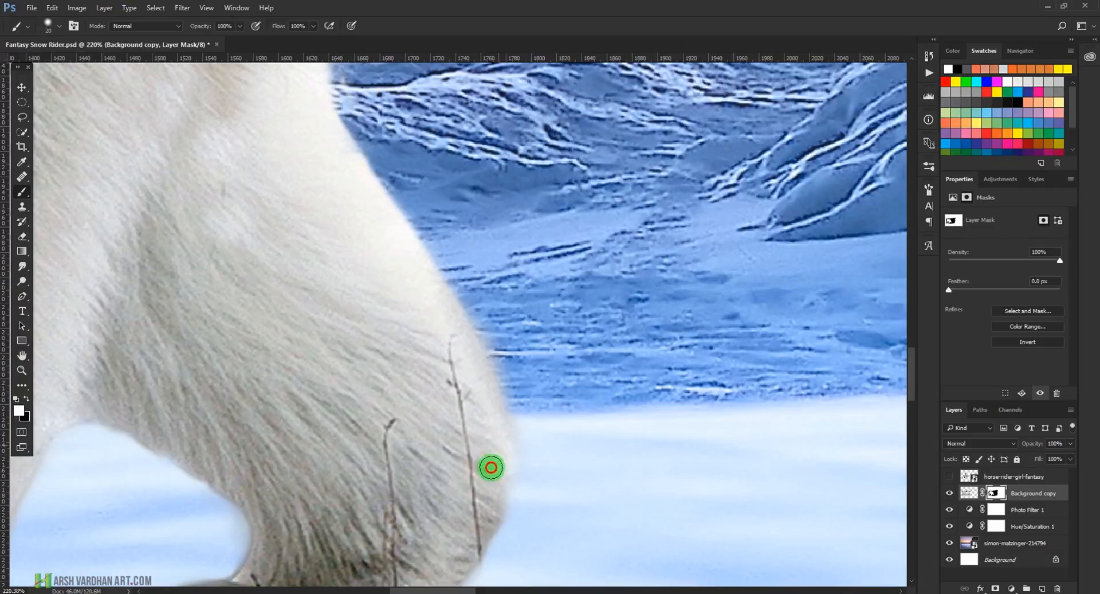
pyautogui.press('x')
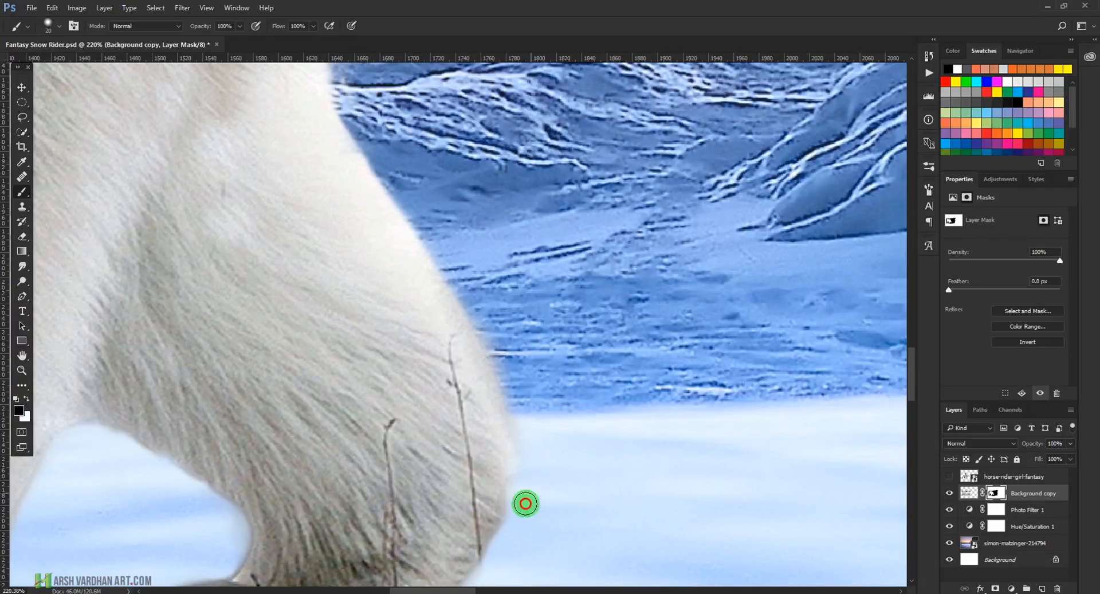
pyautogui.moveTo(512, 447); pyautogui.dragTo(451, 395)
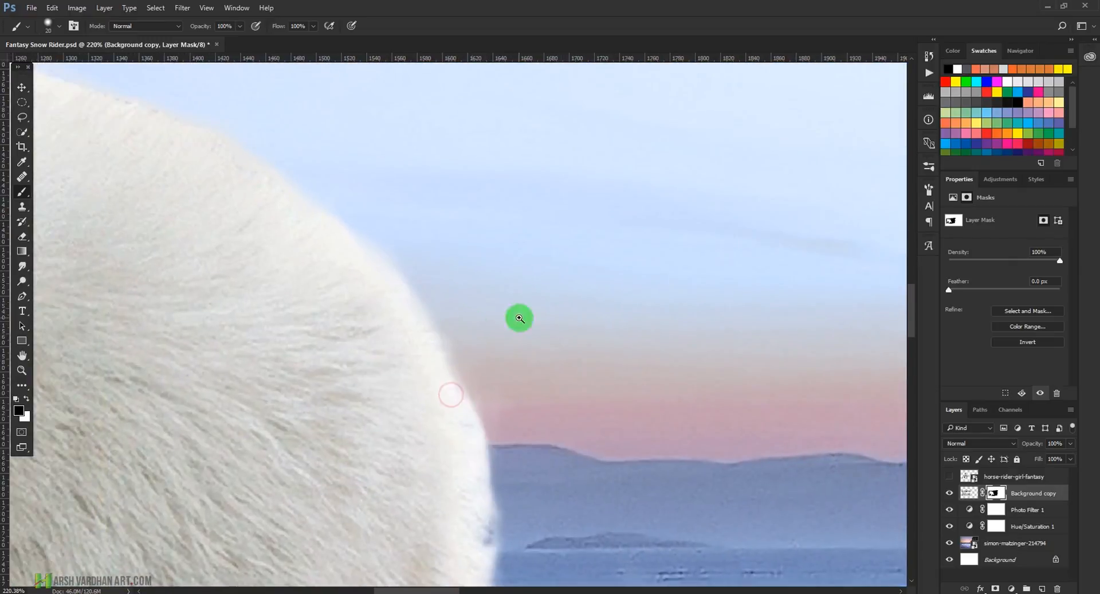
# - Mask out the pale fringe along the outer and inner edges of the bear's leading front leg
pyautogui.moveTo(561, 315); pyautogui.dragTo(472, 325)
pyautogui.moveTo(388, 354); pyautogui.dragTo(382, 294)
pyautogui.moveTo(313, 305); pyautogui.dragTo(343, 322)
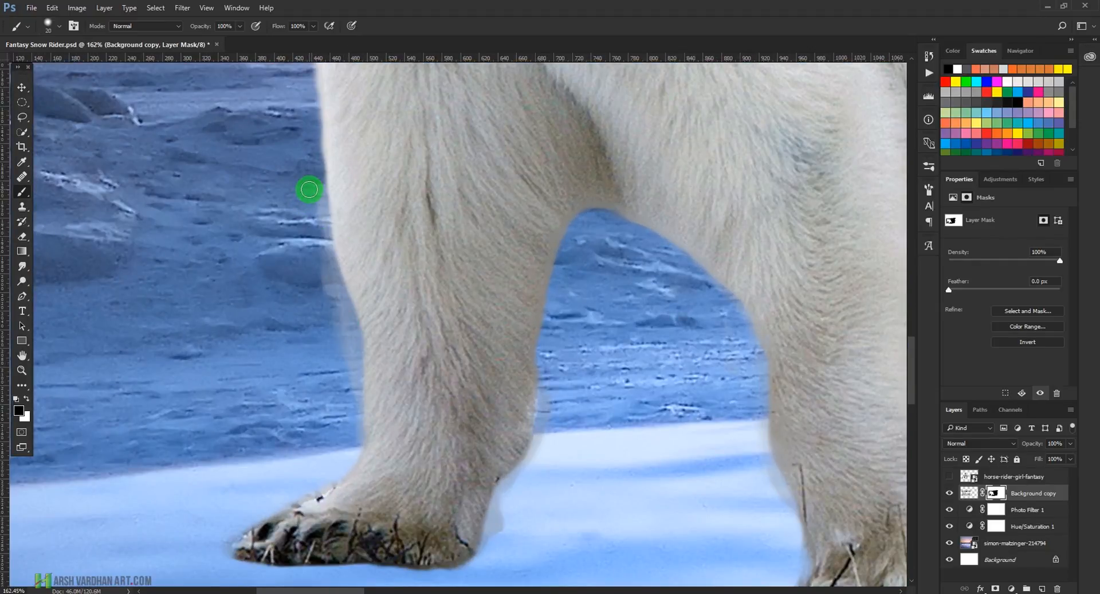
pyautogui.moveTo(311, 190)
pyautogui.mouseDown()
pyautogui.moveTo(311, 253)
pyautogui.moveTo(322, 248)
pyautogui.moveTo(354, 373)
pyautogui.moveTo(346, 448)
pyautogui.mouseUp()
pyautogui.moveTo(474, 497)
pyautogui.mouseDown()
pyautogui.moveTo(496, 530)
pyautogui.moveTo(547, 411)
pyautogui.moveTo(551, 339)
pyautogui.mouseUp()
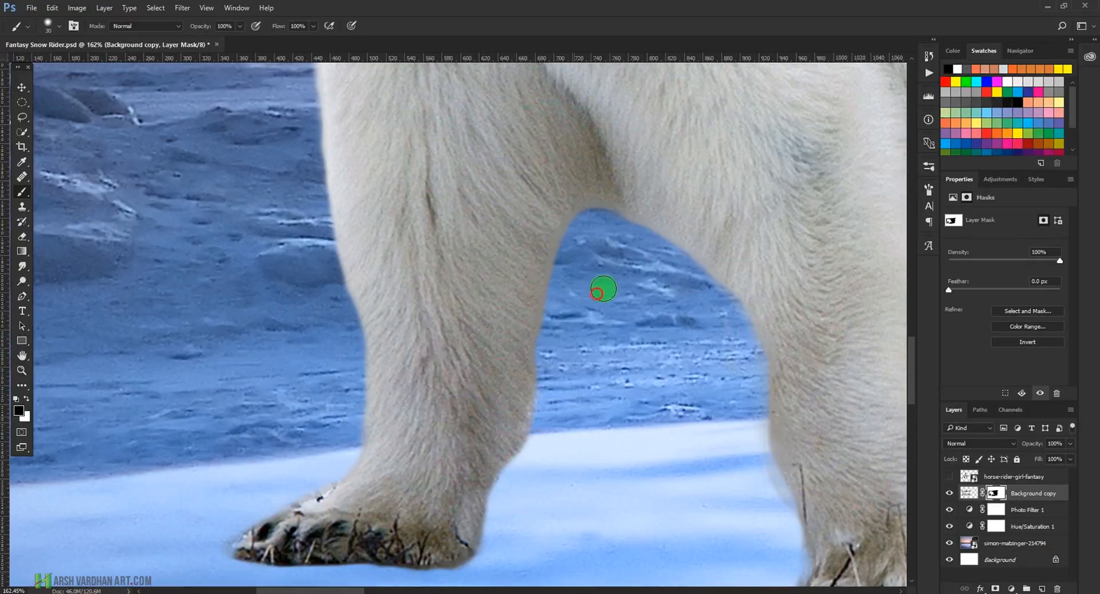
# - Clean the mask edges around the bear's paws with a 30 px black brush, including the hind paw's toe tip
pyautogui.moveTo(733, 465)
pyautogui.mouseDown()
pyautogui.moveTo(781, 506)
pyautogui.moveTo(755, 404)
pyautogui.moveTo(648, 325)
pyautogui.mouseUp()
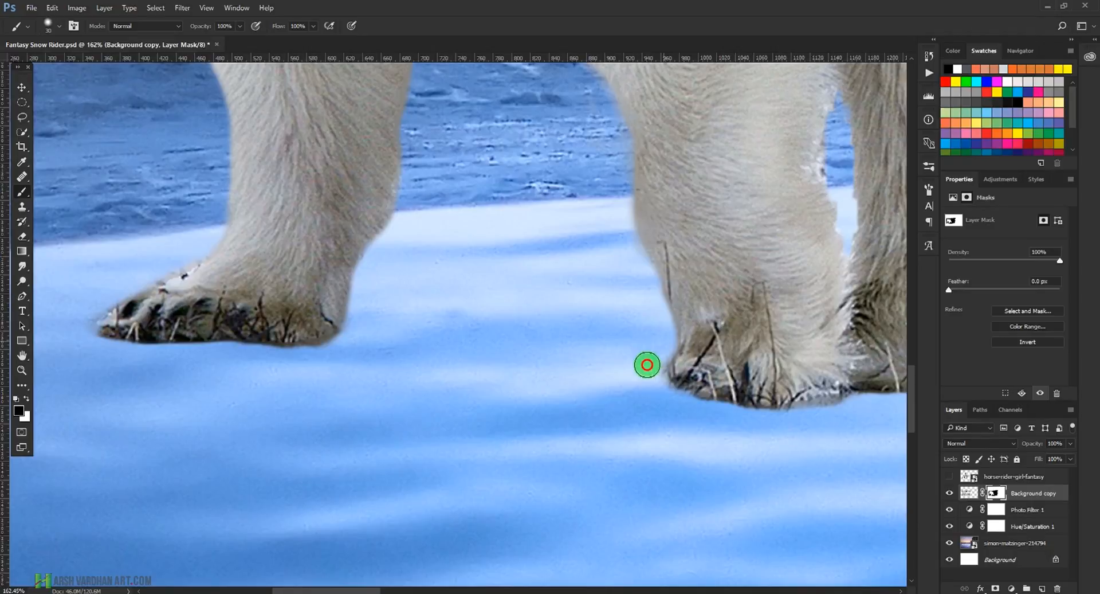
pyautogui.moveTo(401, 390); pyautogui.dragTo(436, 387)
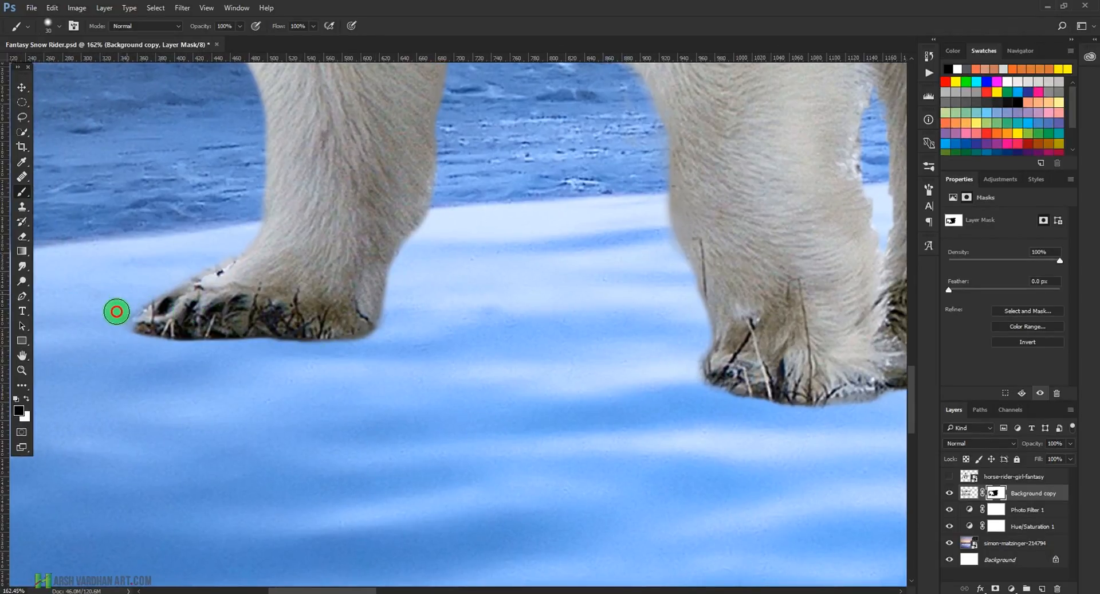
pyautogui.moveTo(388, 295); pyautogui.dragTo(213, 356)
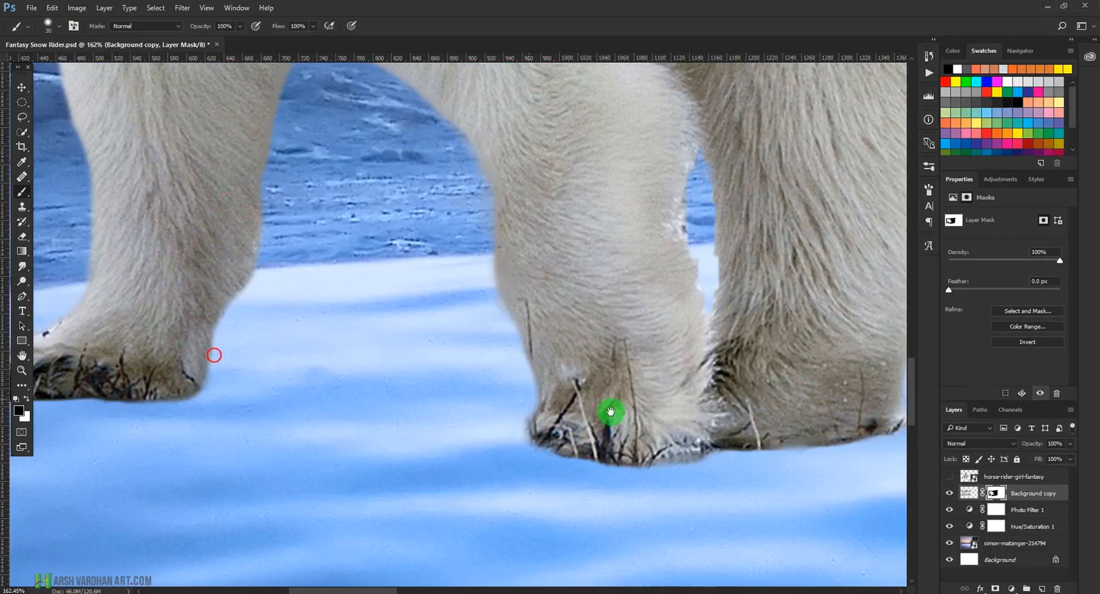
pyautogui.moveTo(745, 480)
pyautogui.mouseDown()
pyautogui.moveTo(553, 457)
pyautogui.moveTo(567, 445)
pyautogui.moveTo(648, 447)
pyautogui.moveTo(607, 442)
pyautogui.moveTo(714, 422)
pyautogui.moveTo(541, 445)
pyautogui.mouseUp()
pyautogui.moveTo(711, 447); pyautogui.dragTo(531, 450)
pyautogui.moveTo(798, 450)
pyautogui.mouseDown()
pyautogui.moveTo(713, 462)
pyautogui.moveTo(693, 418)
pyautogui.mouseUp()
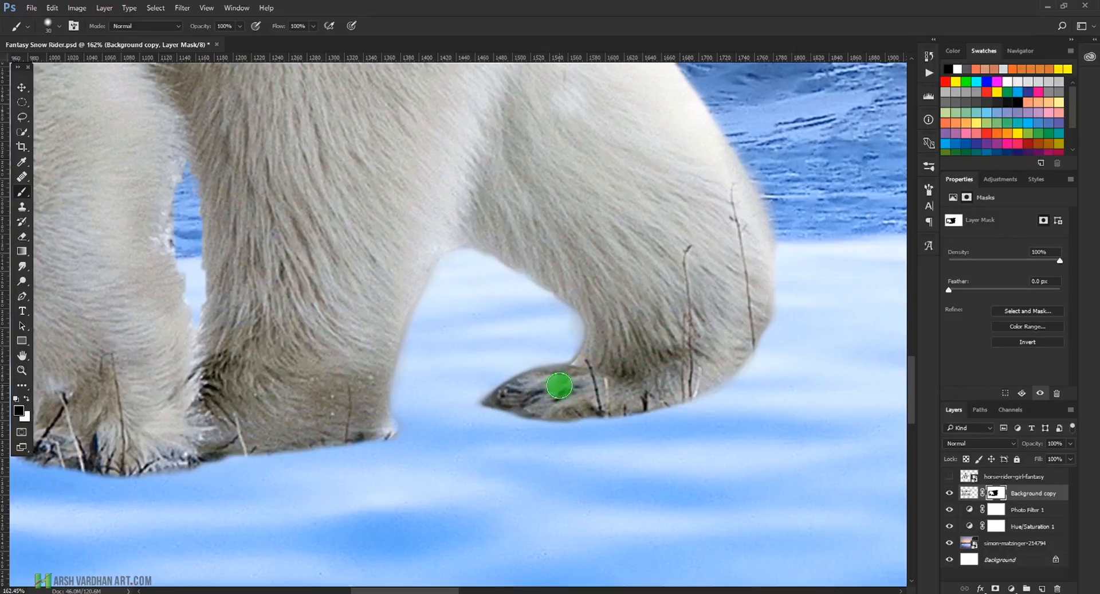
pyautogui.moveTo(473, 402); pyautogui.dragTo(479, 404)
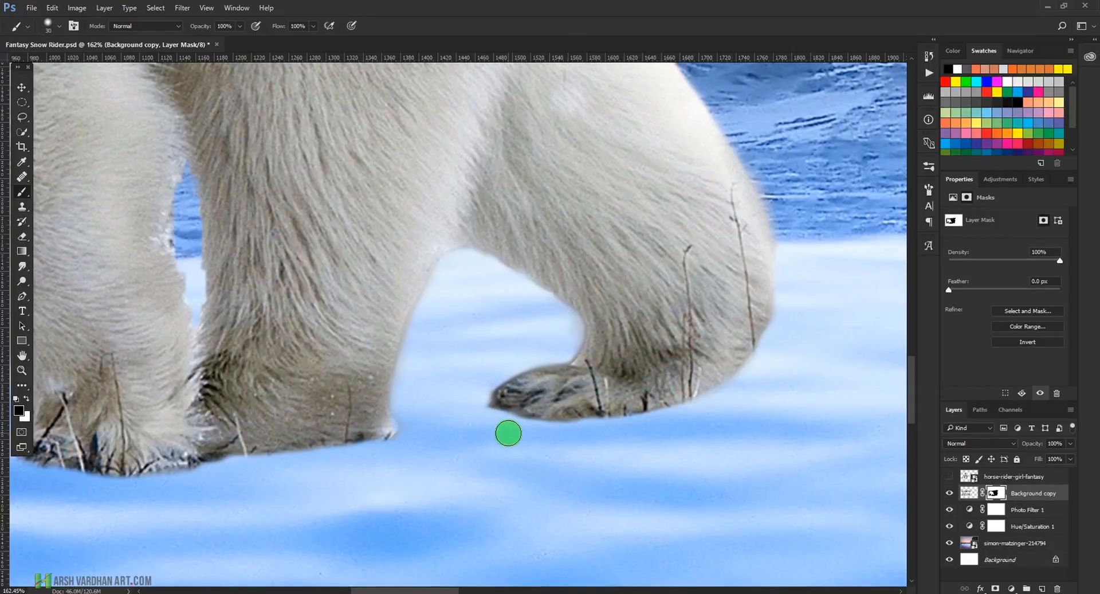
# - Lower the brush opacity to 23% and fade the underside of the rearmost hind paw into the snow
pyautogui.click(239, 26)
pyautogui.moveTo(230, 37); pyautogui.dragTo(199, 39)
pyautogui.click(456, 33)
pyautogui.moveTo(543, 421)
pyautogui.mouseDown()
pyautogui.moveTo(487, 405)
pyautogui.moveTo(532, 391)
pyautogui.moveTo(489, 406)
pyautogui.moveTo(546, 427)
pyautogui.moveTo(611, 412)
pyautogui.moveTo(525, 430)
pyautogui.moveTo(476, 402)
pyautogui.moveTo(506, 387)
pyautogui.moveTo(535, 409)
pyautogui.moveTo(606, 425)
pyautogui.moveTo(688, 393)
pyautogui.moveTo(637, 405)
pyautogui.moveTo(663, 400)
pyautogui.moveTo(643, 420)
pyautogui.moveTo(720, 409)
pyautogui.moveTo(666, 397)
pyautogui.moveTo(740, 369)
pyautogui.moveTo(773, 337)
pyautogui.moveTo(749, 363)
pyautogui.moveTo(759, 364)
pyautogui.moveTo(736, 346)
pyautogui.moveTo(602, 424)
pyautogui.moveTo(590, 405)
pyautogui.moveTo(652, 418)
pyautogui.moveTo(621, 422)
pyautogui.mouseUp()
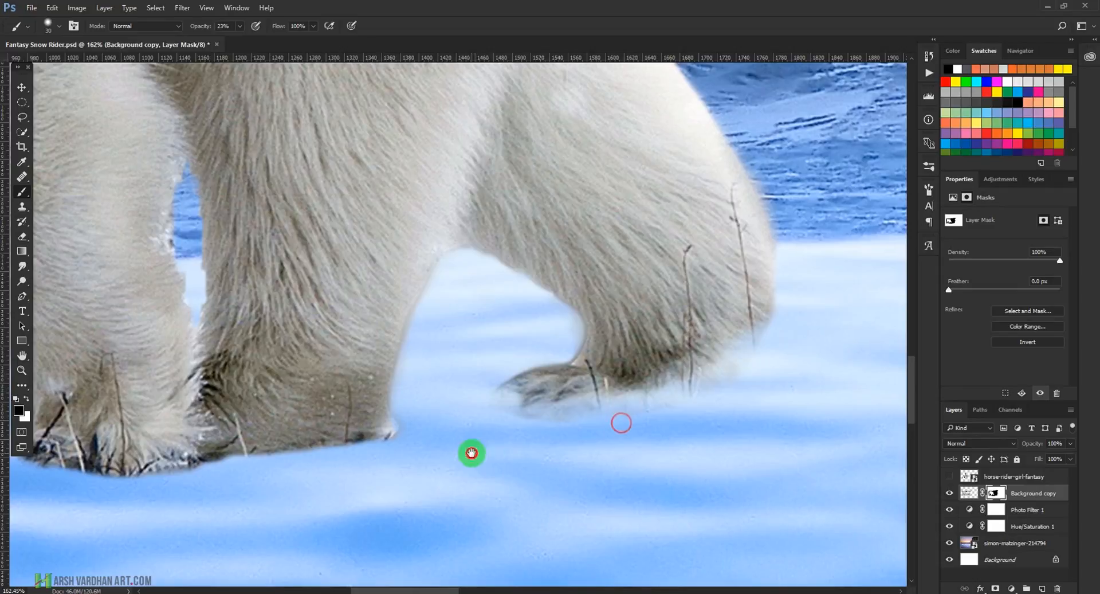
# - Fade the bases of the two middle paws and the rearmost hind paw into the snow with a 45 px brush
pyautogui.moveTo(471, 452)
pyautogui.mouseDown()
pyautogui.moveTo(688, 327)
pyautogui.moveTo(614, 313)
pyautogui.moveTo(592, 334)
pyautogui.moveTo(590, 315)
pyautogui.moveTo(487, 323)
pyautogui.moveTo(449, 312)
pyautogui.moveTo(459, 337)
pyautogui.moveTo(579, 320)
pyautogui.moveTo(568, 336)
pyautogui.moveTo(470, 315)
pyautogui.moveTo(350, 363)
pyautogui.moveTo(273, 336)
pyautogui.moveTo(272, 312)
pyautogui.moveTo(218, 336)
pyautogui.moveTo(246, 341)
pyautogui.moveTo(251, 321)
pyautogui.moveTo(228, 326)
pyautogui.moveTo(317, 334)
pyautogui.moveTo(295, 305)
pyautogui.moveTo(292, 362)
pyautogui.moveTo(329, 328)
pyautogui.moveTo(311, 324)
pyautogui.moveTo(327, 329)
pyautogui.moveTo(307, 281)
pyautogui.moveTo(278, 276)
pyautogui.moveTo(307, 244)
pyautogui.moveTo(289, 270)
pyautogui.moveTo(328, 281)
pyautogui.moveTo(327, 321)
pyautogui.moveTo(355, 356)
pyautogui.moveTo(358, 346)
pyautogui.moveTo(298, 354)
pyautogui.mouseUp()
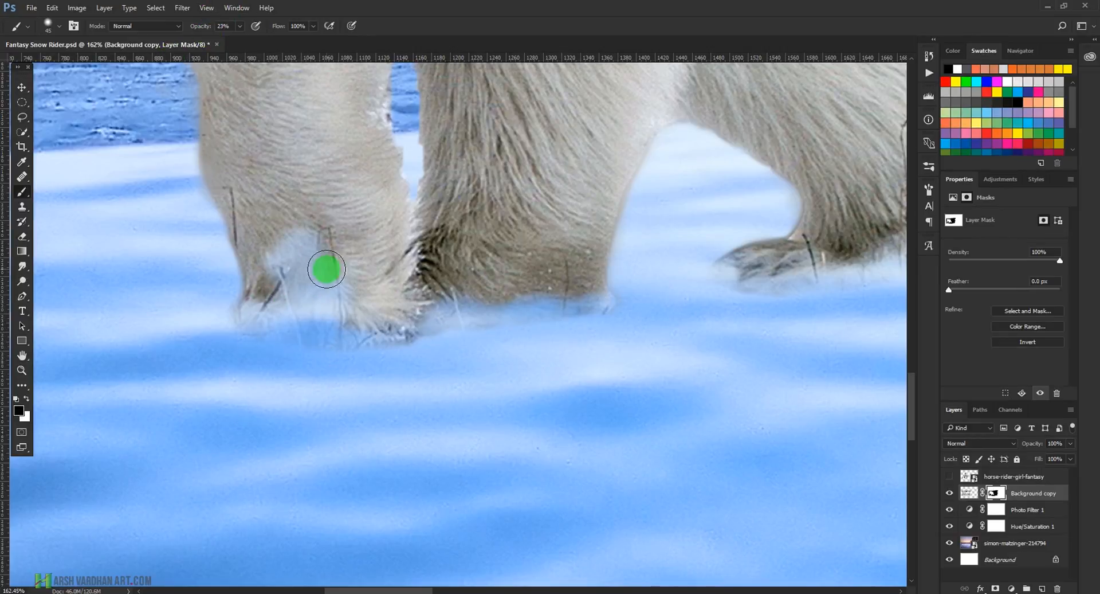
pyautogui.moveTo(391, 337)
pyautogui.mouseDown()
pyautogui.moveTo(371, 317)
pyautogui.moveTo(413, 327)
pyautogui.moveTo(352, 336)
pyautogui.moveTo(292, 324)
pyautogui.moveTo(288, 300)
pyautogui.moveTo(260, 307)
pyautogui.moveTo(319, 326)
pyautogui.moveTo(332, 287)
pyautogui.moveTo(403, 303)
pyautogui.moveTo(415, 294)
pyautogui.moveTo(438, 338)
pyautogui.moveTo(625, 319)
pyautogui.moveTo(600, 307)
pyautogui.moveTo(489, 334)
pyautogui.moveTo(260, 318)
pyautogui.moveTo(245, 315)
pyautogui.moveTo(248, 288)
pyautogui.moveTo(214, 281)
pyautogui.moveTo(253, 274)
pyautogui.moveTo(516, 354)
pyautogui.moveTo(40, 310)
pyautogui.mouseUp()
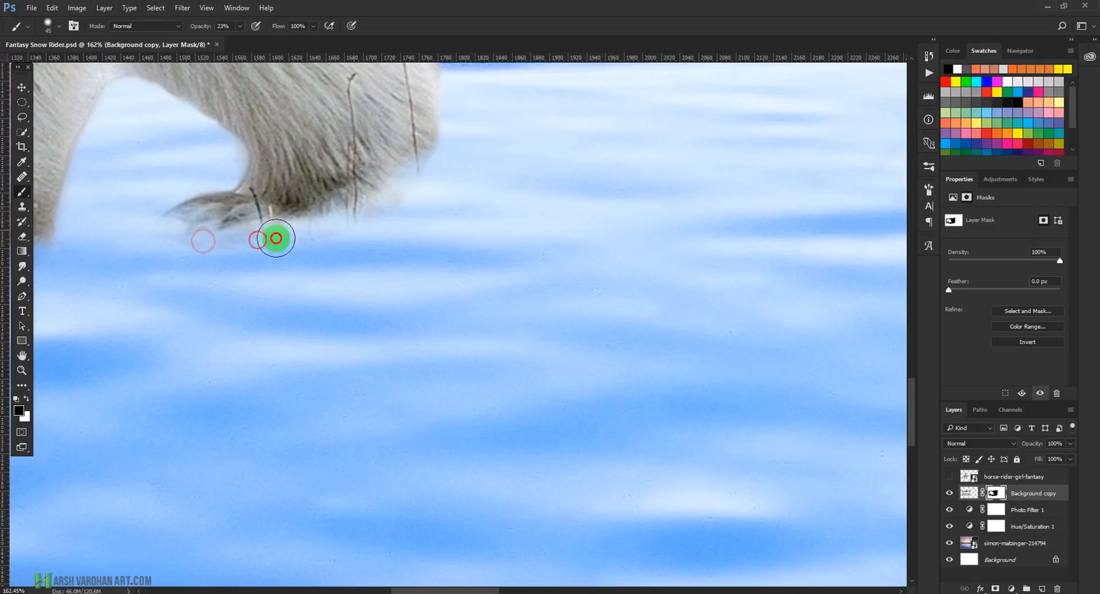
pyautogui.moveTo(464, 240); pyautogui.dragTo(677, 463)
pyautogui.click(602, 401)
pyautogui.click(562, 385)
pyautogui.click(585, 396)
pyautogui.moveTo(637, 315); pyautogui.dragTo(435, 360)
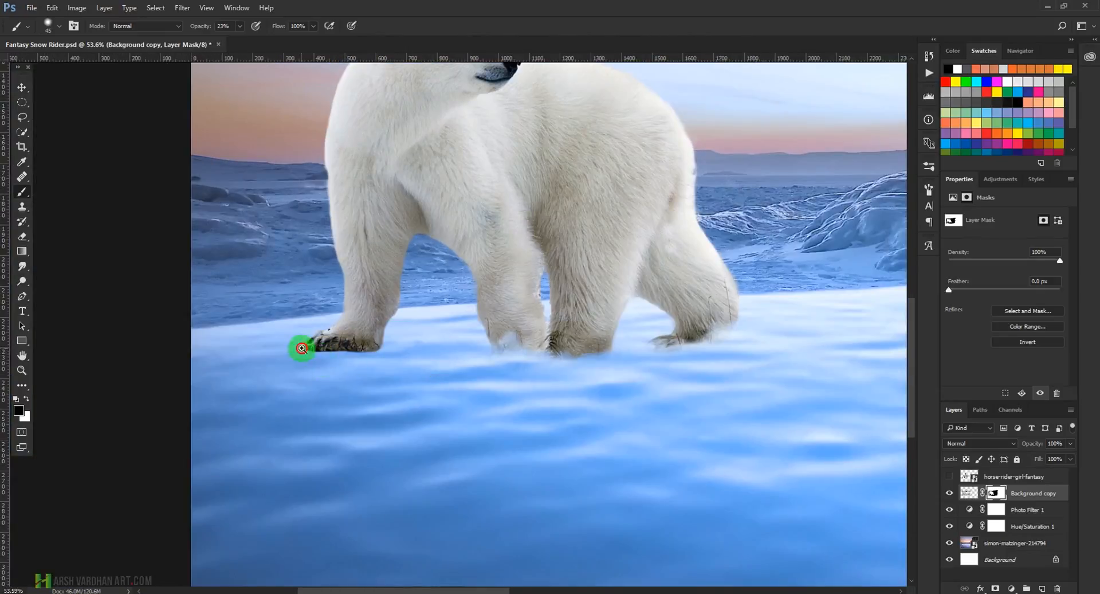
# - Fade the leading front paw into the snow, touch up the bases of the paws, and save the document
pyautogui.moveTo(302, 347)
pyautogui.mouseDown()
pyautogui.moveTo(348, 377)
pyautogui.moveTo(316, 357)
pyautogui.moveTo(294, 359)
pyautogui.moveTo(504, 372)
pyautogui.moveTo(416, 357)
pyautogui.moveTo(444, 343)
pyautogui.moveTo(350, 335)
pyautogui.moveTo(310, 347)
pyautogui.moveTo(308, 324)
pyautogui.moveTo(274, 350)
pyautogui.moveTo(487, 368)
pyautogui.moveTo(329, 360)
pyautogui.moveTo(453, 365)
pyautogui.moveTo(523, 345)
pyautogui.moveTo(493, 329)
pyautogui.moveTo(439, 358)
pyautogui.moveTo(516, 383)
pyautogui.moveTo(535, 361)
pyautogui.moveTo(571, 381)
pyautogui.moveTo(772, 391)
pyautogui.moveTo(757, 363)
pyautogui.moveTo(703, 387)
pyautogui.moveTo(652, 383)
pyautogui.mouseUp()
pyautogui.moveTo(332, 360)
pyautogui.mouseDown()
pyautogui.moveTo(398, 394)
pyautogui.moveTo(518, 374)
pyautogui.mouseUp()
pyautogui.moveTo(539, 430)
pyautogui.mouseDown()
pyautogui.moveTo(478, 445)
pyautogui.moveTo(623, 431)
pyautogui.mouseUp()
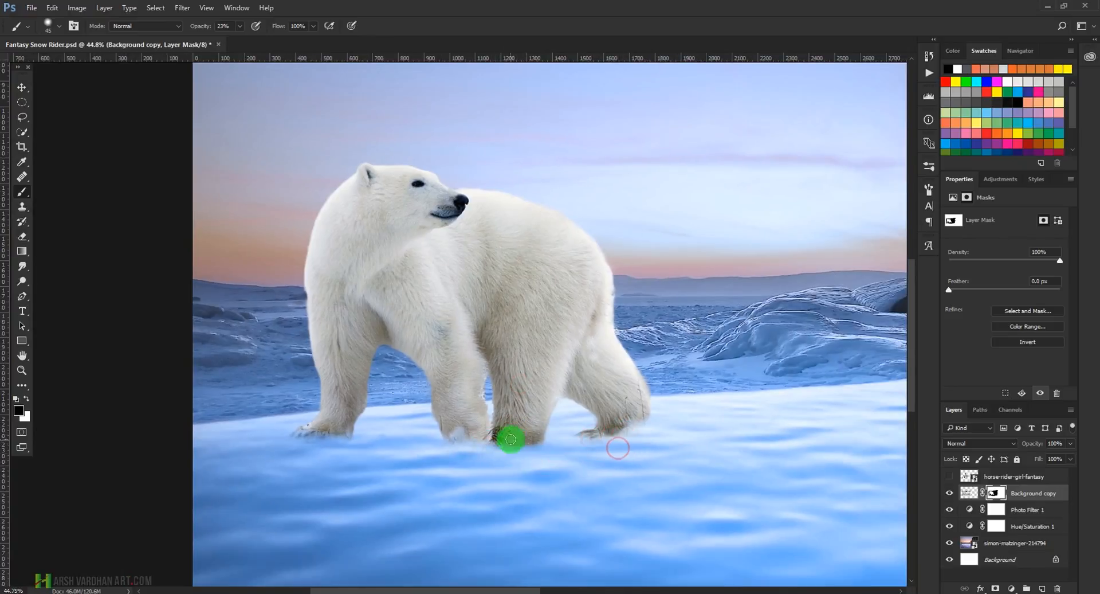
pyautogui.hotkey('ctrl', 's')
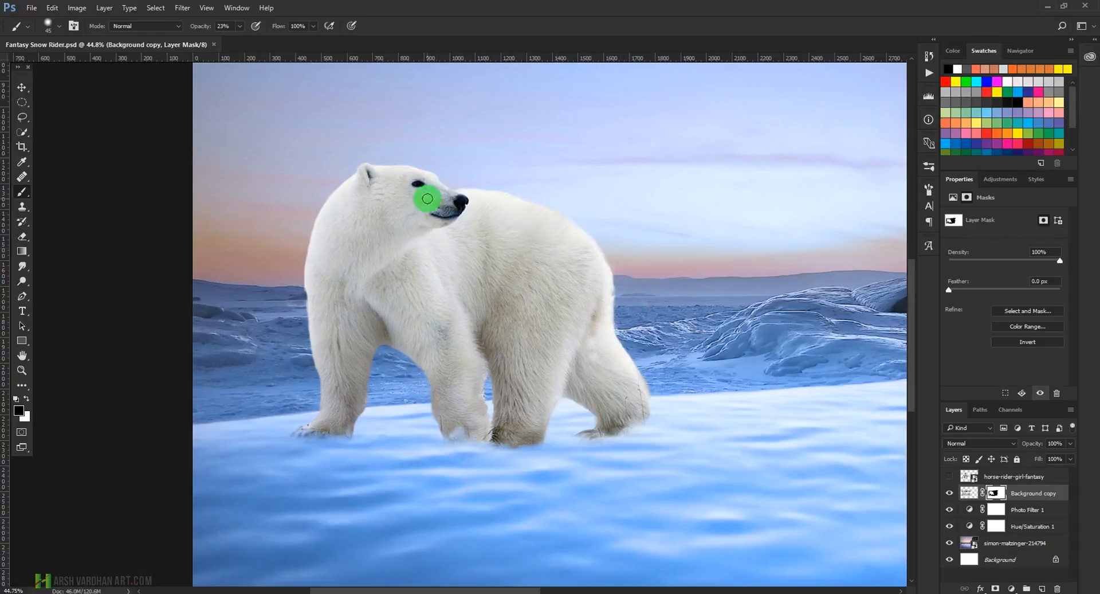
# - Add a new layer named "bear furs" directly above the bear layer and save the document
pyautogui.moveTo(443, 195)
pyautogui.mouseDown()
pyautogui.moveTo(548, 262)
pyautogui.moveTo(487, 250)
pyautogui.mouseUp()
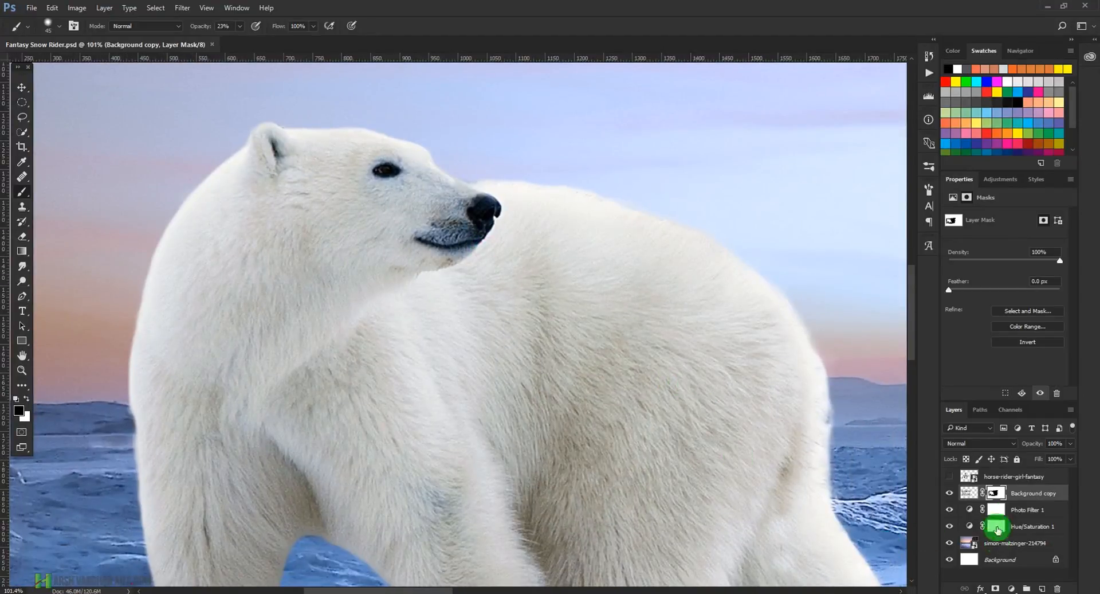
pyautogui.click(967, 493)
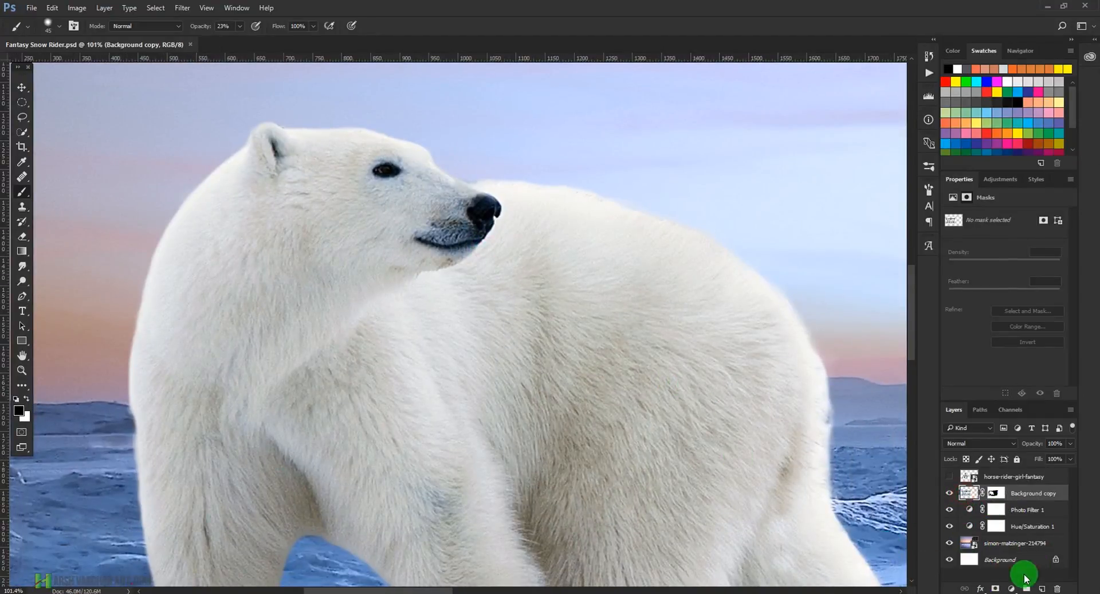
pyautogui.click(1041, 589)
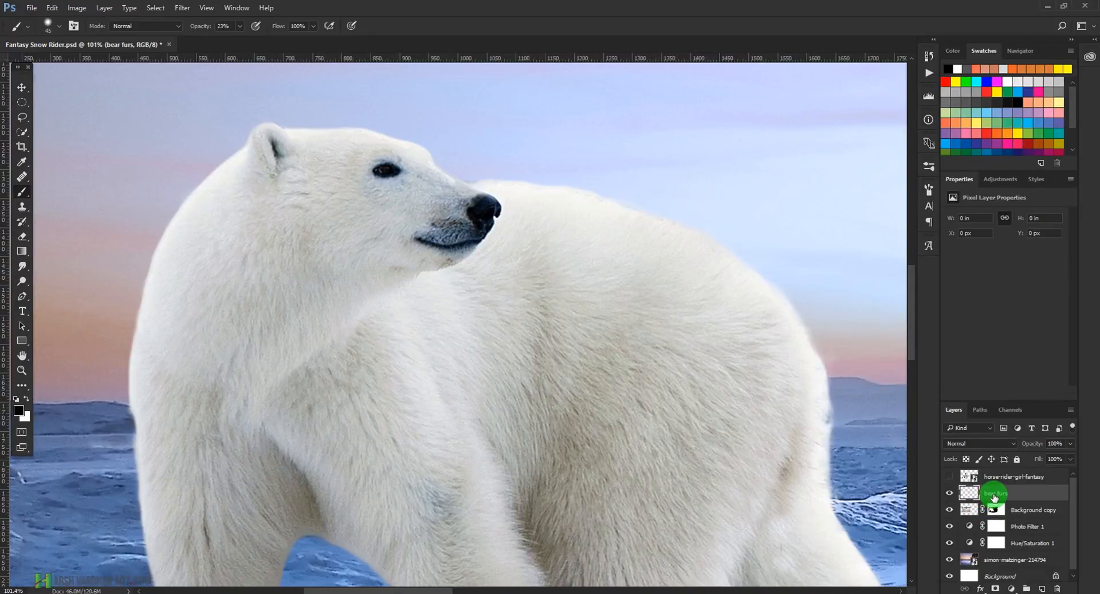
pyautogui.hotkey('ctrl', 's')
# - Delete the hidden horse-rider-girl-fantasy layer
pyautogui.click(1014, 475)
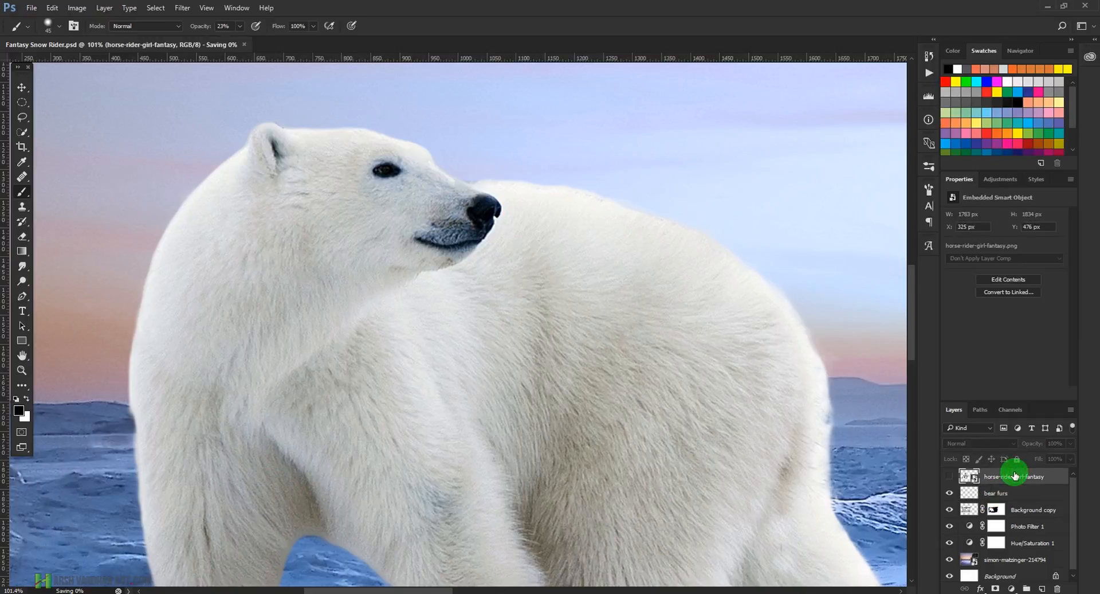
pyautogui.press('Delete')
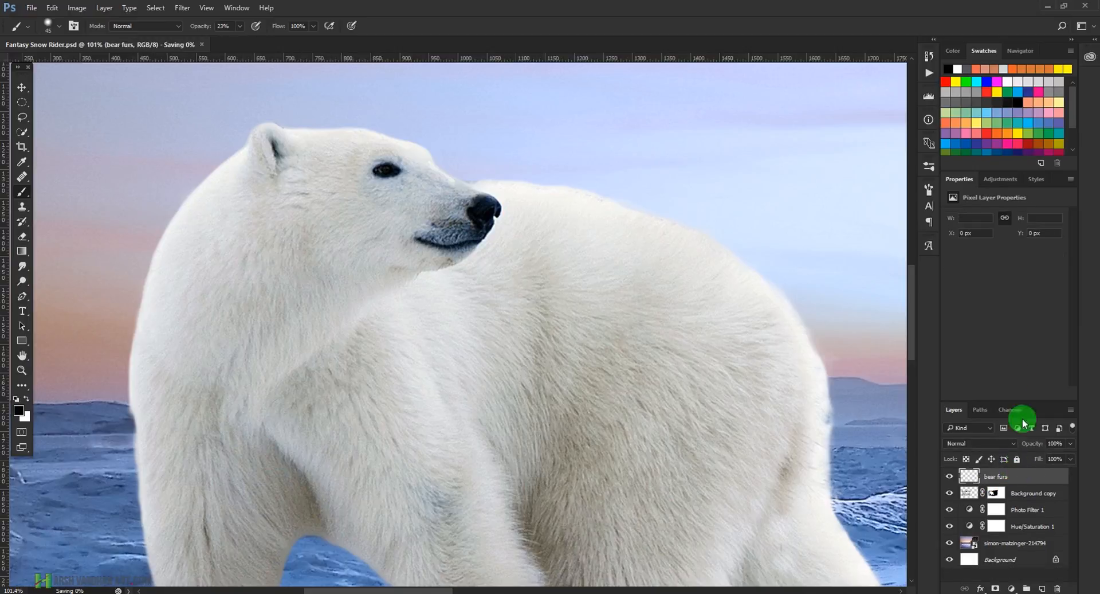
# - Set up the Smudge tool with the 20 px speckled brush preset and enlarge the tip to 45 px
pyautogui.click(23, 264)
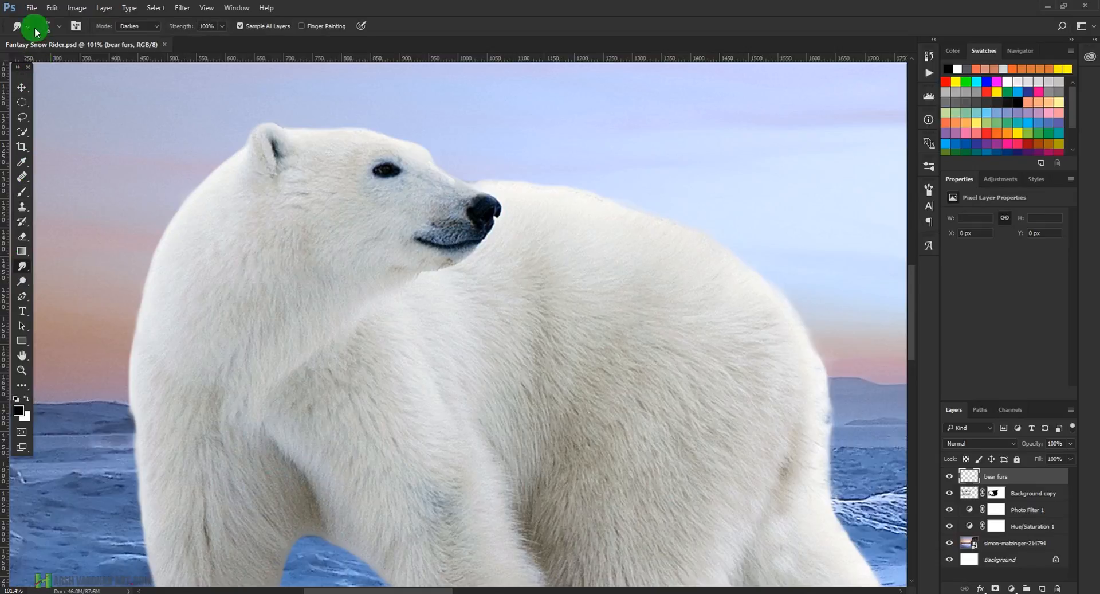
pyautogui.click(55, 29)
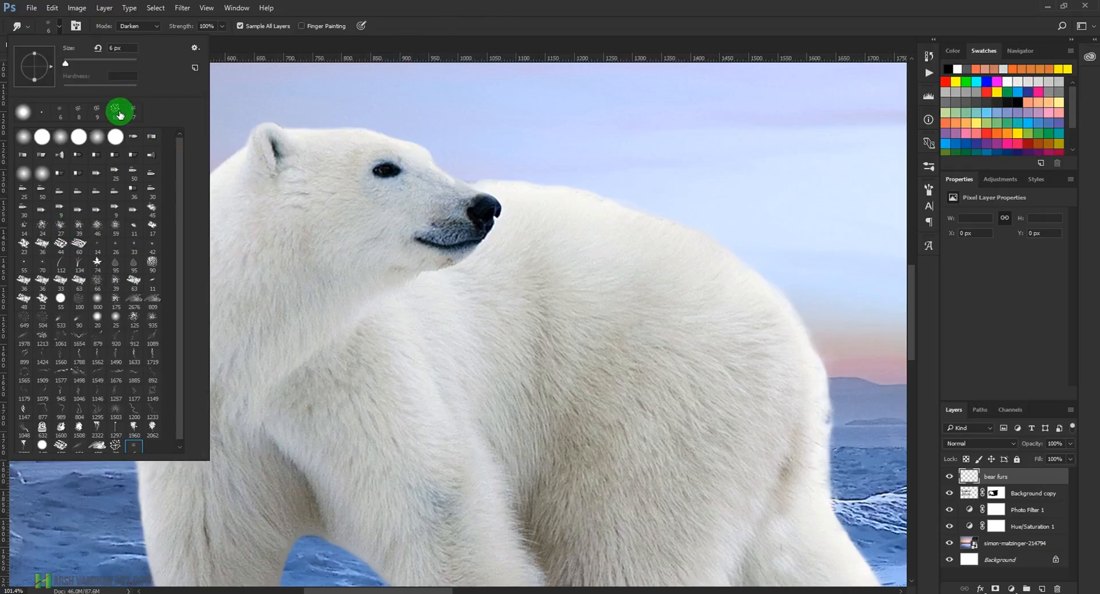
pyautogui.click(487, 13)
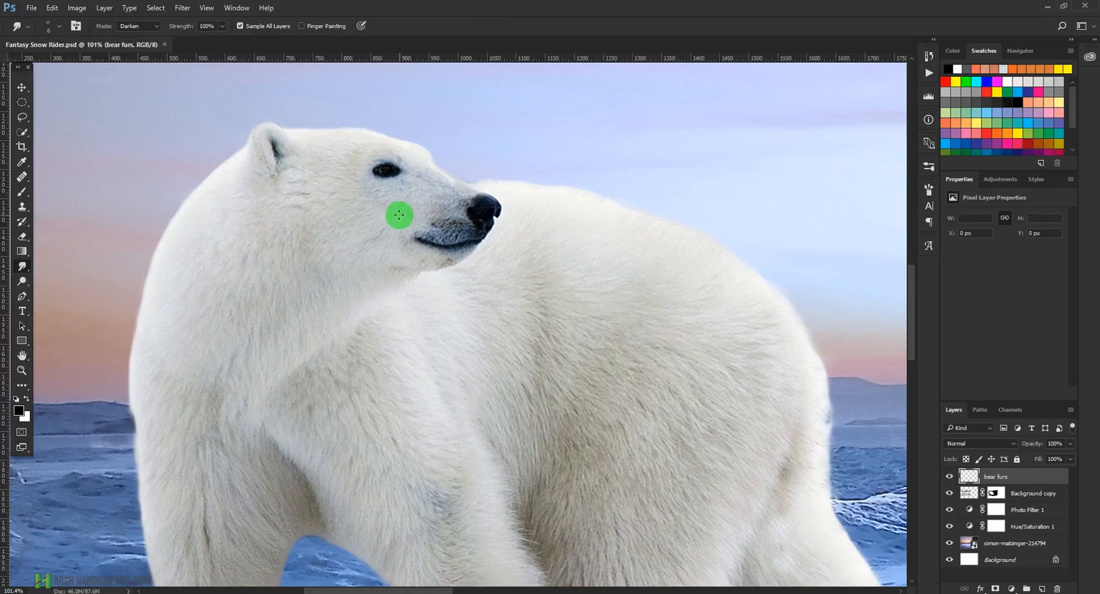
pyautogui.press(']')
pyautogui.press(']')
pyautogui.press(']')
pyautogui.press(']')
pyautogui.press(']')
pyautogui.press(']')
pyautogui.press(']')
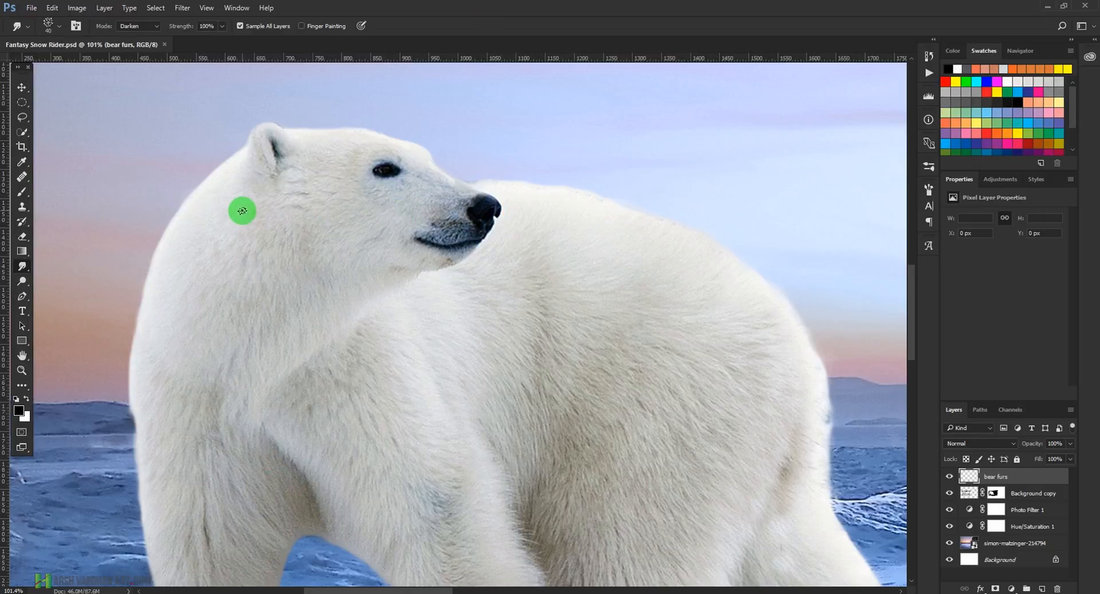
pyautogui.press(']')
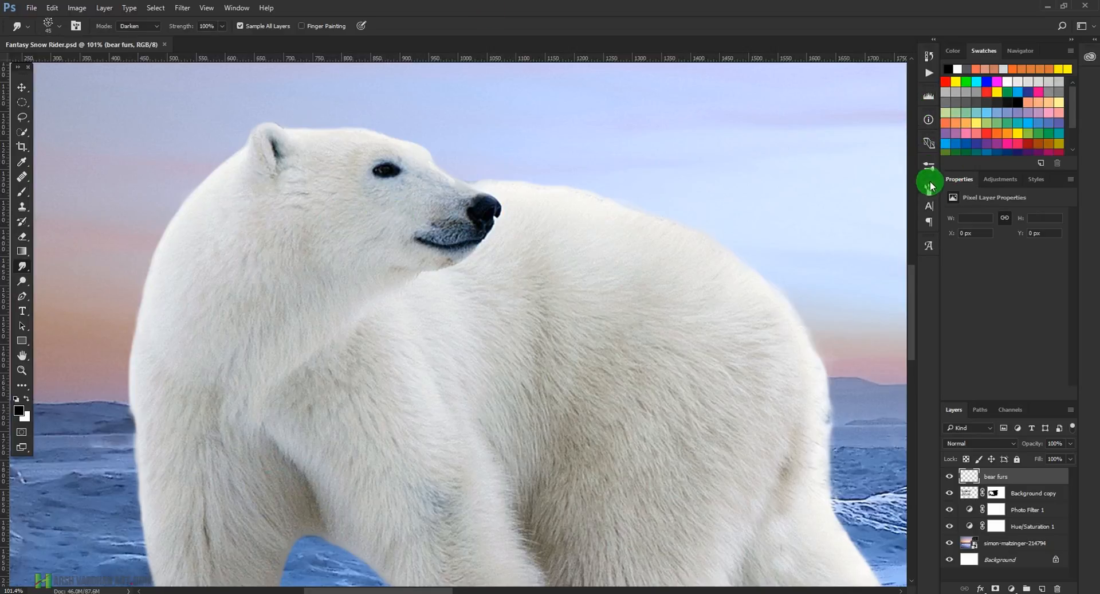
# - Set the smudge tip's Shape Dynamics to 59% size jitter, 45% angle jitter with Pen Pressure control, 33% roundness jitter and 1% minimum roundness
pyautogui.click(929, 170)
pyautogui.click(928, 193)
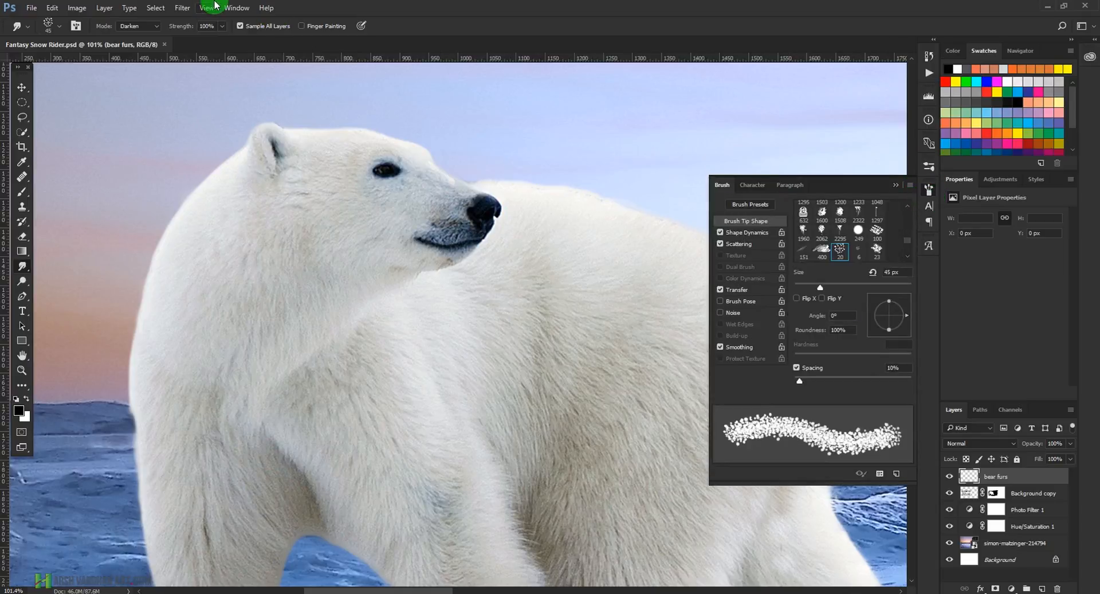
pyautogui.click(235, 8)
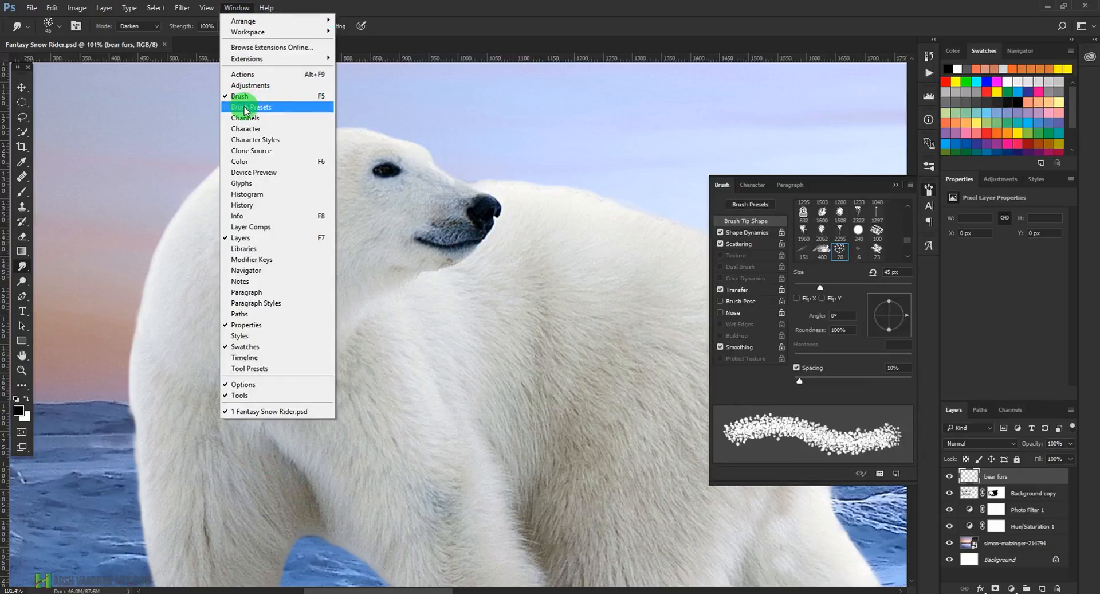
pyautogui.click(585, 16)
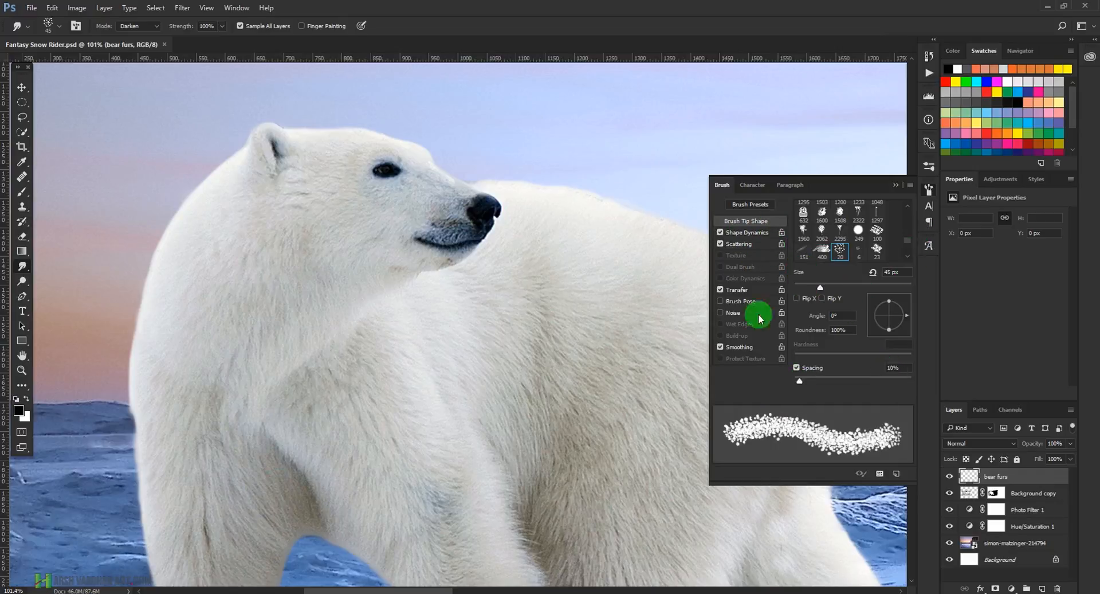
pyautogui.click(746, 234)
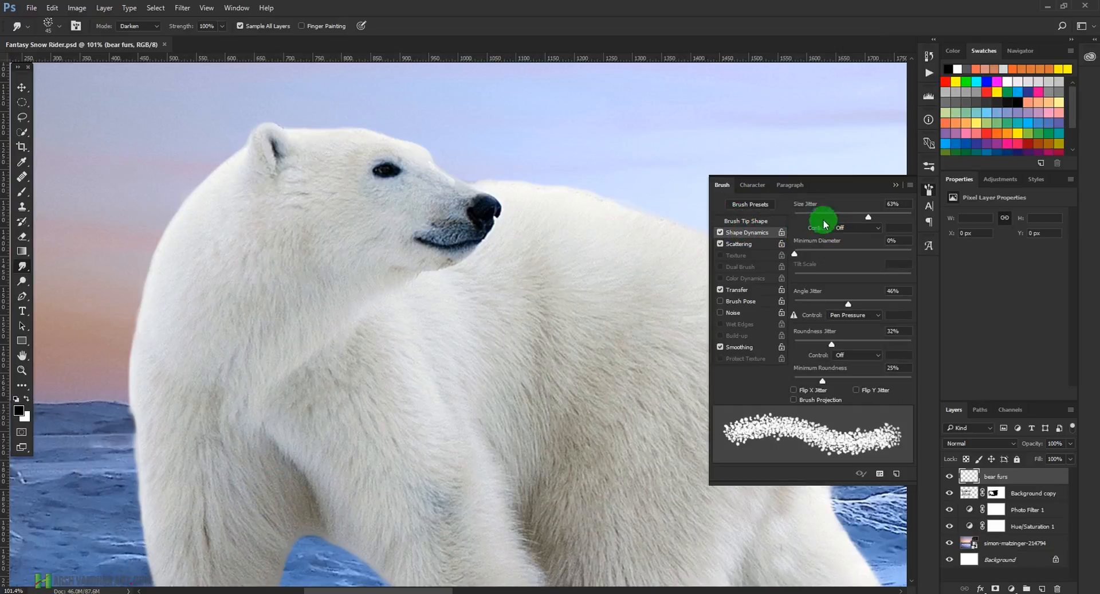
pyautogui.moveTo(867, 218)
pyautogui.mouseDown()
pyautogui.moveTo(791, 213)
pyautogui.moveTo(865, 216)
pyautogui.mouseUp()
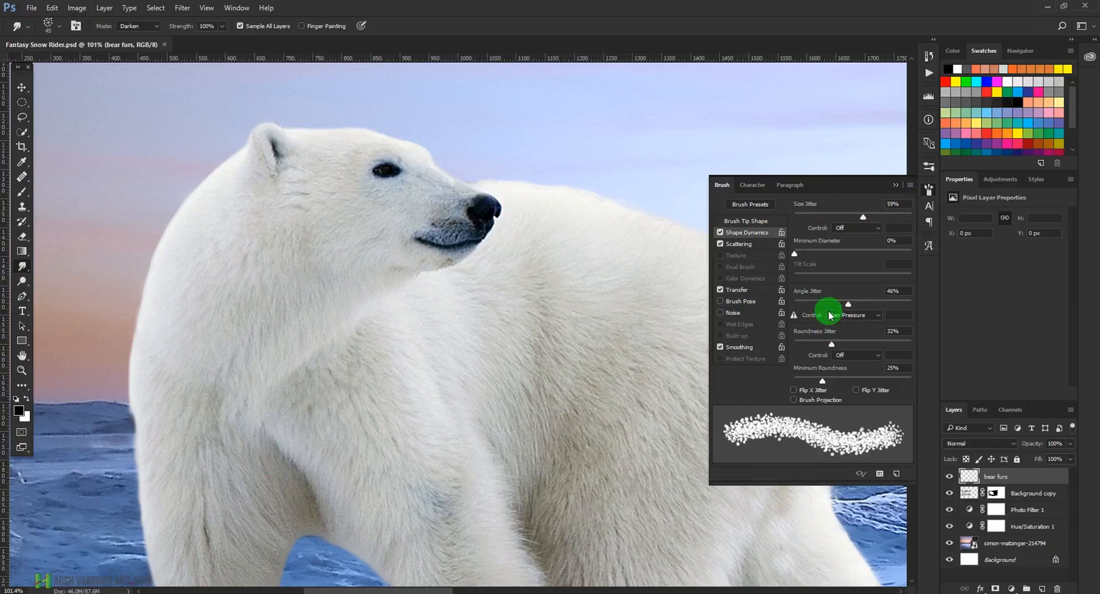
pyautogui.moveTo(849, 307)
pyautogui.mouseDown()
pyautogui.moveTo(798, 306)
pyautogui.moveTo(848, 301)
pyautogui.mouseUp()
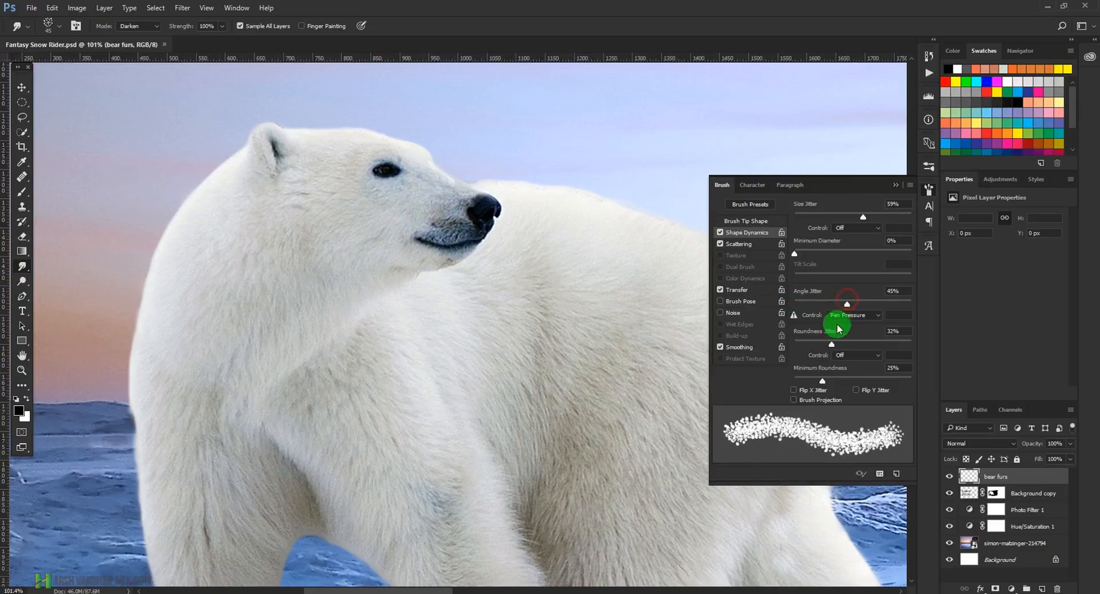
pyautogui.click(852, 317)
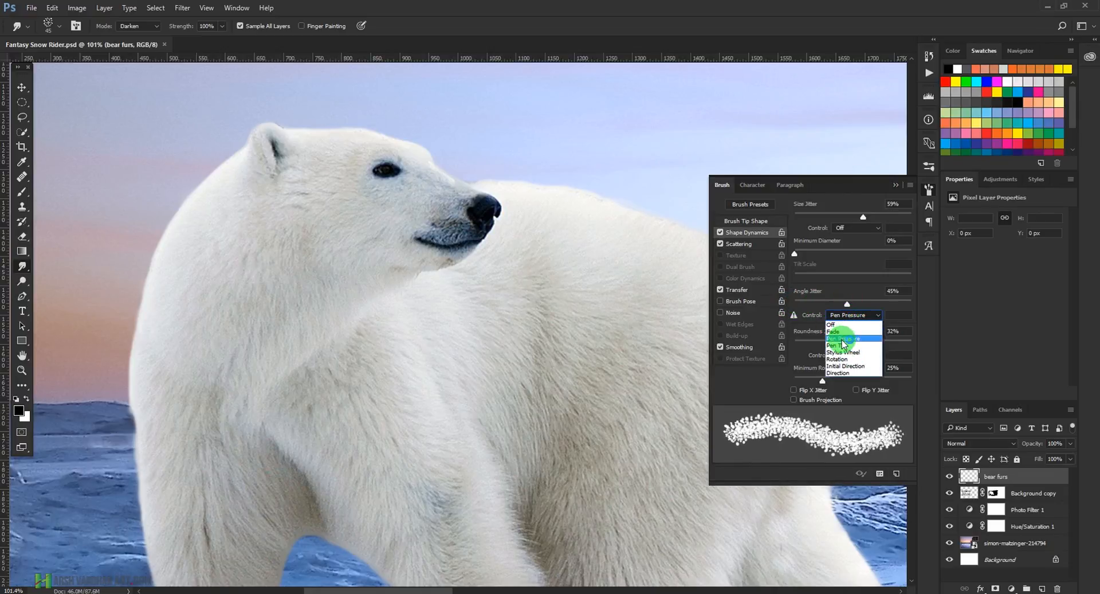
pyautogui.click(843, 342)
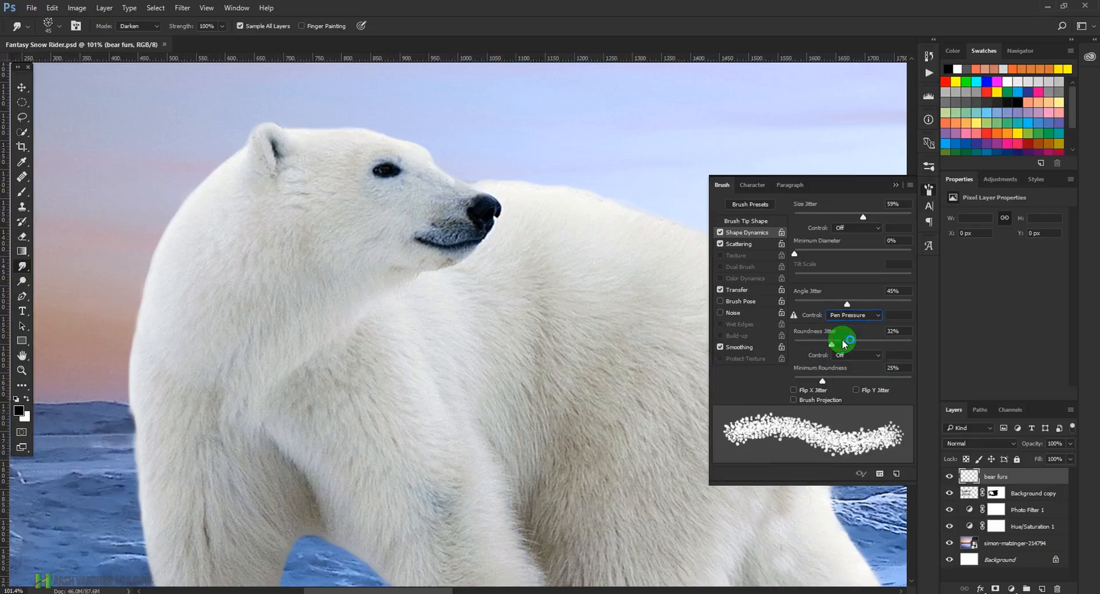
pyautogui.moveTo(832, 343)
pyautogui.mouseDown()
pyautogui.moveTo(793, 342)
pyautogui.moveTo(837, 343)
pyautogui.mouseUp()
pyautogui.moveTo(822, 383)
pyautogui.mouseDown()
pyautogui.moveTo(774, 380)
pyautogui.moveTo(843, 380)
pyautogui.moveTo(773, 380)
pyautogui.mouseUp()
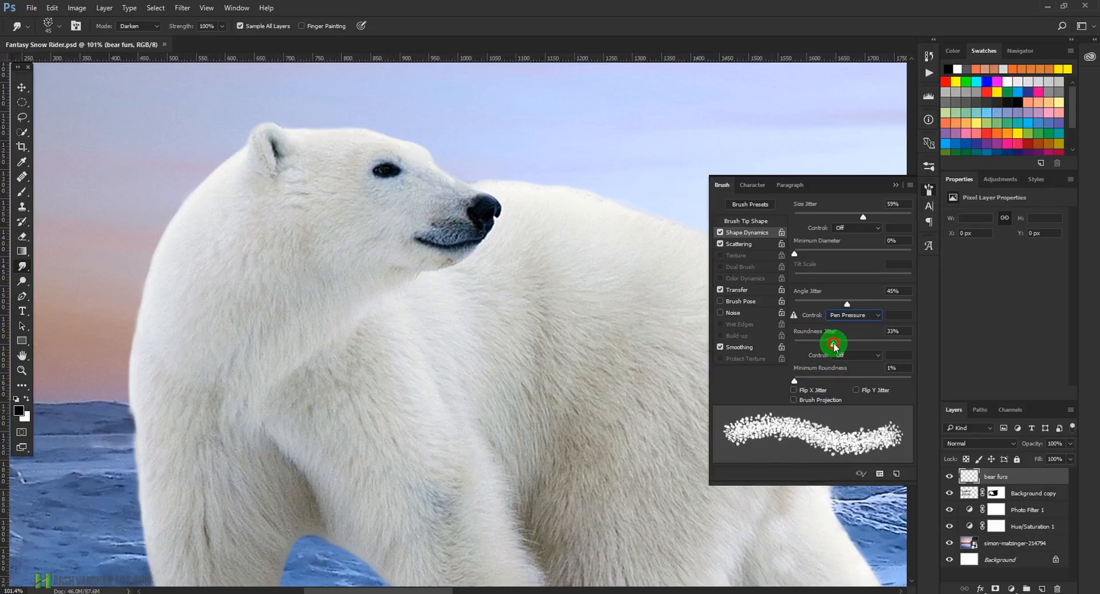
# - Compare the smudge brush's stroke preview with Scattering turned off and on, leaving it enabled at 15%
pyautogui.click(745, 244)
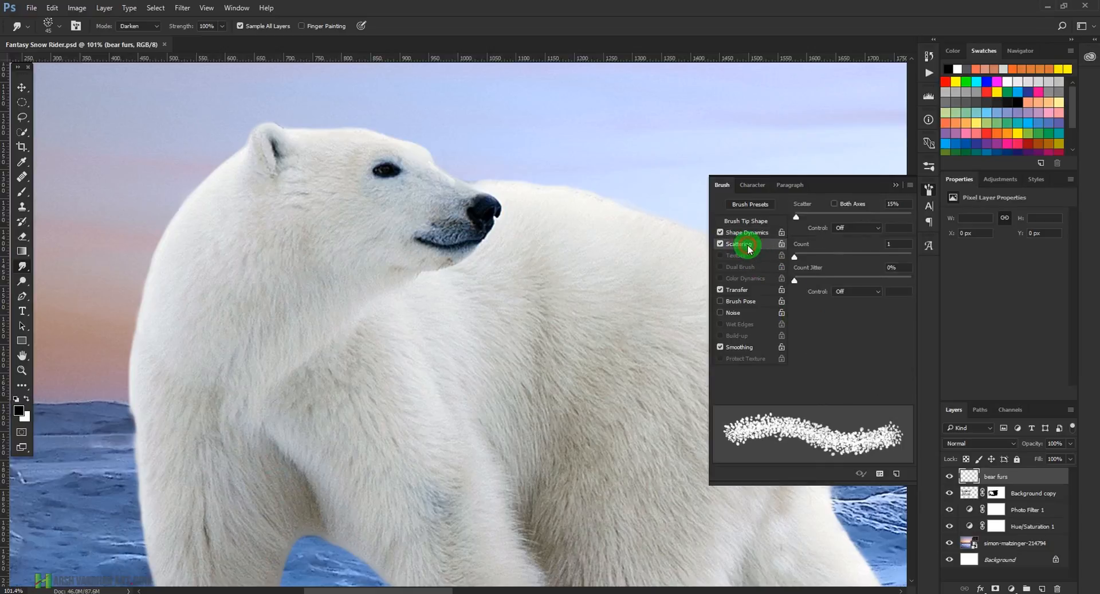
pyautogui.click(721, 244)
pyautogui.click(720, 244)
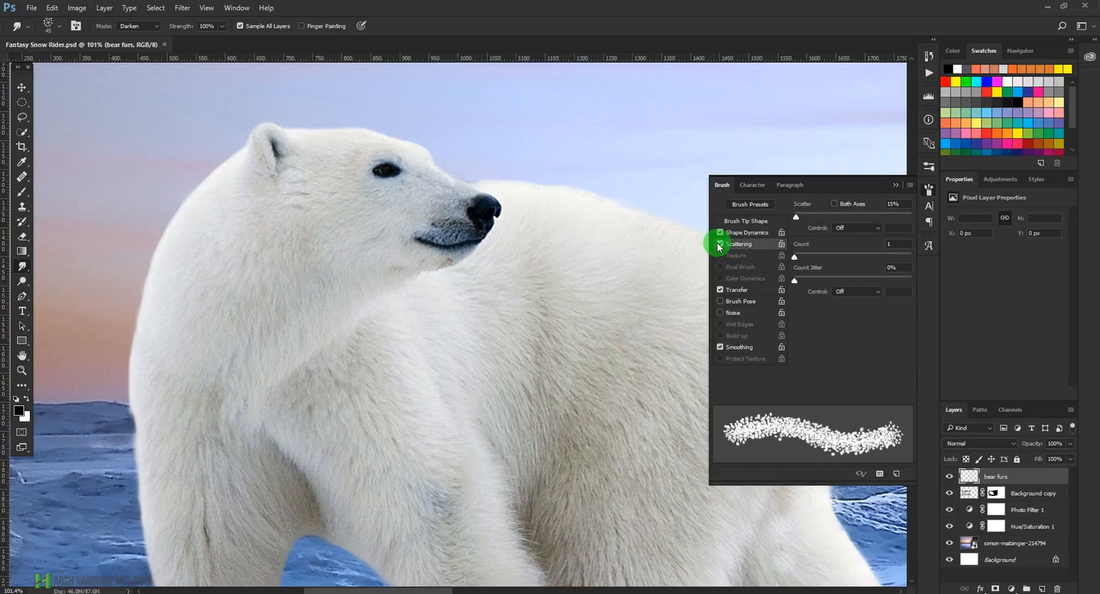
pyautogui.click(720, 244)
pyautogui.click(720, 245)
pyautogui.click(731, 251)
pyautogui.click(720, 245)
pyautogui.click(721, 245)
# - Keep Transfer enabled for the smudge tip, fine-tune its strength jitter, and close the brush settings
pyautogui.click(740, 290)
pyautogui.click(721, 290)
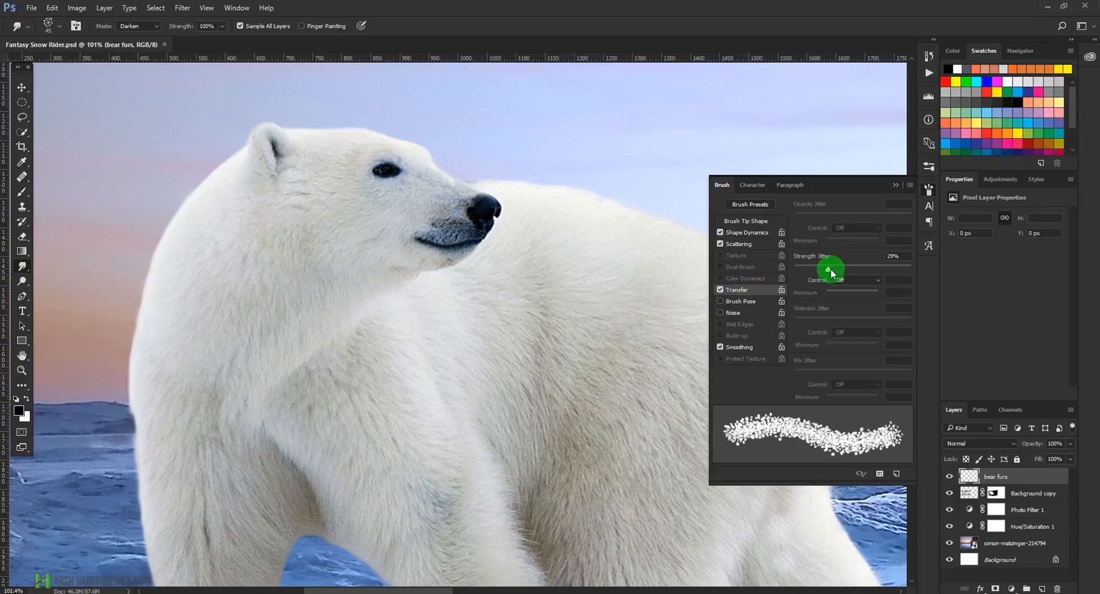
pyautogui.moveTo(832, 272)
pyautogui.mouseDown()
pyautogui.moveTo(812, 269)
pyautogui.moveTo(835, 271)
pyautogui.mouseUp()
pyautogui.click(896, 184)
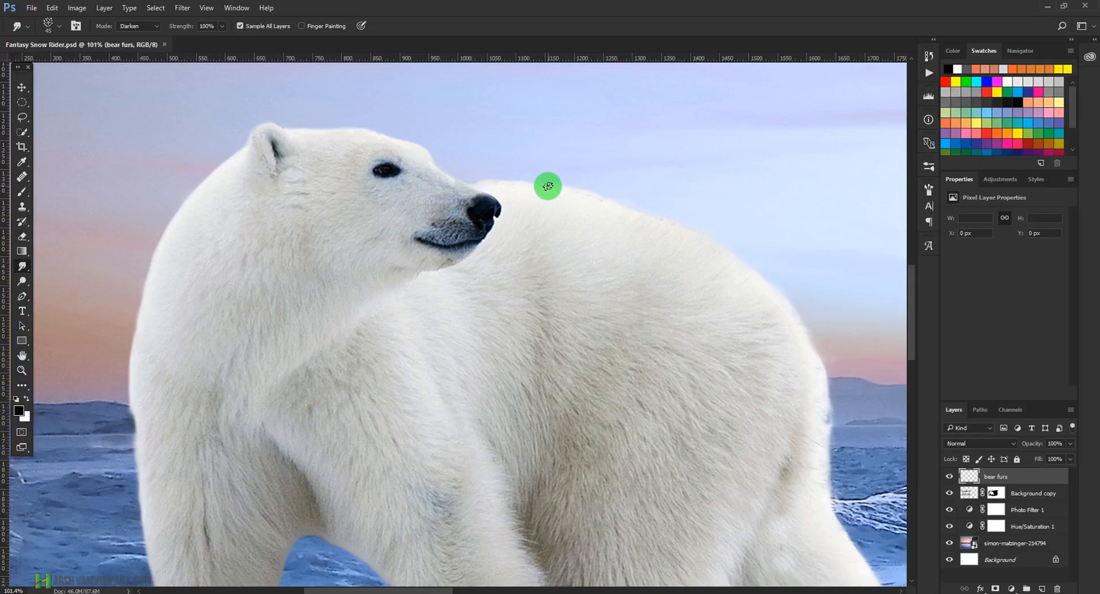
# - Smudge fur strands outward along the bear's back, rump and rear hind leg, reducing the tip to 20 px
pyautogui.moveTo(575, 179); pyautogui.dragTo(557, 189)
pyautogui.moveTo(581, 189)
pyautogui.mouseDown()
pyautogui.moveTo(646, 200)
pyautogui.moveTo(707, 222)
pyautogui.moveTo(692, 246)
pyautogui.moveTo(757, 261)
pyautogui.moveTo(778, 279)
pyautogui.moveTo(779, 314)
pyautogui.moveTo(828, 368)
pyautogui.moveTo(813, 376)
pyautogui.moveTo(839, 383)
pyautogui.moveTo(825, 381)
pyautogui.moveTo(833, 430)
pyautogui.moveTo(547, 247)
pyautogui.mouseUp()
pyautogui.press('space')
pyautogui.moveTo(610, 262)
pyautogui.mouseDown()
pyautogui.moveTo(601, 290)
pyautogui.moveTo(616, 311)
pyautogui.moveTo(592, 287)
pyautogui.mouseUp()
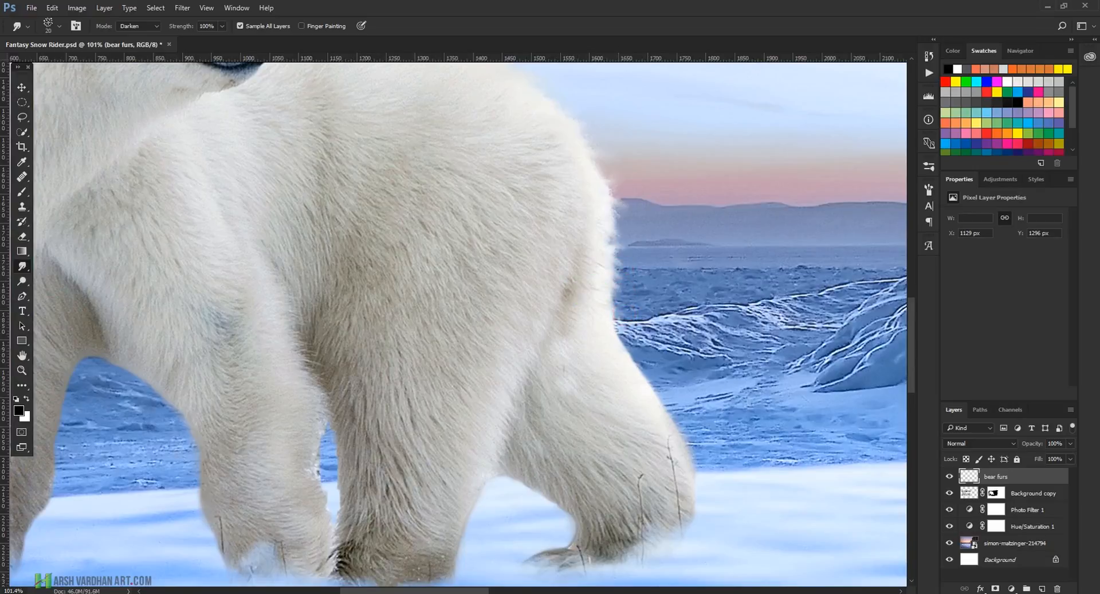
pyautogui.moveTo(621, 321); pyautogui.dragTo(627, 350)
pyautogui.press('p')
pyautogui.press('b')
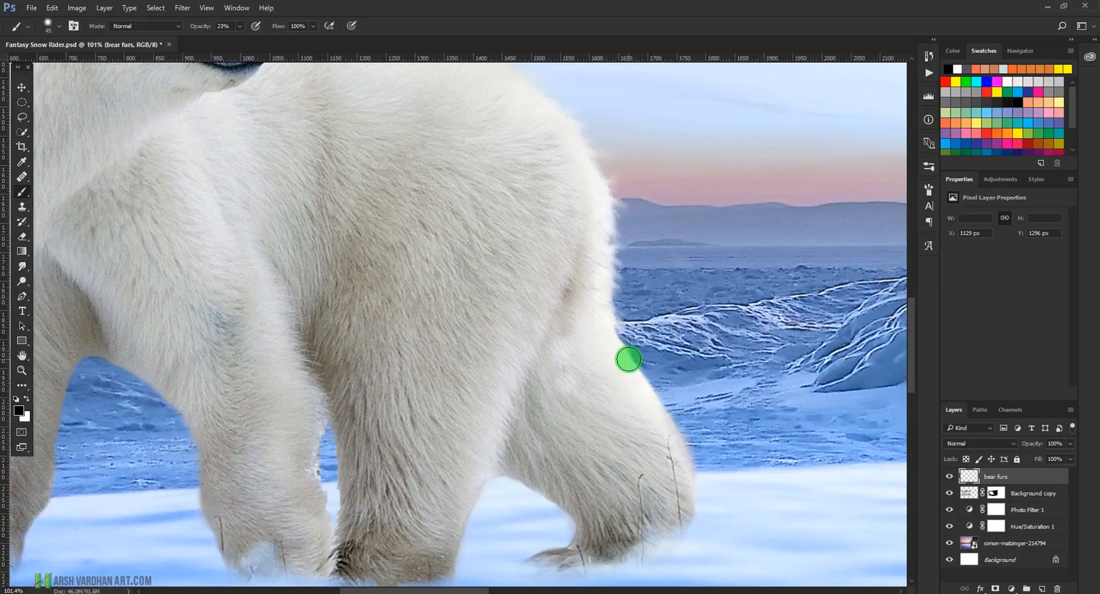
pyautogui.click(23, 266)
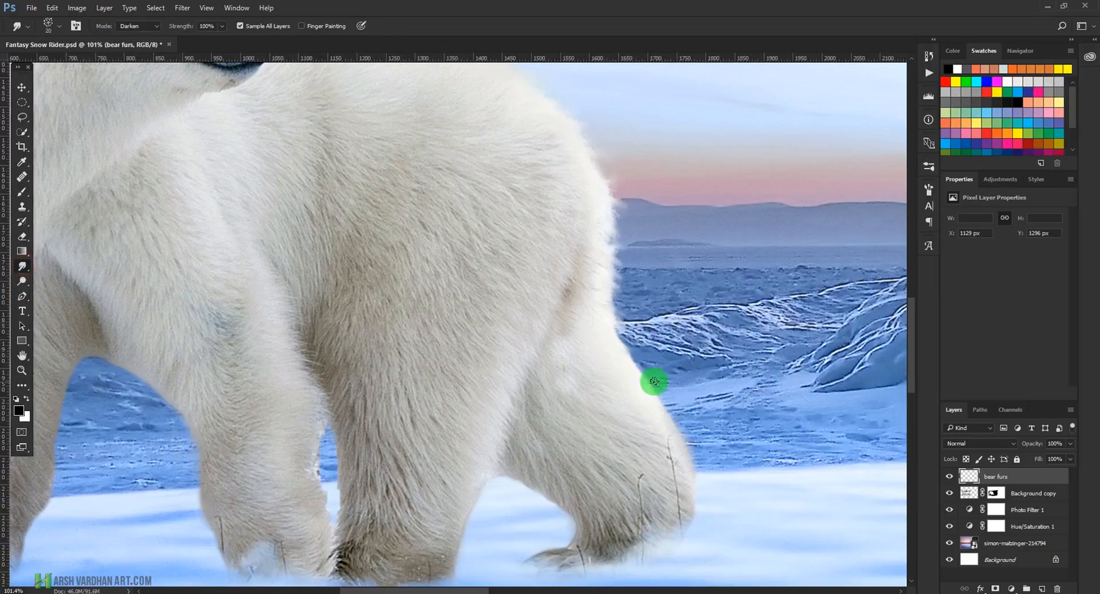
pyautogui.moveTo(638, 373)
pyautogui.mouseDown()
pyautogui.moveTo(692, 445)
pyautogui.moveTo(683, 451)
pyautogui.moveTo(699, 464)
pyautogui.moveTo(688, 465)
pyautogui.moveTo(705, 488)
pyautogui.mouseUp()
# - Smudge fine fur along the inner edges of both hind legs with a 10 px tip
pyautogui.moveTo(514, 487); pyautogui.dragTo(558, 508)
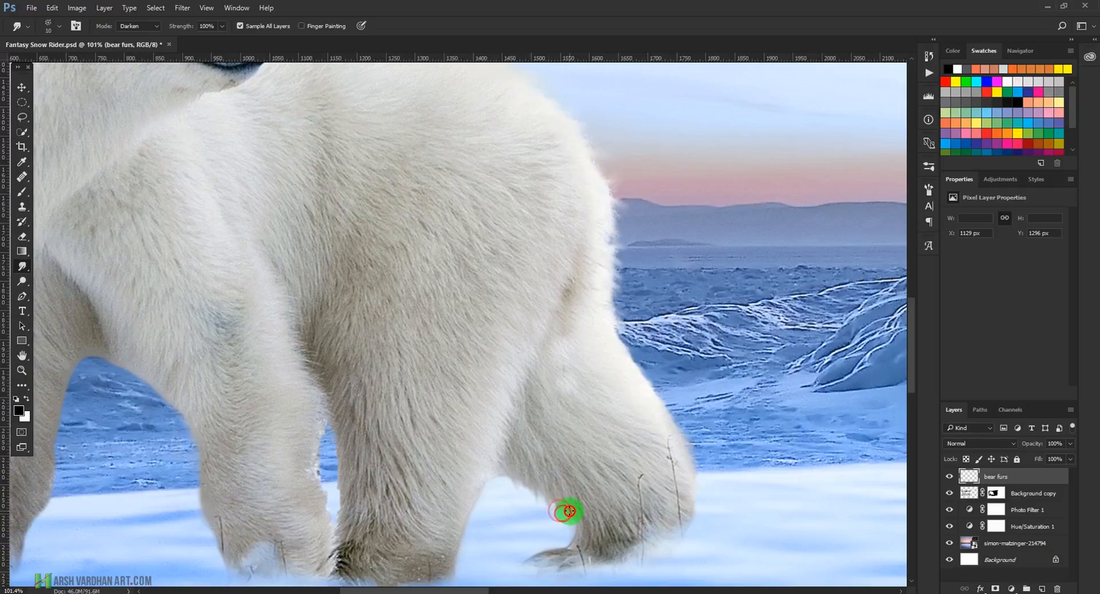
pyautogui.moveTo(492, 472)
pyautogui.mouseDown()
pyautogui.moveTo(481, 511)
pyautogui.moveTo(471, 501)
pyautogui.moveTo(466, 524)
pyautogui.mouseUp()
pyautogui.moveTo(327, 438)
pyautogui.mouseDown()
pyautogui.moveTo(310, 462)
pyautogui.moveTo(330, 502)
pyautogui.moveTo(315, 462)
pyautogui.moveTo(332, 431)
pyautogui.moveTo(340, 466)
pyautogui.mouseUp()
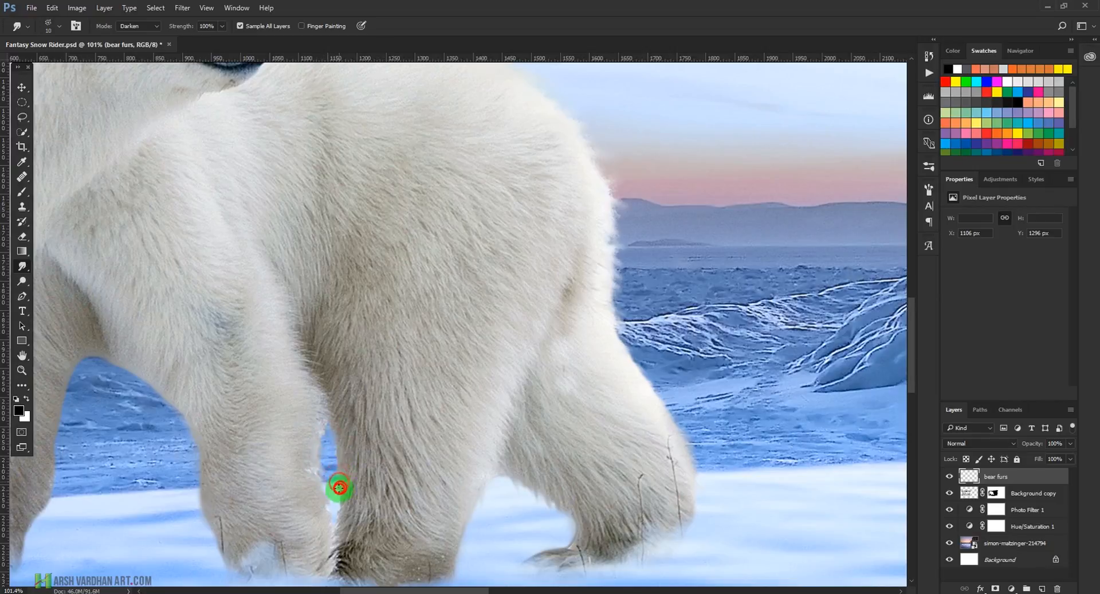
pyautogui.moveTo(335, 497)
pyautogui.mouseDown()
pyautogui.moveTo(333, 511)
pyautogui.moveTo(317, 509)
pyautogui.moveTo(332, 524)
pyautogui.mouseUp()
# - Smudge fur along the chest underside between the front legs and down the facing edges of both legs
pyautogui.press('space')
pyautogui.moveTo(430, 523)
pyautogui.mouseDown()
pyautogui.moveTo(489, 349)
pyautogui.moveTo(464, 394)
pyautogui.mouseUp()
pyautogui.moveTo(319, 317); pyautogui.dragTo(276, 288)
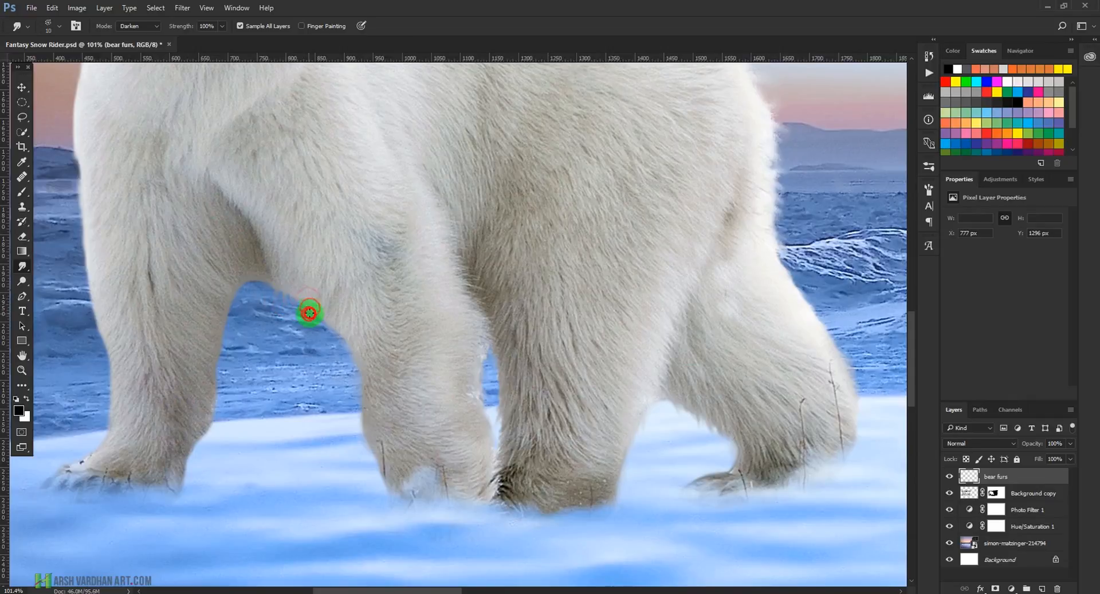
pyautogui.moveTo(342, 323)
pyautogui.mouseDown()
pyautogui.moveTo(351, 374)
pyautogui.moveTo(356, 355)
pyautogui.moveTo(359, 369)
pyautogui.moveTo(368, 360)
pyautogui.moveTo(354, 411)
pyautogui.moveTo(365, 402)
pyautogui.moveTo(371, 443)
pyautogui.mouseUp()
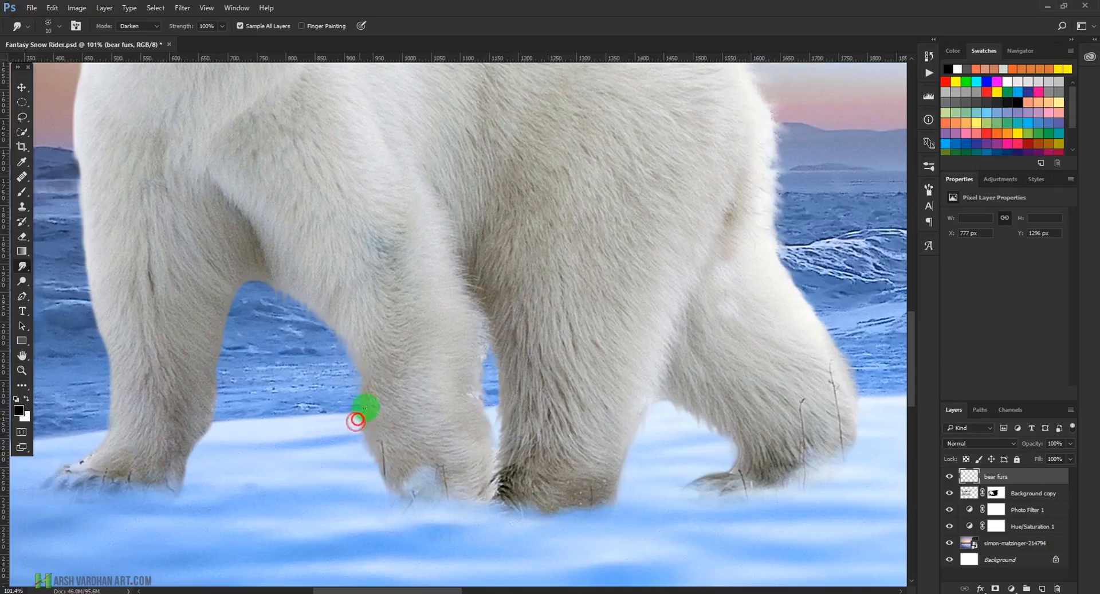
pyautogui.moveTo(240, 292); pyautogui.dragTo(234, 298)
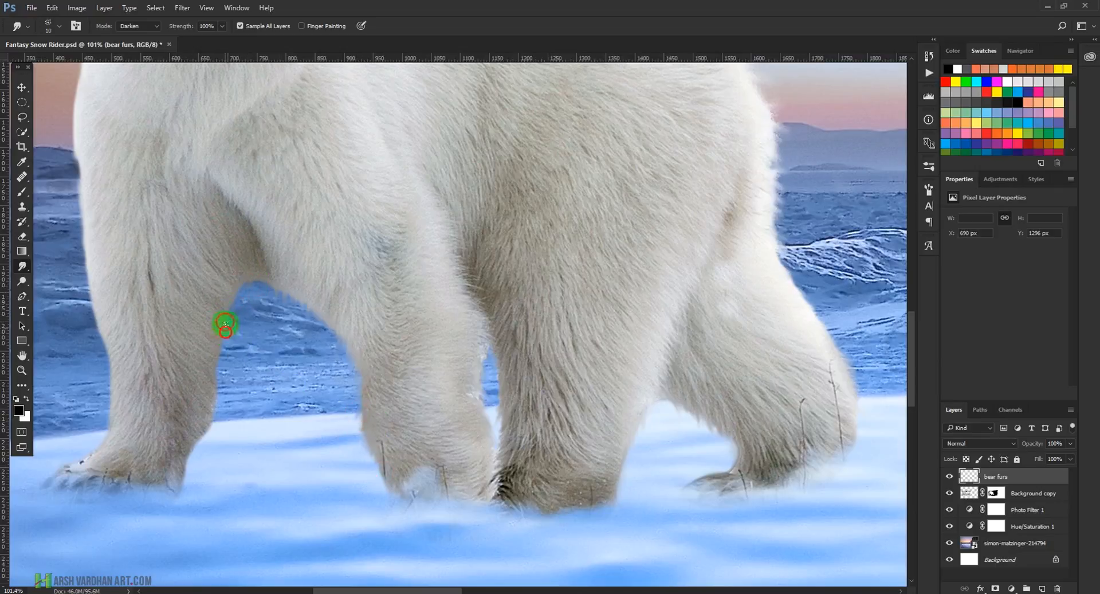
pyautogui.moveTo(215, 309)
pyautogui.mouseDown()
pyautogui.moveTo(220, 283)
pyautogui.moveTo(241, 298)
pyautogui.moveTo(244, 271)
pyautogui.moveTo(267, 291)
pyautogui.mouseUp()
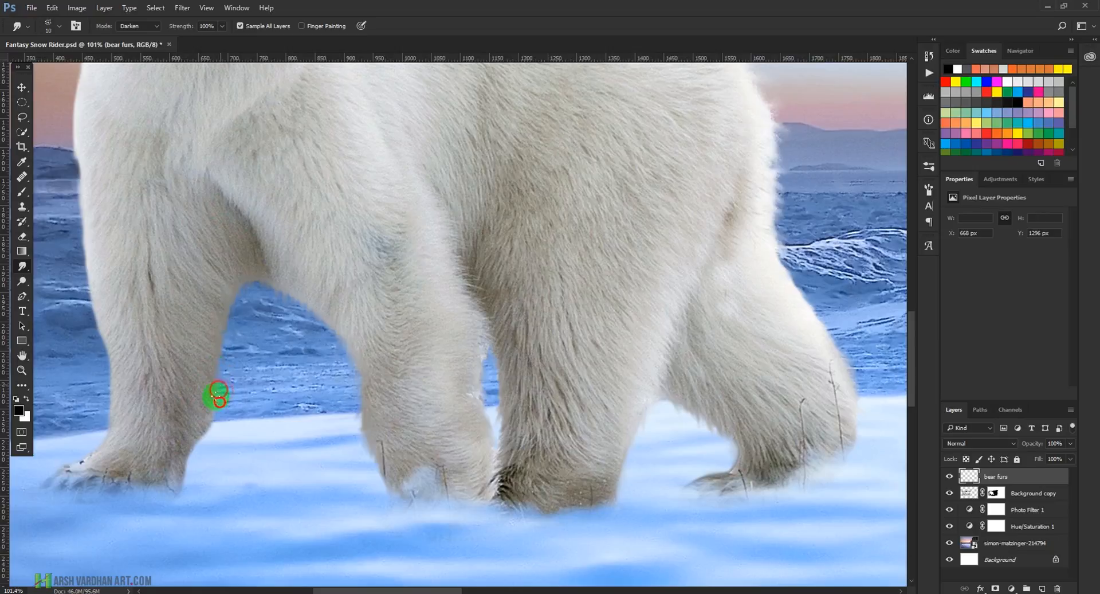
pyautogui.moveTo(213, 426)
pyautogui.mouseDown()
pyautogui.moveTo(187, 445)
pyautogui.moveTo(192, 454)
pyautogui.mouseUp()
# - Smudge fur along the outer edge of the leading front leg and up the bear's chest, neck and head
pyautogui.moveTo(195, 376); pyautogui.dragTo(383, 401)
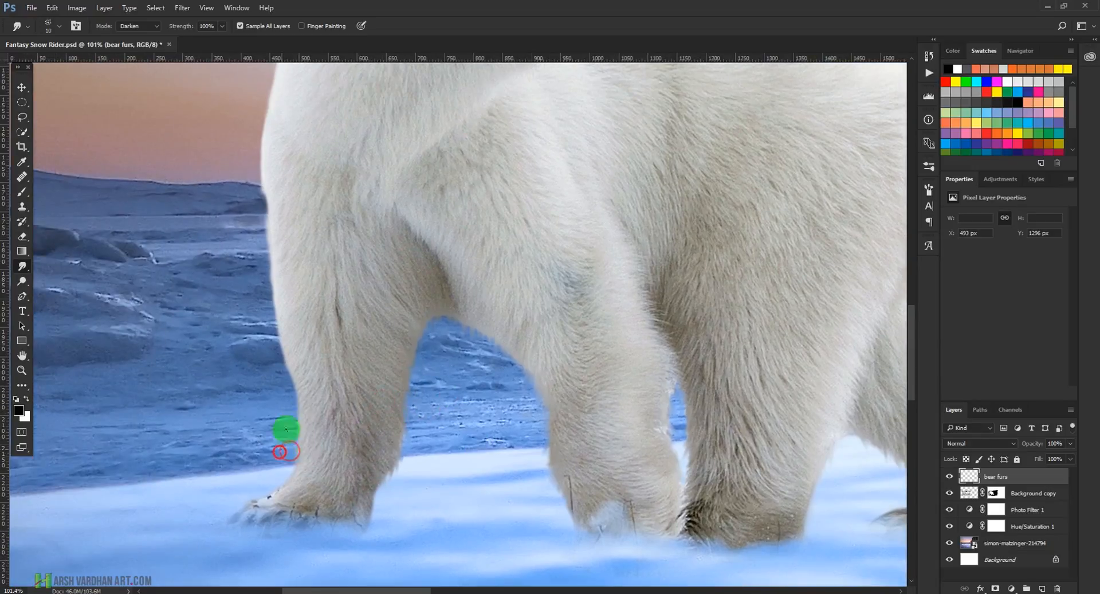
pyautogui.moveTo(301, 416)
pyautogui.mouseDown()
pyautogui.moveTo(296, 361)
pyautogui.moveTo(281, 367)
pyautogui.moveTo(273, 353)
pyautogui.moveTo(280, 313)
pyautogui.moveTo(271, 315)
pyautogui.moveTo(276, 272)
pyautogui.moveTo(265, 272)
pyautogui.moveTo(273, 241)
pyautogui.moveTo(268, 217)
pyautogui.moveTo(260, 221)
pyautogui.moveTo(263, 158)
pyautogui.moveTo(292, 144)
pyautogui.moveTo(279, 242)
pyautogui.moveTo(260, 236)
pyautogui.moveTo(247, 259)
pyautogui.moveTo(255, 219)
pyautogui.moveTo(244, 220)
pyautogui.moveTo(276, 143)
pyautogui.moveTo(264, 213)
pyautogui.moveTo(236, 248)
pyautogui.moveTo(234, 288)
pyautogui.mouseUp()
pyautogui.moveTo(353, 175); pyautogui.dragTo(305, 304)
pyautogui.moveTo(387, 212)
pyautogui.mouseDown()
pyautogui.moveTo(359, 201)
pyautogui.moveTo(398, 214)
pyautogui.moveTo(412, 206)
pyautogui.moveTo(359, 206)
pyautogui.mouseUp()
pyautogui.moveTo(561, 263)
pyautogui.mouseDown()
pyautogui.moveTo(624, 248)
pyautogui.moveTo(610, 259)
pyautogui.moveTo(638, 263)
pyautogui.moveTo(553, 258)
pyautogui.mouseUp()
# - Compare the whole bear with the "bear furs" layer hidden and shown
pyautogui.hotkey('ctrl', 'space')
pyautogui.moveTo(690, 395); pyautogui.dragTo(580, 418)
pyautogui.moveTo(400, 329); pyautogui.dragTo(481, 371)
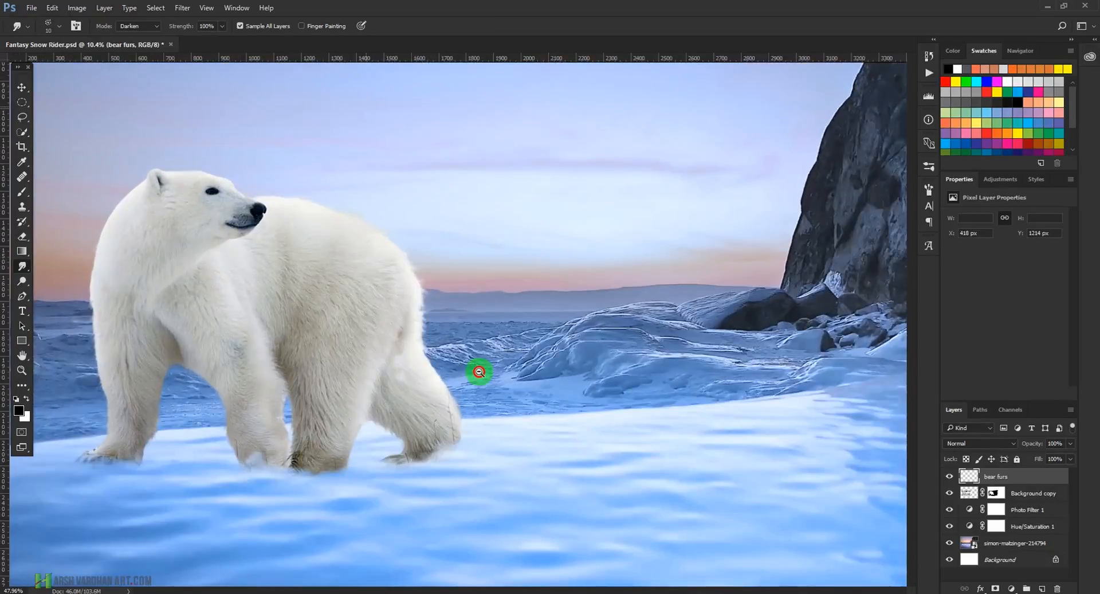
pyautogui.moveTo(397, 333); pyautogui.dragTo(415, 336)
pyautogui.click(945, 477)
pyautogui.click(947, 477)
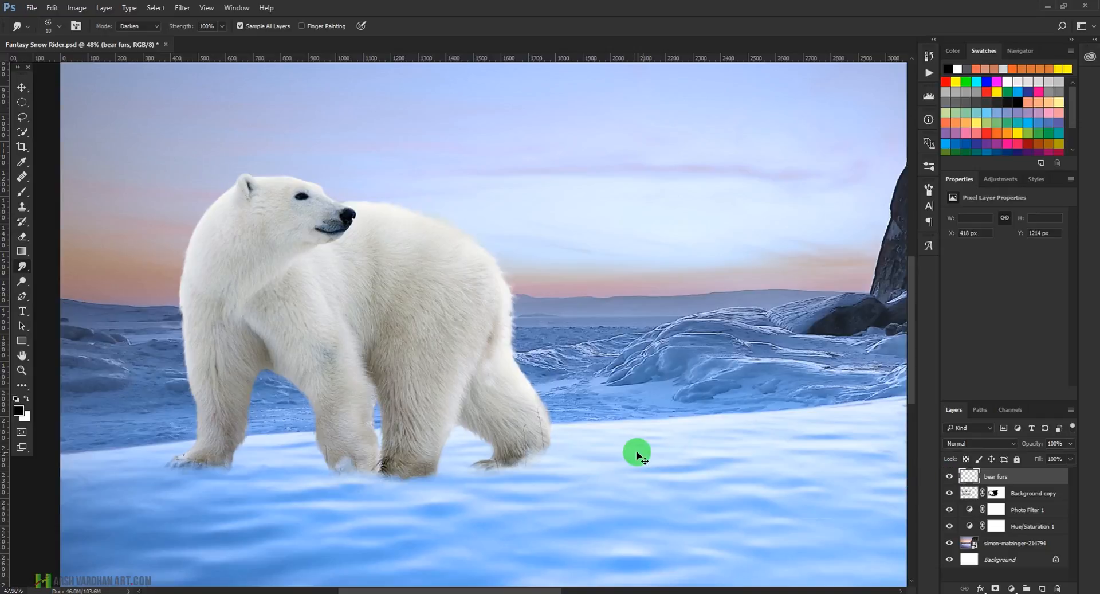
# - Inspect the smudged fur on the bear's legs up close and save the document
pyautogui.hotkey('ctrl', 's')
pyautogui.moveTo(405, 467); pyautogui.dragTo(439, 491)
pyautogui.moveTo(370, 382)
pyautogui.mouseDown()
pyautogui.moveTo(379, 408)
pyautogui.moveTo(364, 386)
pyautogui.moveTo(388, 322)
pyautogui.mouseUp()
pyautogui.moveTo(375, 390)
pyautogui.mouseDown()
pyautogui.moveTo(376, 400)
pyautogui.moveTo(372, 383)
pyautogui.moveTo(381, 387)
pyautogui.moveTo(368, 374)
pyautogui.moveTo(383, 389)
pyautogui.moveTo(386, 337)
pyautogui.mouseUp()
pyautogui.keyDown('ctrl'); pyautogui.click(550, 378); pyautogui.keyUp('ctrl')
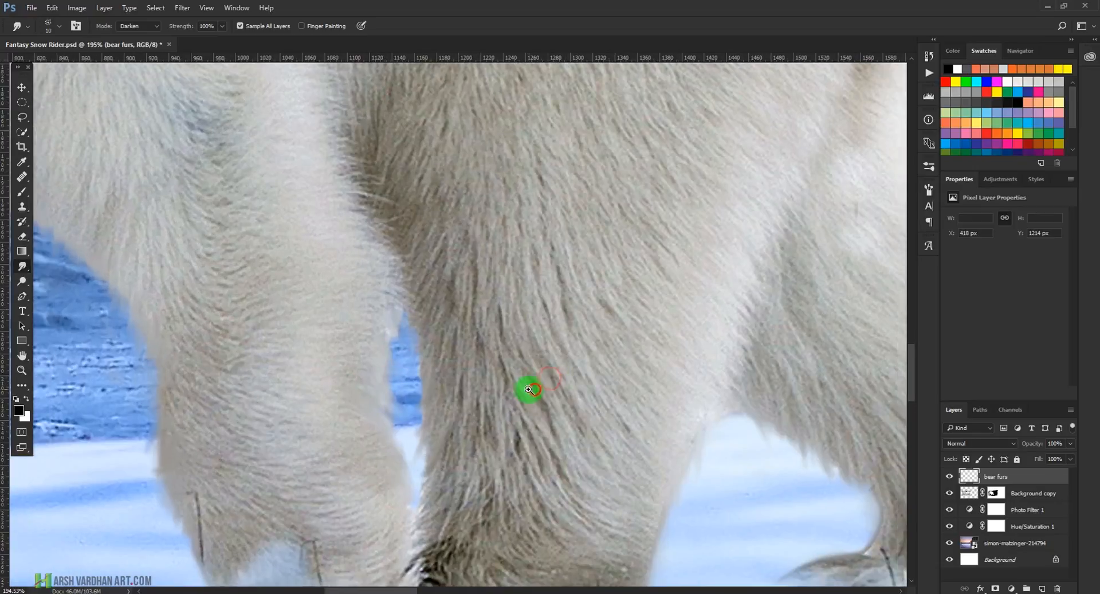
pyautogui.hotkey('ctrl', '0')
pyautogui.hotkey('ctrl', 's')
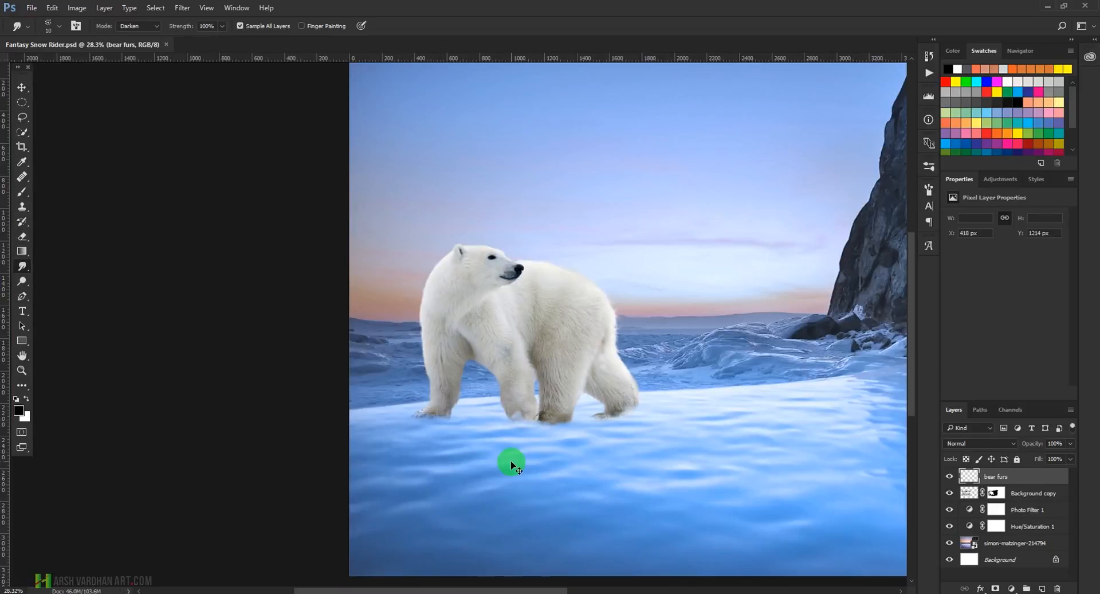
# - Rename the "Background copy" layer as "bear", add a new layer named "bear shadow" directly below it, and save the document
pyautogui.moveTo(557, 420); pyautogui.dragTo(459, 359)
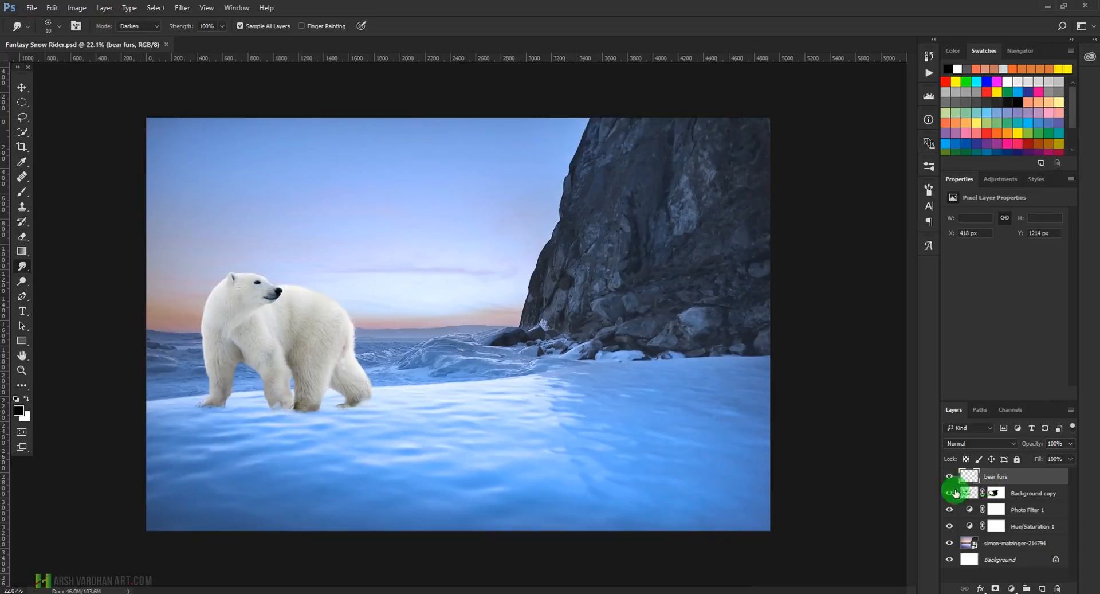
pyautogui.click(974, 494)
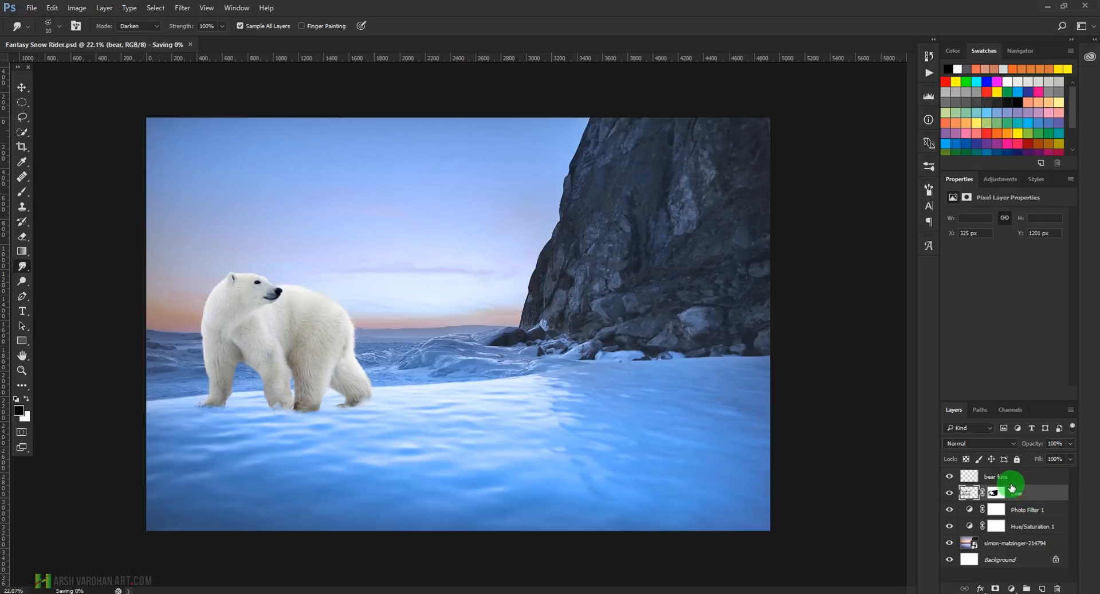
pyautogui.click(988, 516)
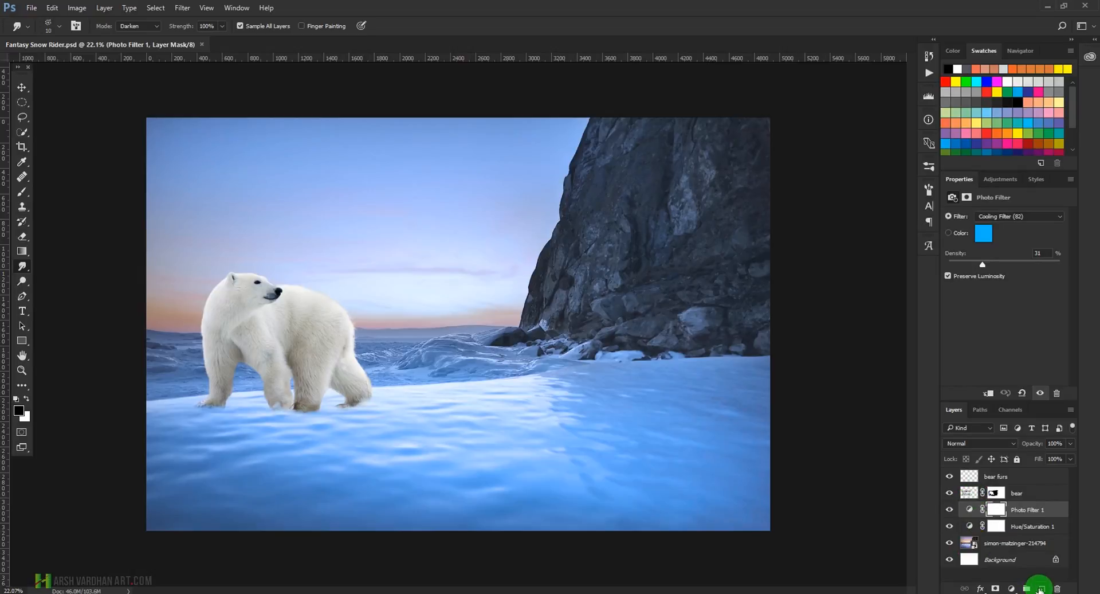
pyautogui.click(1042, 588)
pyautogui.doubleClick(993, 509)
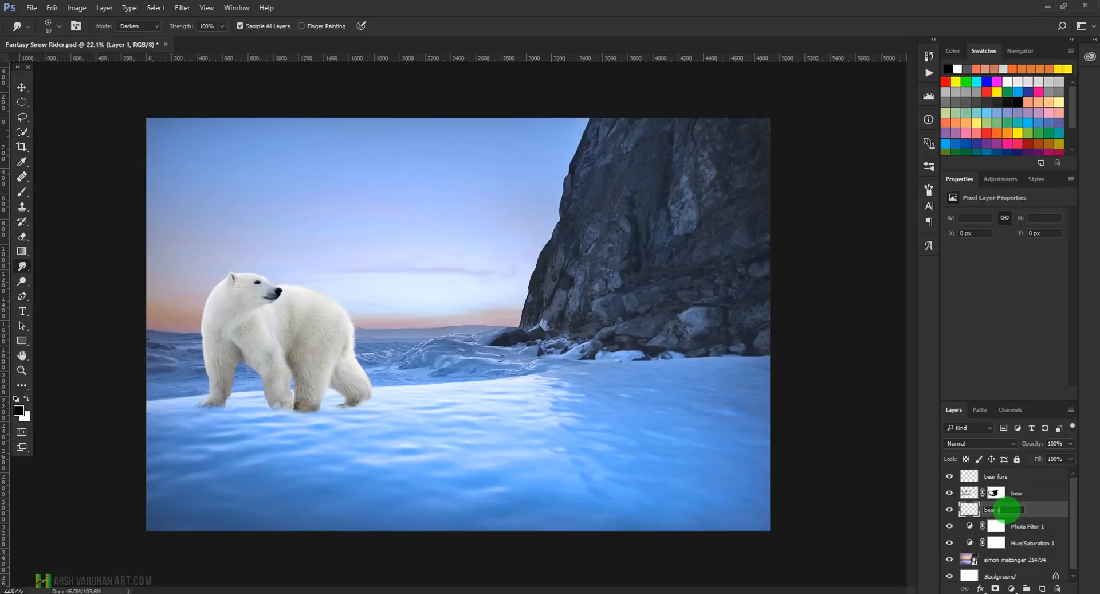
pyautogui.hotkey('ctrl', 's')
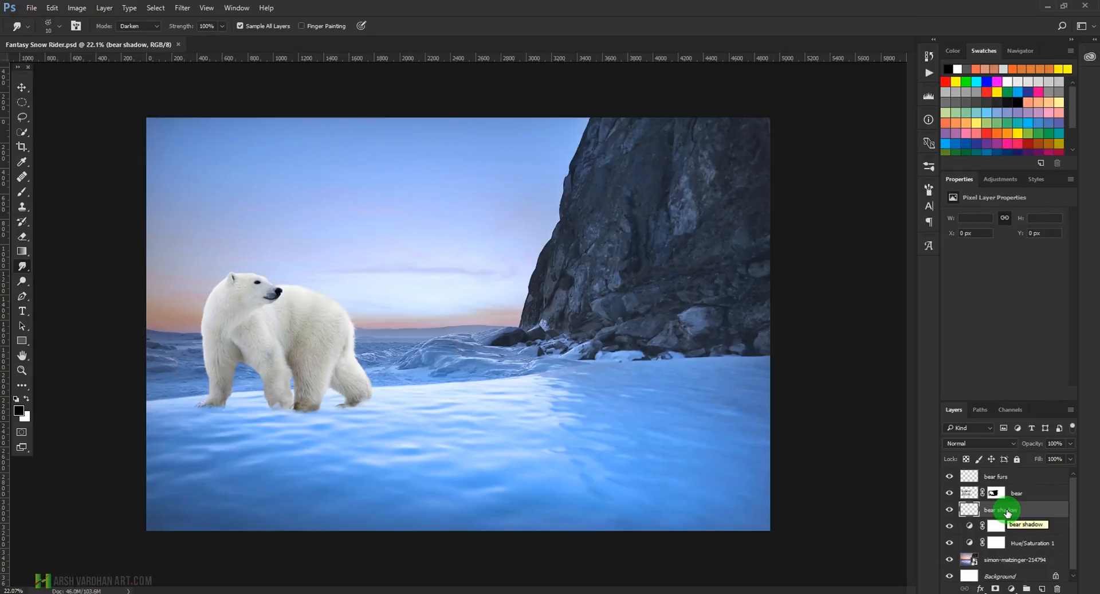
# - Paint a soft black shadow on the snow below the bear, using a 0% hardness brush at 10% opacity enlarged up to 300 px
pyautogui.click(24, 196)
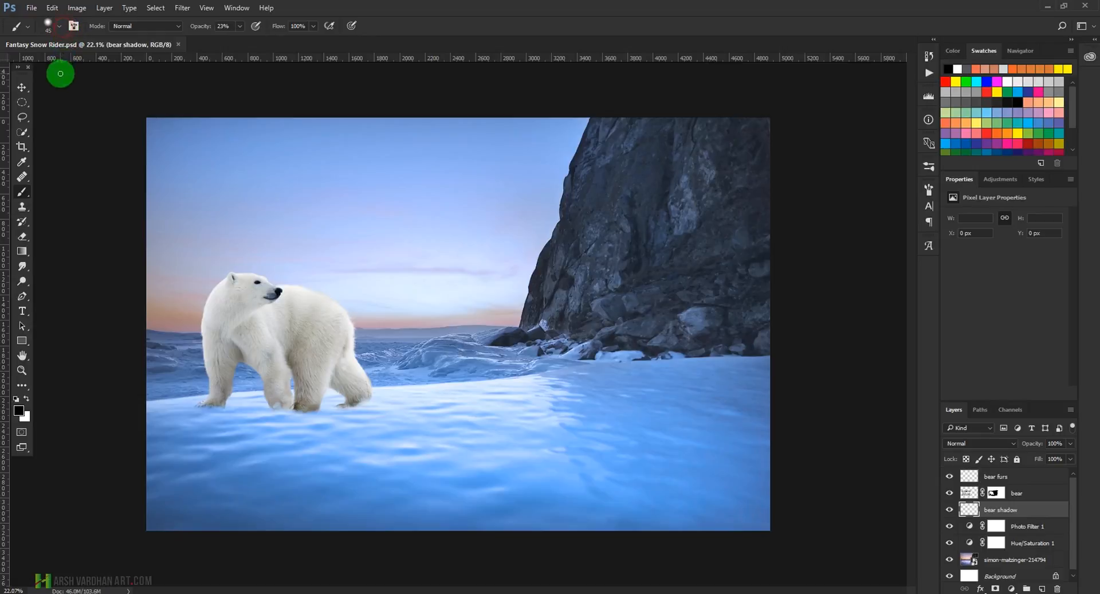
pyautogui.click(59, 26)
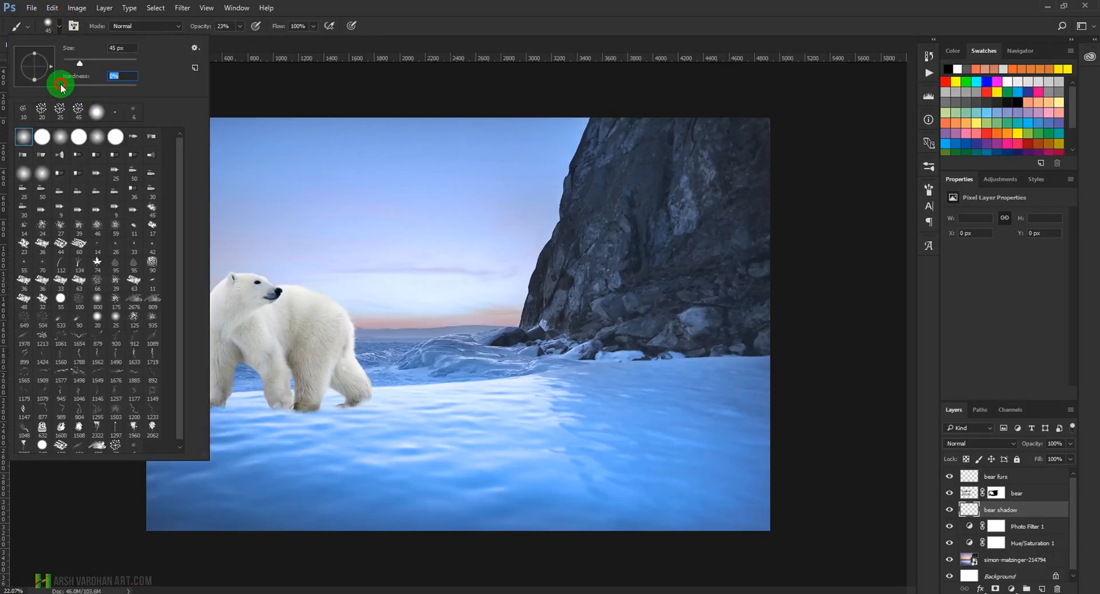
pyautogui.click(455, 12)
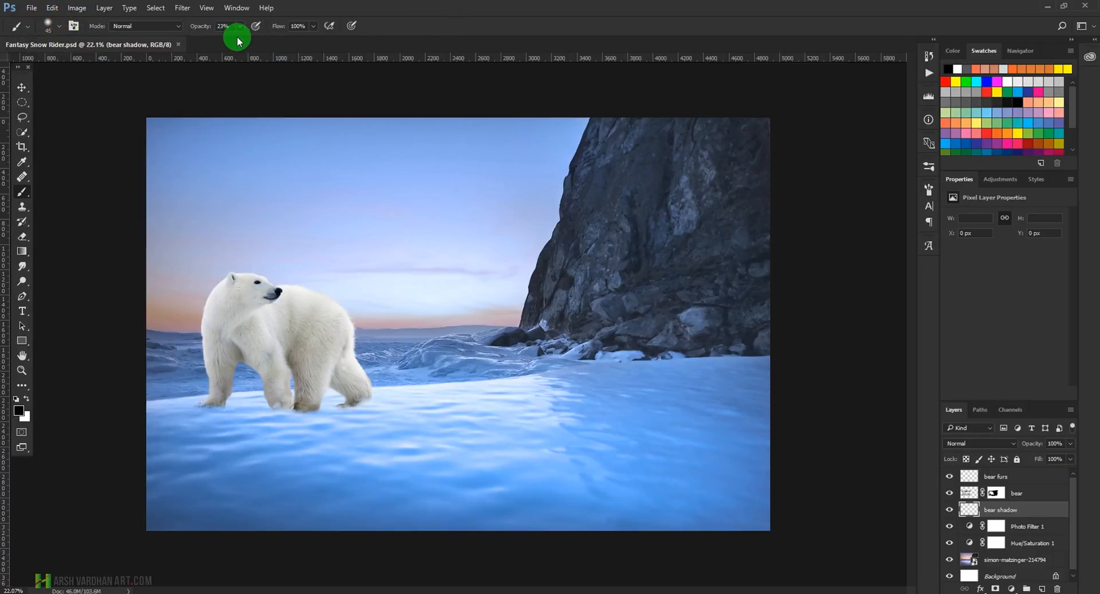
pyautogui.press('1')
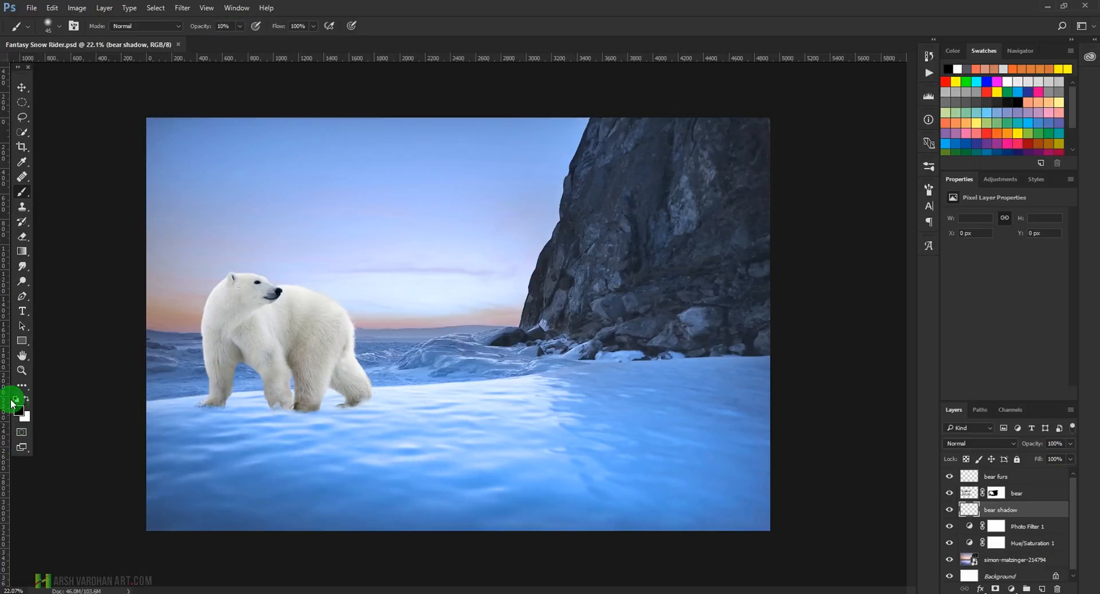
pyautogui.moveTo(297, 423)
pyautogui.mouseDown()
pyautogui.moveTo(322, 428)
pyautogui.moveTo(295, 425)
pyautogui.mouseUp()
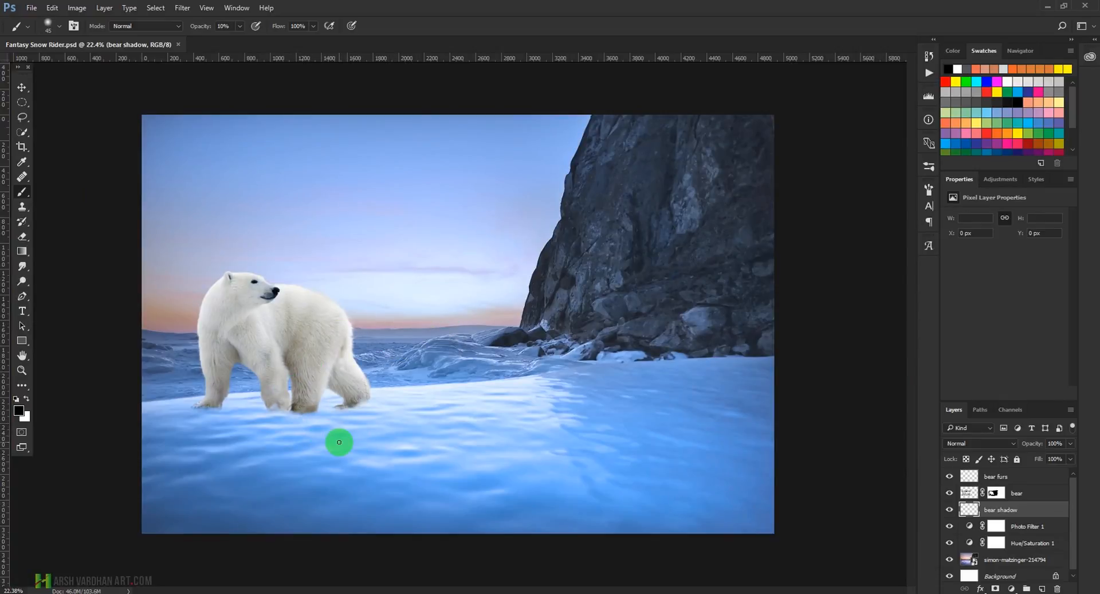
pyautogui.press(']')
pyautogui.press(']')
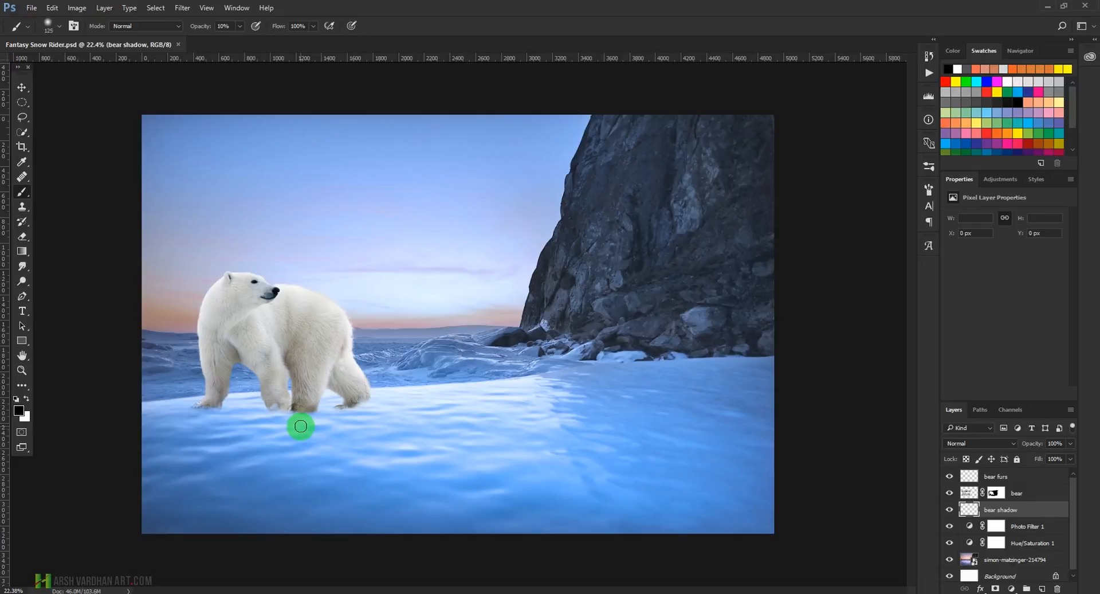
pyautogui.press(']')
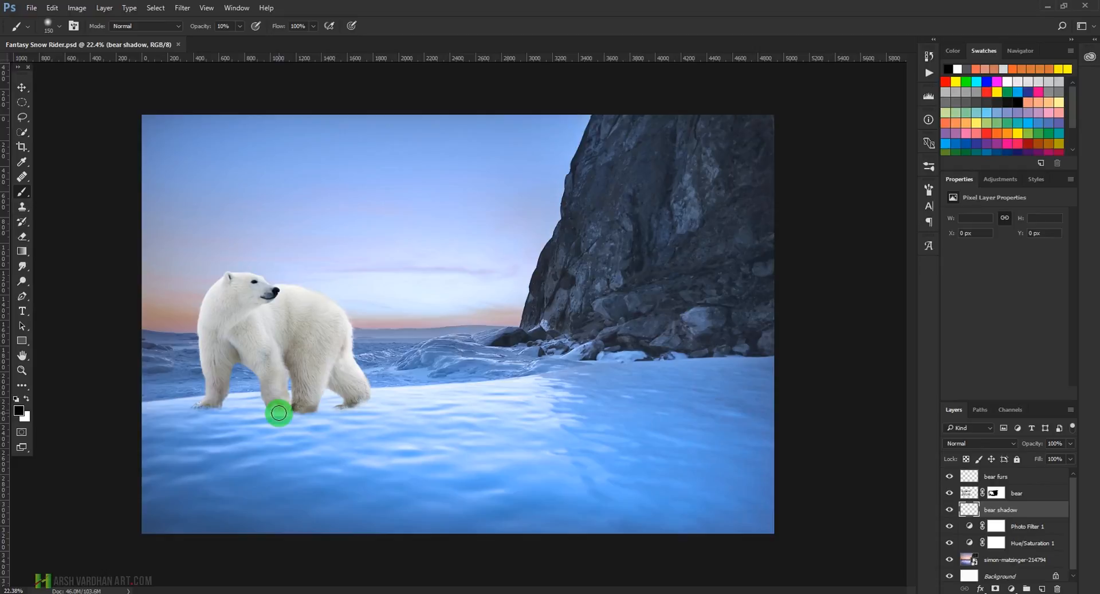
pyautogui.moveTo(278, 408)
pyautogui.mouseDown()
pyautogui.moveTo(317, 432)
pyautogui.moveTo(304, 414)
pyautogui.moveTo(315, 434)
pyautogui.moveTo(307, 419)
pyautogui.moveTo(341, 430)
pyautogui.moveTo(356, 403)
pyautogui.moveTo(375, 420)
pyautogui.moveTo(361, 404)
pyautogui.moveTo(362, 427)
pyautogui.mouseUp()
pyautogui.click(233, 413)
pyautogui.moveTo(234, 413)
pyautogui.mouseDown()
pyautogui.moveTo(364, 467)
pyautogui.moveTo(332, 420)
pyautogui.moveTo(375, 439)
pyautogui.moveTo(341, 418)
pyautogui.moveTo(362, 477)
pyautogui.moveTo(344, 456)
pyautogui.moveTo(319, 451)
pyautogui.moveTo(338, 467)
pyautogui.moveTo(310, 452)
pyautogui.moveTo(401, 493)
pyautogui.moveTo(309, 433)
pyautogui.moveTo(352, 453)
pyautogui.moveTo(348, 428)
pyautogui.moveTo(369, 459)
pyautogui.moveTo(356, 466)
pyautogui.moveTo(224, 417)
pyautogui.moveTo(301, 440)
pyautogui.moveTo(353, 463)
pyautogui.moveTo(263, 430)
pyautogui.moveTo(369, 480)
pyautogui.moveTo(362, 450)
pyautogui.moveTo(376, 476)
pyautogui.moveTo(362, 452)
pyautogui.moveTo(367, 477)
pyautogui.moveTo(388, 451)
pyautogui.moveTo(378, 462)
pyautogui.moveTo(398, 468)
pyautogui.moveTo(337, 433)
pyautogui.moveTo(374, 481)
pyautogui.mouseUp()
pyautogui.click(273, 434)
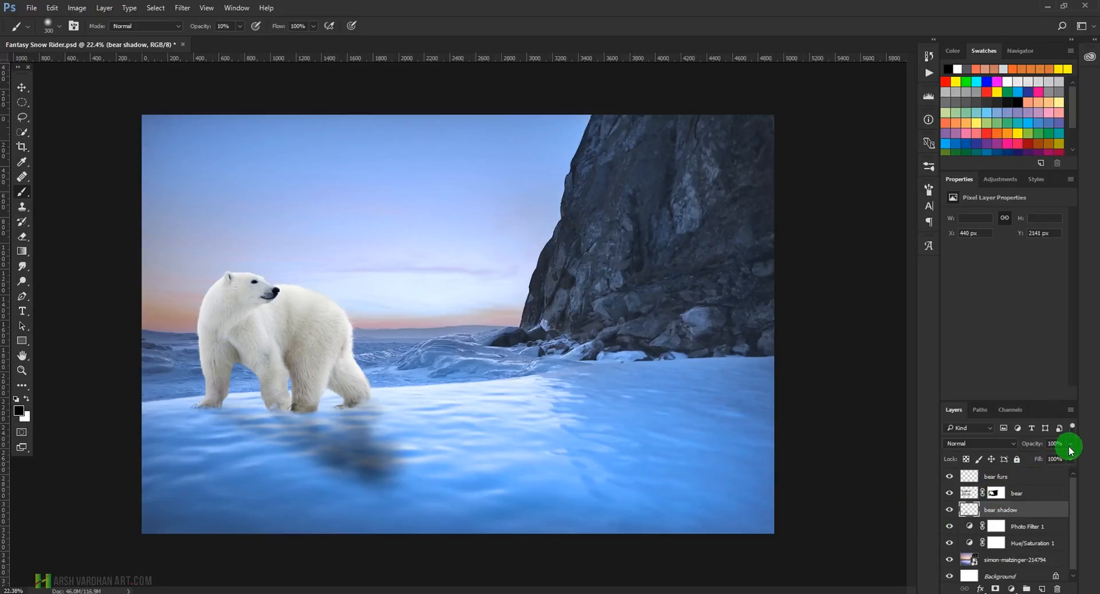
# - Lower the opacity of the "bear shadow" layer to 62%
pyautogui.moveTo(1070, 449); pyautogui.dragTo(1054, 459)
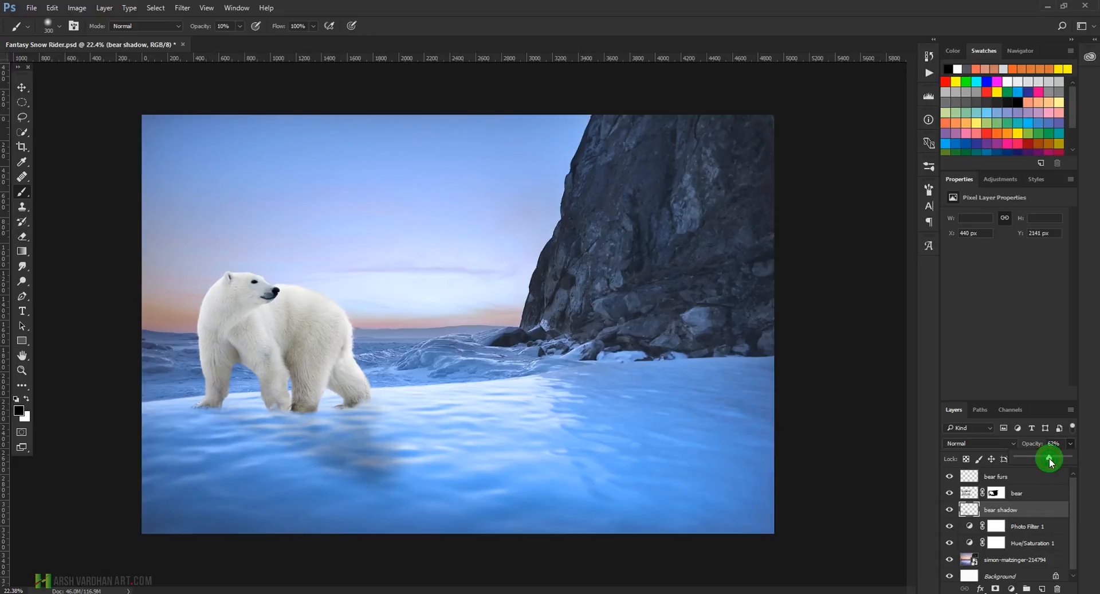
pyautogui.moveTo(1051, 462); pyautogui.dragTo(1051, 462)
pyautogui.click(968, 509)
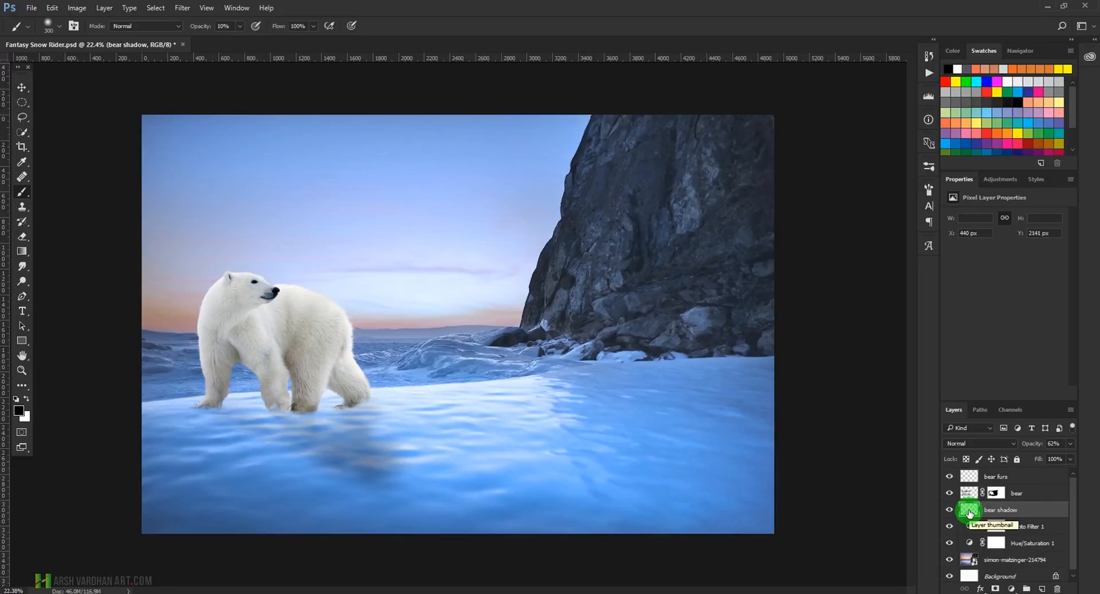
# - Hide the "bear shadow" layer, then duplicate the "bear" layer and place the copy directly below the original
pyautogui.moveTo(968, 511); pyautogui.dragTo(967, 488)
pyautogui.click(970, 494)
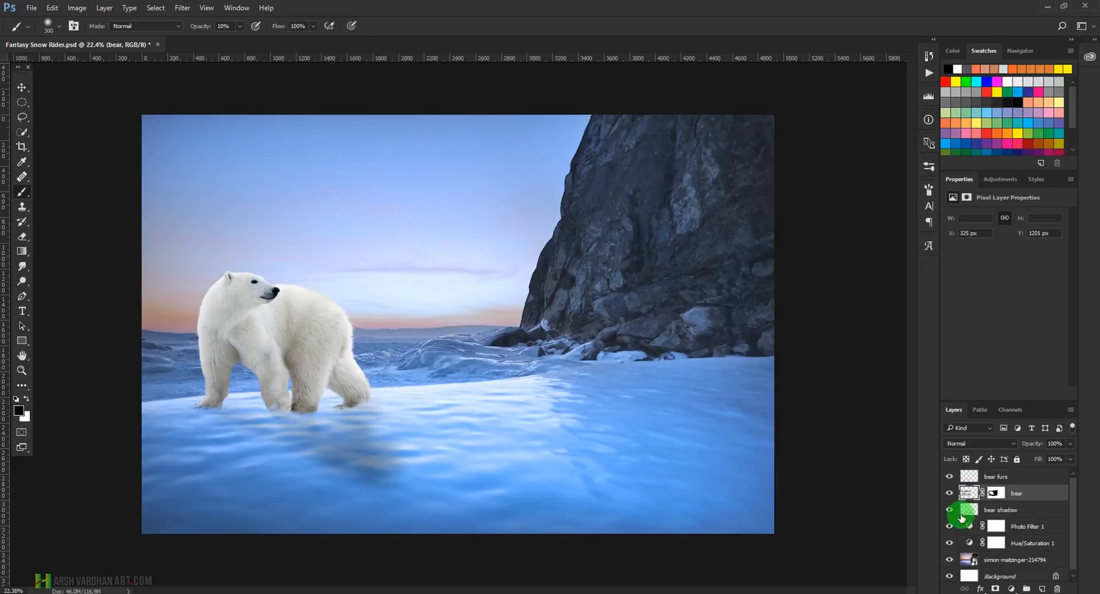
pyautogui.click(952, 511)
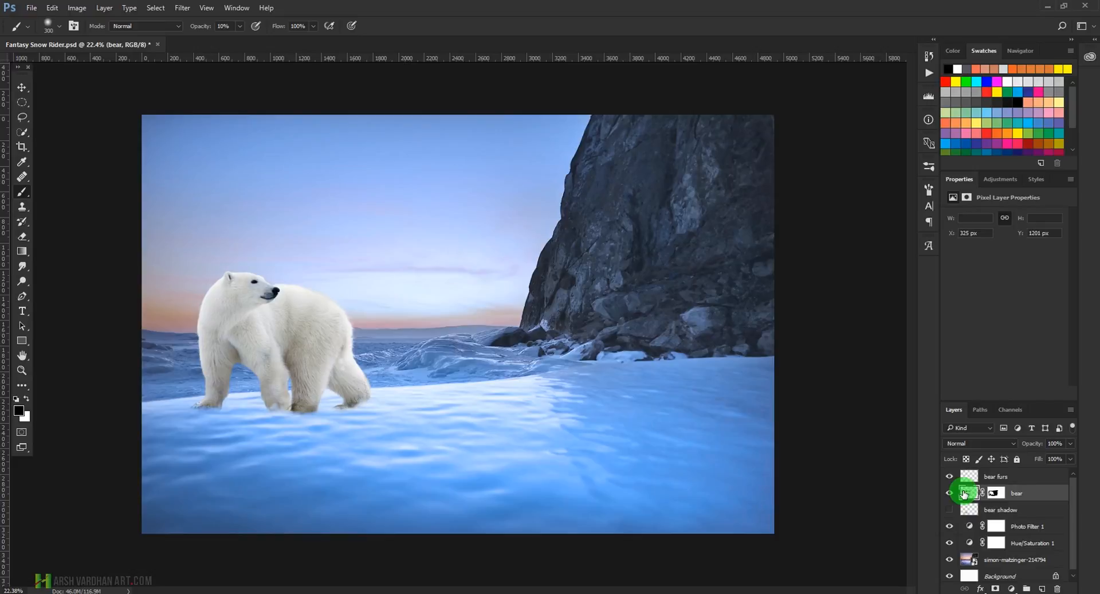
pyautogui.hotkey('ctrl', 'j')
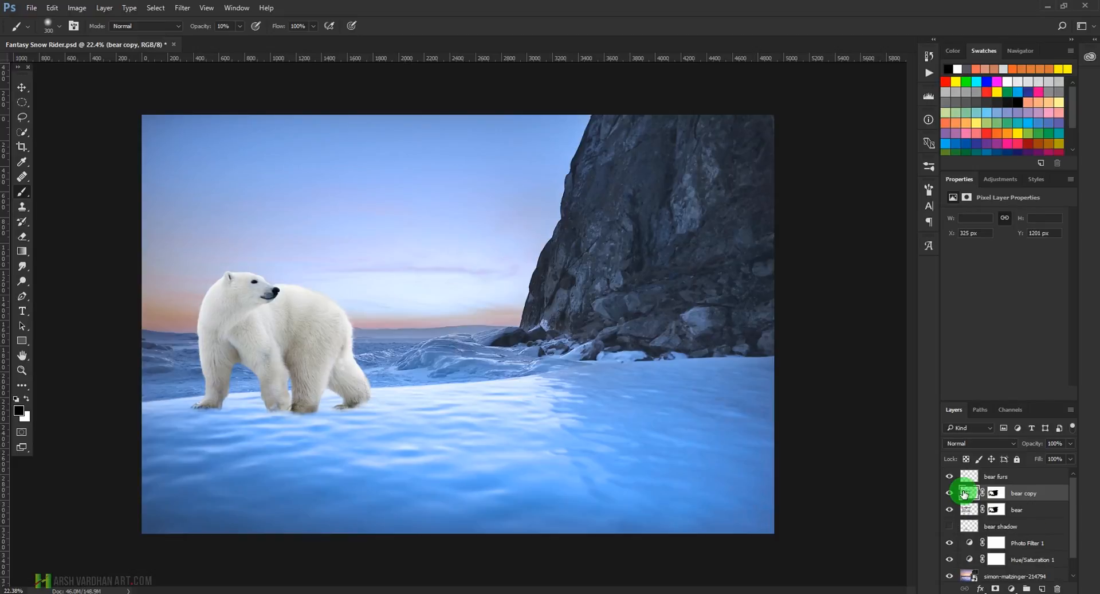
pyautogui.moveTo(964, 492); pyautogui.dragTo(966, 515)
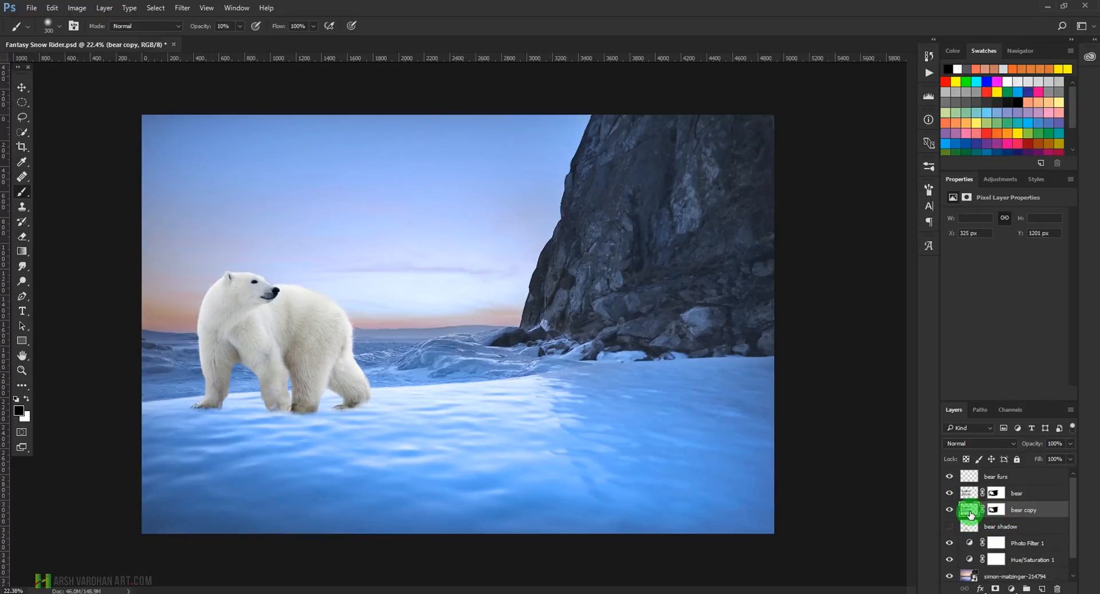
# - Hide the "bear" and "bear furs" layers and convert the "bear copy" layer to a smart object
pyautogui.click(951, 493)
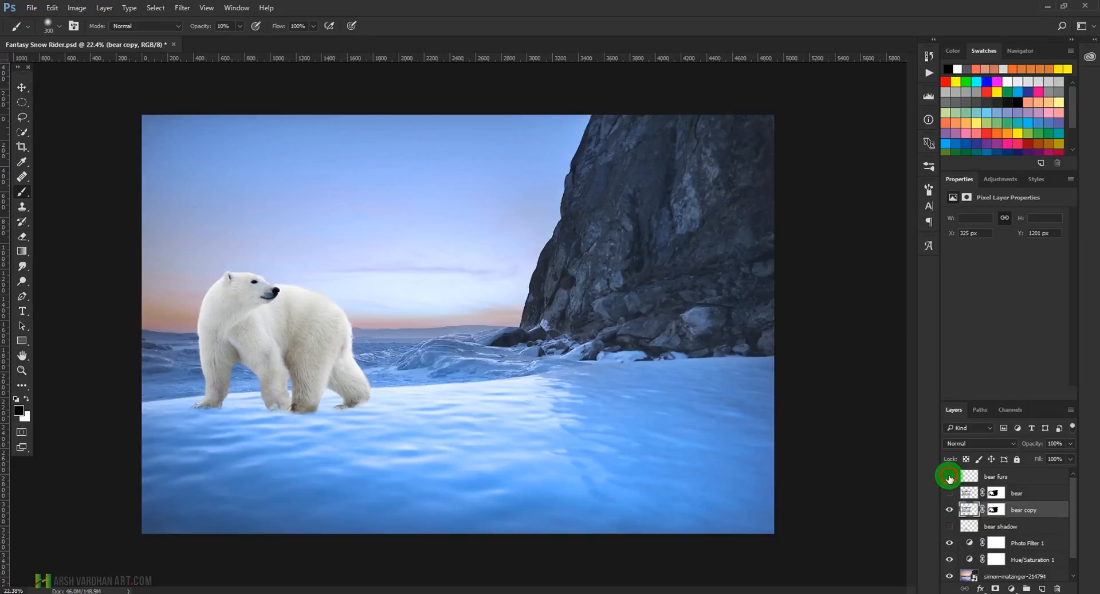
pyautogui.click(950, 477)
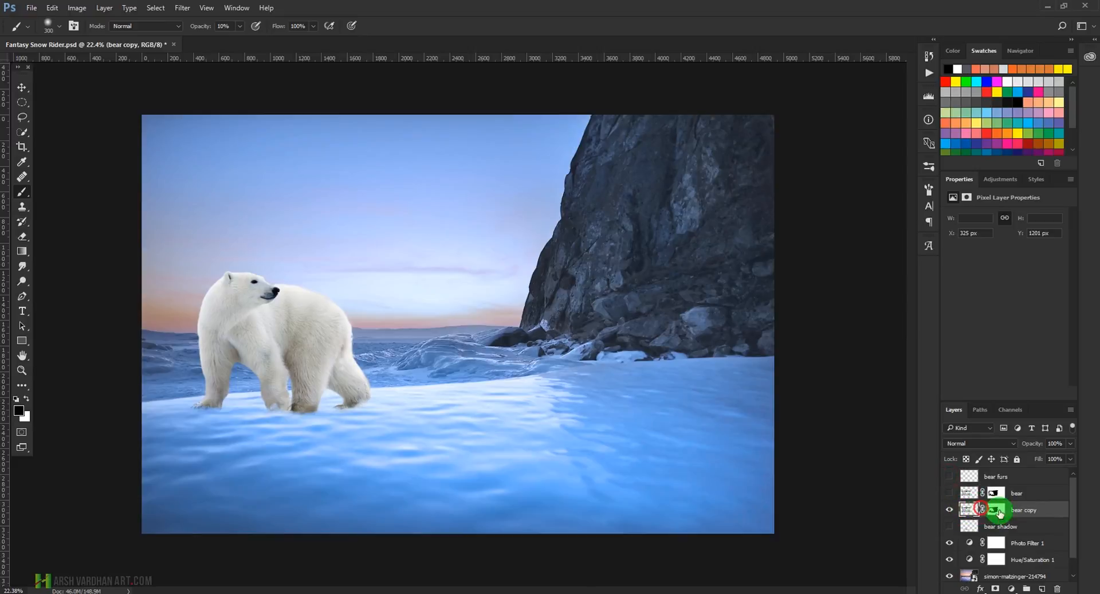
pyautogui.rightClick(1033, 511)
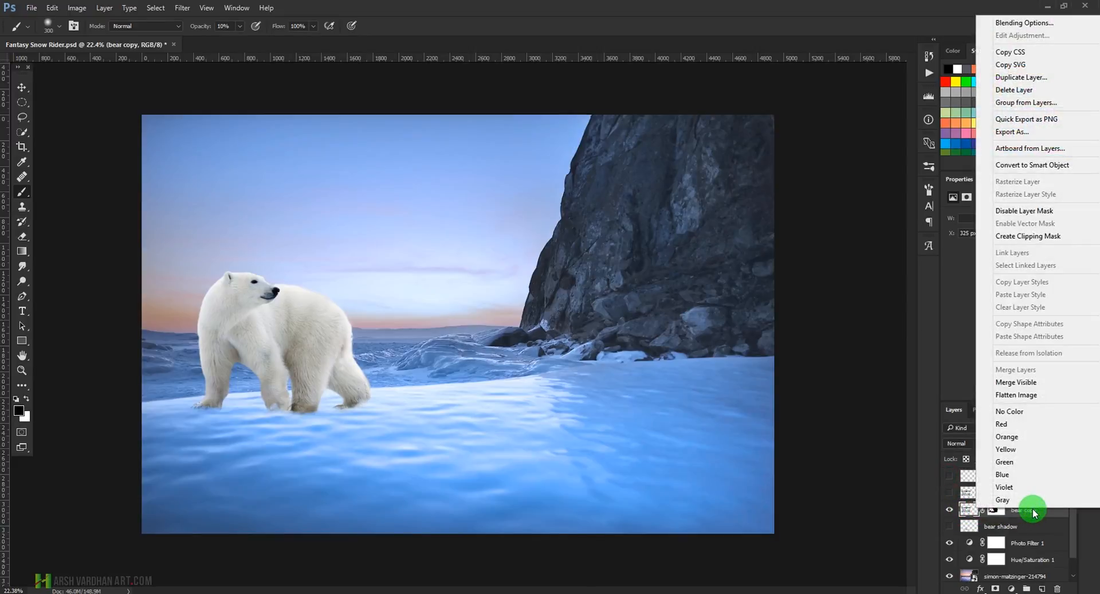
pyautogui.click(971, 519)
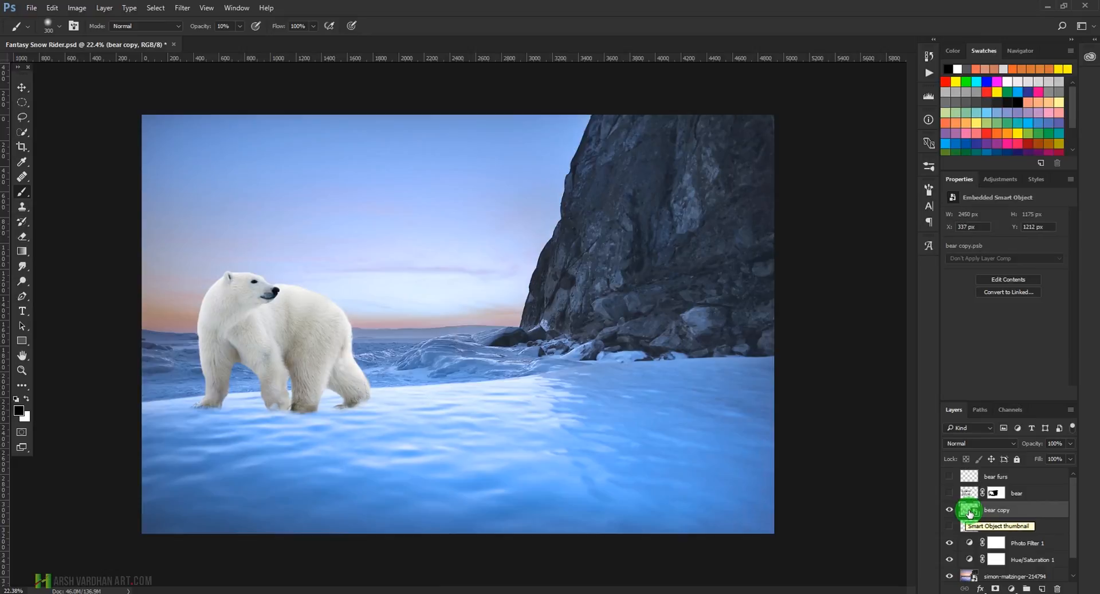
# - Turn the bear copy solid black with a Hue/Saturation adjustment of saturation -100 and lightness -100
pyautogui.hotkey('ctrl', 'u')
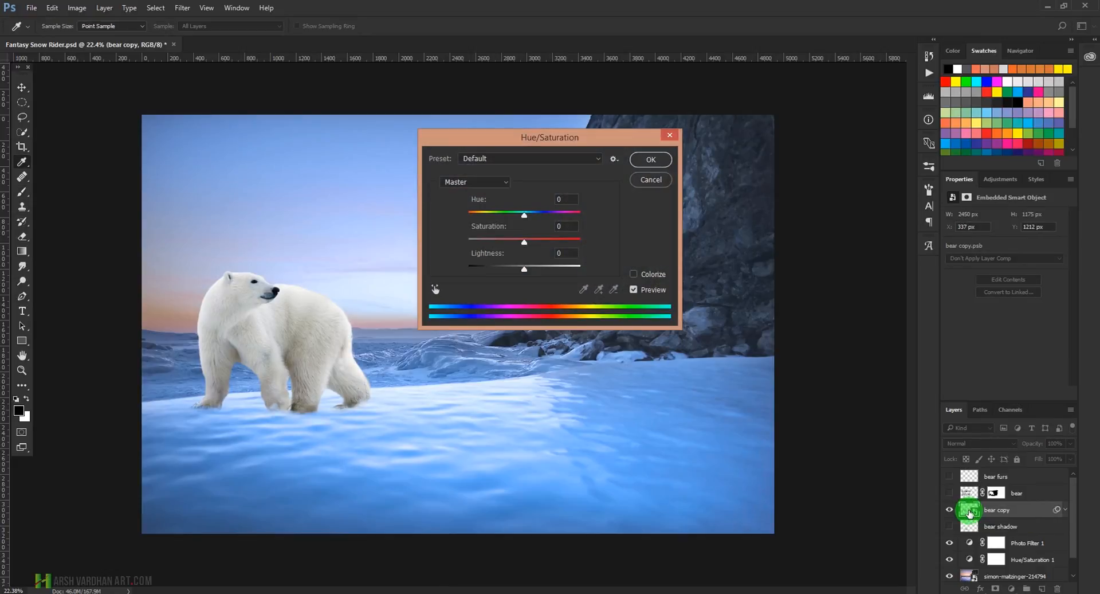
pyautogui.moveTo(565, 143); pyautogui.dragTo(725, 138)
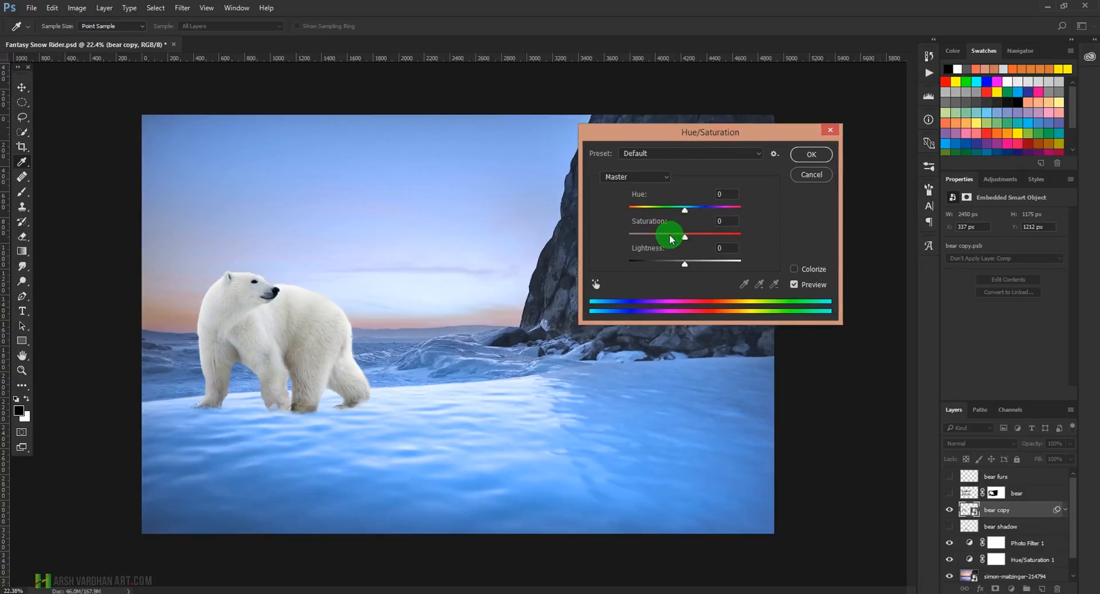
pyautogui.moveTo(685, 240); pyautogui.dragTo(617, 238)
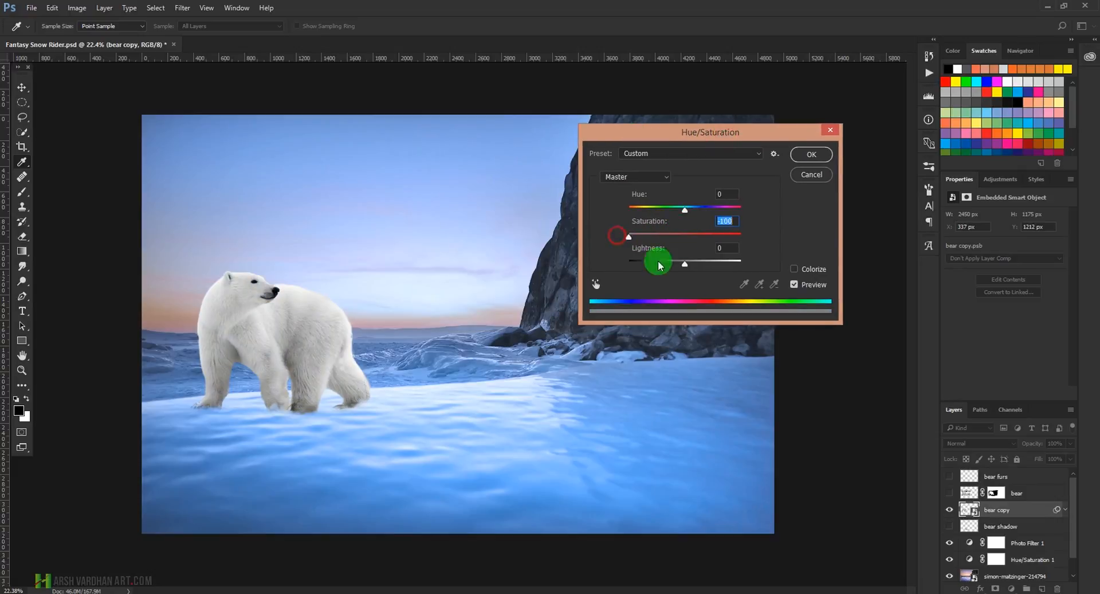
pyautogui.moveTo(685, 264); pyautogui.dragTo(616, 263)
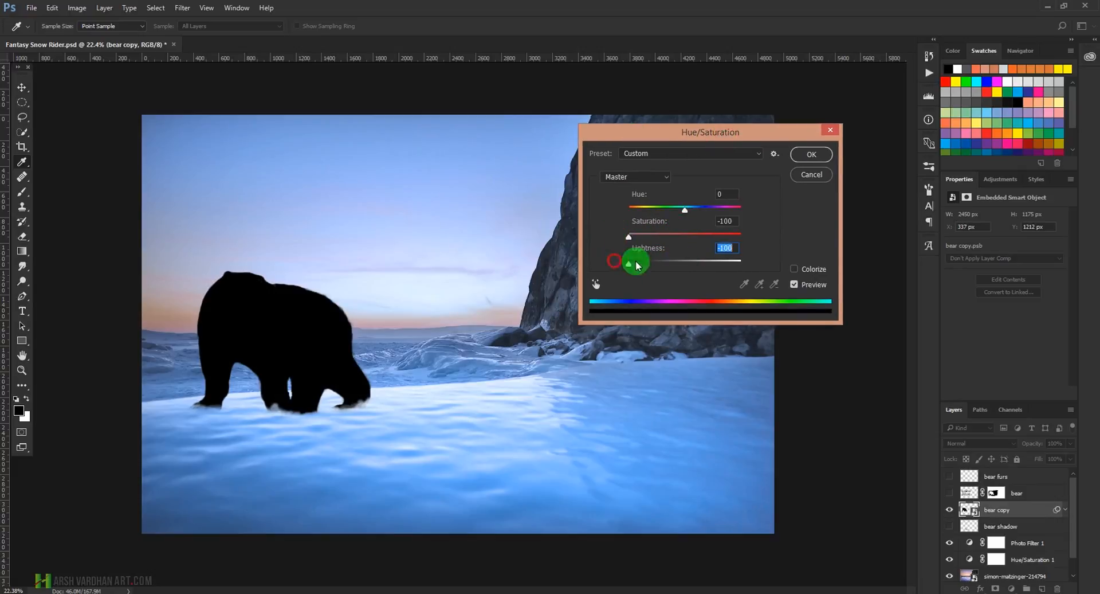
pyautogui.click(810, 156)
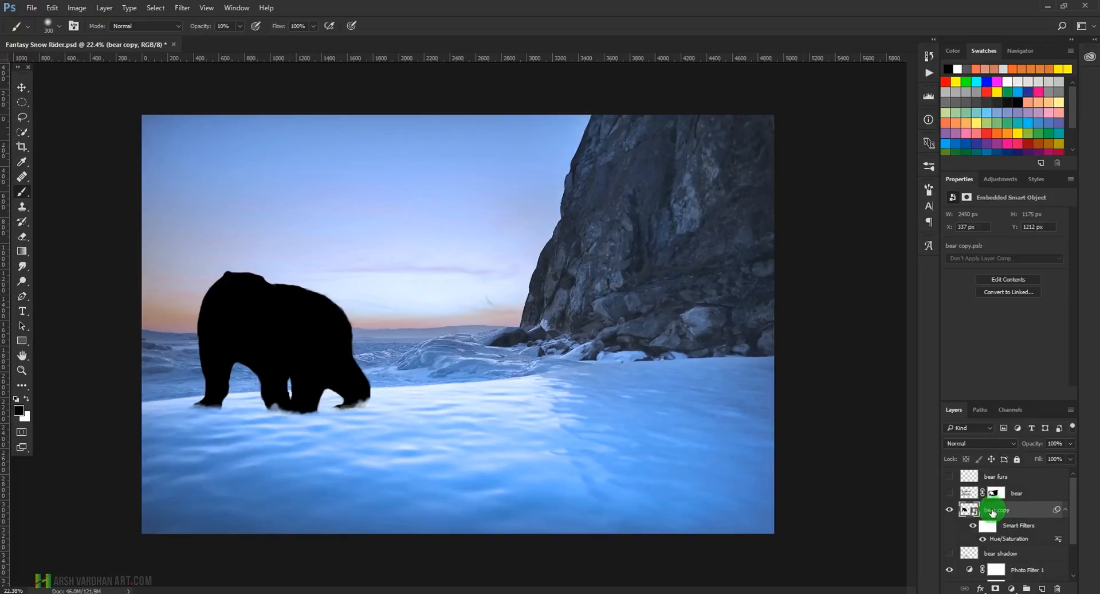
# - Rasterize the blackened bear copy and rename its layer as "bear shdow 2"
pyautogui.rightClick(1026, 511)
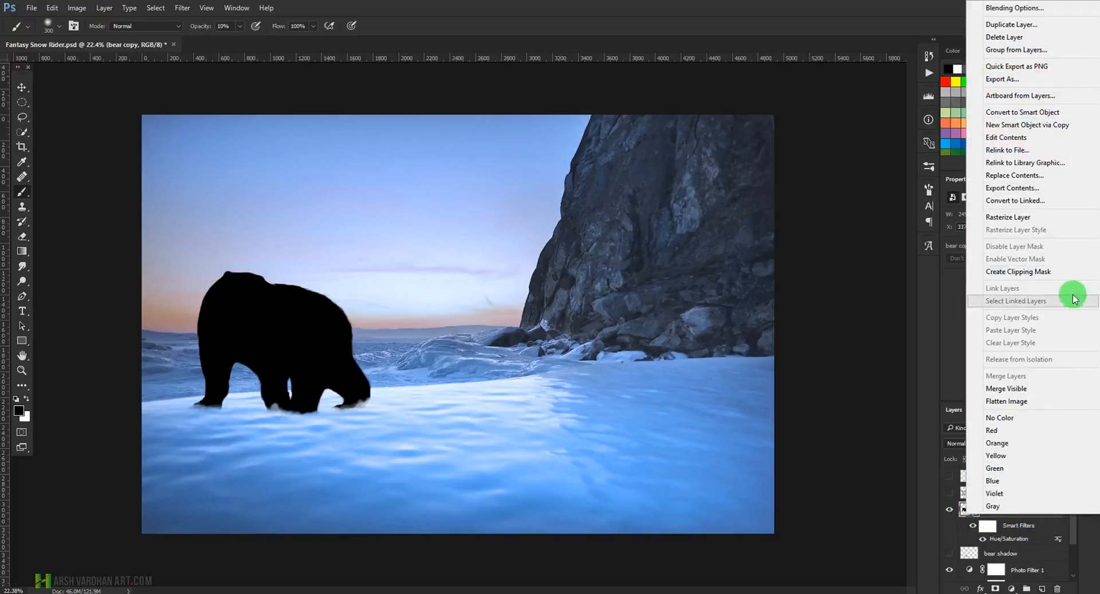
pyautogui.click(1037, 220)
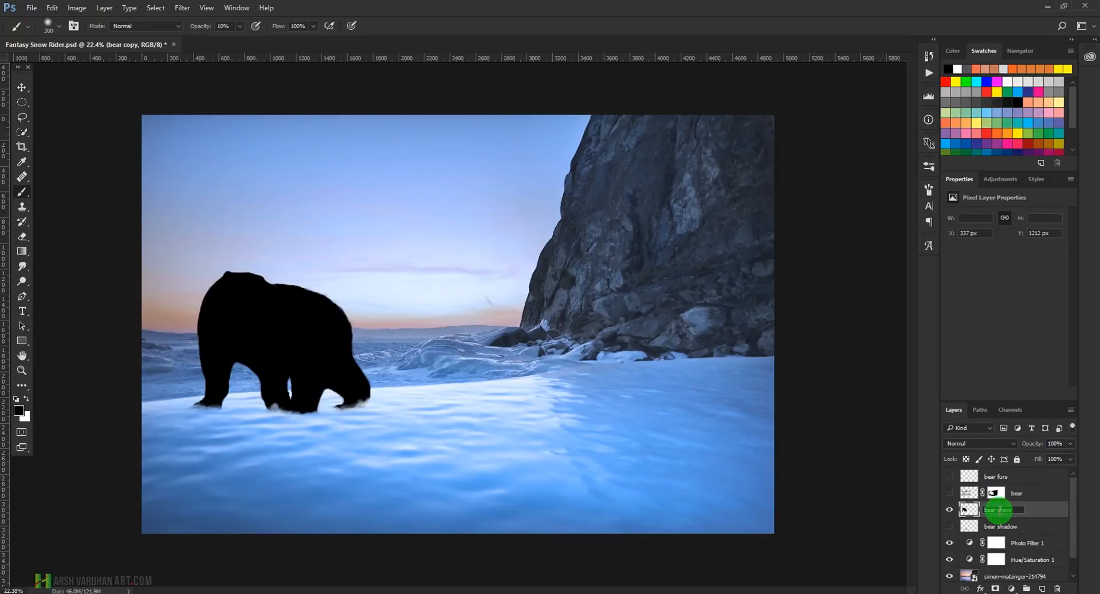
pyautogui.write('2')
pyautogui.press('Return')
# - Show the "bear" and "bear furs" layers again
pyautogui.click(949, 493)
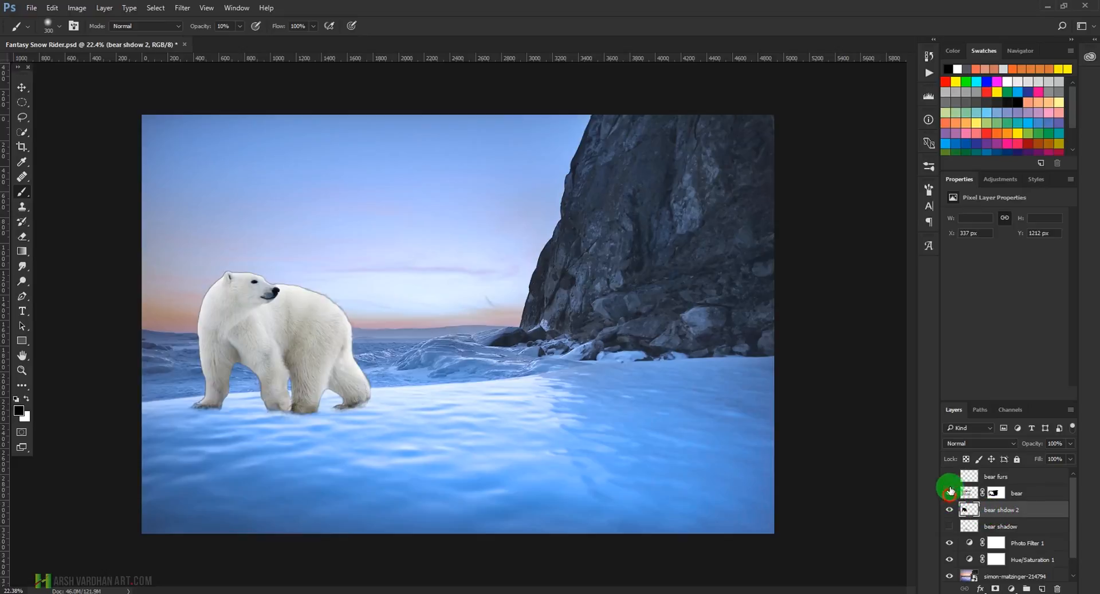
pyautogui.click(949, 476)
pyautogui.click(967, 493)
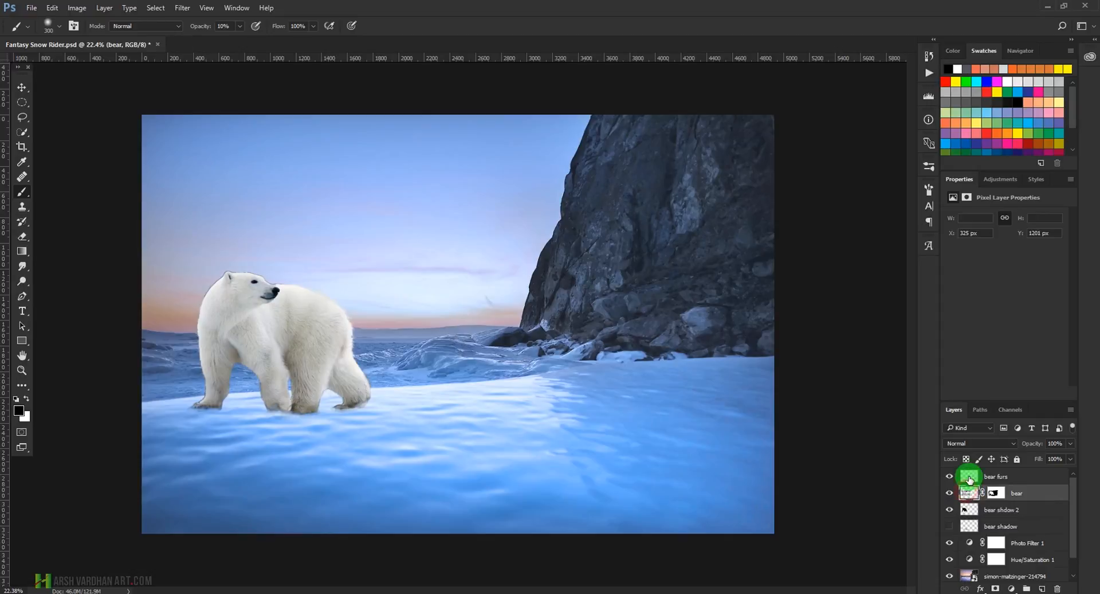
pyautogui.click(969, 477)
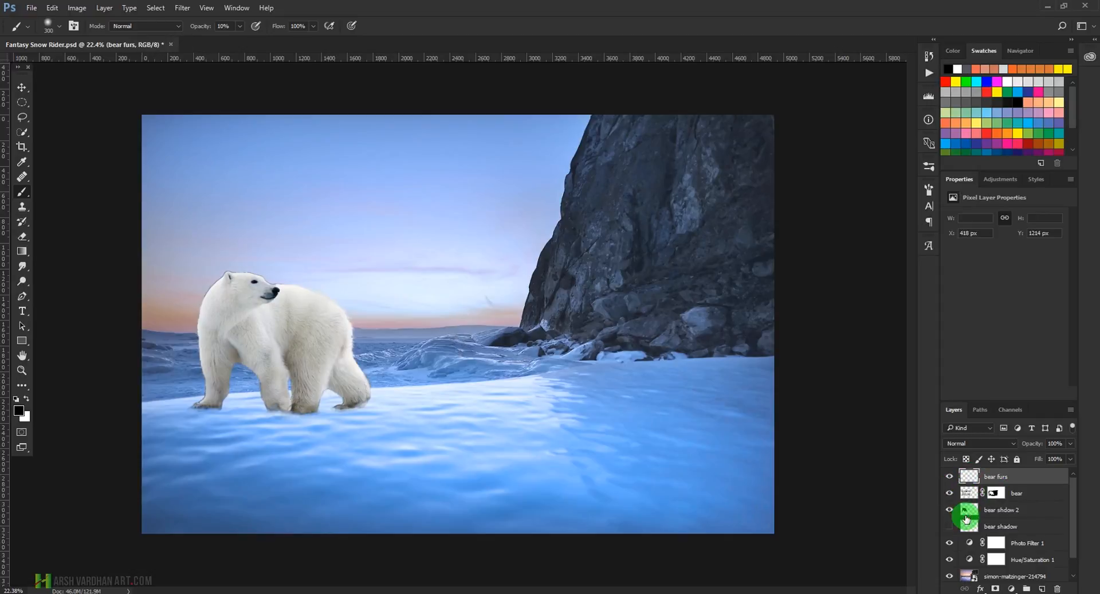
# - Flip the "bear shdow 2" silhouette vertically with Free Transform and move it down below the bear's feet
pyautogui.click(970, 509)
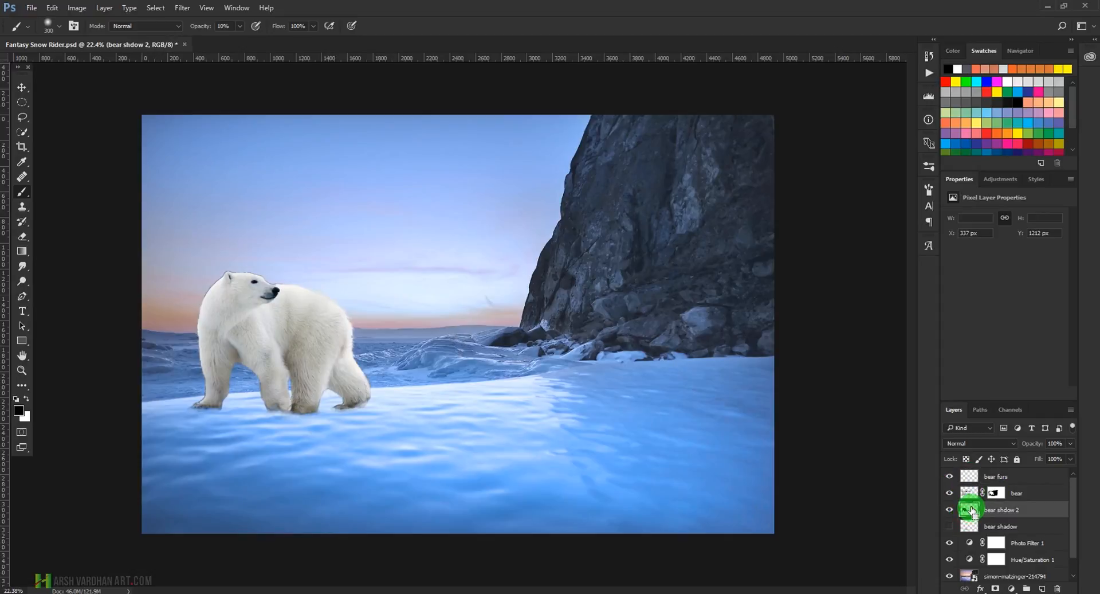
pyautogui.hotkey('ctrl', 't')
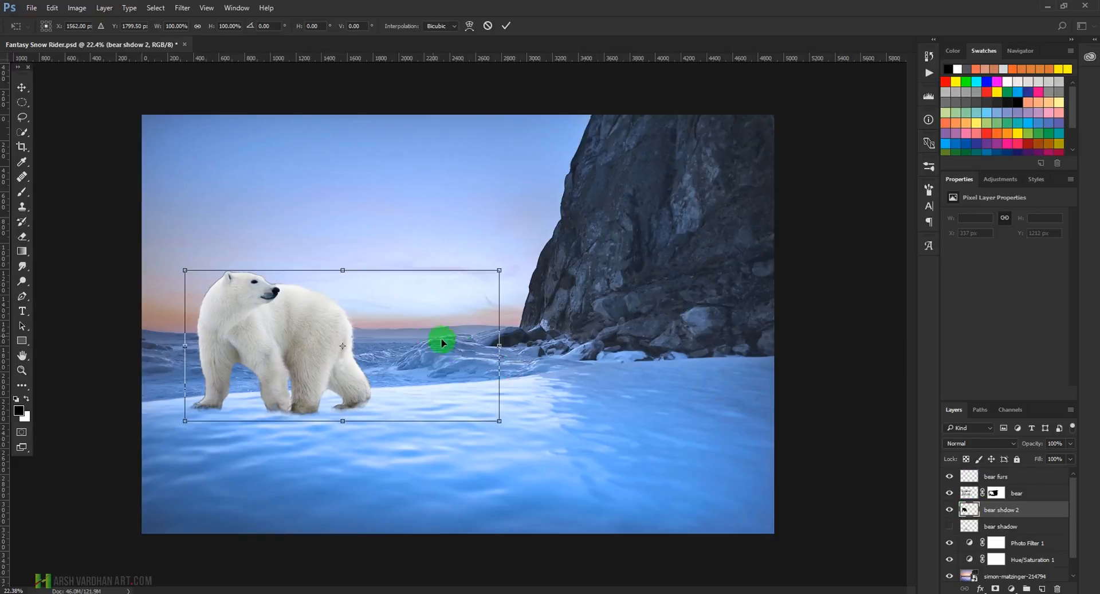
pyautogui.rightClick(424, 333)
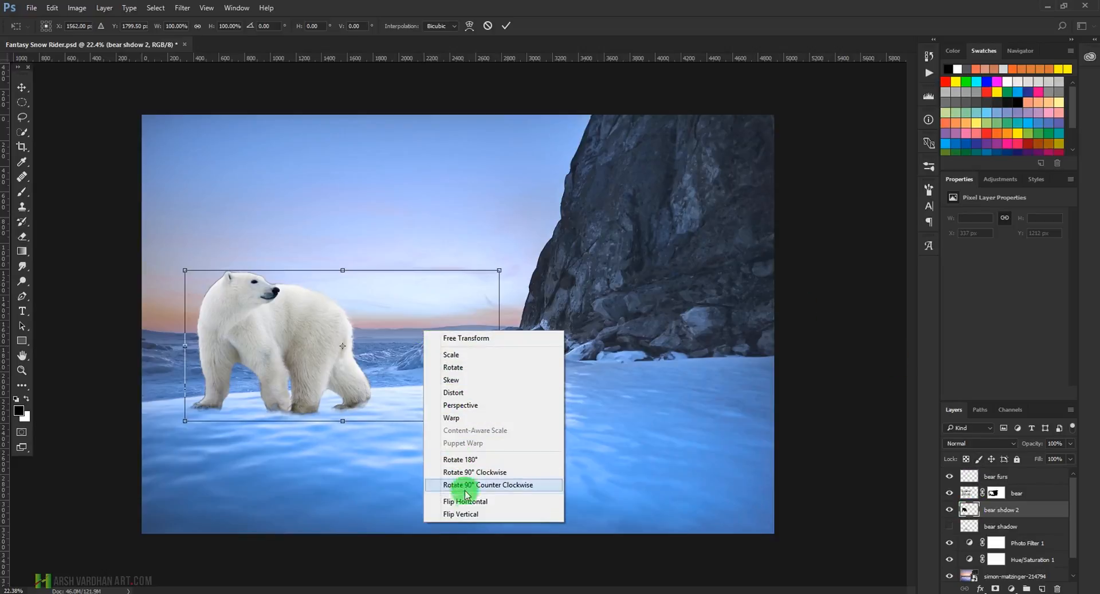
pyautogui.click(464, 513)
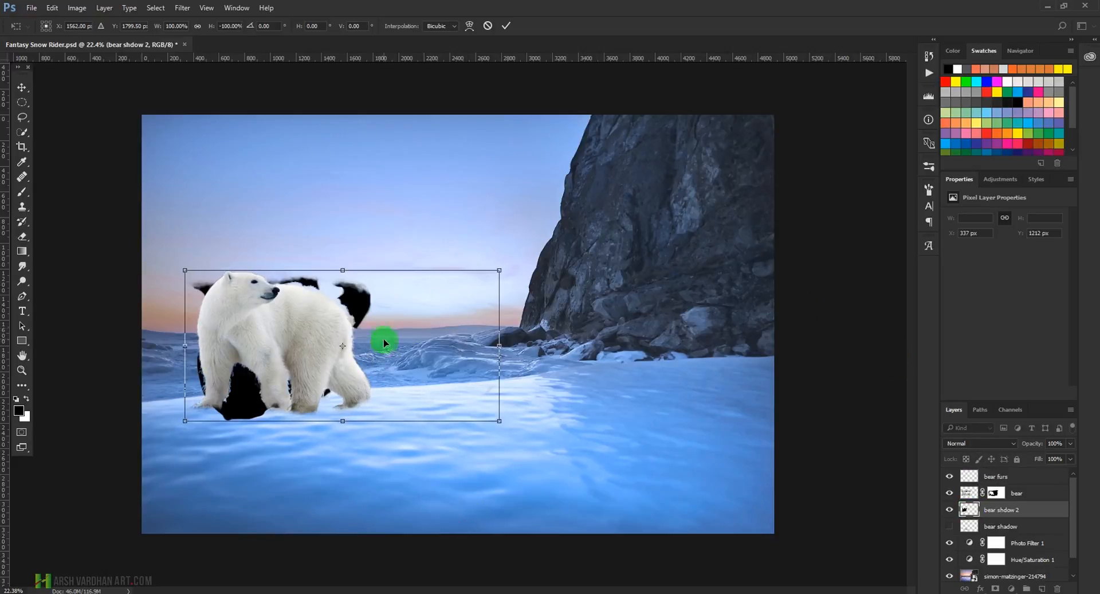
pyautogui.moveTo(382, 331); pyautogui.dragTo(392, 447)
# - Distort the flipped "bear shdow 2" silhouette so it slants away from the bear and its feet meet the bear's paws
pyautogui.rightClick(259, 486)
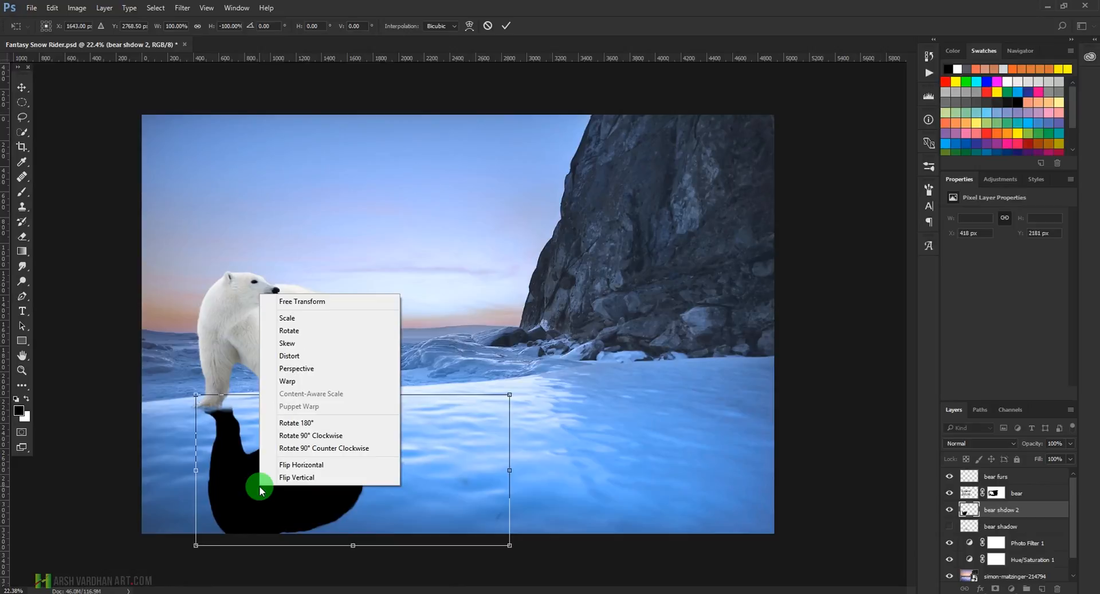
pyautogui.click(290, 356)
pyautogui.moveTo(200, 545); pyautogui.dragTo(266, 551)
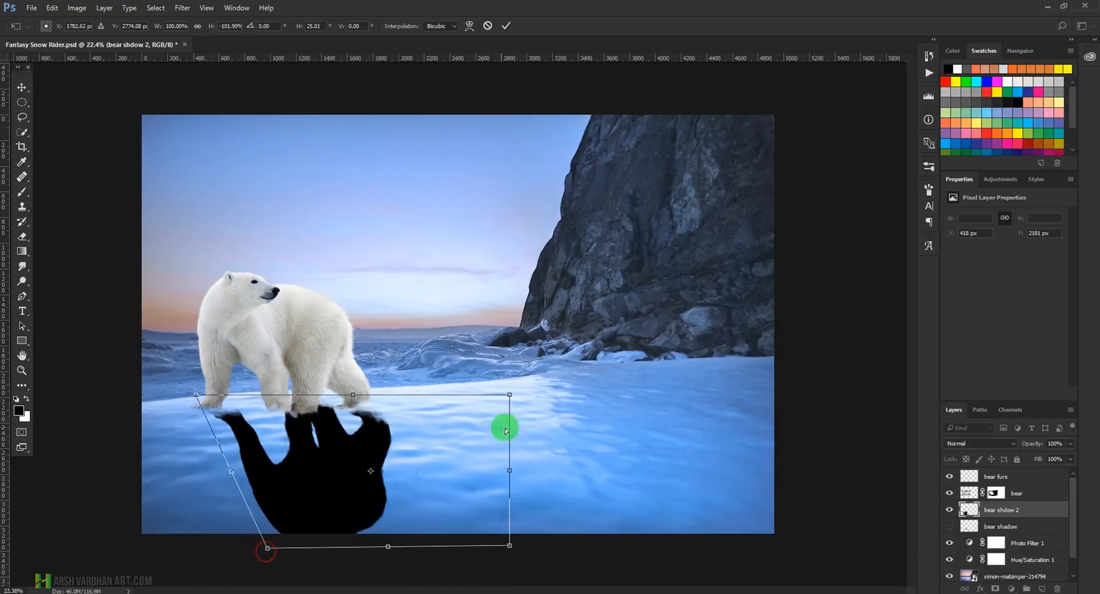
pyautogui.moveTo(510, 394); pyautogui.dragTo(488, 375)
pyautogui.moveTo(197, 394); pyautogui.dragTo(183, 393)
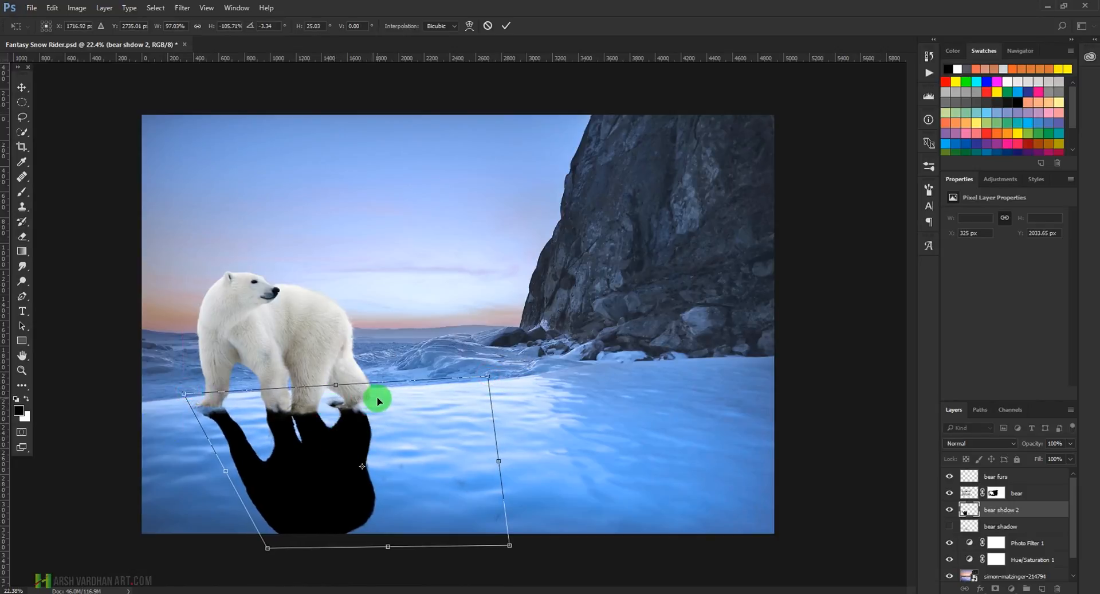
pyautogui.moveTo(336, 385); pyautogui.dragTo(339, 389)
# - Warp the silhouette's upper edge outward so its rear leg meets the bear's hind paw, and apply the transformation
pyautogui.rightClick(445, 420)
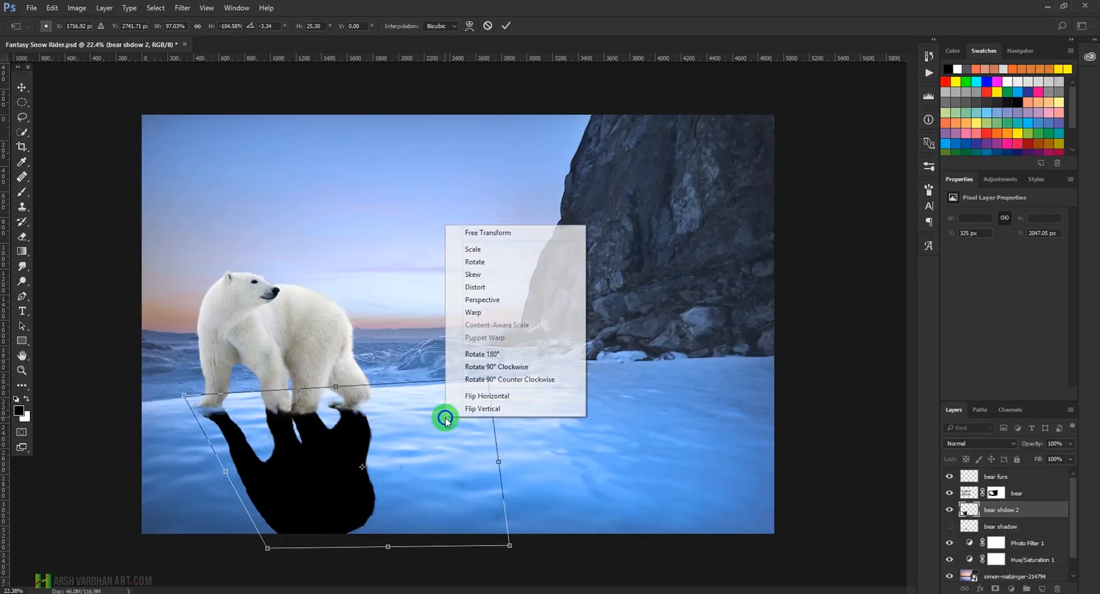
pyautogui.click(490, 314)
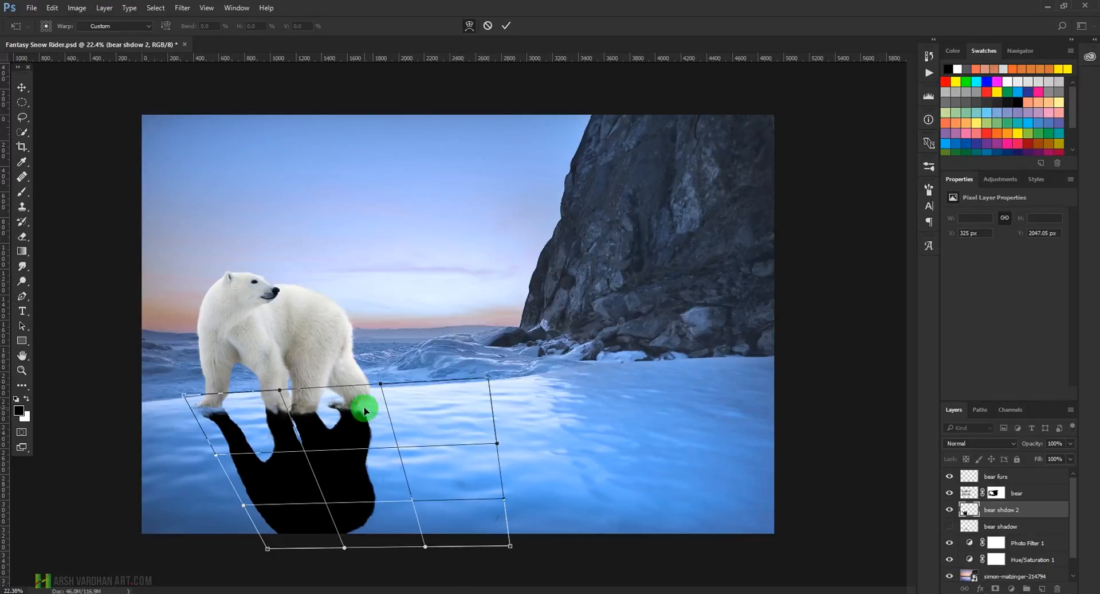
pyautogui.moveTo(380, 388); pyautogui.dragTo(427, 382)
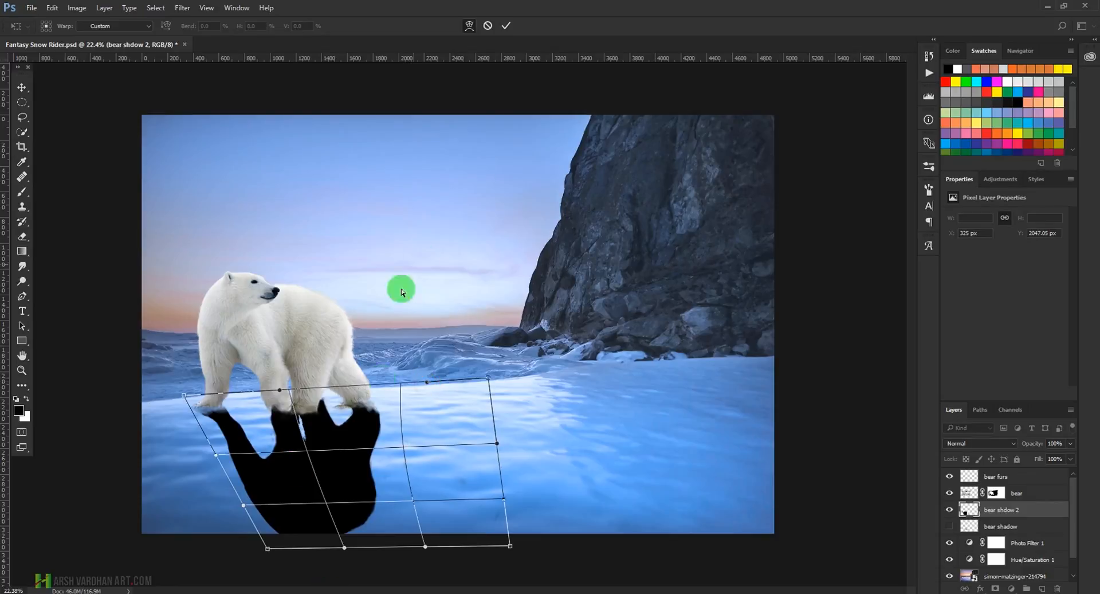
pyautogui.click(508, 25)
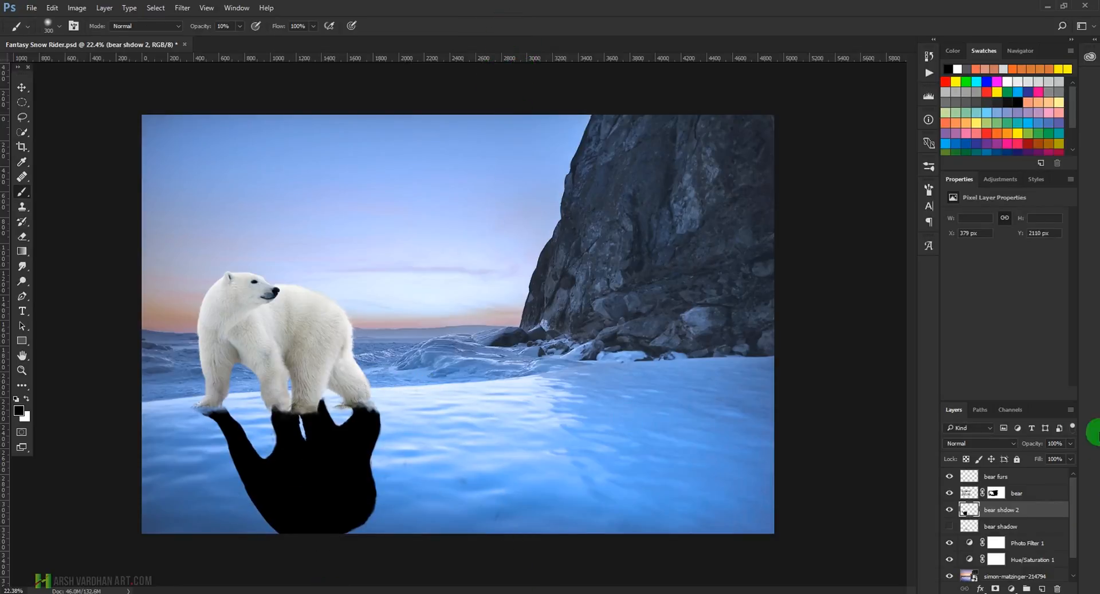
# - Soften the "bear shdow 2" silhouette with a Gaussian Blur of about 37.4 pixels radius
pyautogui.click(183, 7)
pyautogui.moveTo(207, 134)
pyautogui.click(352, 177)
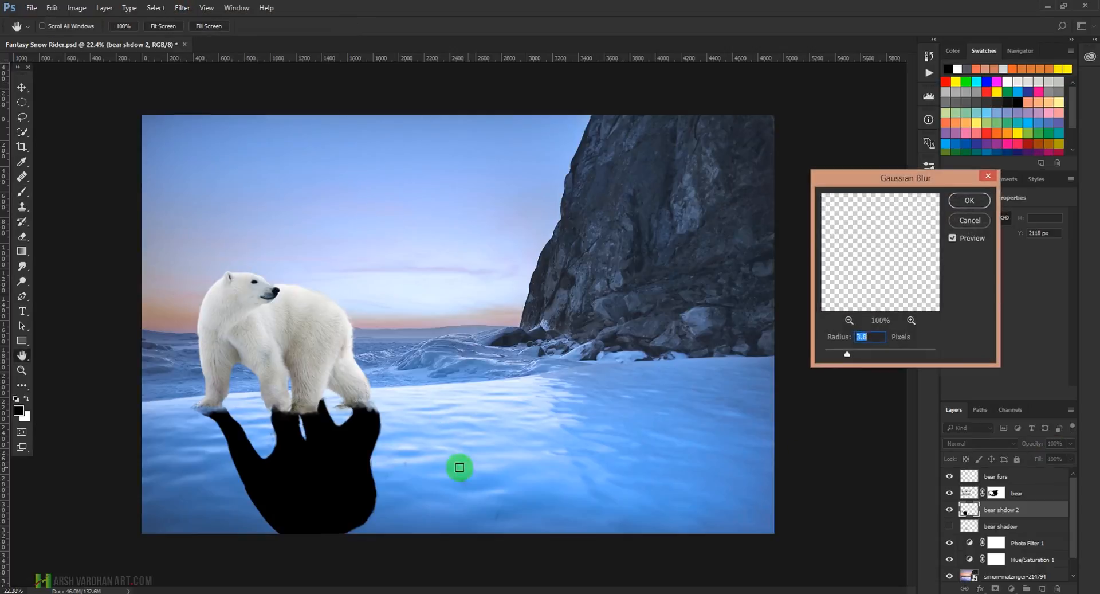
pyautogui.moveTo(845, 359); pyautogui.dragTo(882, 355)
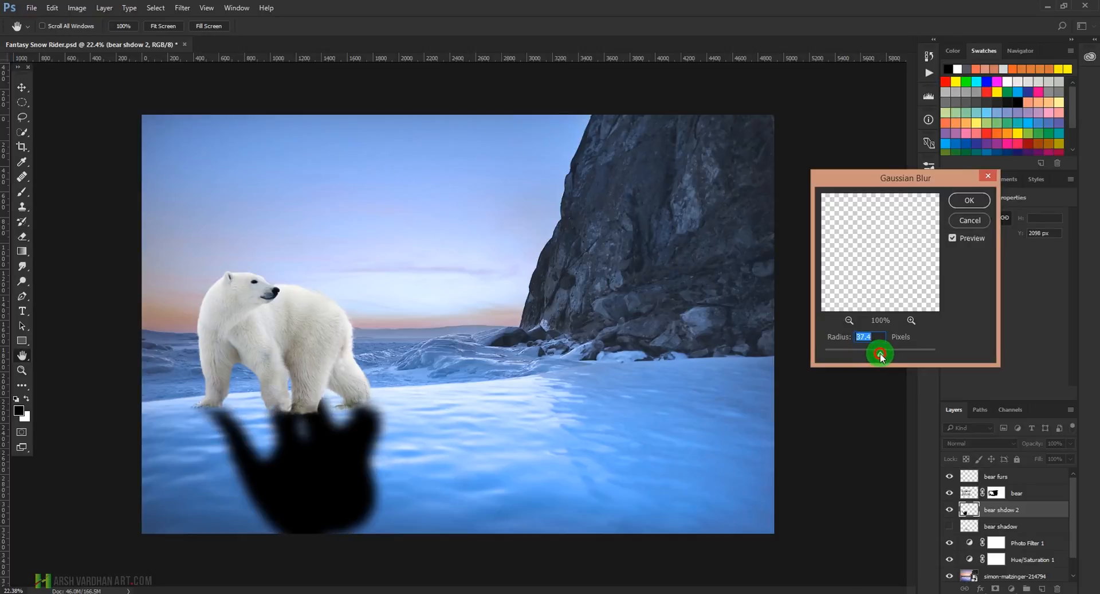
pyautogui.click(969, 200)
# - Lower the opacity of the "bear shdow 2" layer to 26%
pyautogui.press('b')
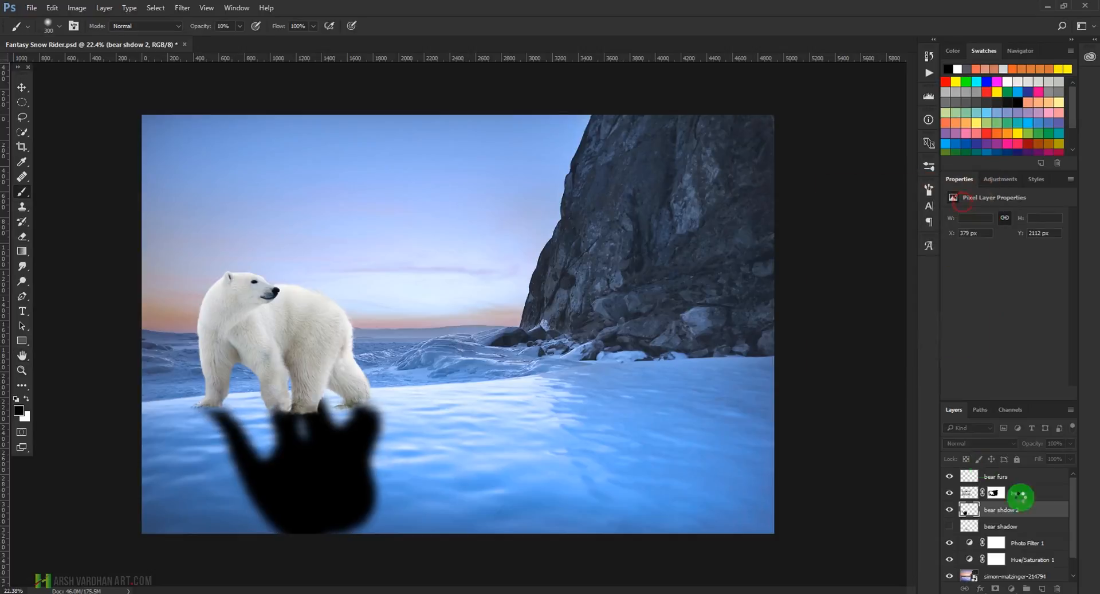
pyautogui.moveTo(1072, 449); pyautogui.dragTo(1032, 461)
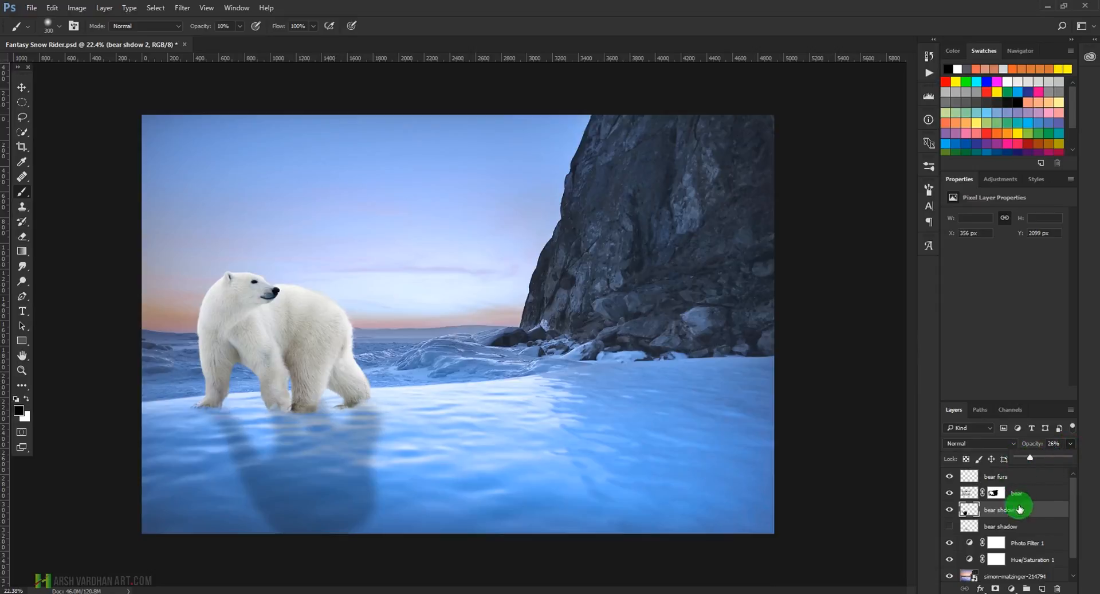
pyautogui.click(976, 511)
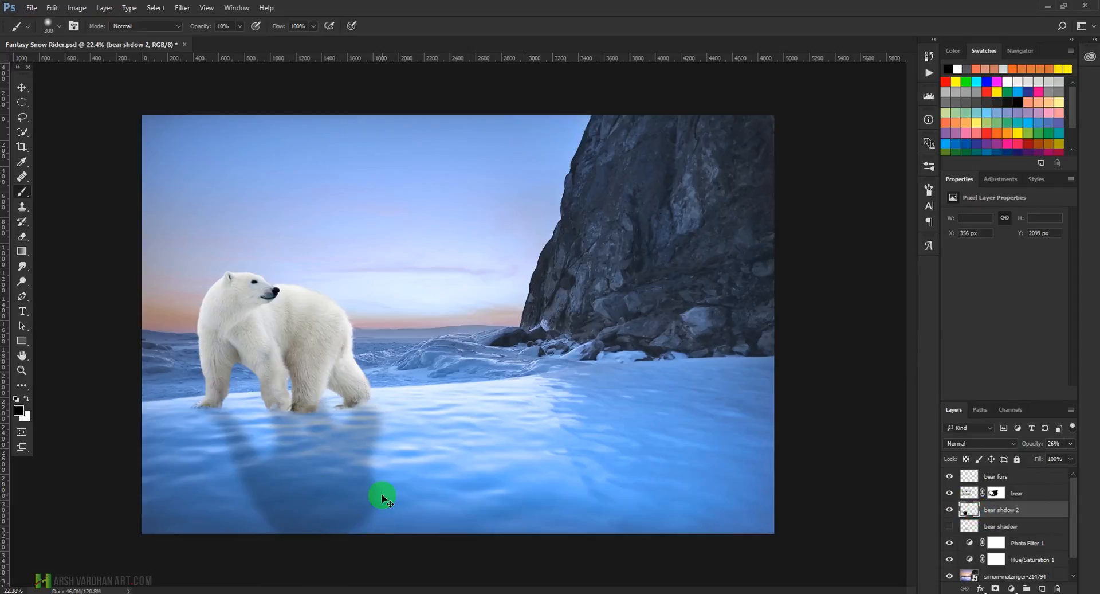
# - Distort the blurred shadow with Free Transform to slant it a little more and shorten it on the snow
pyautogui.hotkey('ctrl', 't')
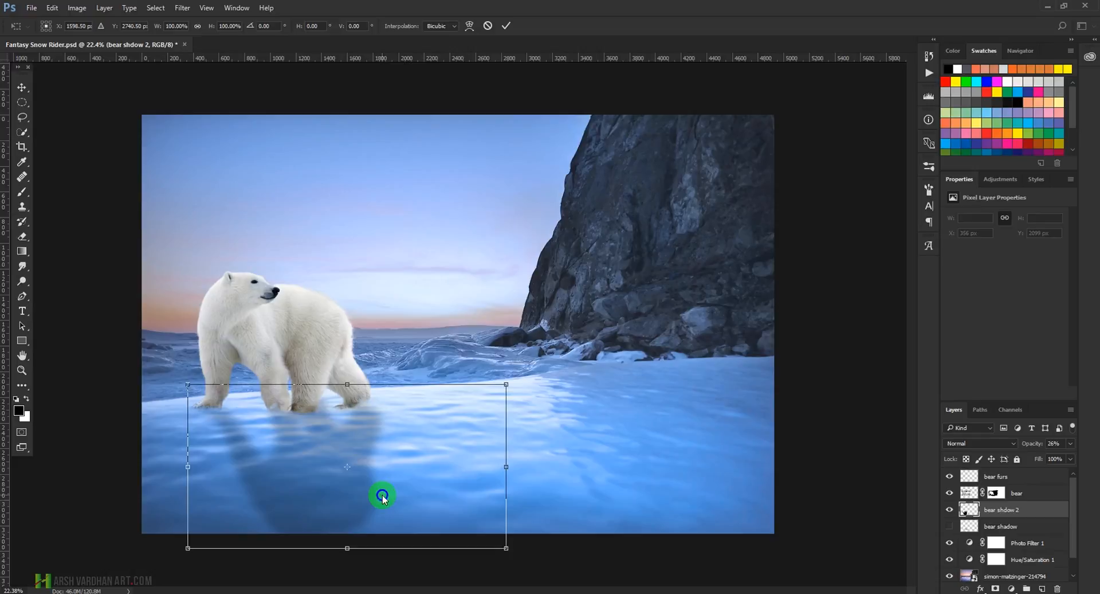
pyautogui.rightClick(382, 496)
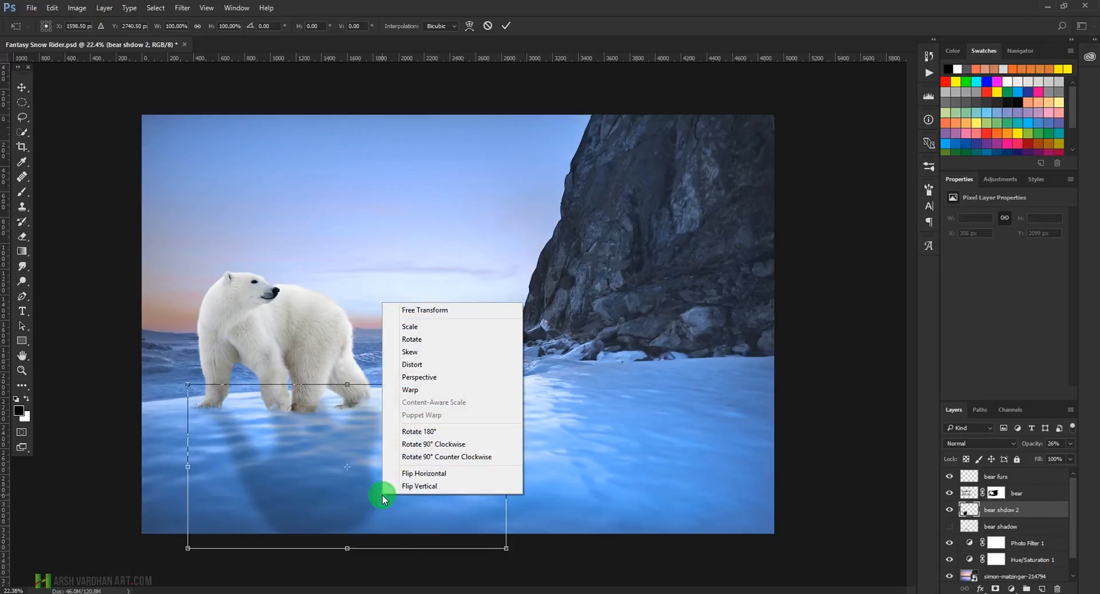
pyautogui.click(412, 363)
pyautogui.moveTo(199, 553); pyautogui.dragTo(219, 557)
pyautogui.moveTo(500, 385); pyautogui.dragTo(482, 383)
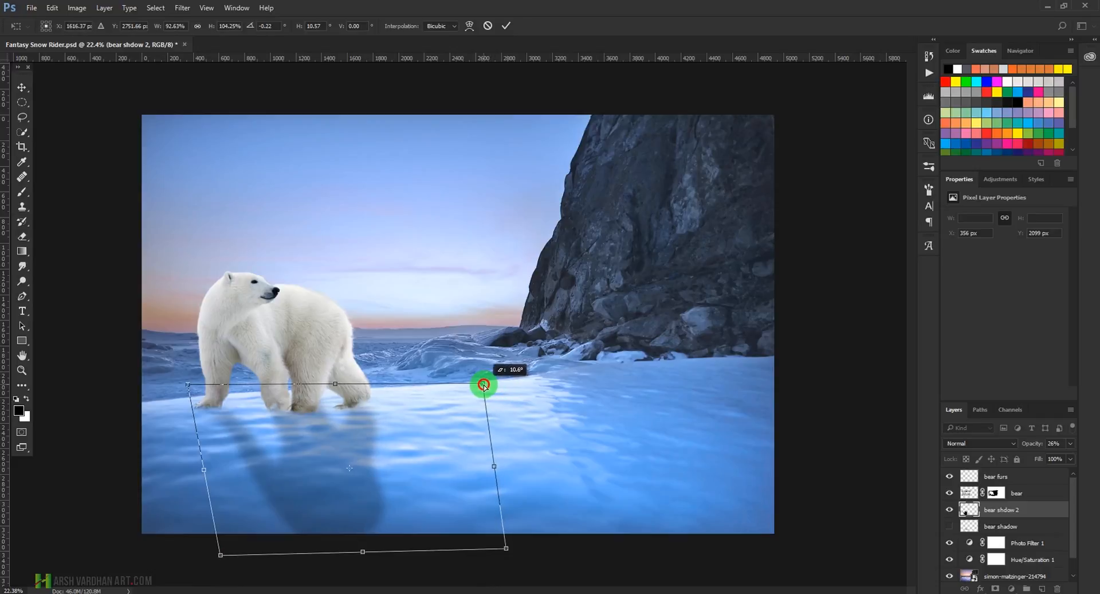
pyautogui.moveTo(361, 546); pyautogui.dragTo(351, 494)
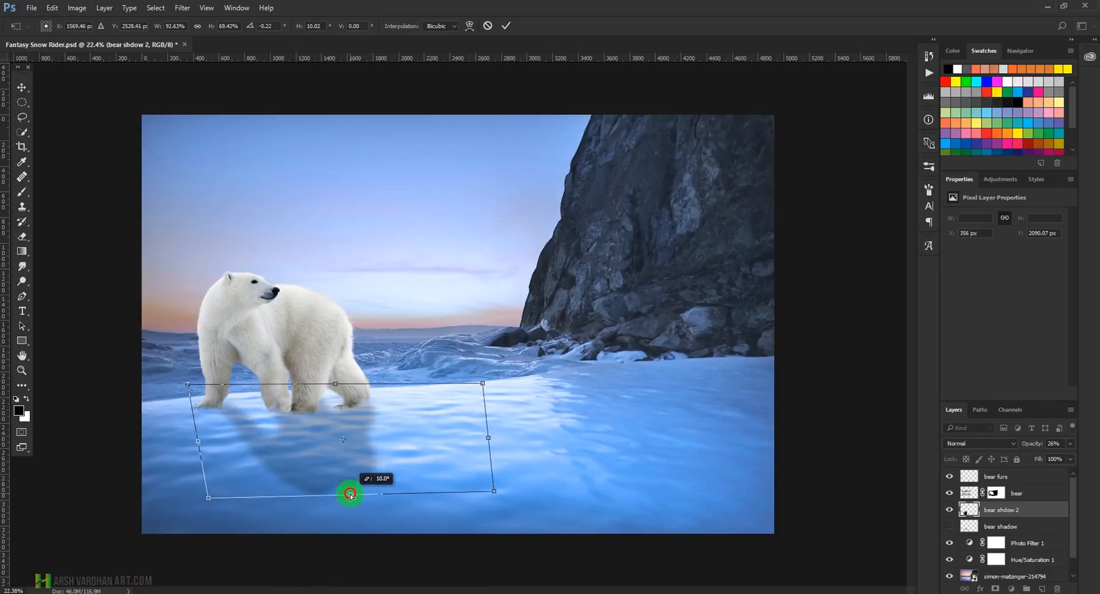
pyautogui.click(506, 25)
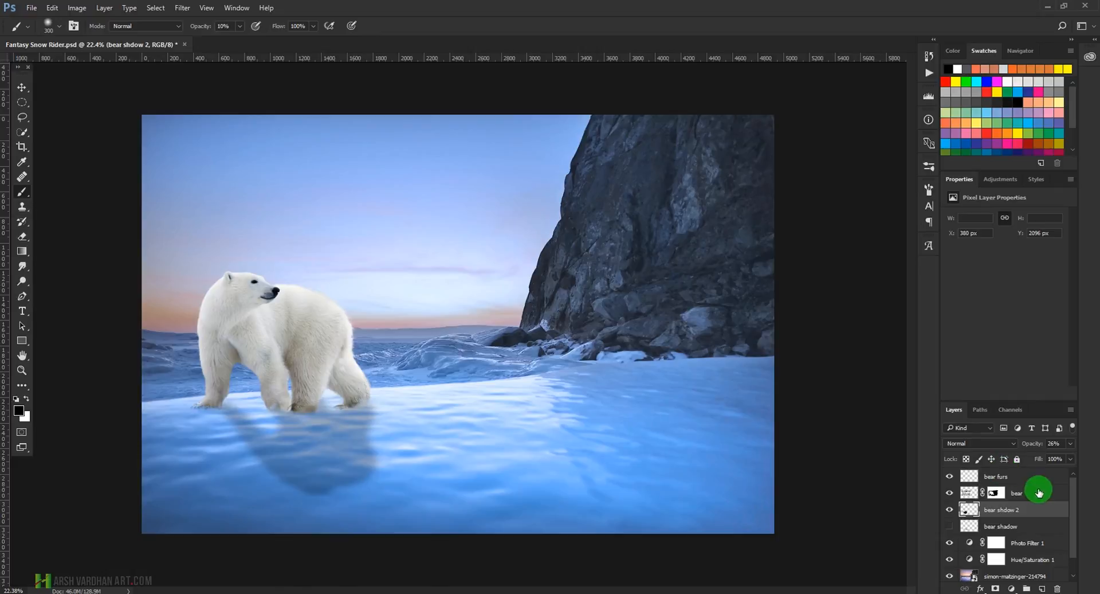
# - Set up the Gradient tool with the custom black-to-transparent gradient and the linear style for the "bear shdow 2" layer
pyautogui.click(1069, 443)
pyautogui.click(974, 509)
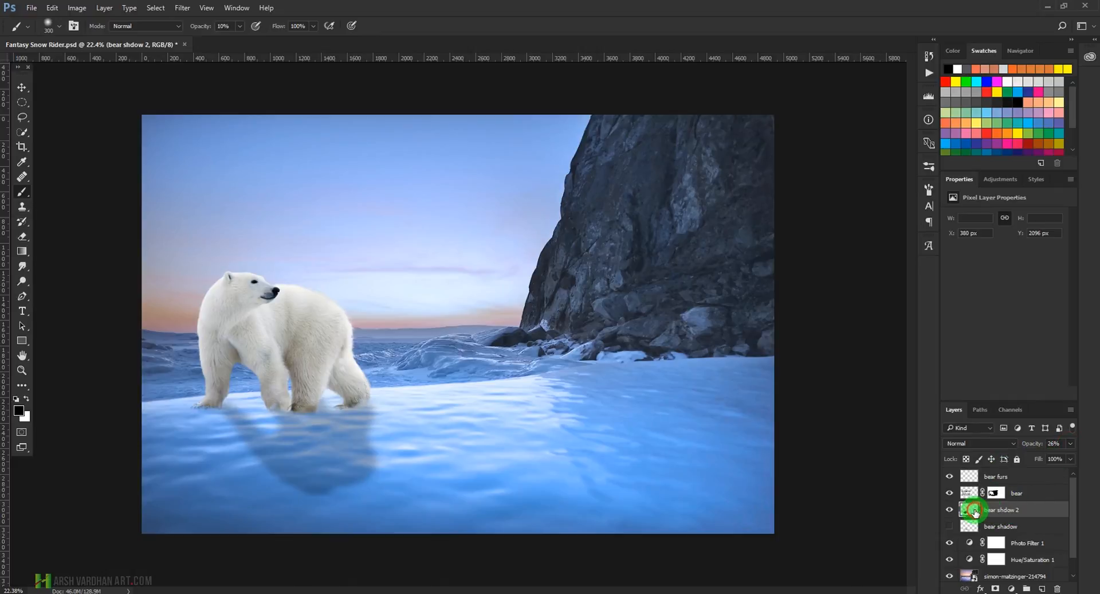
pyautogui.click(22, 251)
pyautogui.click(62, 26)
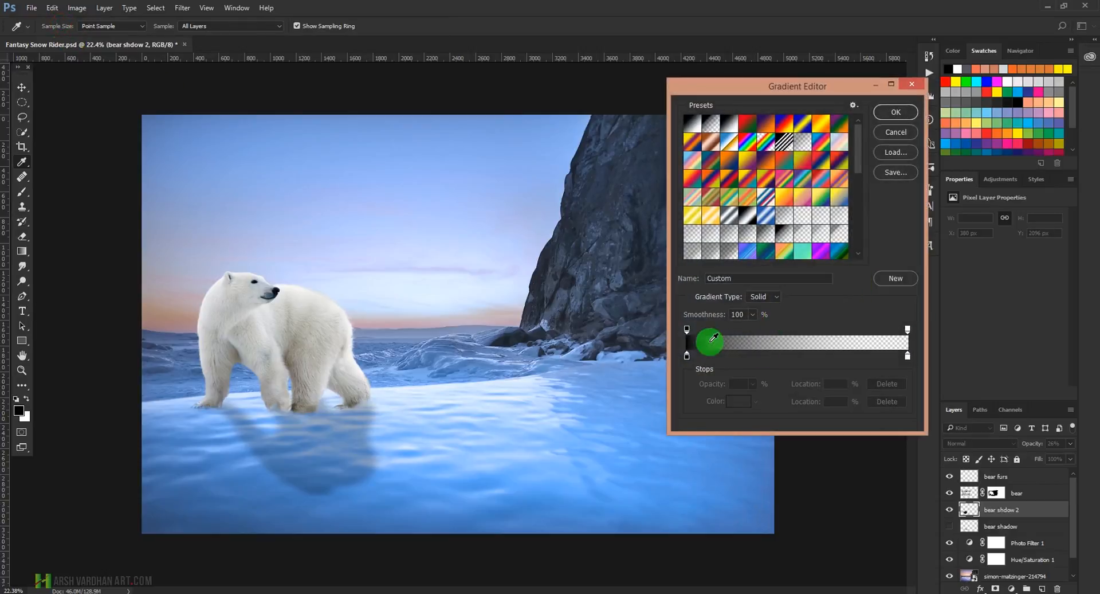
pyautogui.click(903, 112)
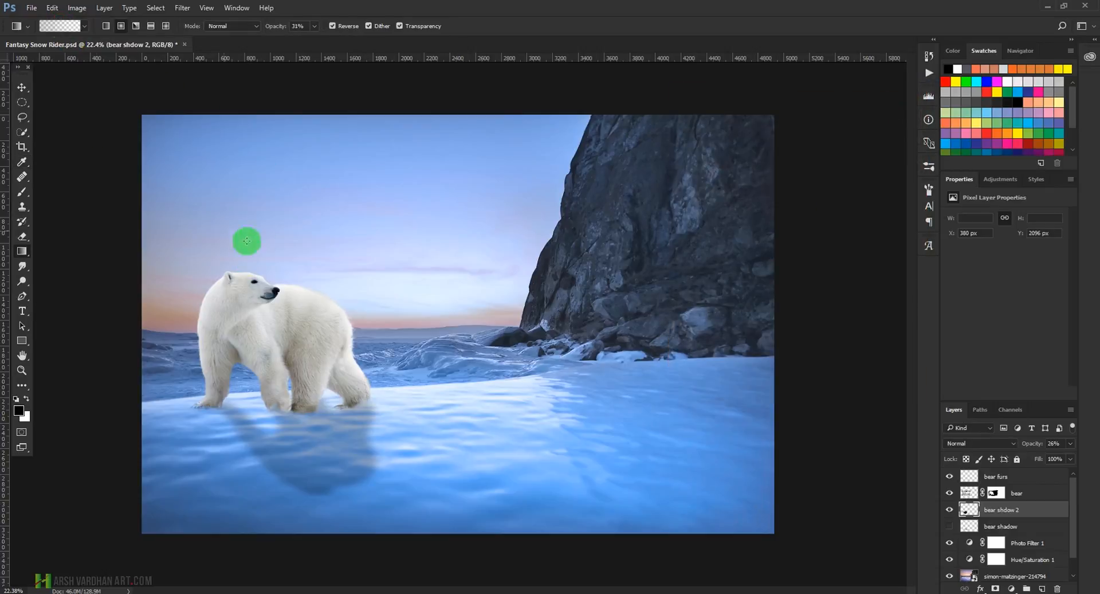
pyautogui.click(105, 30)
# - Try to fade the shadow's far end with linear gradients drawn directly on the "bear shdow 2" layer, with and without Reverse
pyautogui.moveTo(335, 462); pyautogui.dragTo(327, 439)
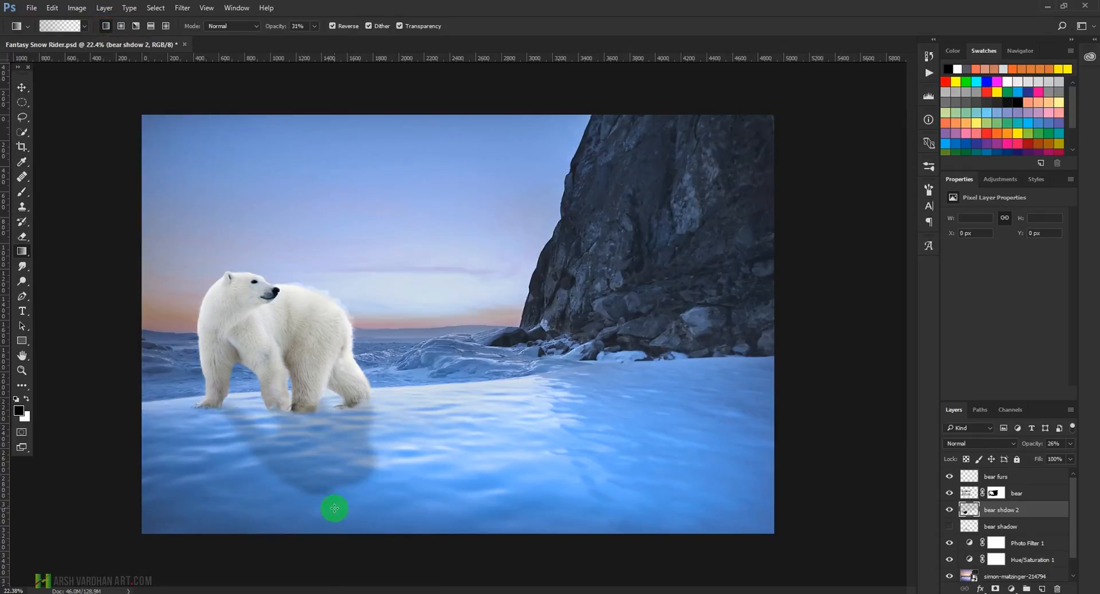
pyautogui.moveTo(334, 504); pyautogui.dragTo(333, 503)
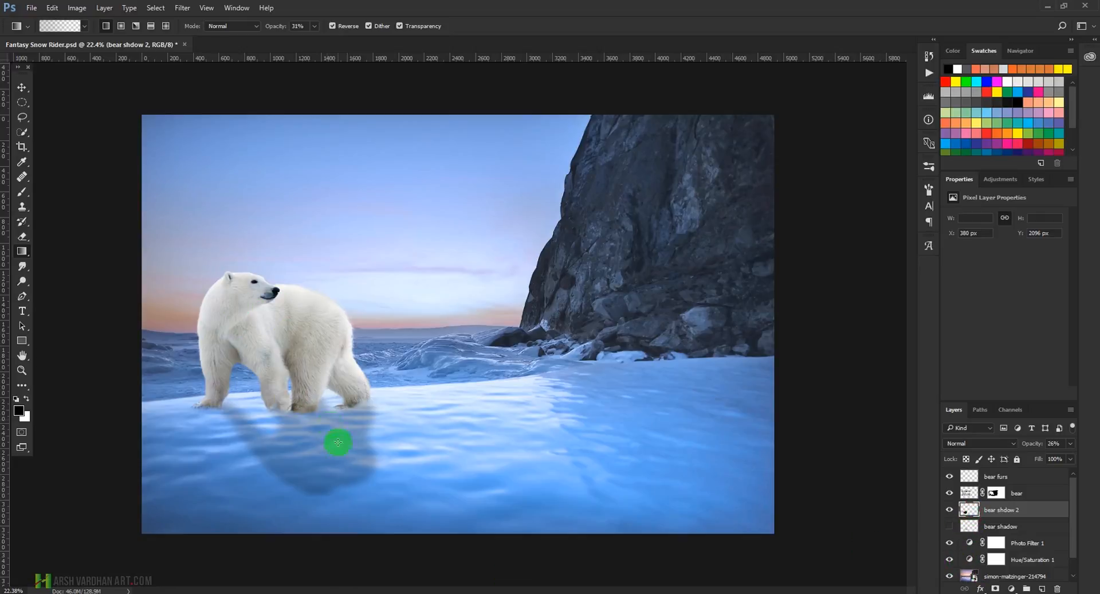
pyautogui.moveTo(342, 507); pyautogui.dragTo(318, 433)
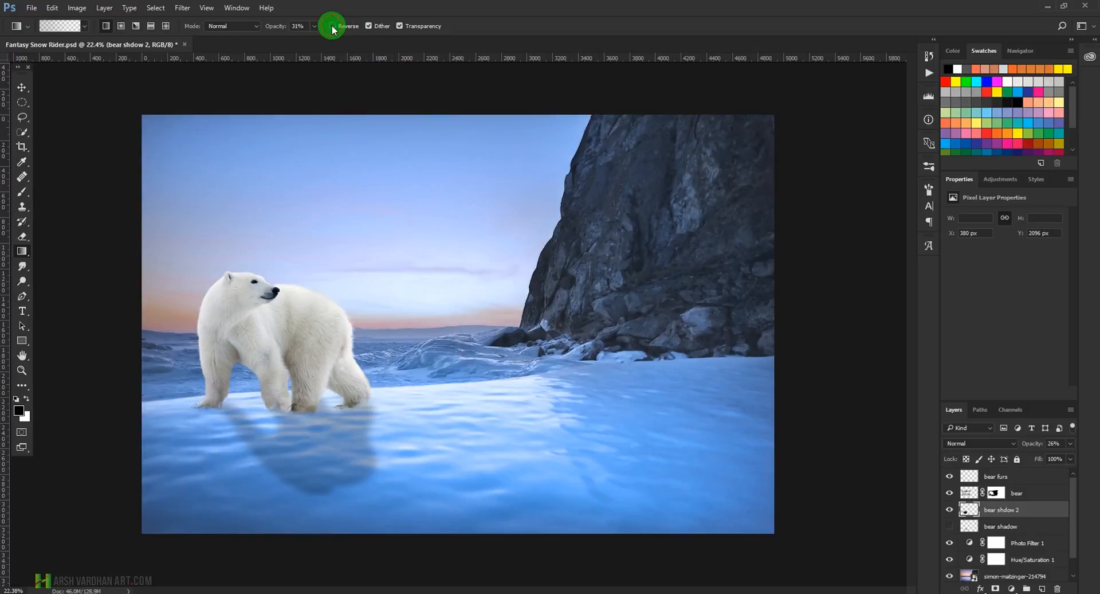
pyautogui.moveTo(344, 494); pyautogui.dragTo(314, 440)
pyautogui.hotkey('ctrl', 'z')
# - Add a layer mask to "bear shdow 2" and fade the shadow's far end with repeated linear gradients at 31% opacity
pyautogui.keyDown('ctrl'); pyautogui.click(969, 512); pyautogui.keyUp('ctrl')
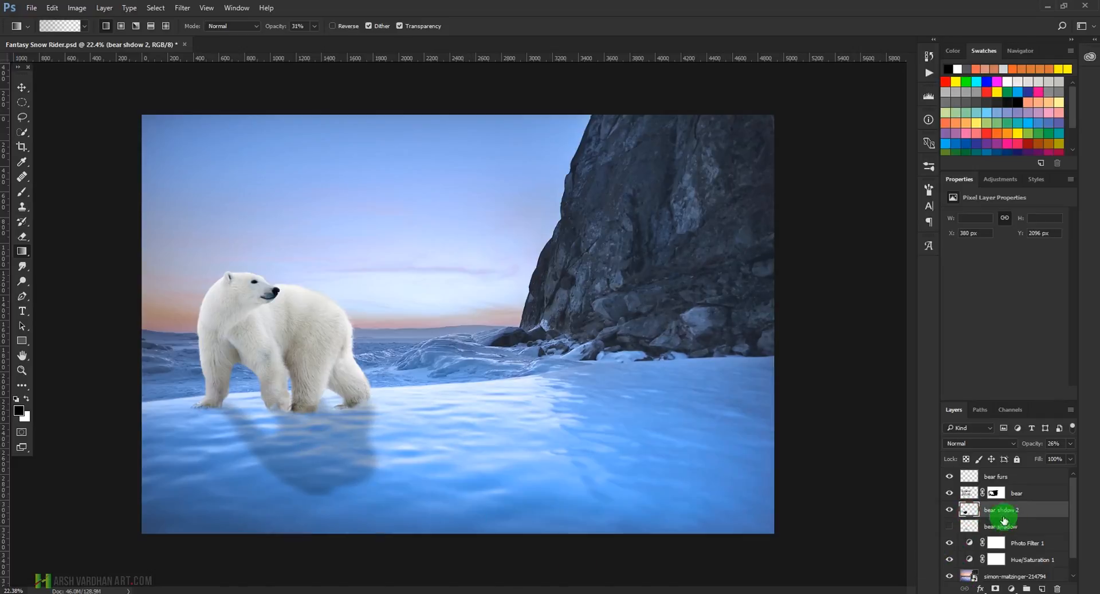
pyautogui.click(995, 588)
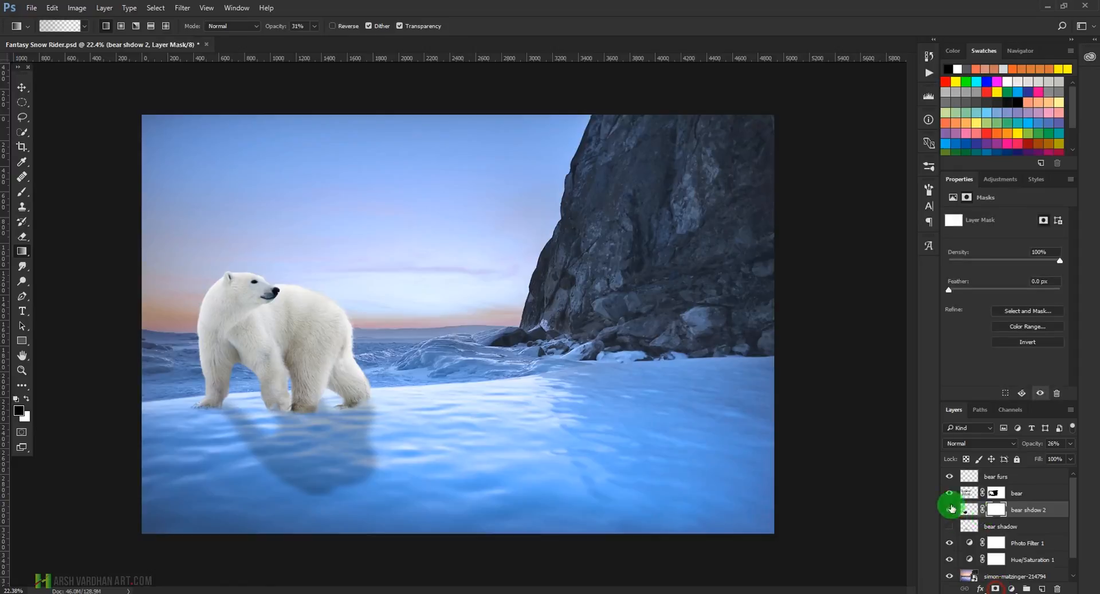
pyautogui.click(998, 510)
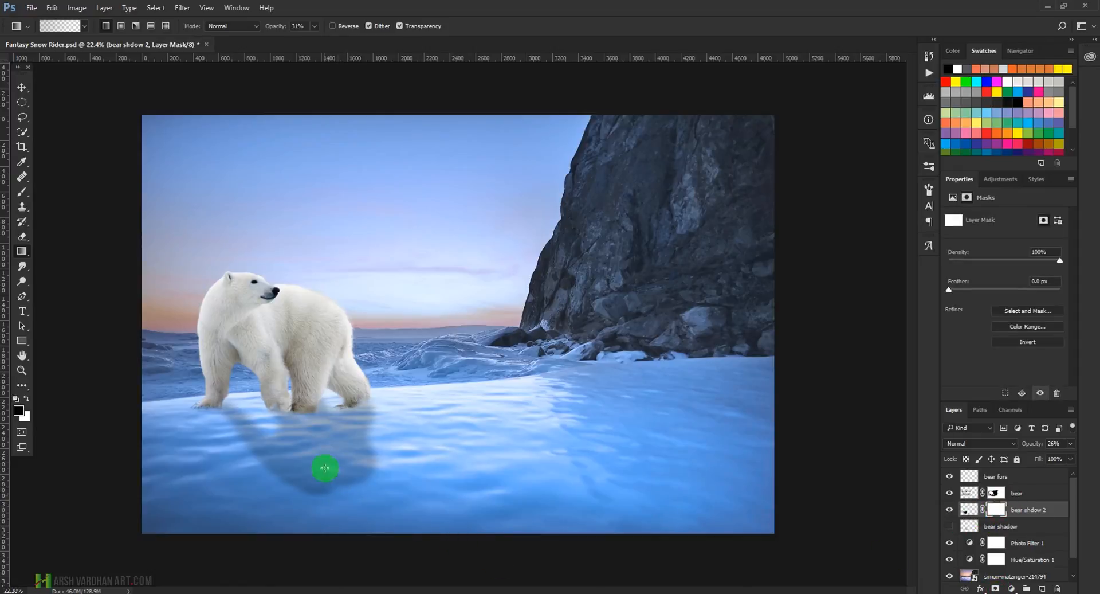
pyautogui.moveTo(347, 506); pyautogui.dragTo(307, 411)
pyautogui.moveTo(334, 510); pyautogui.dragTo(298, 408)
pyautogui.moveTo(322, 499); pyautogui.dragTo(299, 413)
pyautogui.moveTo(304, 475); pyautogui.dragTo(293, 408)
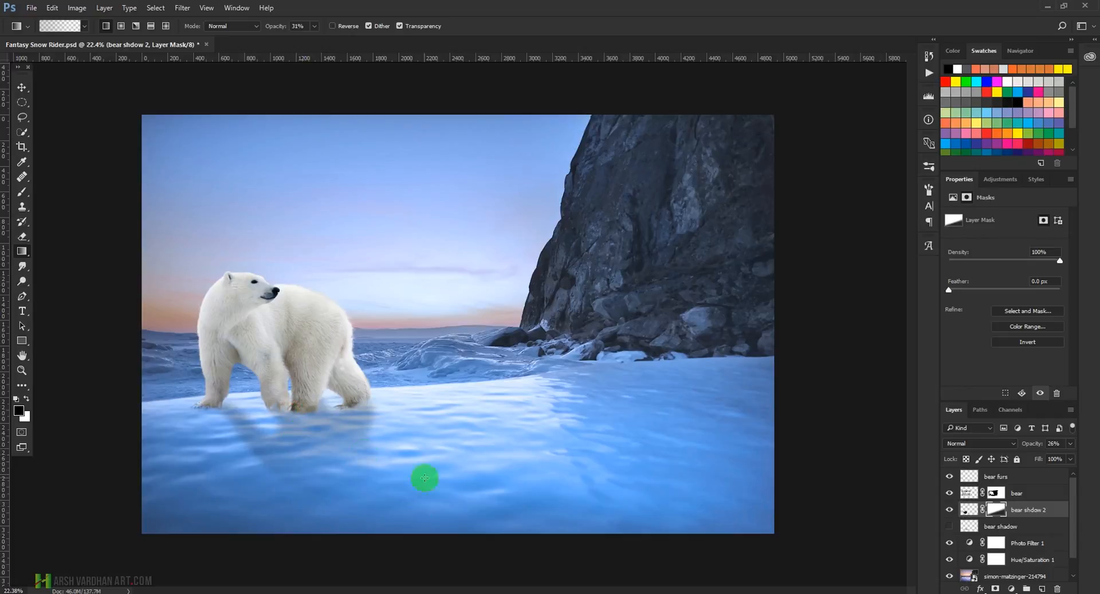
pyautogui.moveTo(309, 504); pyautogui.dragTo(316, 428)
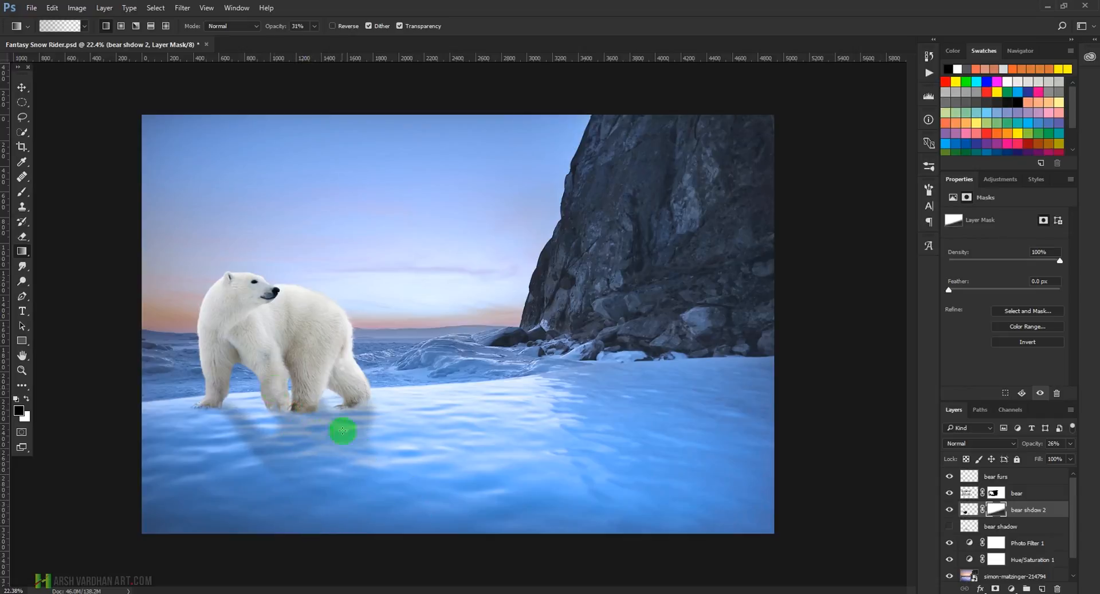
# - Warp the "bear shdow 2" shadow outward near the front leg so it meets the bear's front paw
pyautogui.click(968, 509)
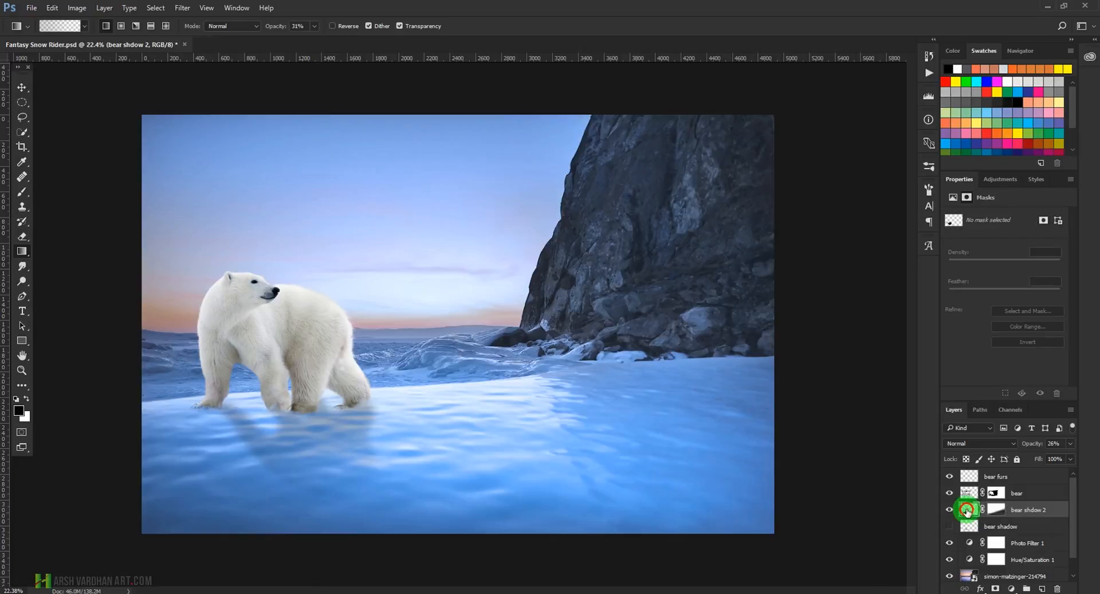
pyautogui.hotkey('ctrl', 't')
pyautogui.rightClick(246, 425)
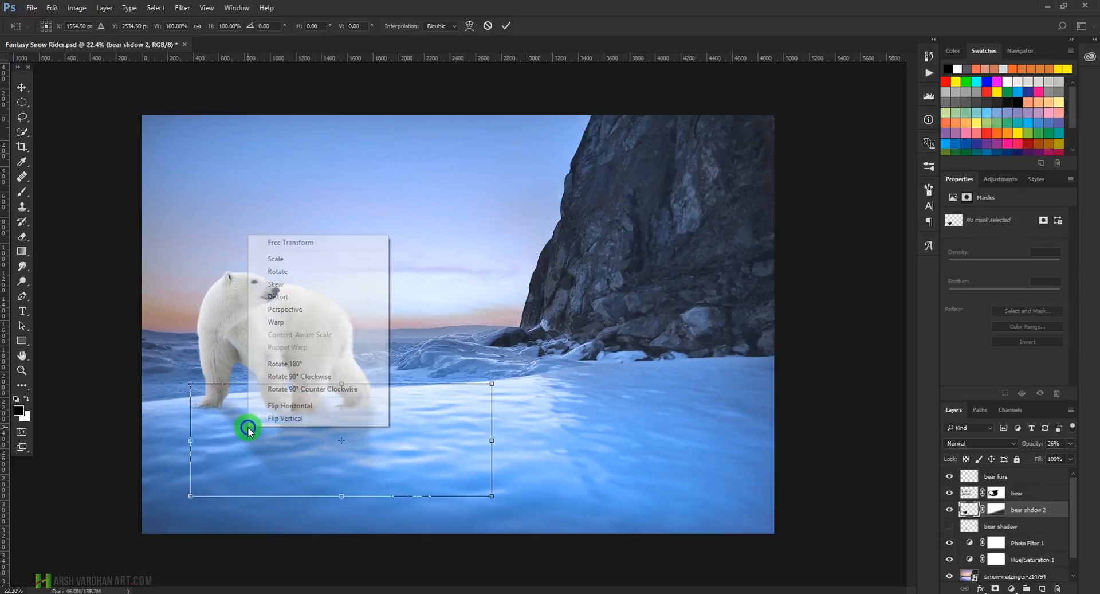
pyautogui.click(283, 323)
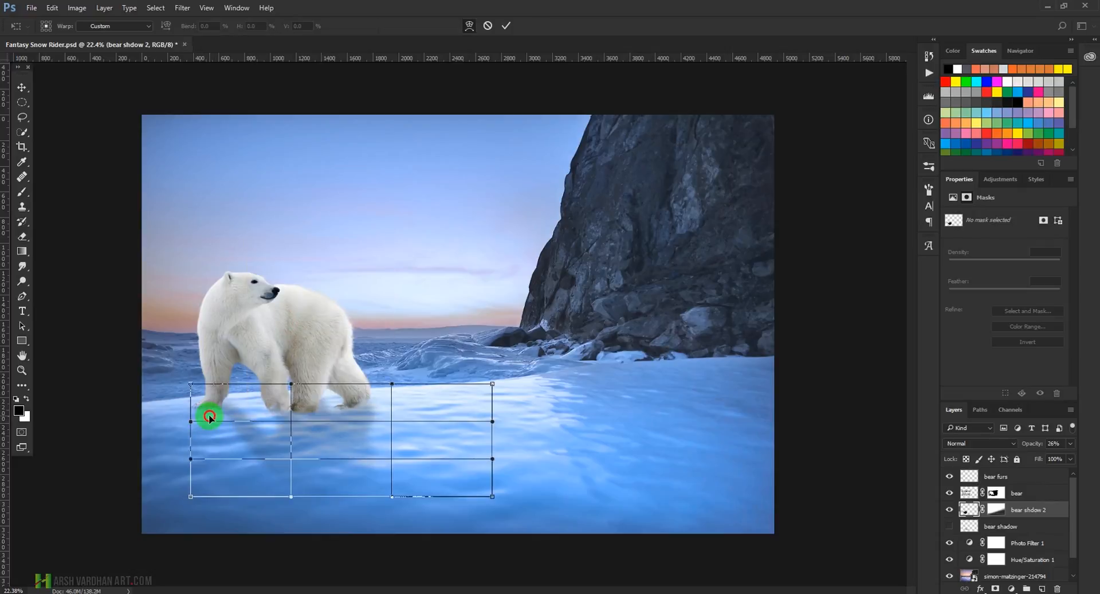
pyautogui.moveTo(210, 415); pyautogui.dragTo(198, 421)
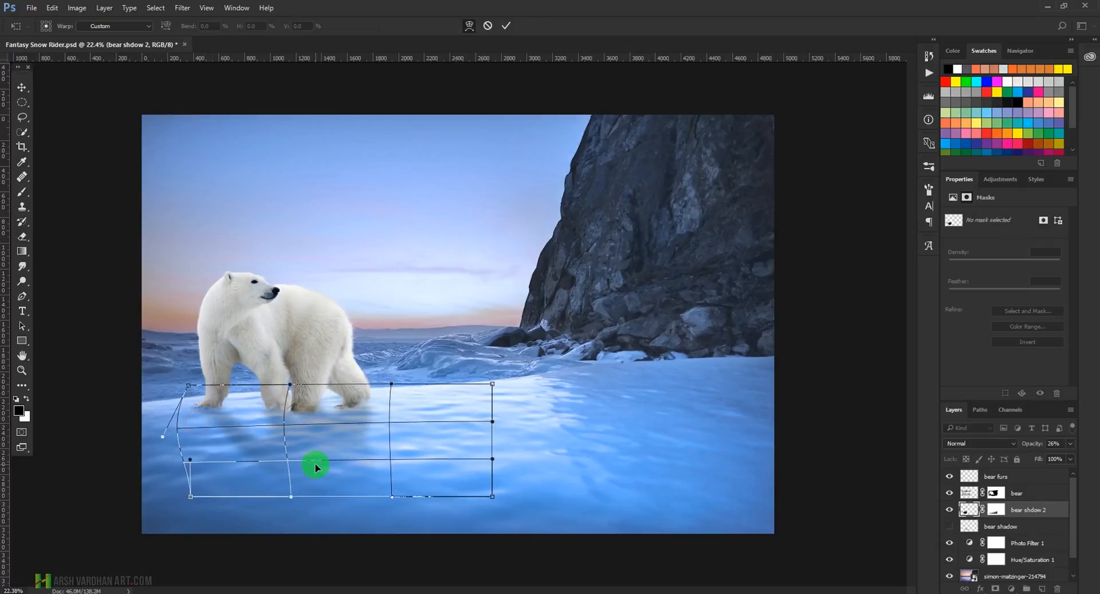
pyautogui.press('Return')
# - Save the document and compare the image with the "bear shdow 2" layer hidden and shown
pyautogui.moveTo(394, 426); pyautogui.dragTo(344, 379)
pyautogui.hotkey('ctrl', 's')
pyautogui.click(949, 510)
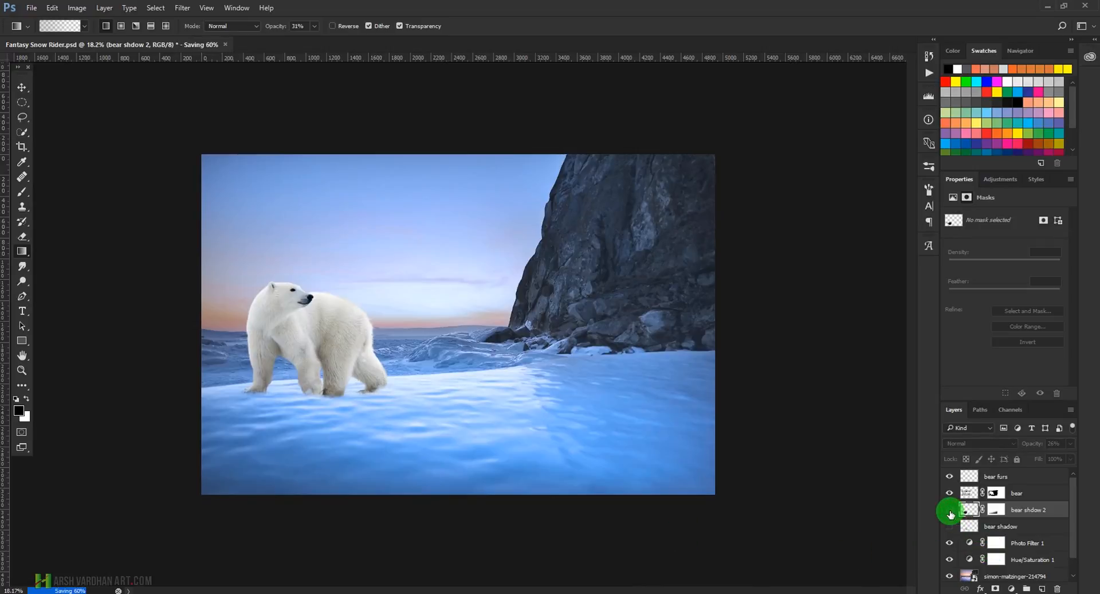
pyautogui.click(950, 510)
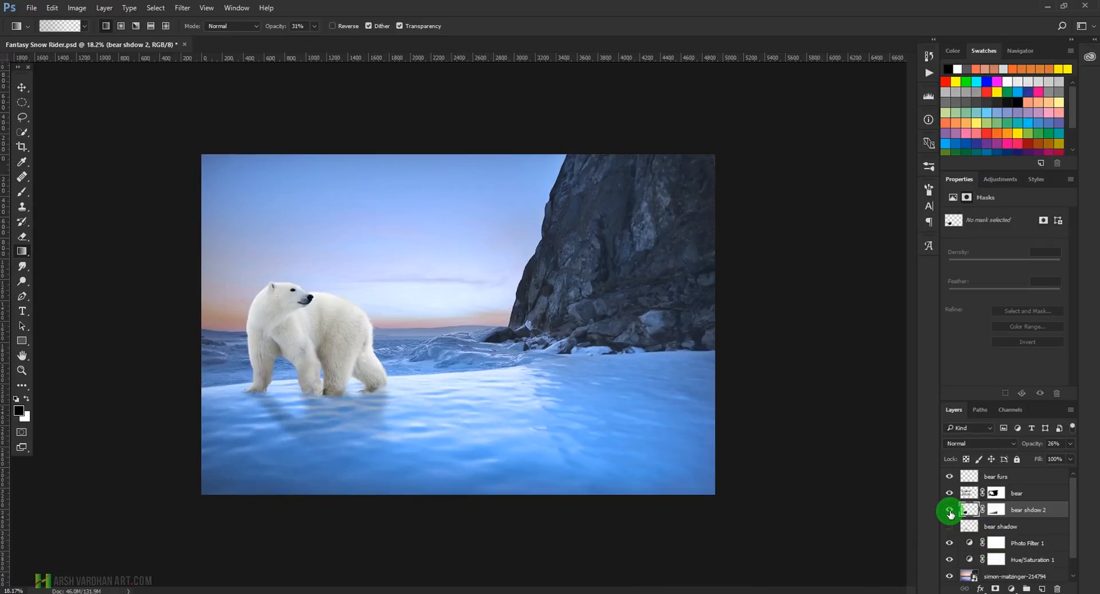
pyautogui.hotkey('ctrl', 's')
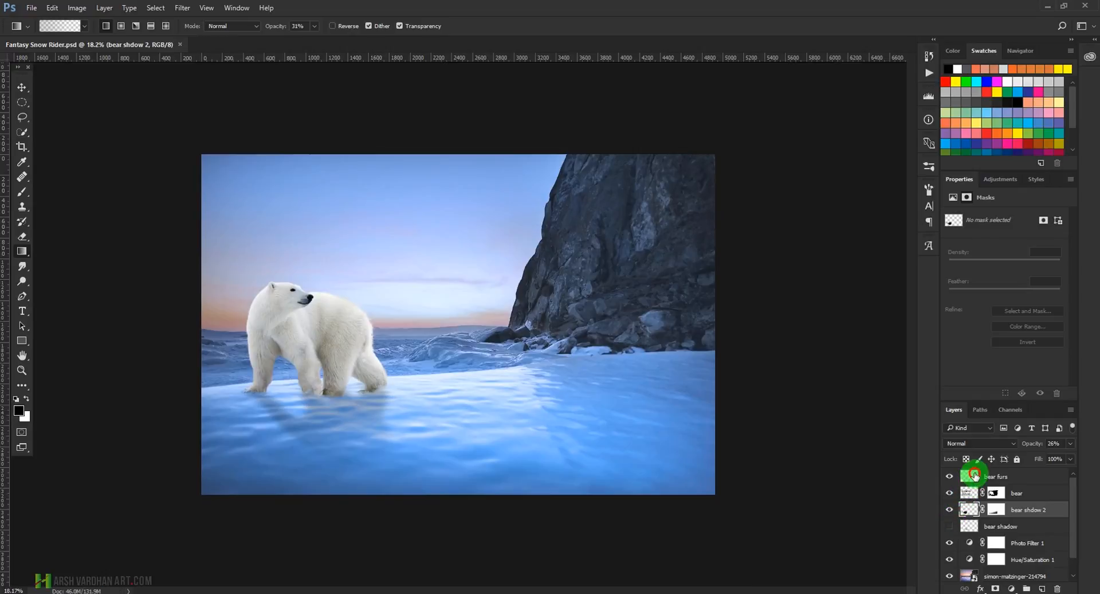
# - Show the "horse-rider-girl-fantasy" layer above "bear furs" and convert it to a Smart Object
pyautogui.click(974, 476)
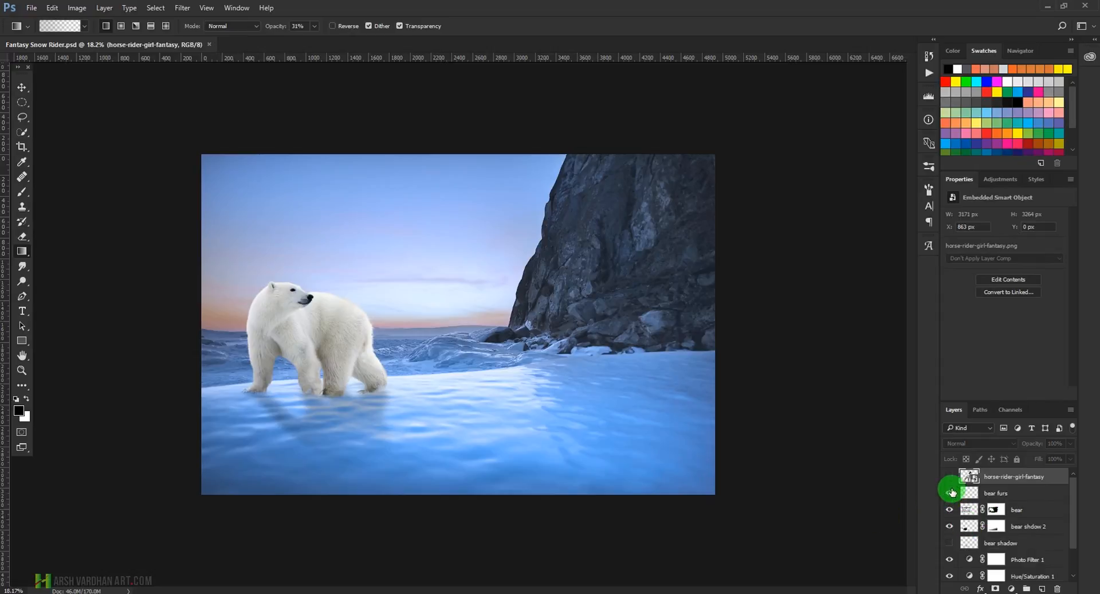
pyautogui.click(950, 478)
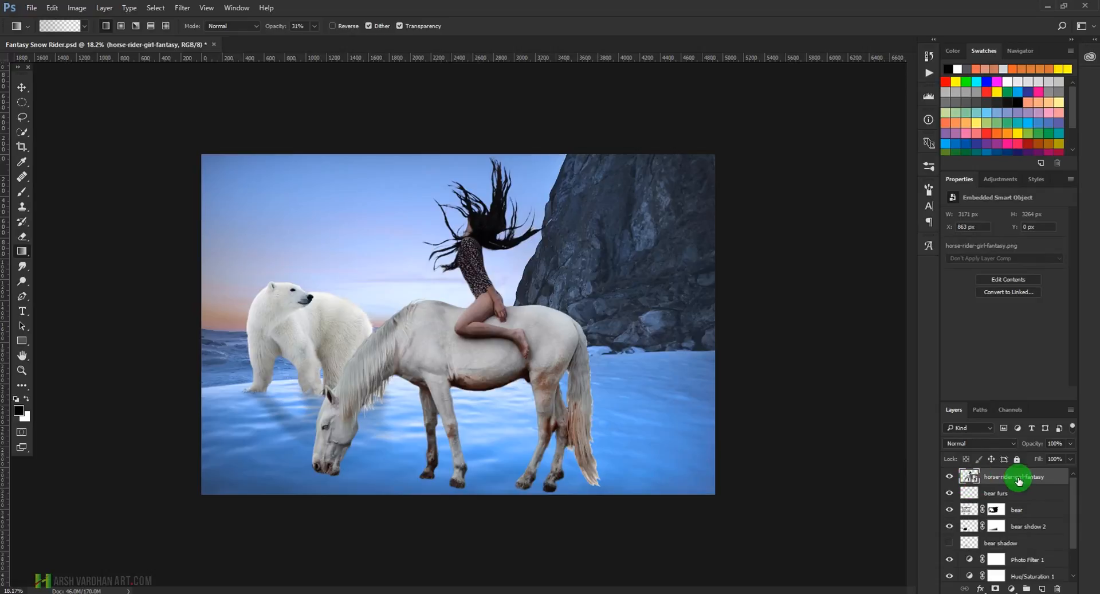
pyautogui.rightClick(1058, 480)
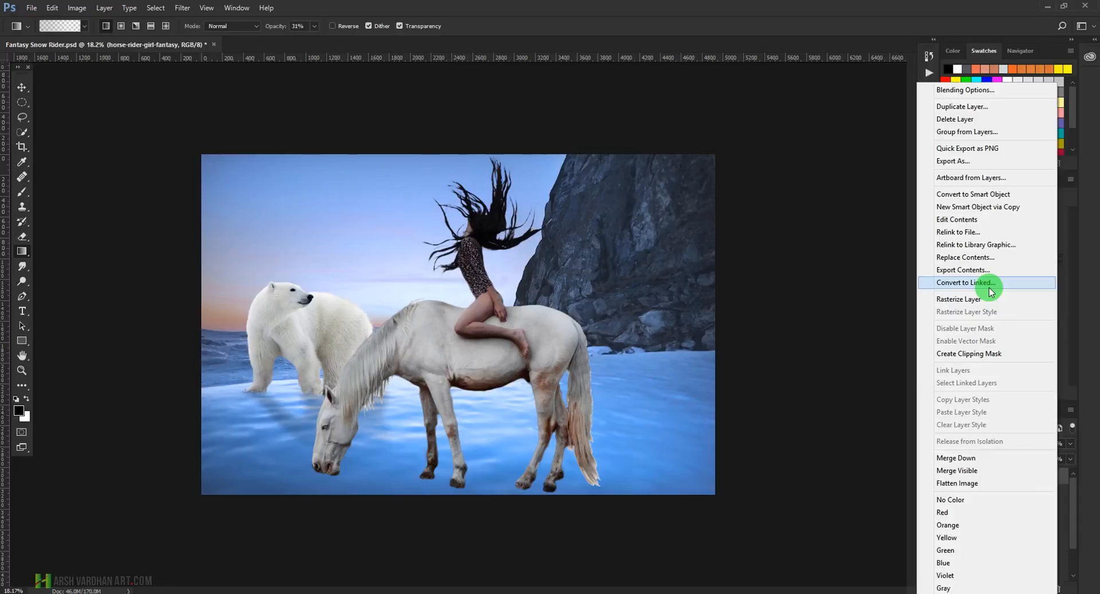
pyautogui.click(985, 198)
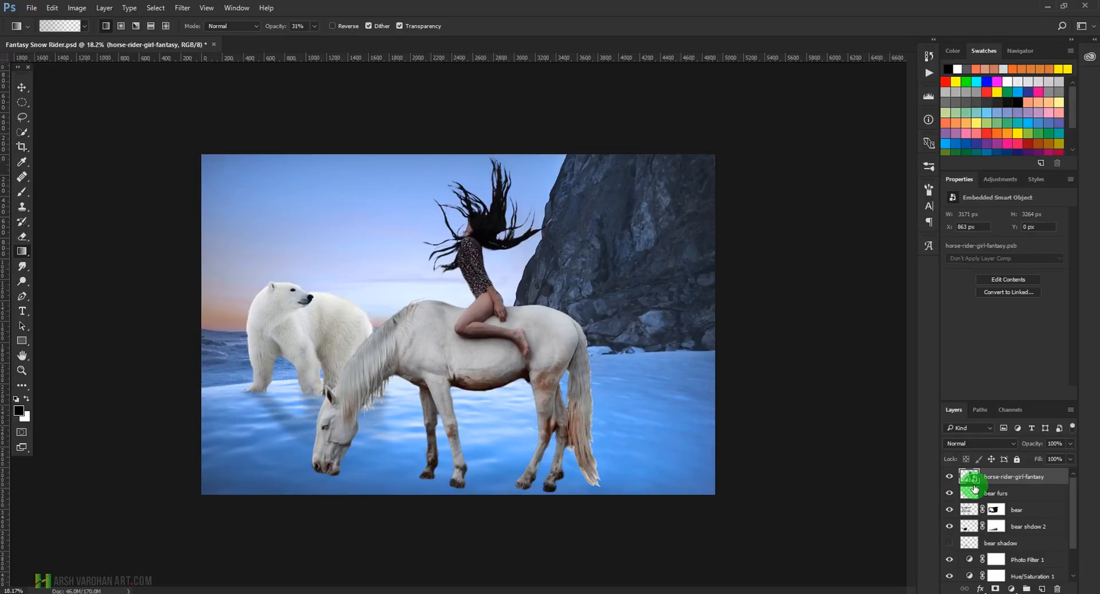
# - Scale the horse rider to about 78.3% and move it over the polar bear
pyautogui.hotkey('ctrl', 't')
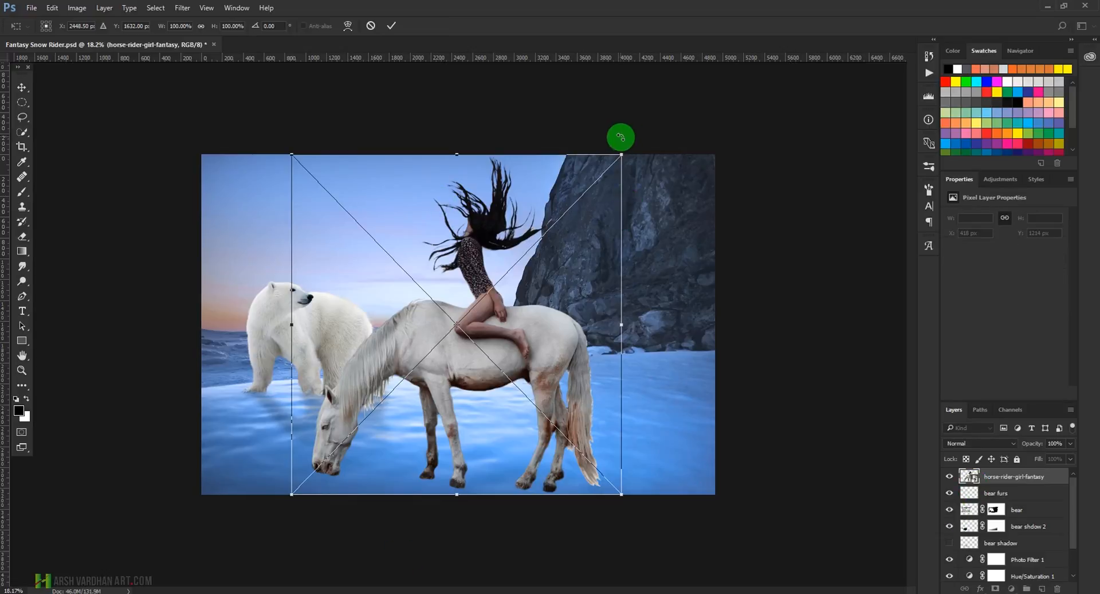
pyautogui.moveTo(622, 155); pyautogui.dragTo(587, 189)
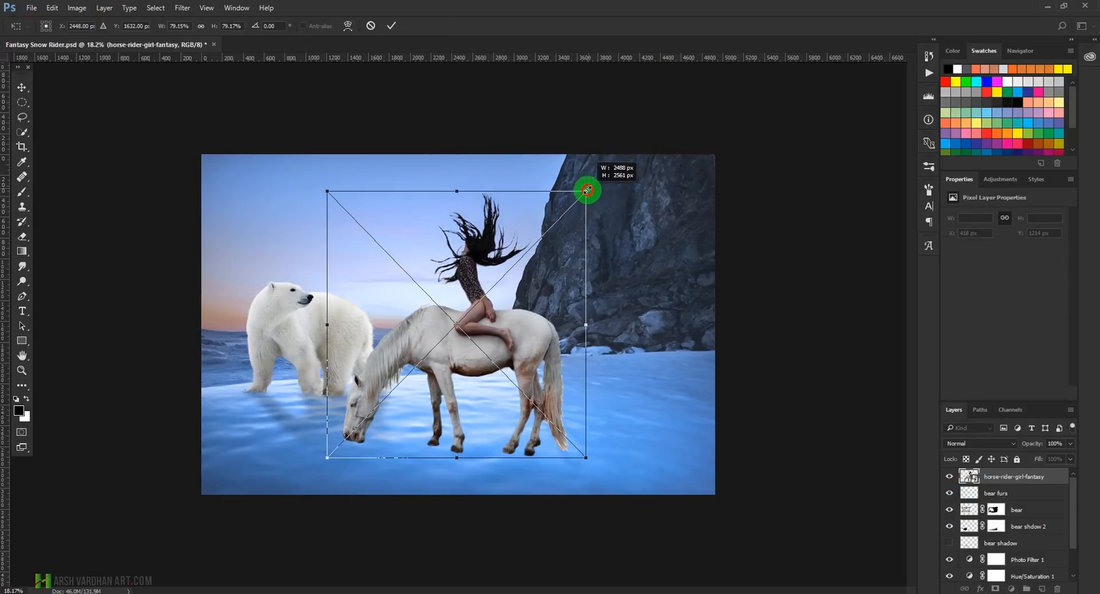
pyautogui.moveTo(500, 322); pyautogui.dragTo(353, 310)
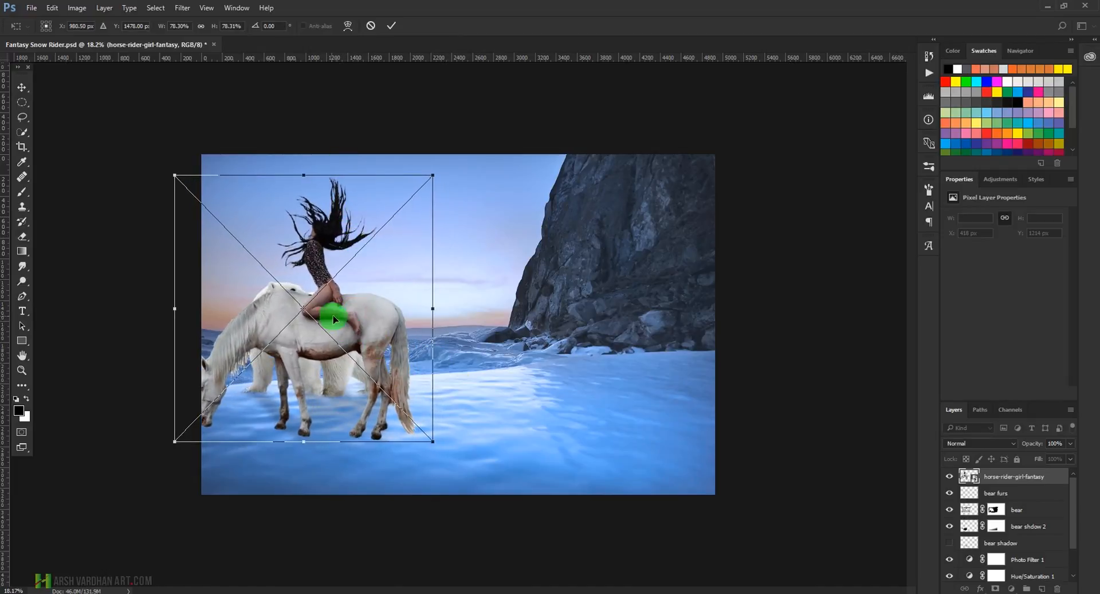
pyautogui.click(394, 25)
# - Lower the horse rider layer's opacity to 59% and shift it slightly so the rider lines up with the bear's back
pyautogui.click(1070, 444)
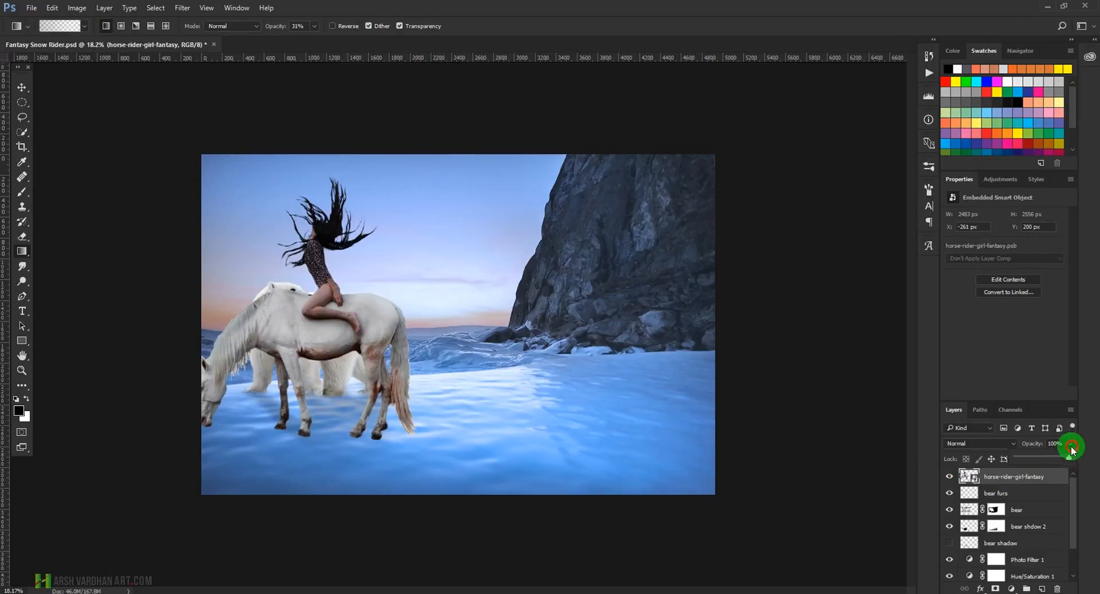
pyautogui.moveTo(1049, 459); pyautogui.dragTo(1049, 458)
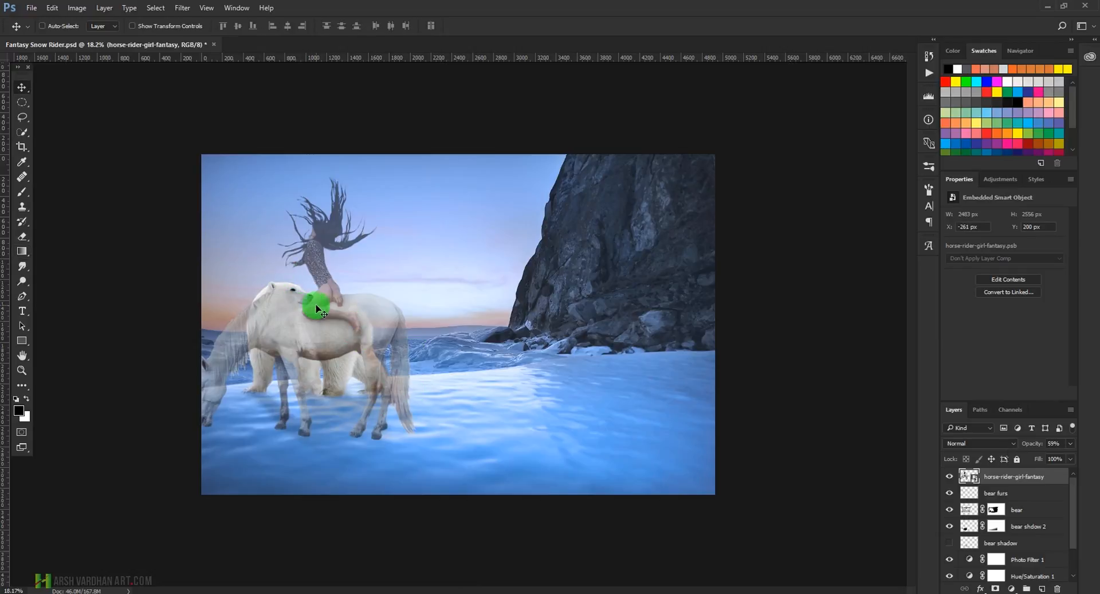
pyautogui.moveTo(355, 334); pyautogui.dragTo(321, 305)
pyautogui.keyDown('ctrl'); pyautogui.click(344, 311); pyautogui.keyUp('ctrl')
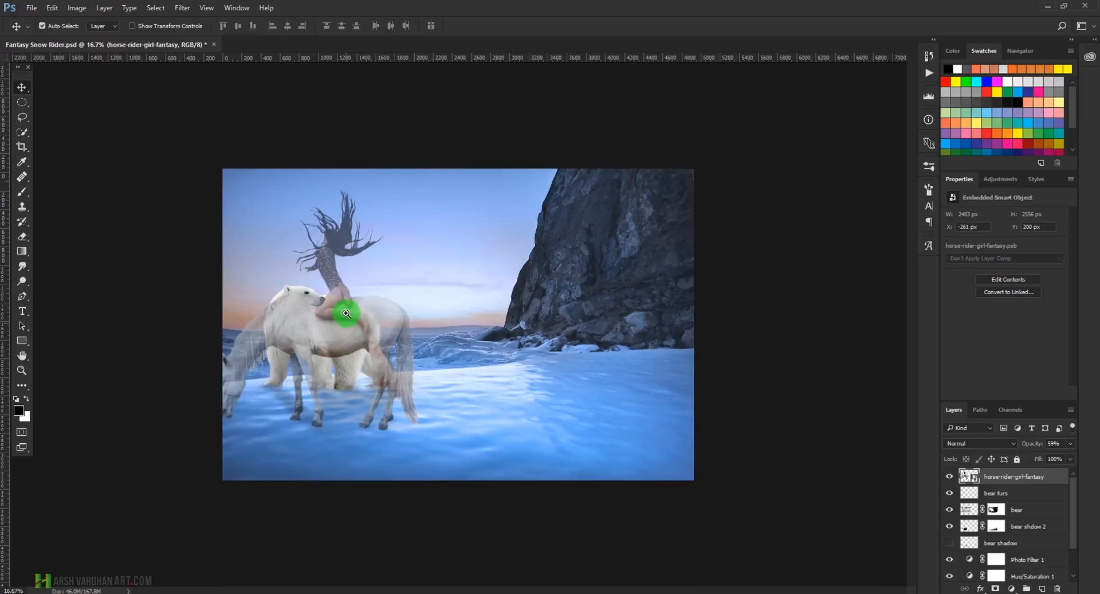
pyautogui.keyDown('ctrl'); pyautogui.click(347, 311); pyautogui.keyUp('ctrl')
pyautogui.keyDown('ctrl'); pyautogui.click(346, 312); pyautogui.keyUp('ctrl')
pyautogui.moveTo(258, 282)
pyautogui.mouseDown()
pyautogui.moveTo(253, 293)
pyautogui.moveTo(247, 281)
pyautogui.mouseUp()
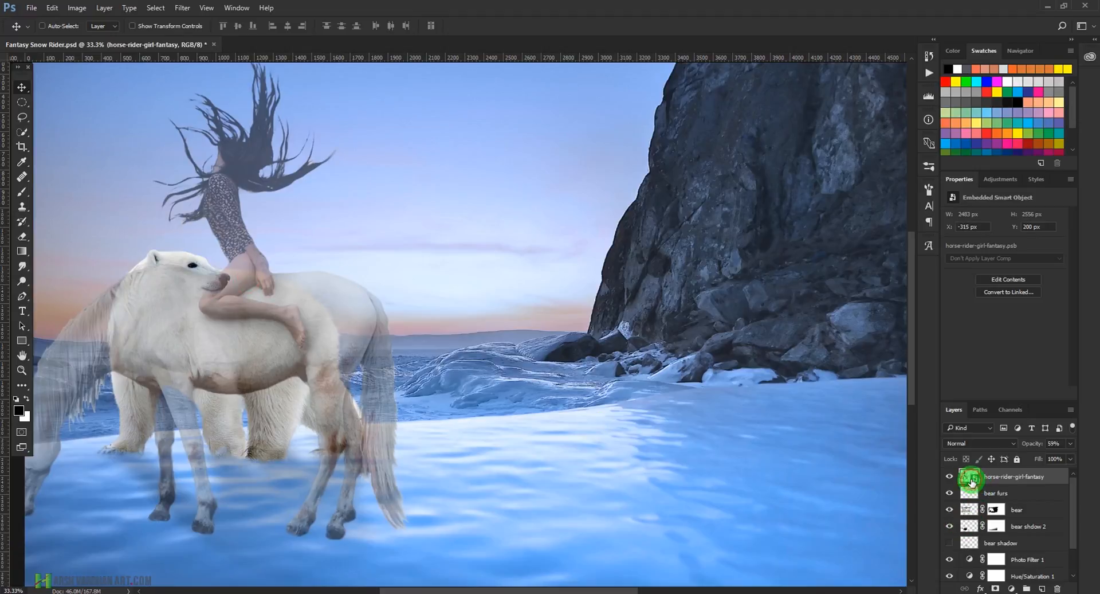
# - Add a layer mask to the horse rider layer and restore the layer's opacity to 100%
pyautogui.click(997, 589)
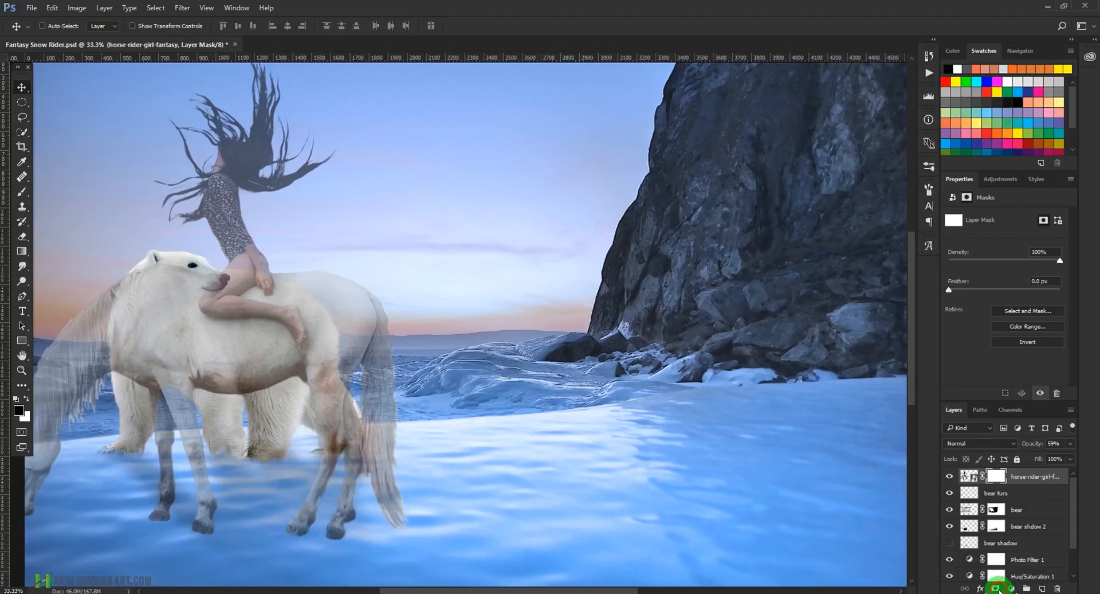
pyautogui.moveTo(228, 284); pyautogui.dragTo(272, 307)
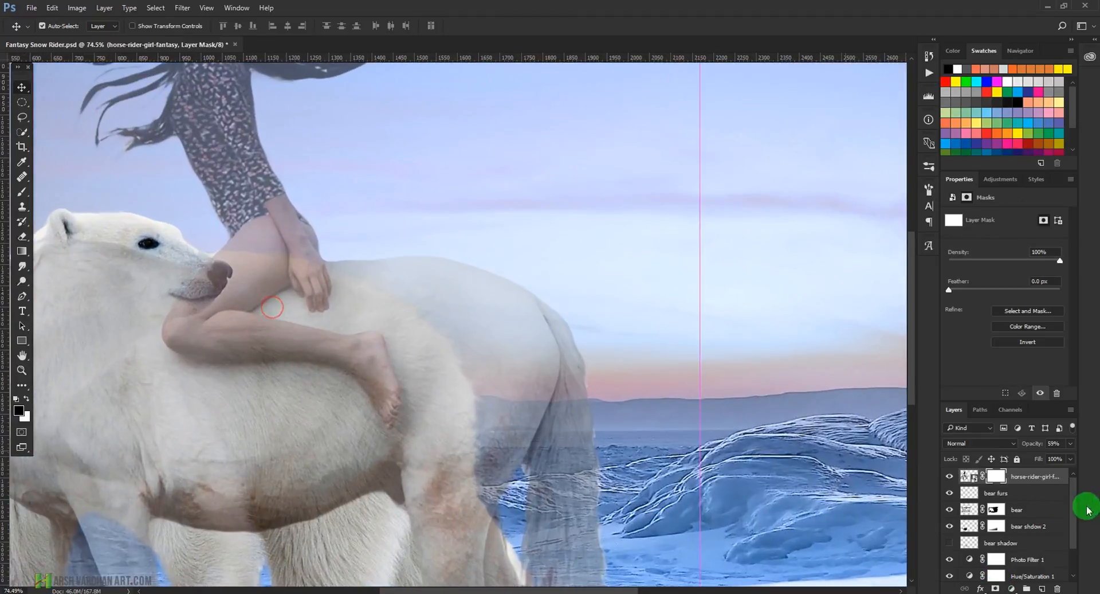
pyautogui.click(1070, 443)
pyautogui.moveTo(1047, 455); pyautogui.dragTo(1095, 459)
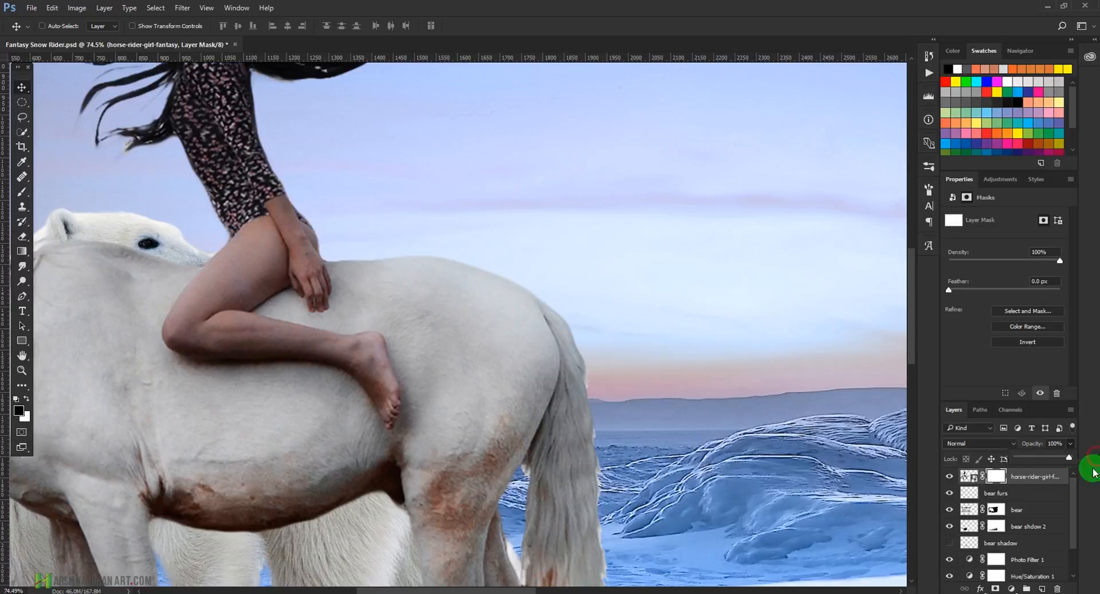
# - Trace a Pen tool path from the rider's thigh around the knee, along the underside of the leg and around the foot
pyautogui.moveTo(292, 271); pyautogui.dragTo(421, 313)
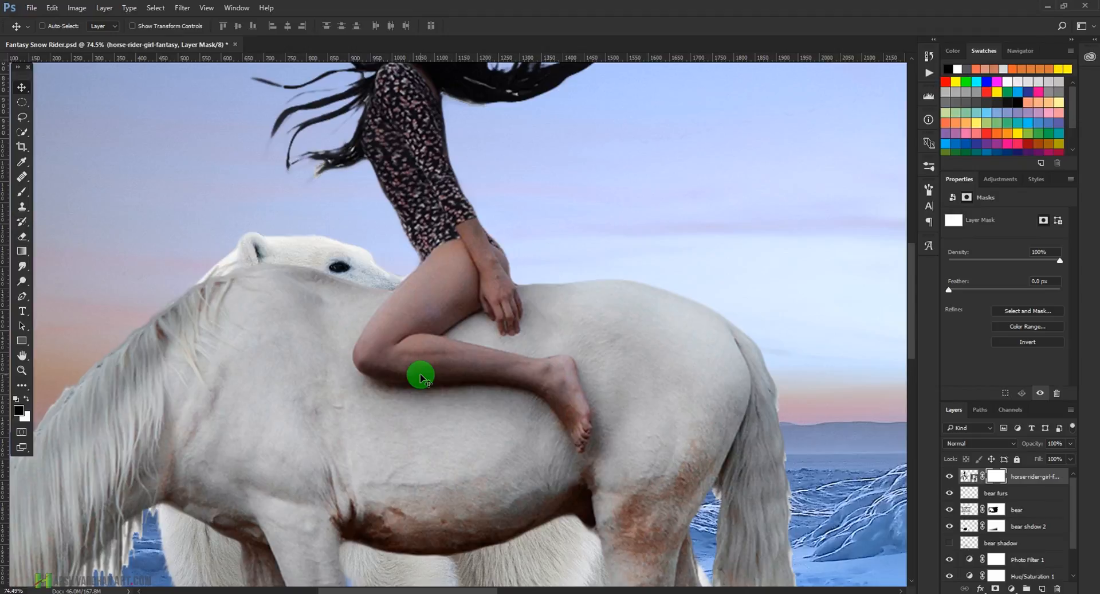
pyautogui.press('p')
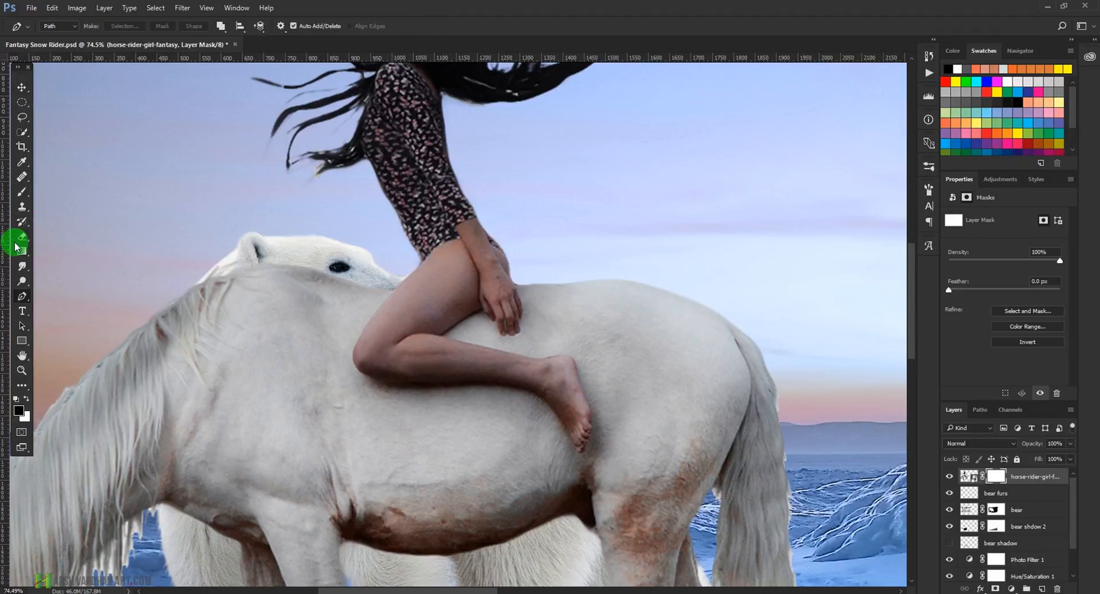
pyautogui.click(397, 288)
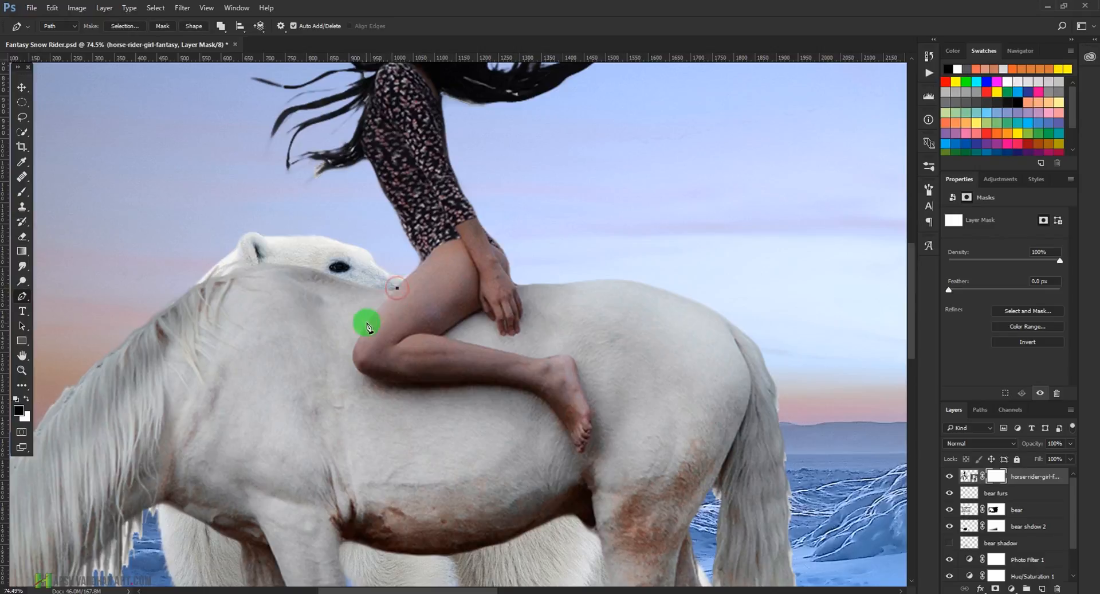
pyautogui.moveTo(358, 341); pyautogui.dragTo(573, 446)
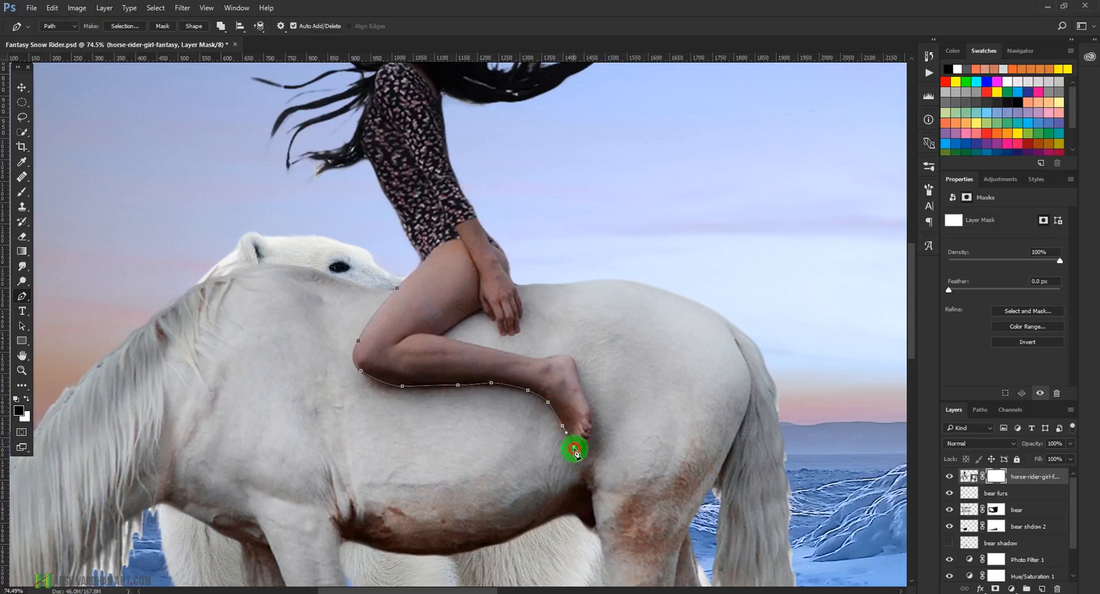
pyautogui.click(586, 448)
pyautogui.click(589, 439)
pyautogui.click(594, 432)
pyautogui.click(593, 419)
pyautogui.moveTo(593, 412); pyautogui.dragTo(586, 403)
pyautogui.click(583, 394)
pyautogui.click(578, 377)
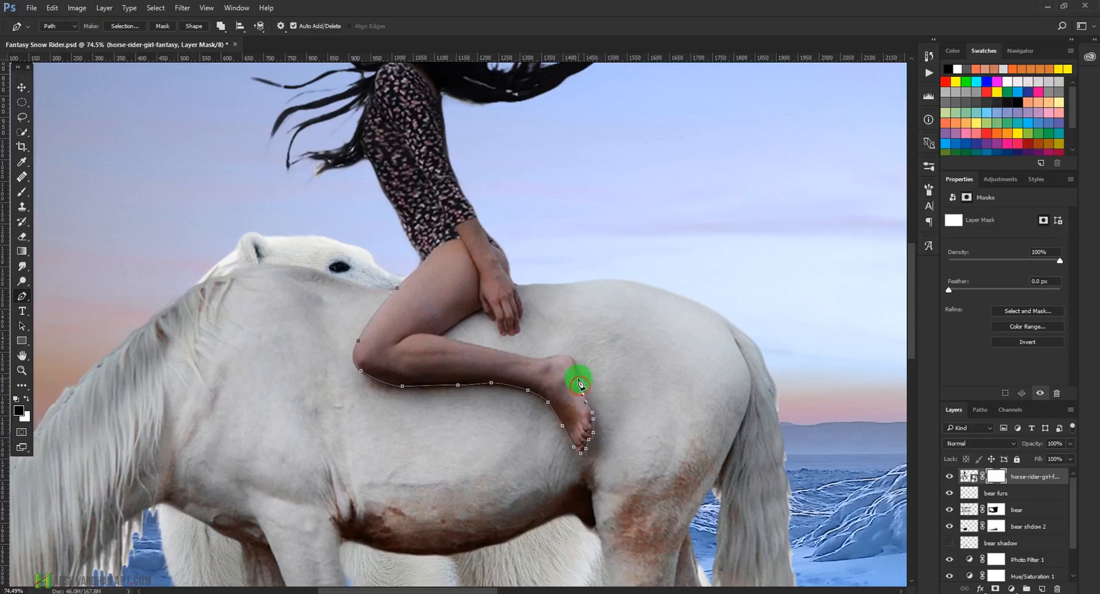
pyautogui.click(572, 358)
pyautogui.moveTo(573, 358); pyautogui.dragTo(561, 356)
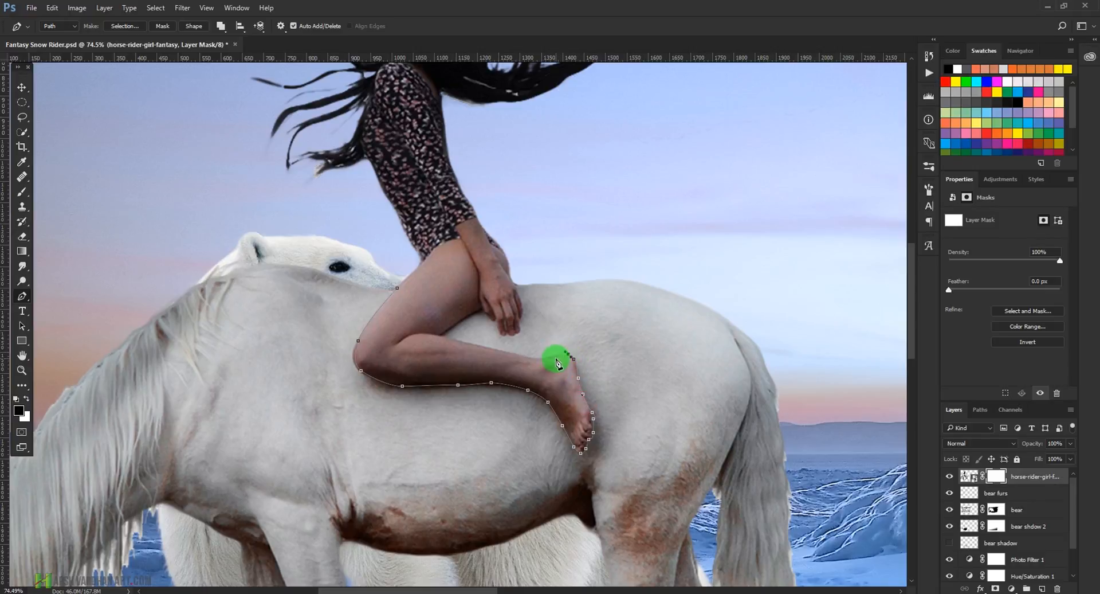
# - Continue the path along the top of the calf, under the thigh and around the rider's hand up to the hip
pyautogui.click(534, 359)
pyautogui.moveTo(497, 354); pyautogui.dragTo(478, 320)
pyautogui.click(441, 335)
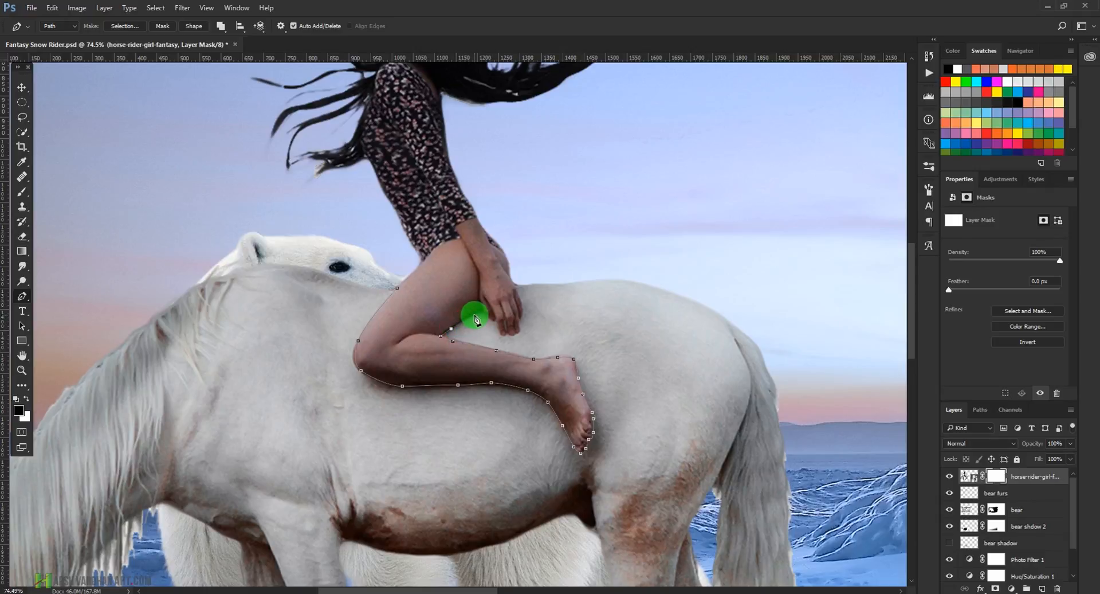
pyautogui.moveTo(481, 312); pyautogui.dragTo(500, 338)
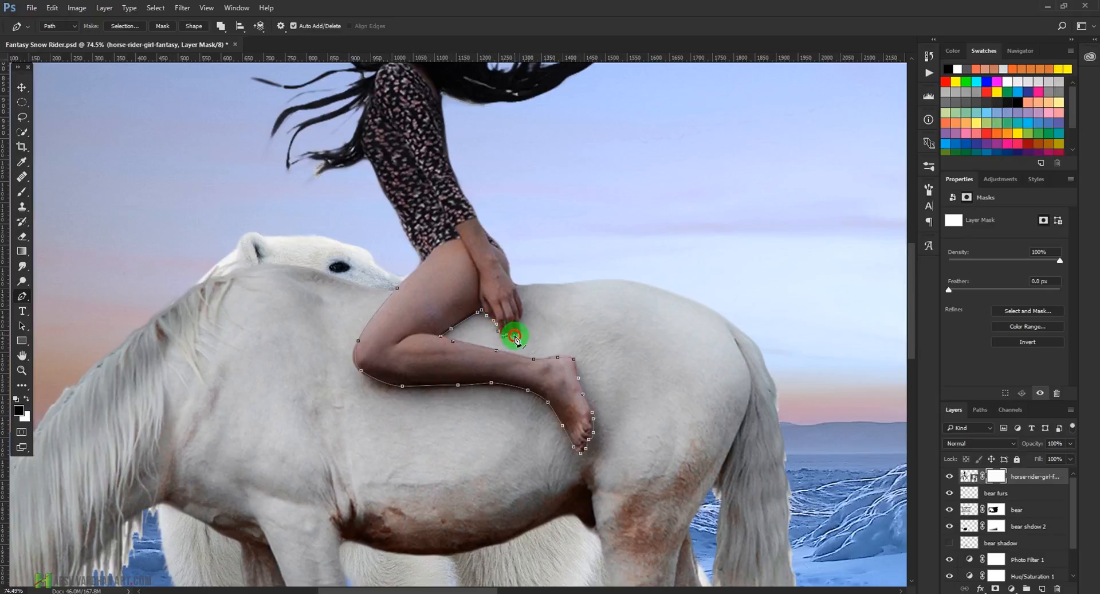
pyautogui.moveTo(520, 335); pyautogui.dragTo(511, 270)
# - Extend the path loosely around the horse's whole body and close it at the rider's thigh
pyautogui.click(551, 255)
pyautogui.click(651, 251)
pyautogui.click(754, 258)
pyautogui.click(791, 277)
pyautogui.keyDown('ctrl'); pyautogui.click(663, 364); pyautogui.keyUp('ctrl')
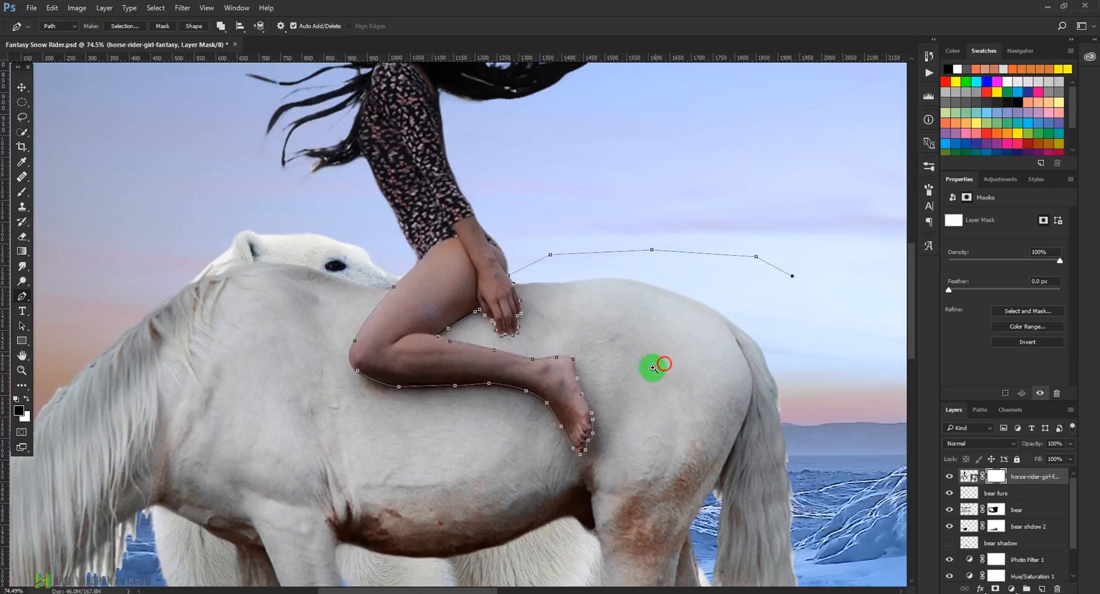
pyautogui.keyDown('alt'); pyautogui.click(557, 361); pyautogui.keyUp('alt')
pyautogui.keyDown('alt'); pyautogui.click(557, 363); pyautogui.keyUp('alt')
pyautogui.keyDown('alt'); pyautogui.click(592, 371); pyautogui.keyUp('alt')
pyautogui.keyDown('alt'); pyautogui.click(612, 386); pyautogui.keyUp('alt')
pyautogui.click(708, 409)
pyautogui.click(441, 408)
pyautogui.click(422, 486)
pyautogui.click(386, 516)
pyautogui.click(331, 525)
pyautogui.click(260, 524)
pyautogui.click(167, 511)
pyautogui.click(72, 504)
pyautogui.click(72, 398)
pyautogui.click(91, 297)
pyautogui.click(150, 255)
pyautogui.click(199, 256)
pyautogui.click(236, 284)
pyautogui.click(253, 286)
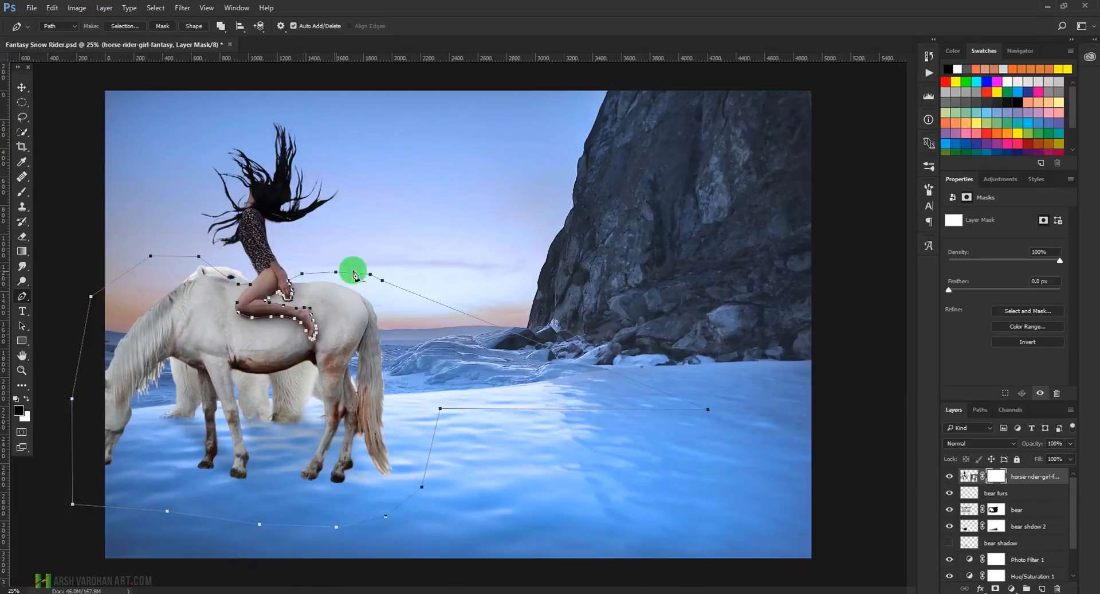
# - Convert the path into a new anti-aliased selection and fill it with black on the layer mask to hide the horse
pyautogui.click(123, 26)
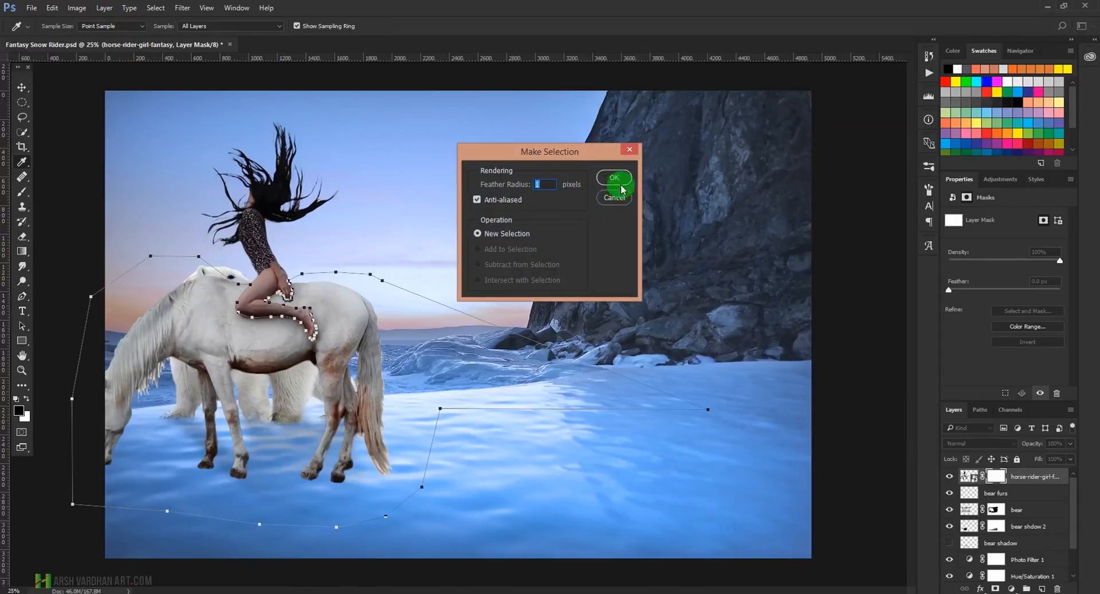
pyautogui.click(545, 184)
pyautogui.doubleClick(540, 184)
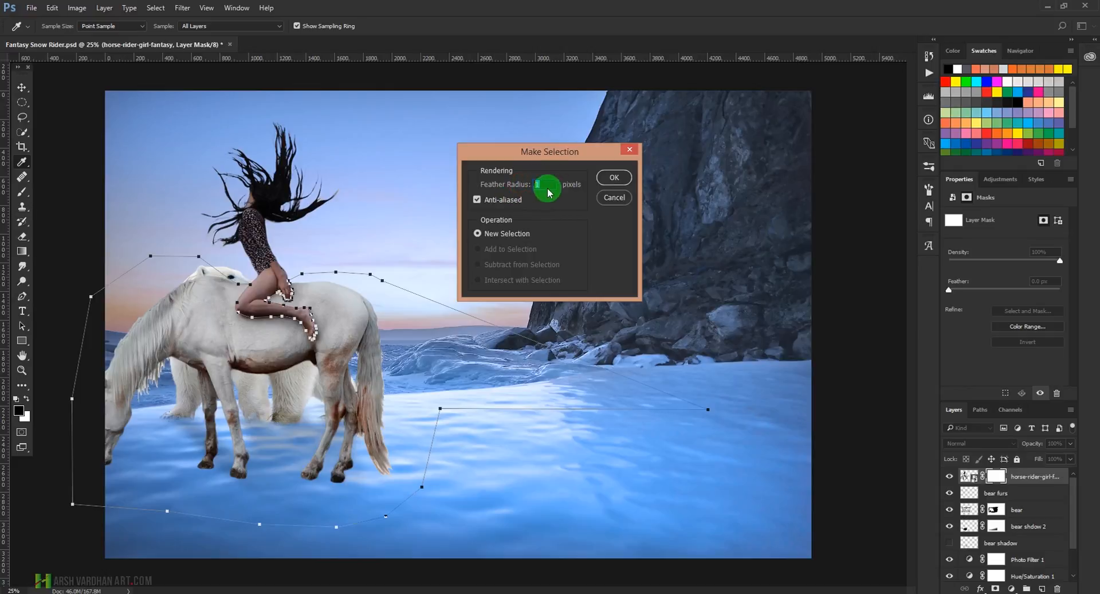
pyautogui.click(611, 179)
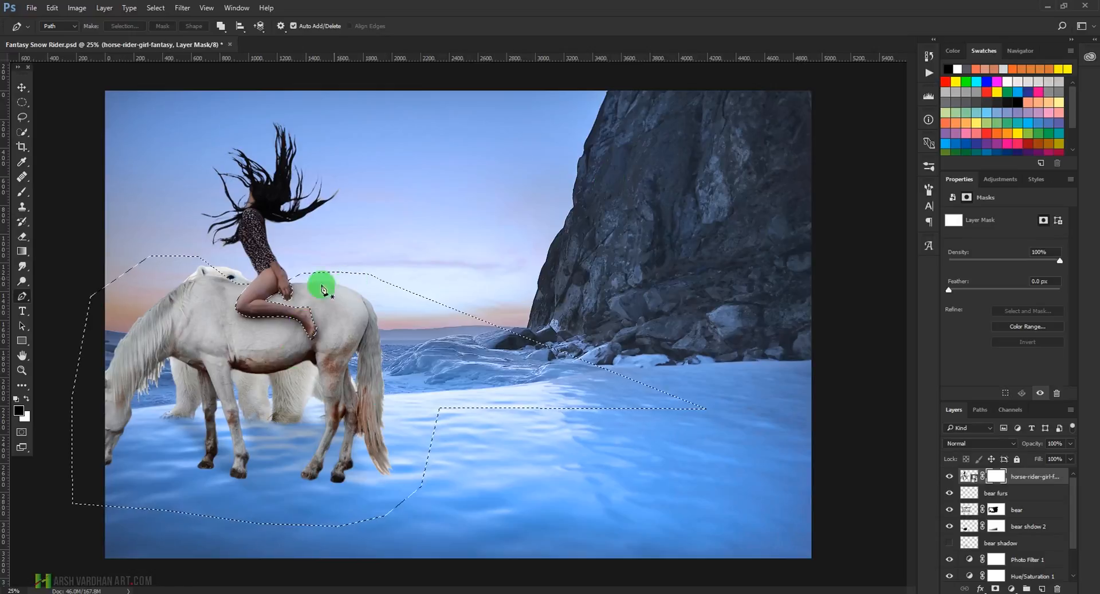
pyautogui.click(994, 476)
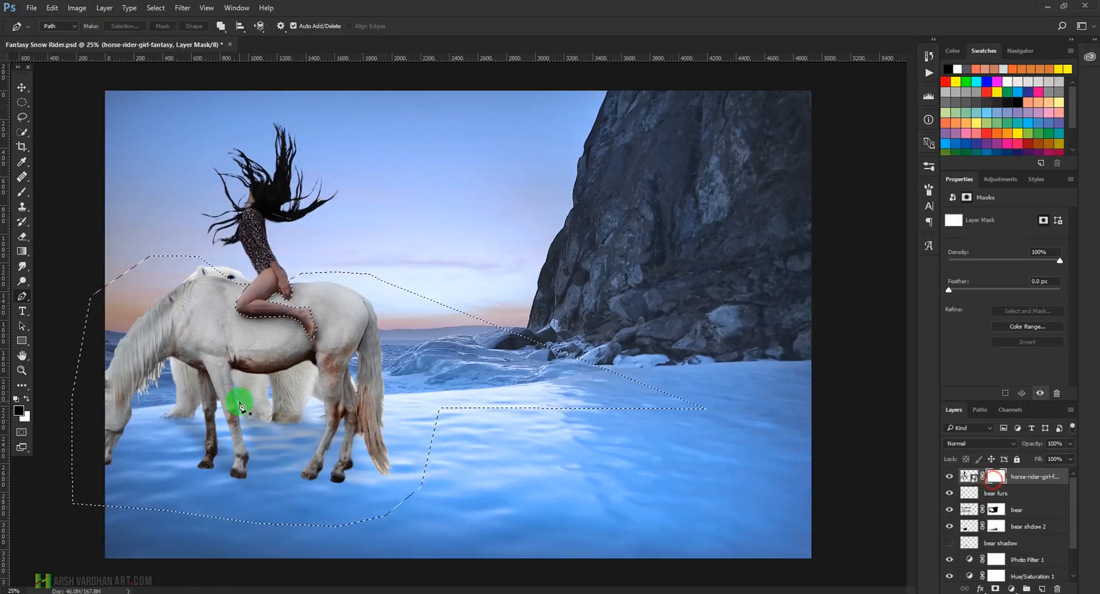
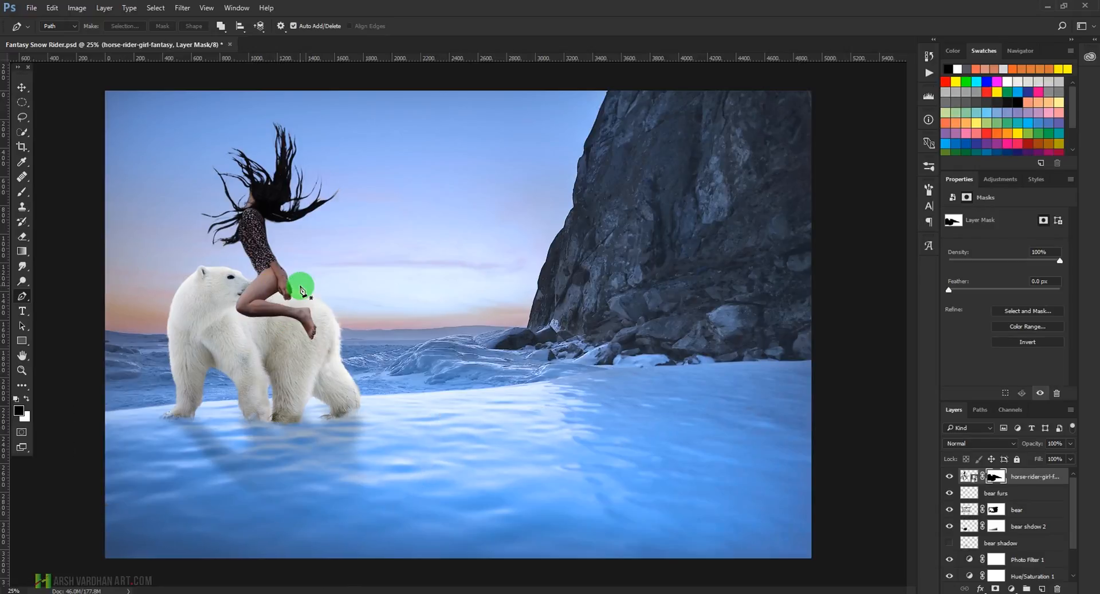
# - Scale the masked rider's Smart Object down to 82.28% to suit the bear's size
pyautogui.moveTo(281, 299)
pyautogui.mouseDown()
pyautogui.moveTo(327, 329)
pyautogui.moveTo(269, 318)
pyautogui.moveTo(285, 278)
pyautogui.mouseUp()
pyautogui.moveTo(351, 324); pyautogui.dragTo(431, 364)
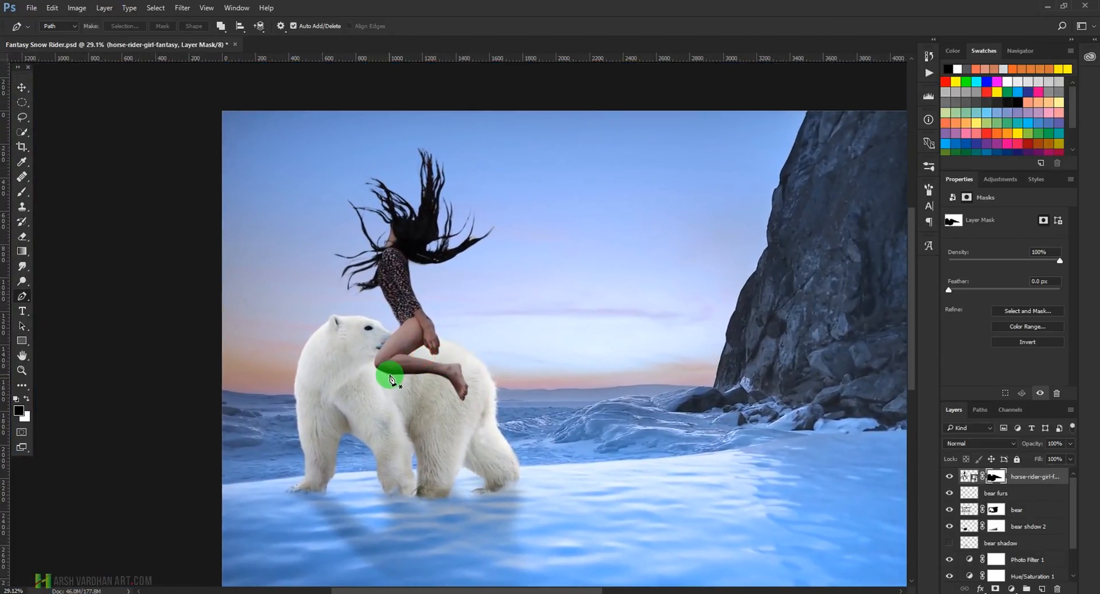
pyautogui.click(21, 87)
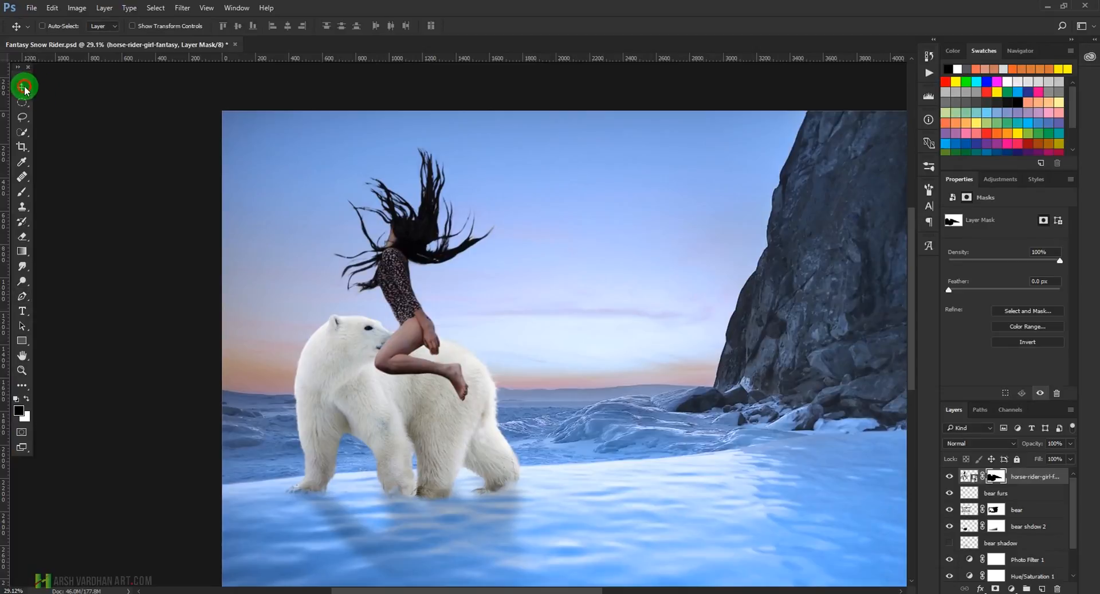
pyautogui.click(412, 329)
pyautogui.moveTo(413, 329)
pyautogui.mouseDown()
pyautogui.moveTo(423, 331)
pyautogui.moveTo(414, 335)
pyautogui.mouseUp()
pyautogui.click(968, 477)
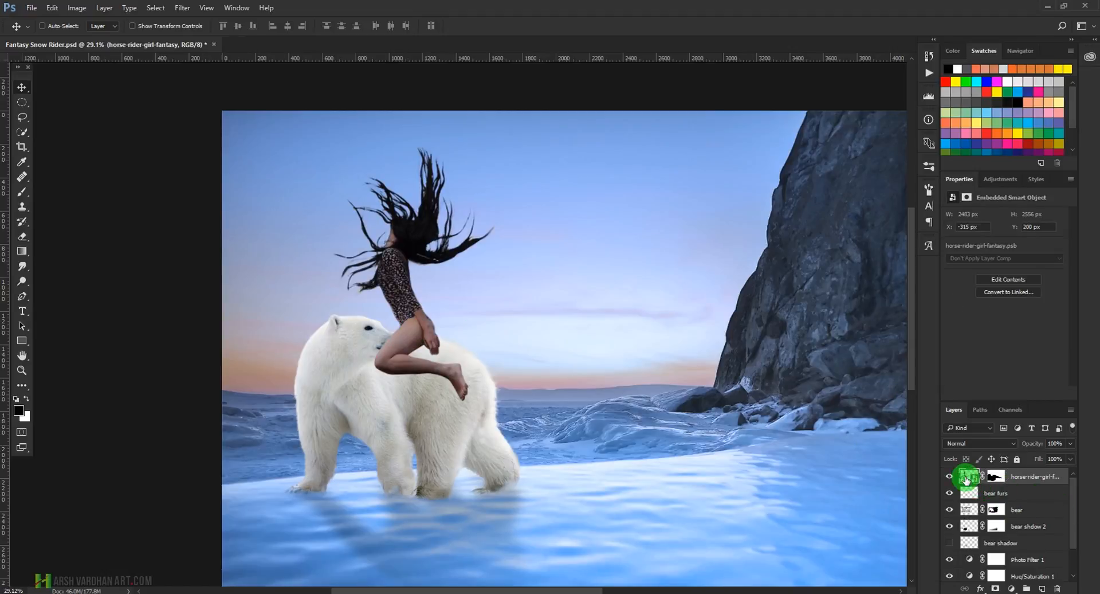
pyautogui.hotkey('ctrl', 't')
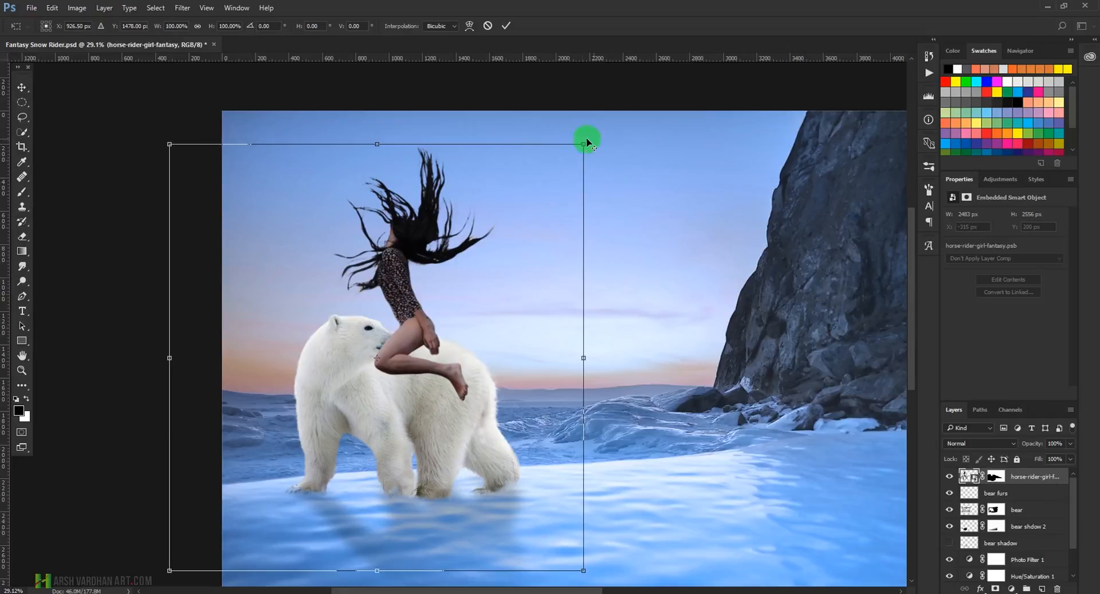
pyautogui.moveTo(586, 143); pyautogui.dragTo(547, 182)
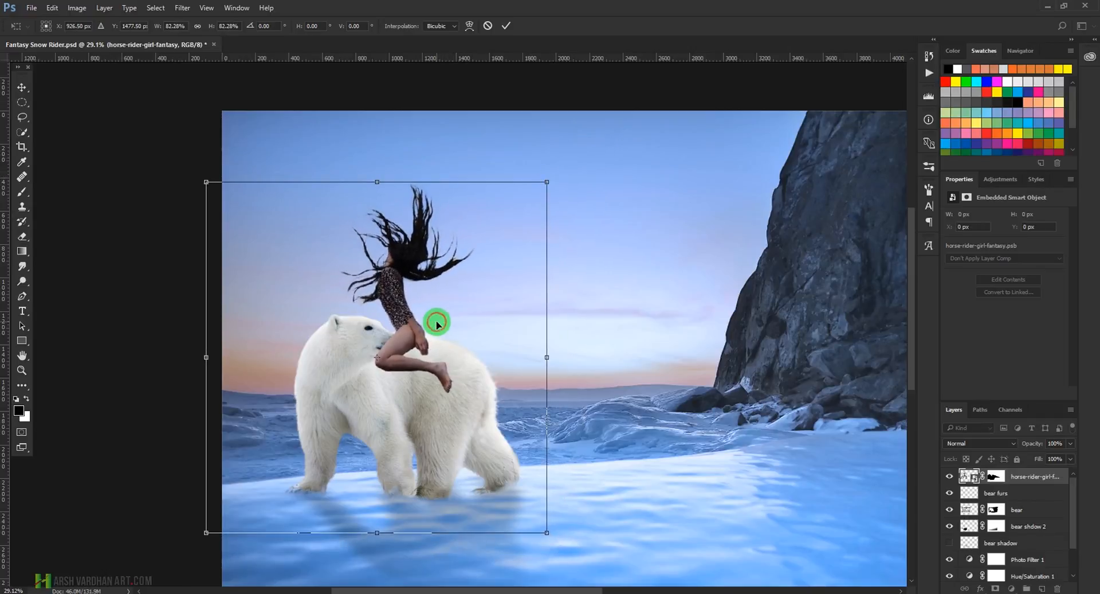
pyautogui.click(507, 27)
# - Position the masked rider on the polar bear's back and rotate her by about -3.1°
pyautogui.moveTo(419, 351); pyautogui.dragTo(453, 373)
pyautogui.moveTo(417, 333); pyautogui.dragTo(417, 333)
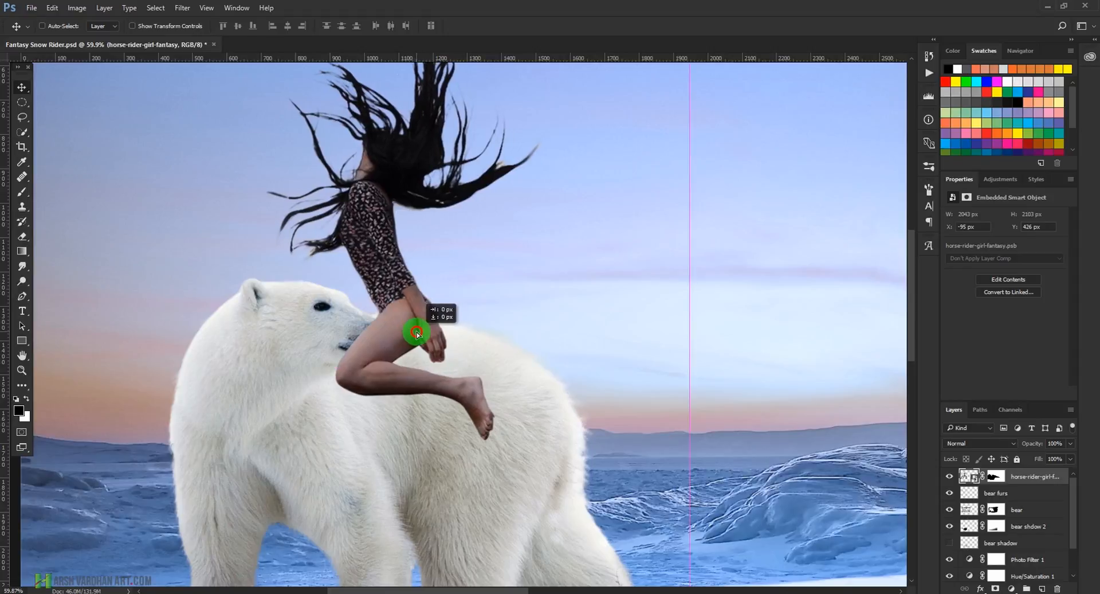
pyautogui.hotkey('ctrl', 't')
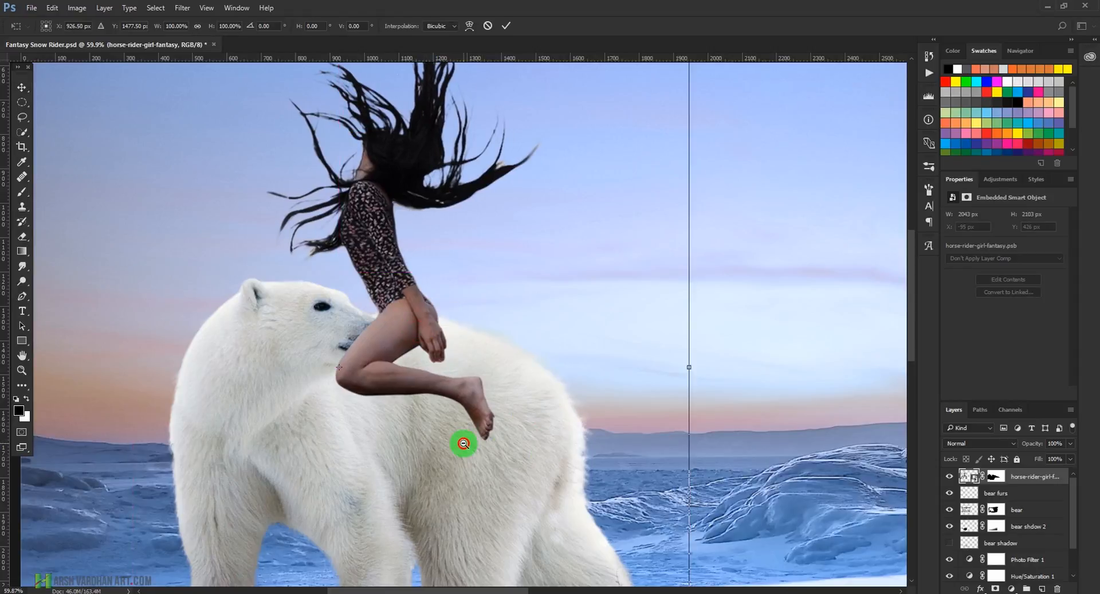
pyautogui.scroll(-2, 462, 444)
pyautogui.moveTo(599, 190); pyautogui.dragTo(585, 183)
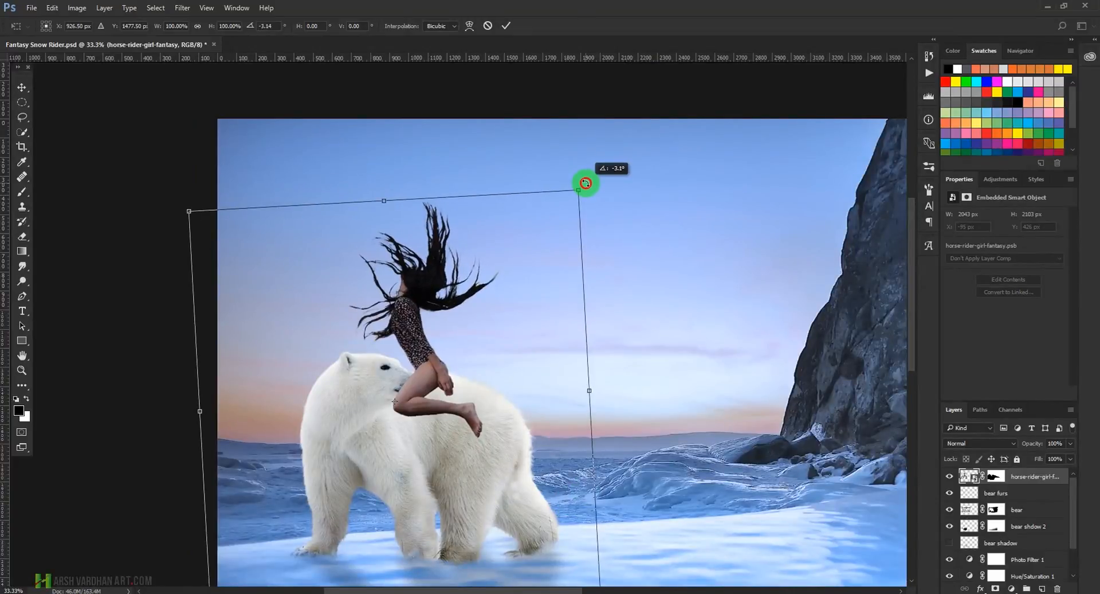
pyautogui.click(506, 26)
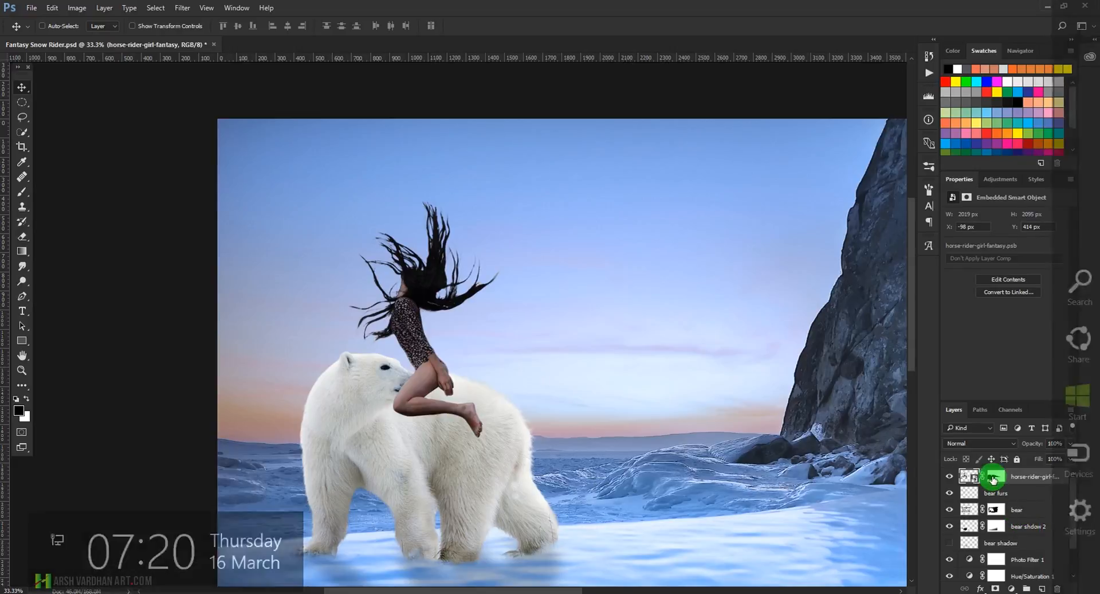
# - Target the rider layer's mask and lower the layer's opacity to 73% so the bear's snout shows through
pyautogui.click(997, 480)
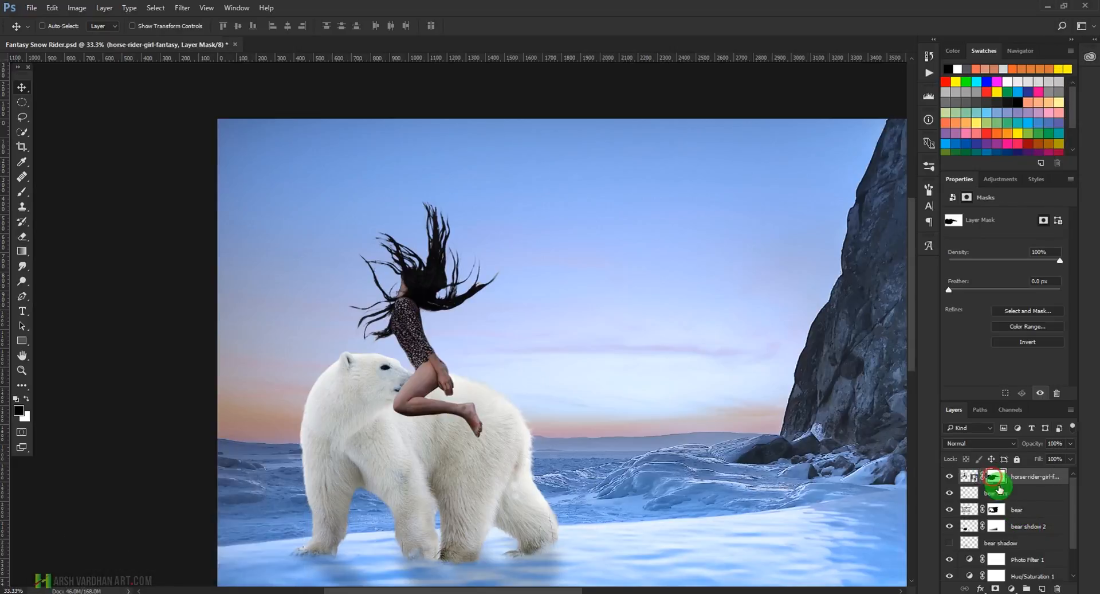
pyautogui.click(1070, 443)
pyautogui.click(1056, 456)
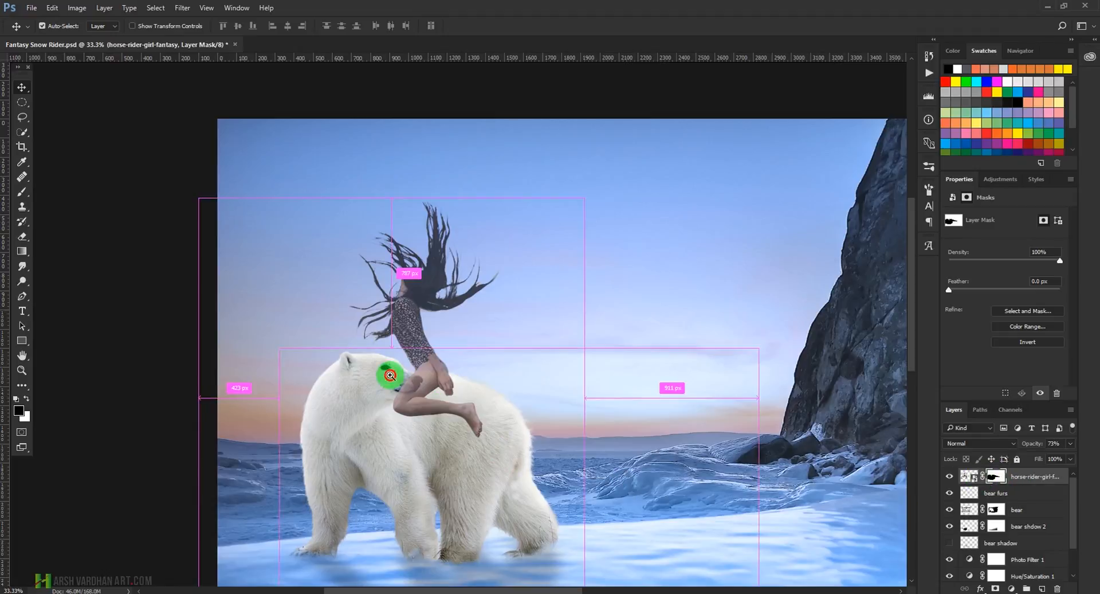
# - Set up the Brush tool with 58% opacity and a 20 px tip for masking around the bear's snout
pyautogui.moveTo(390, 375); pyautogui.dragTo(455, 418)
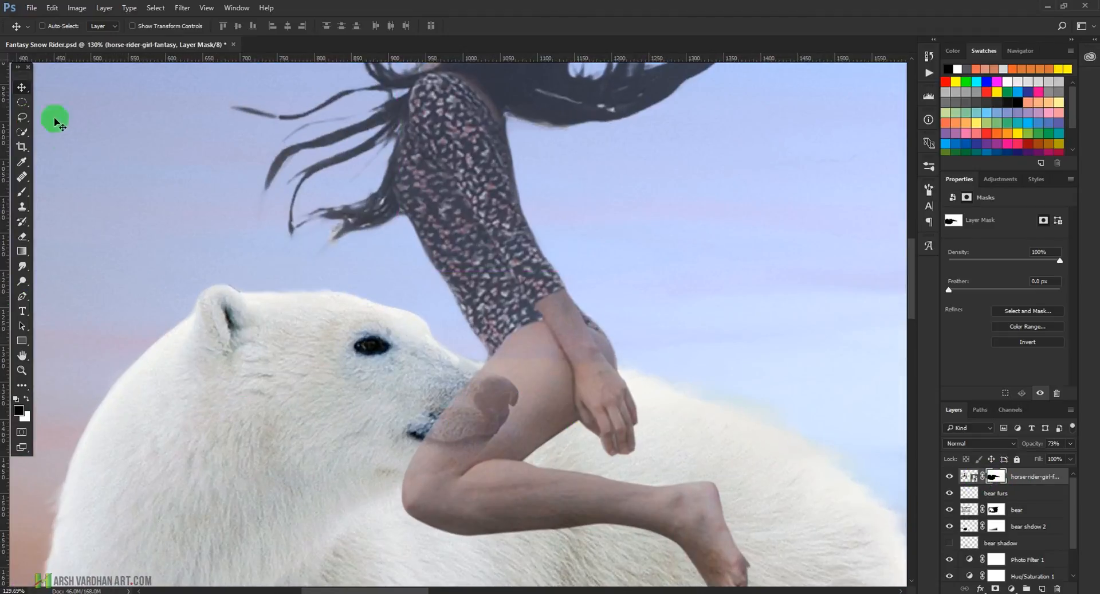
pyautogui.click(21, 193)
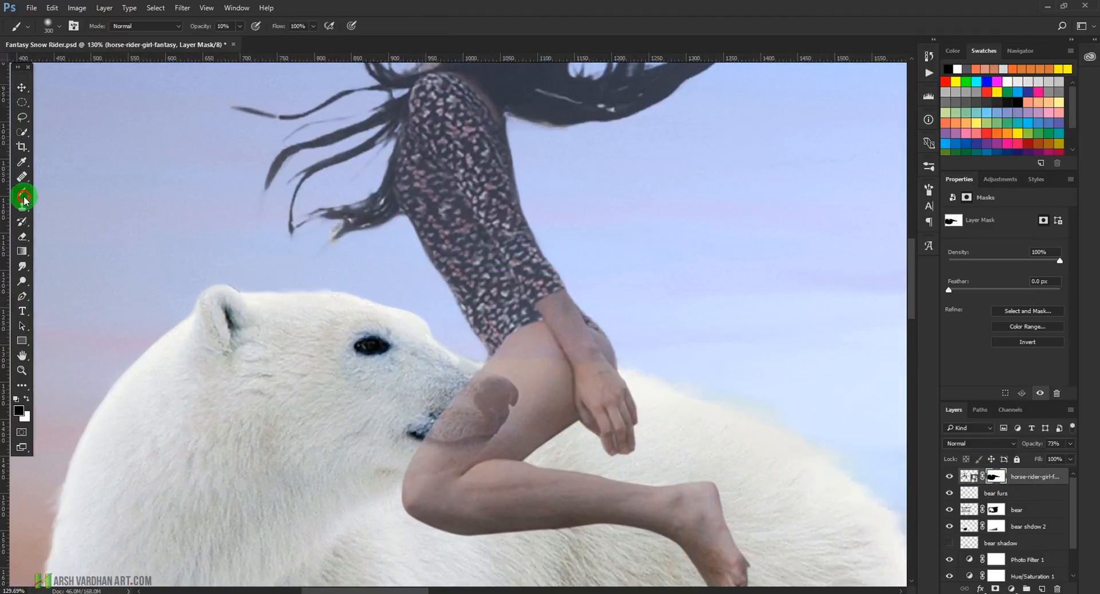
pyautogui.click(57, 26)
pyautogui.moveTo(88, 86); pyautogui.dragTo(75, 86)
pyautogui.click(415, 5)
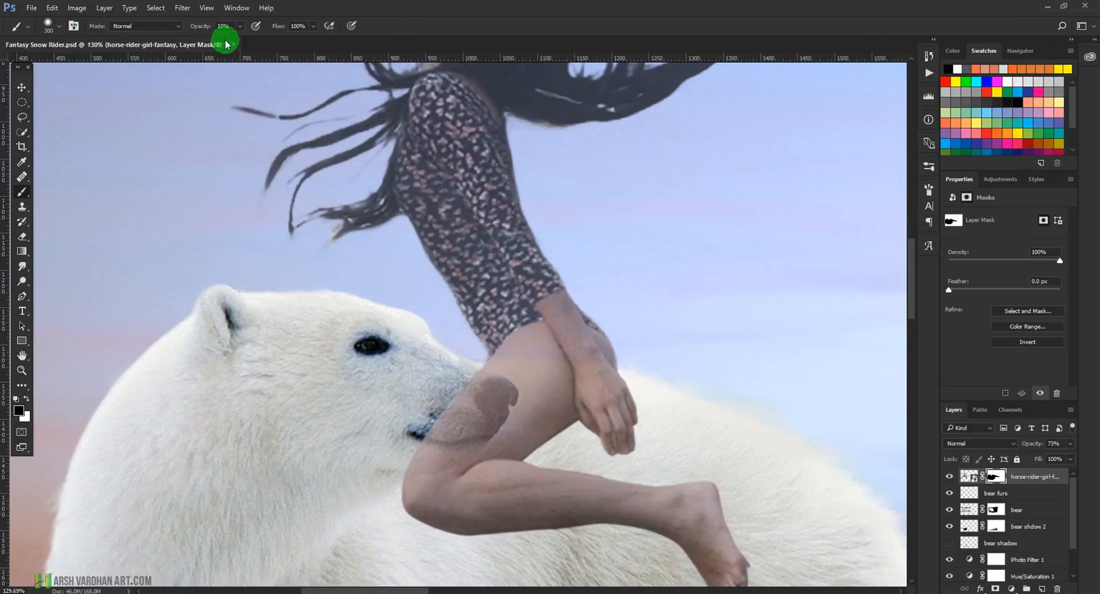
pyautogui.moveTo(240, 26); pyautogui.dragTo(266, 43)
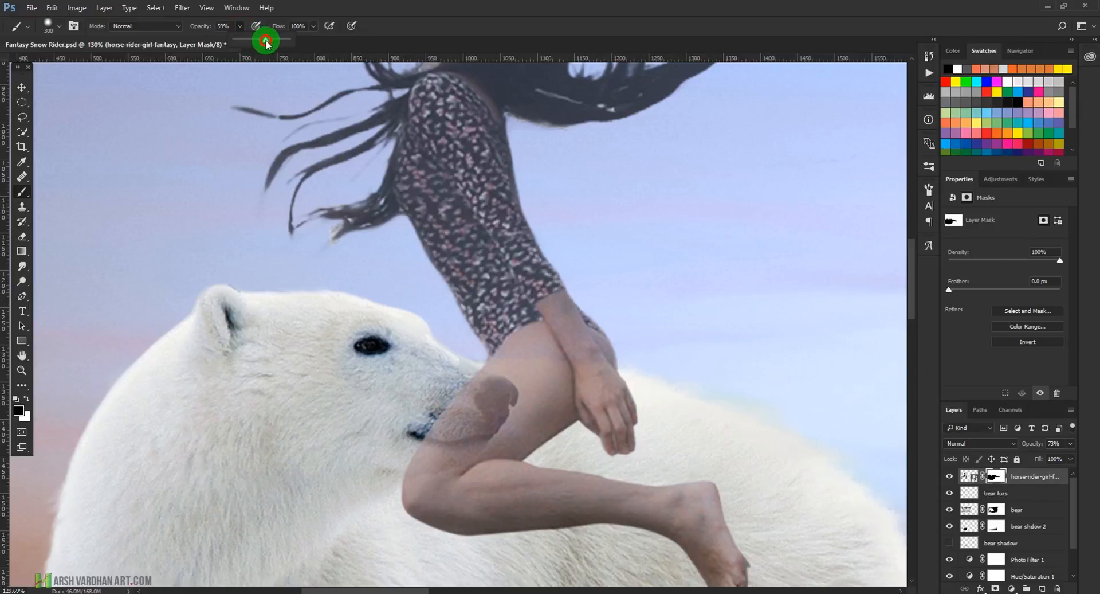
pyautogui.press('[')
pyautogui.press('[')
pyautogui.press('[')
pyautogui.press('[')
pyautogui.press('[')
pyautogui.press('[')
pyautogui.press('[')
pyautogui.press('[')
pyautogui.press('[')
pyautogui.press('[')
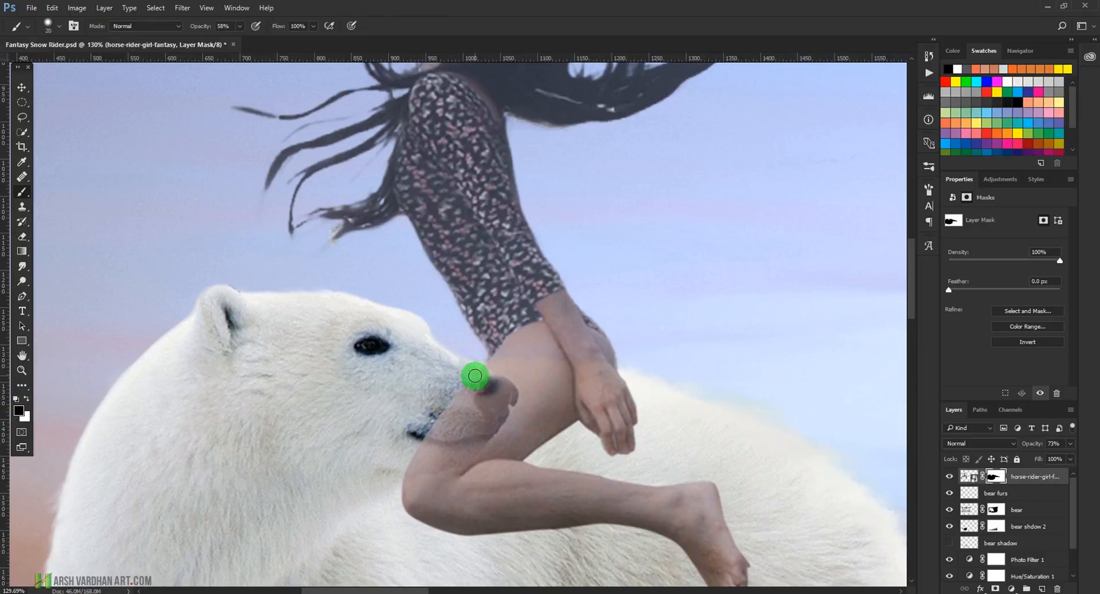
# - Paint black on the rider's mask over the bear's nose, mouth and chin to bring the snout in front of her leg
pyautogui.moveTo(489, 379)
pyautogui.mouseDown()
pyautogui.moveTo(474, 373)
pyautogui.moveTo(513, 396)
pyautogui.moveTo(486, 425)
pyautogui.moveTo(499, 413)
pyautogui.moveTo(422, 430)
pyautogui.moveTo(391, 423)
pyautogui.moveTo(467, 398)
pyautogui.moveTo(455, 393)
pyautogui.moveTo(467, 388)
pyautogui.moveTo(466, 404)
pyautogui.moveTo(449, 417)
pyautogui.moveTo(472, 385)
pyautogui.moveTo(448, 368)
pyautogui.mouseUp()
pyautogui.click(474, 413)
pyautogui.moveTo(474, 413)
pyautogui.mouseDown()
pyautogui.moveTo(458, 447)
pyautogui.moveTo(489, 426)
pyautogui.moveTo(465, 457)
pyautogui.moveTo(469, 443)
pyautogui.moveTo(439, 463)
pyautogui.moveTo(383, 470)
pyautogui.moveTo(409, 470)
pyautogui.moveTo(440, 446)
pyautogui.moveTo(428, 433)
pyautogui.moveTo(411, 448)
pyautogui.moveTo(444, 439)
pyautogui.moveTo(375, 471)
pyautogui.moveTo(445, 447)
pyautogui.moveTo(369, 462)
pyautogui.moveTo(413, 461)
pyautogui.moveTo(358, 483)
pyautogui.moveTo(465, 436)
pyautogui.moveTo(484, 401)
pyautogui.mouseUp()
pyautogui.moveTo(508, 464); pyautogui.dragTo(496, 509)
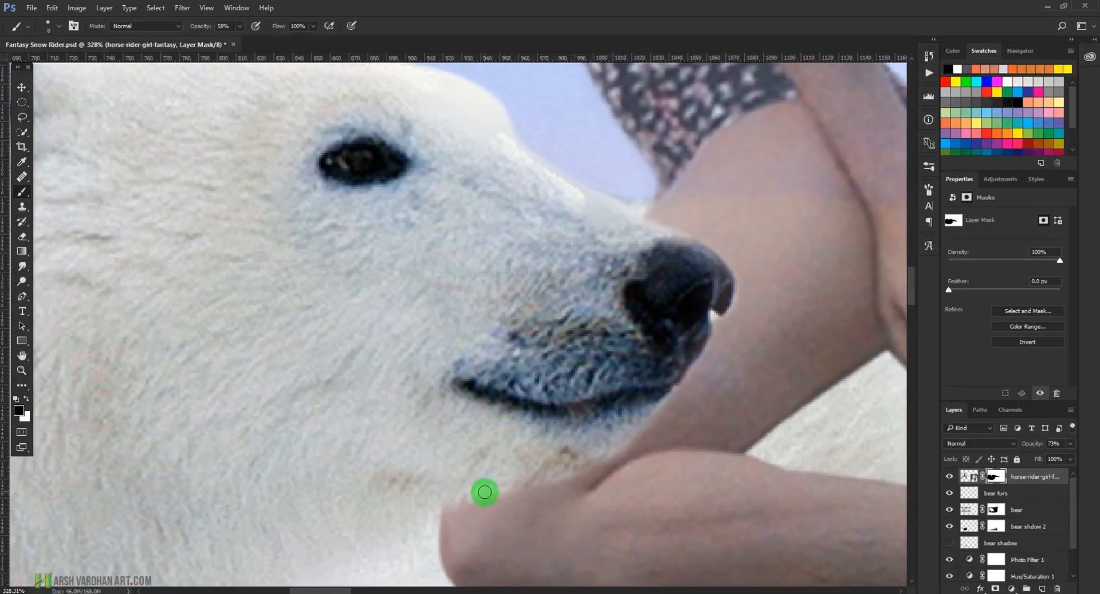
# - Paint white on the mask with a very small brush to restore the leg's edges around the bear's nose, chin and the knee
pyautogui.press('x')
pyautogui.moveTo(477, 501); pyautogui.dragTo(506, 500)
pyautogui.moveTo(621, 458)
pyautogui.mouseDown()
pyautogui.moveTo(656, 415)
pyautogui.moveTo(611, 462)
pyautogui.moveTo(717, 331)
pyautogui.mouseUp()
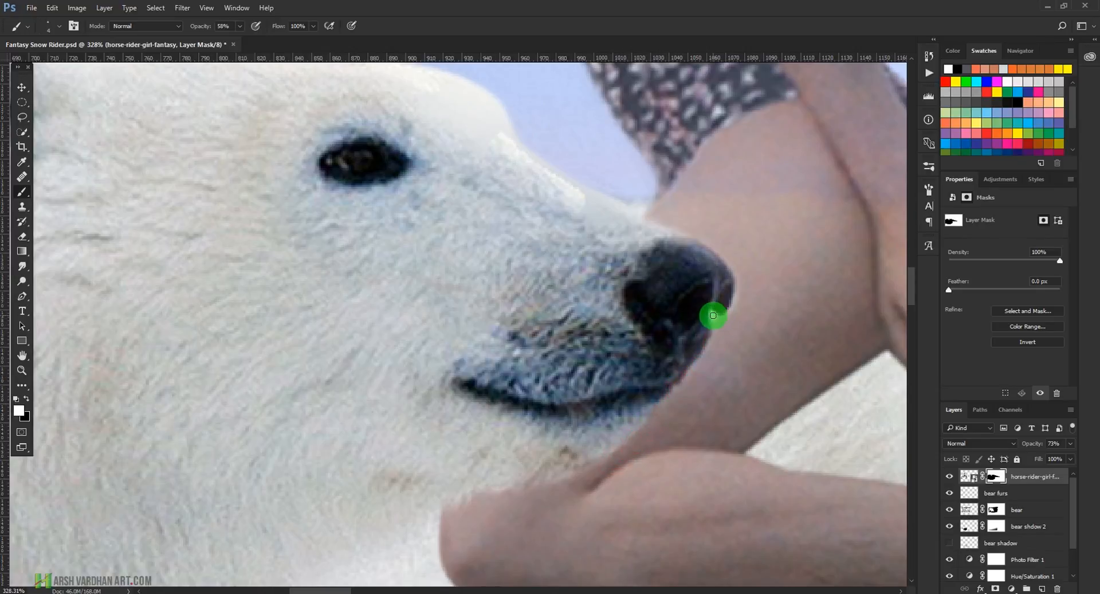
pyautogui.moveTo(716, 320); pyautogui.dragTo(730, 312)
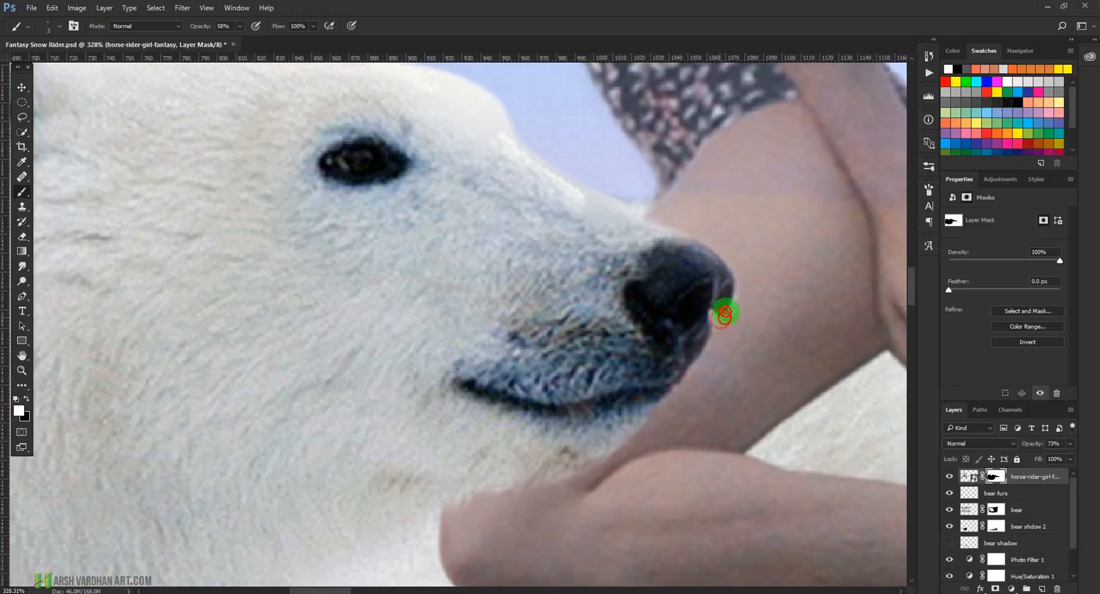
pyautogui.moveTo(712, 315)
pyautogui.mouseDown()
pyautogui.moveTo(714, 369)
pyautogui.moveTo(656, 457)
pyautogui.moveTo(514, 506)
pyautogui.moveTo(505, 496)
pyautogui.moveTo(466, 511)
pyautogui.mouseUp()
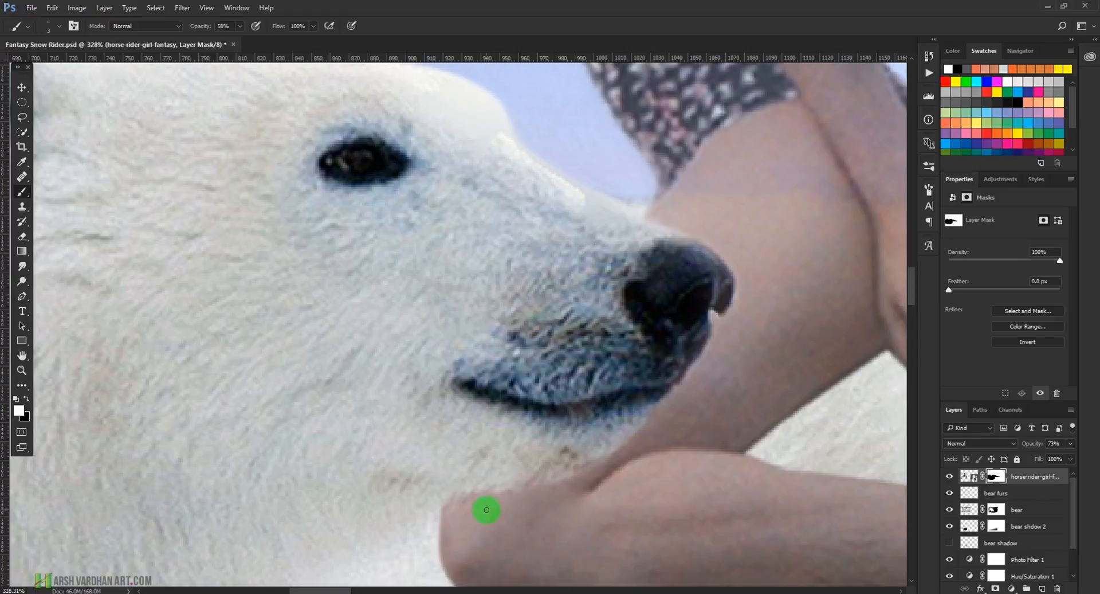
pyautogui.moveTo(482, 494); pyautogui.dragTo(599, 491)
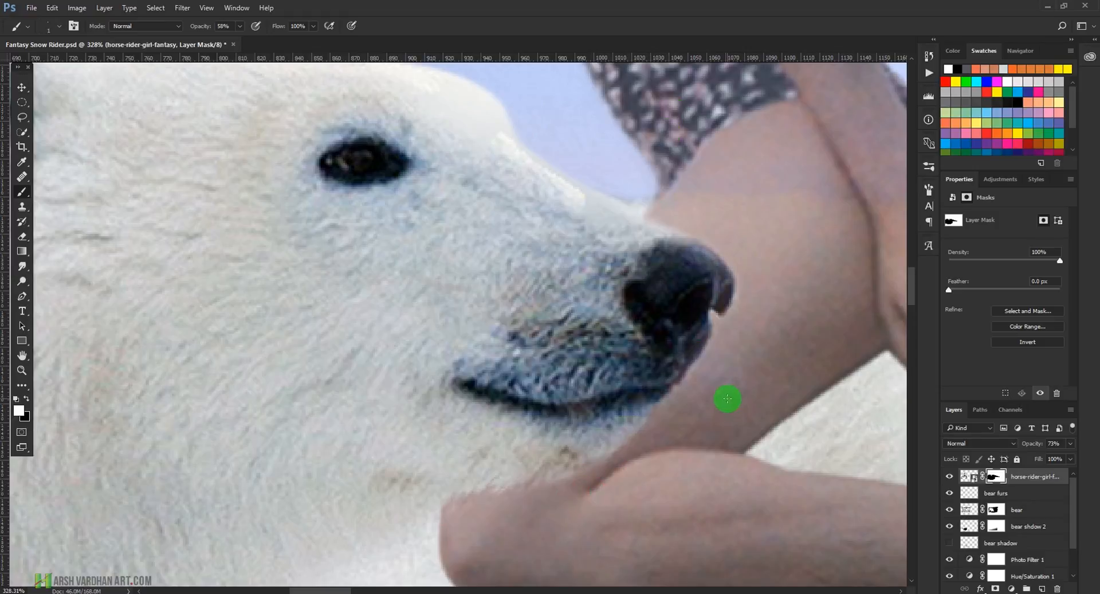
pyautogui.moveTo(737, 354); pyautogui.dragTo(622, 399)
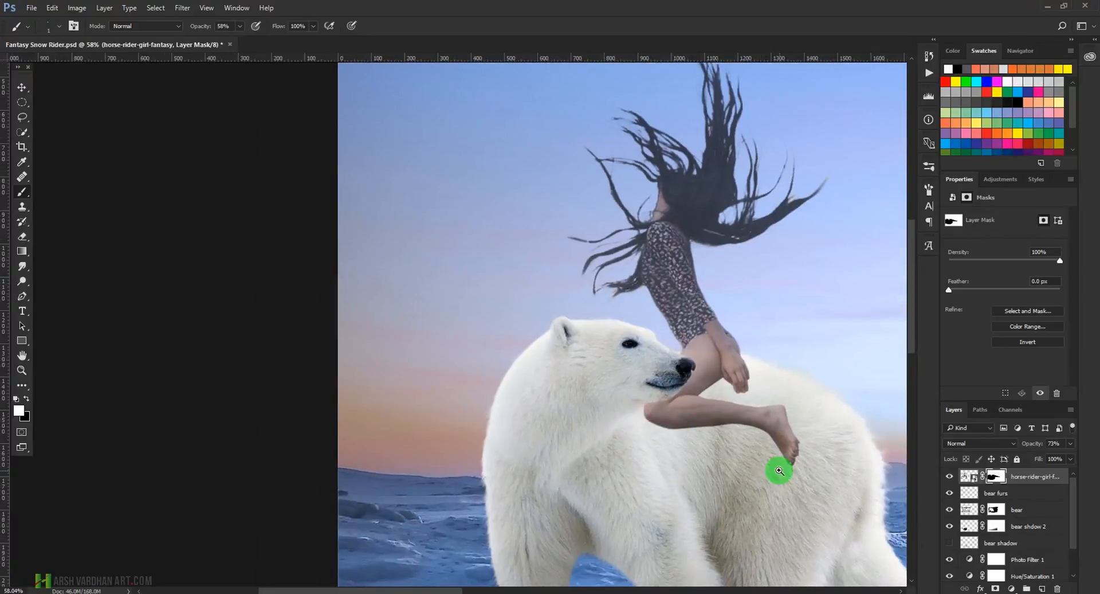
# - Restore the horse-rider-girl-fantasy layer's opacity to 100%
pyautogui.moveTo(781, 470); pyautogui.dragTo(612, 482)
pyautogui.moveTo(221, 289); pyautogui.dragTo(405, 300)
pyautogui.moveTo(405, 344); pyautogui.dragTo(381, 363)
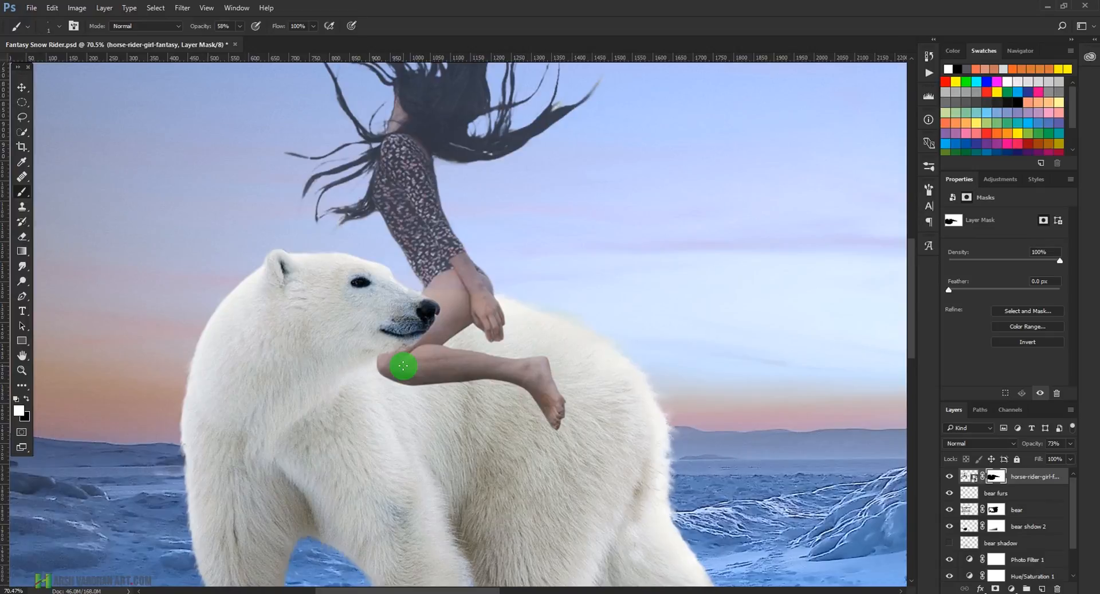
pyautogui.scroll(5, 477, 306)
pyautogui.click(996, 478)
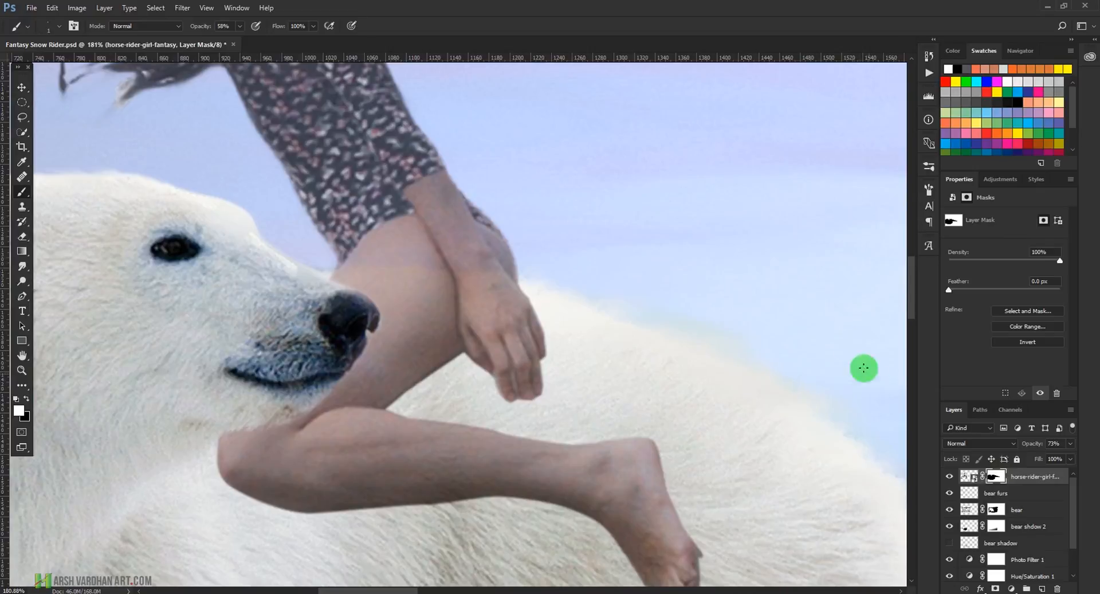
pyautogui.click(1070, 443)
pyautogui.moveTo(1057, 456); pyautogui.dragTo(1095, 460)
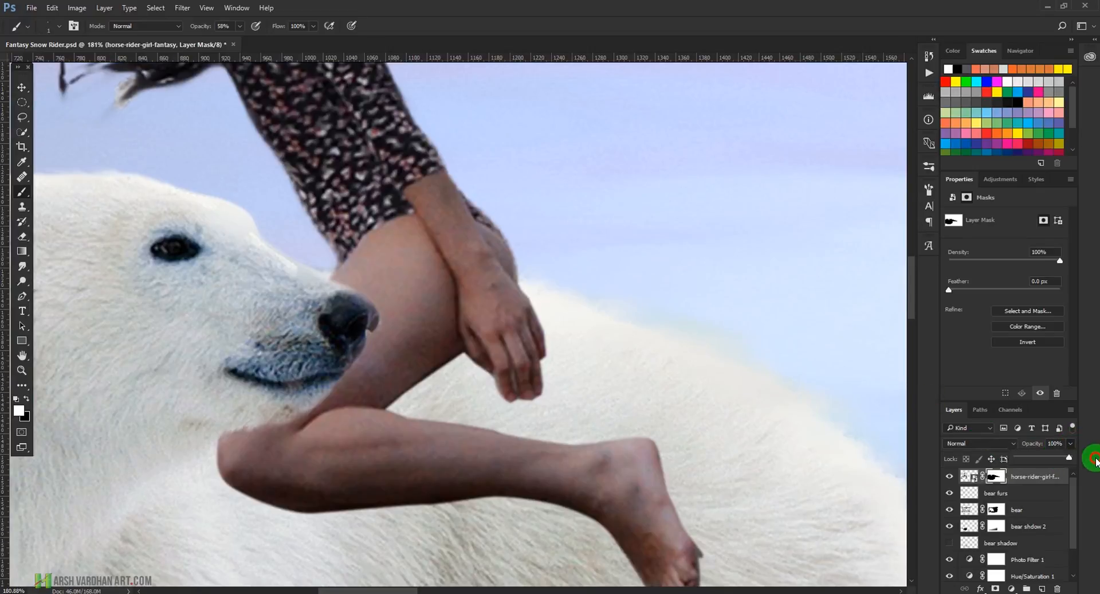
# - Check the rider's placement on the bear and save the document
pyautogui.moveTo(457, 344); pyautogui.dragTo(377, 369)
pyautogui.moveTo(434, 403); pyautogui.dragTo(405, 408)
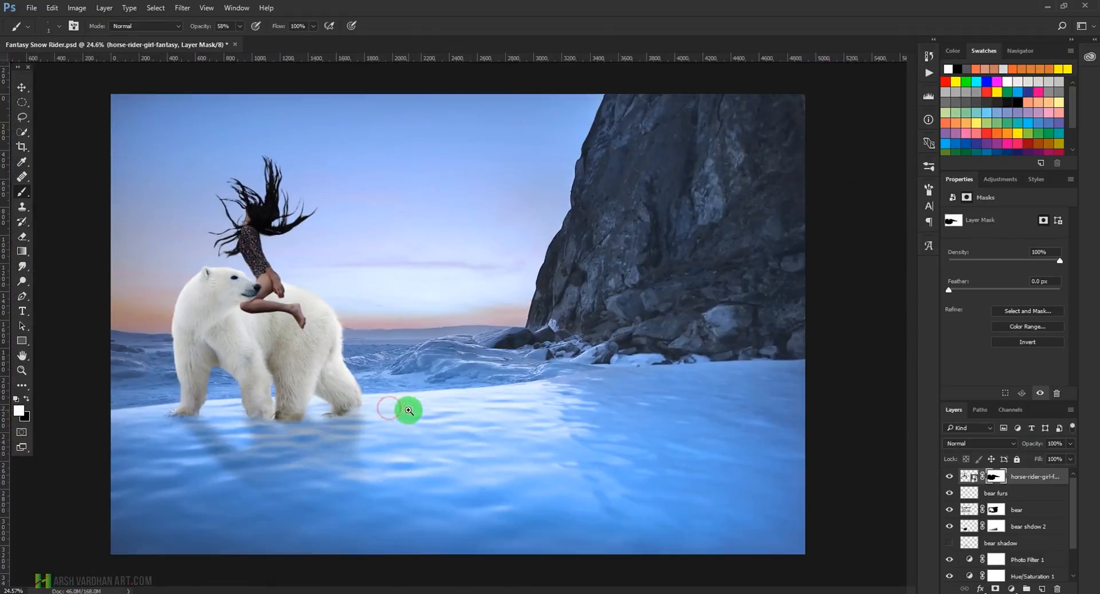
pyautogui.moveTo(228, 290); pyautogui.dragTo(417, 323)
pyautogui.press('v')
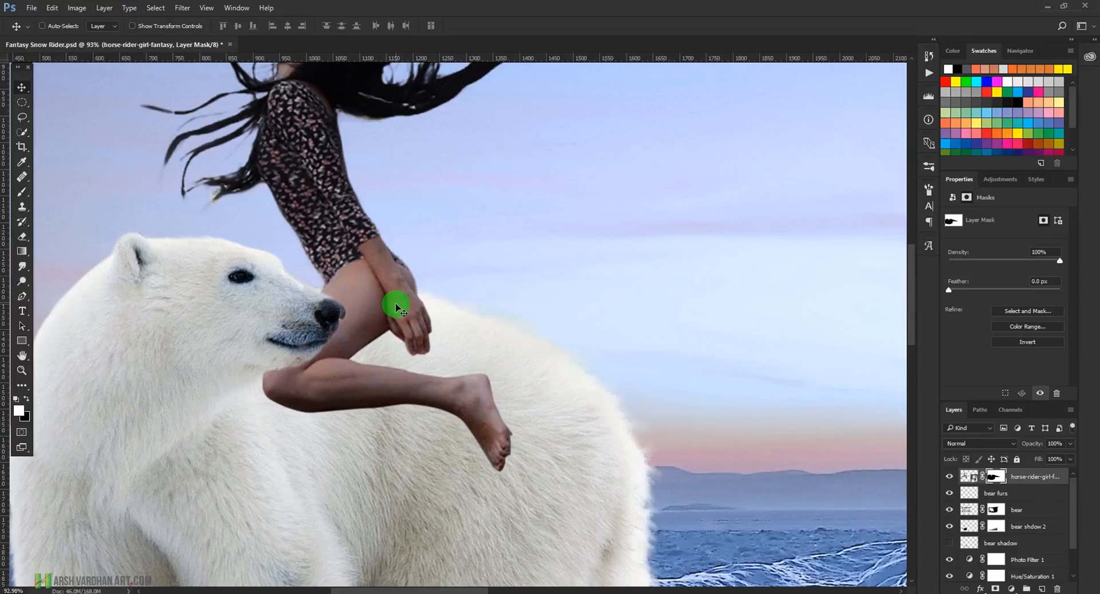
pyautogui.press('ctrl')
pyautogui.hotkey('ctrl', 's')
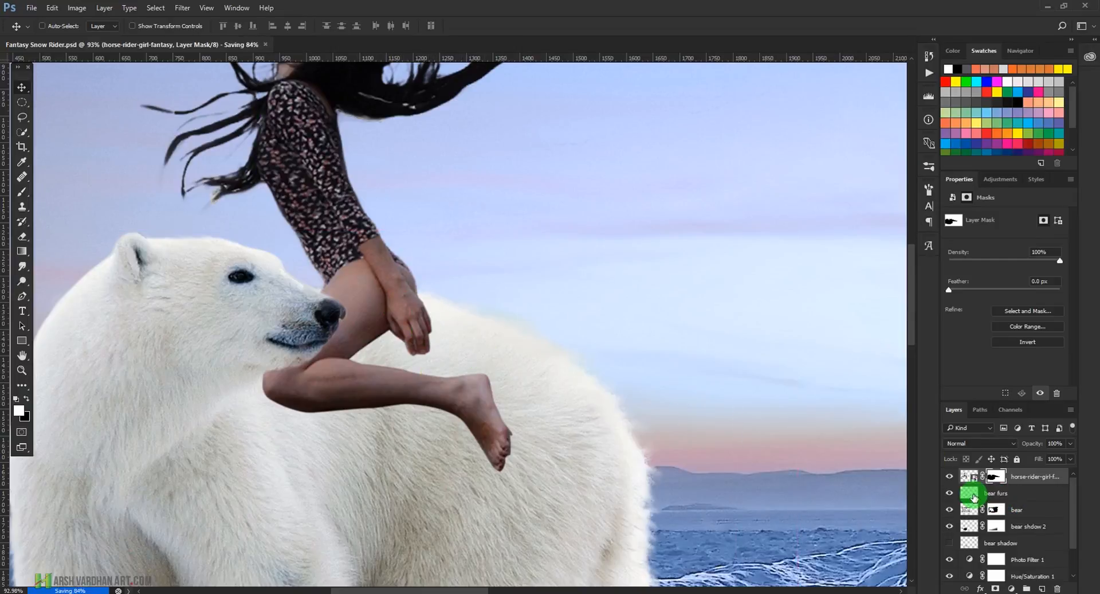
# - Create a new layer named "girl shadow" directly above the bear furs layer and save the document
pyautogui.click(975, 493)
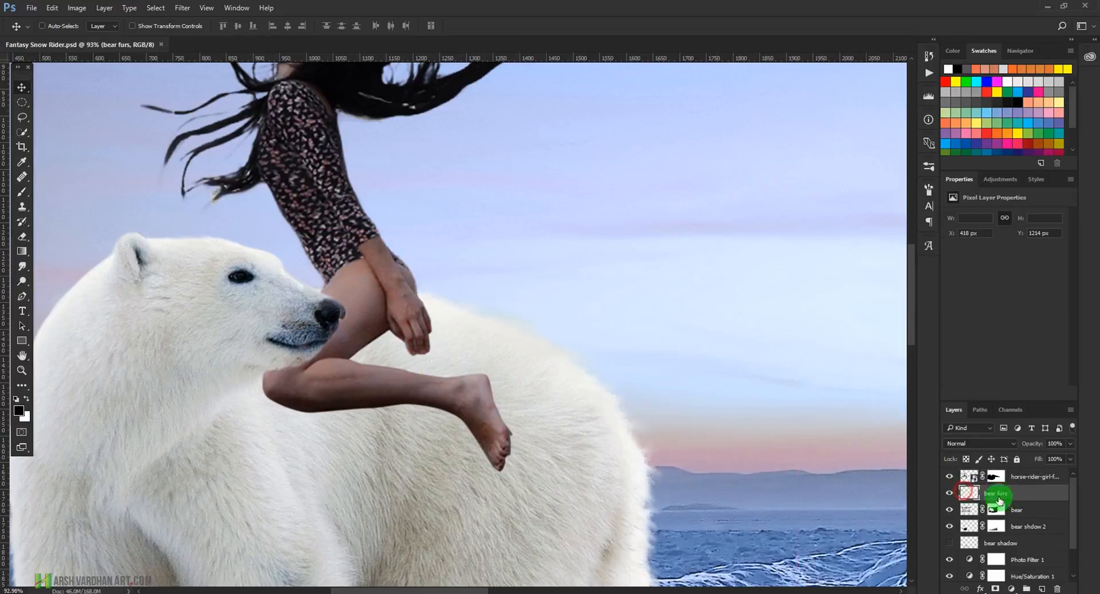
pyautogui.click(1040, 588)
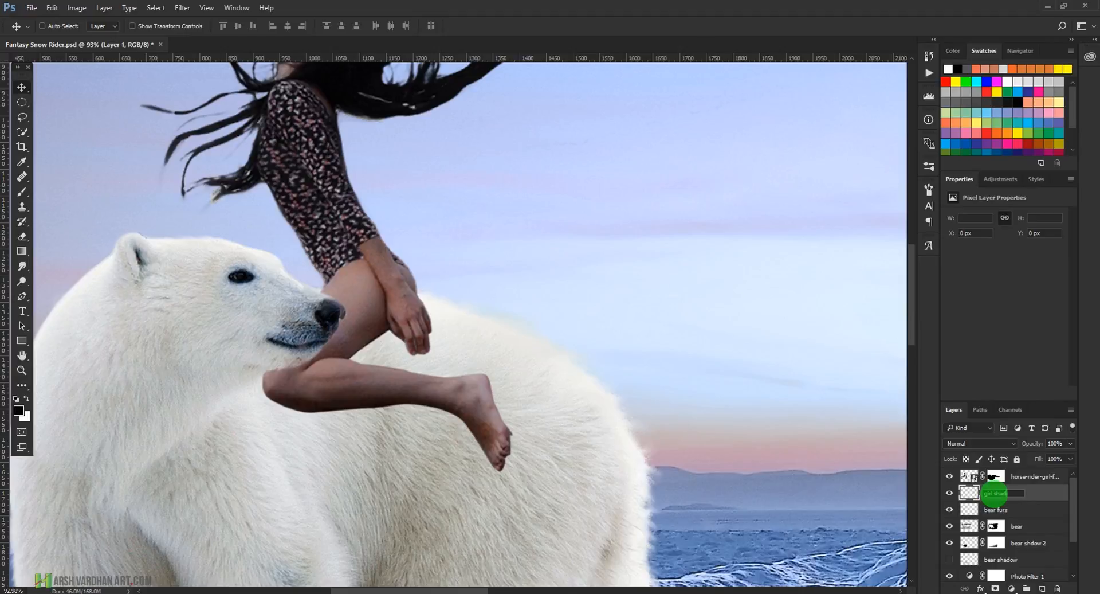
pyautogui.hotkey('ctrl', 's')
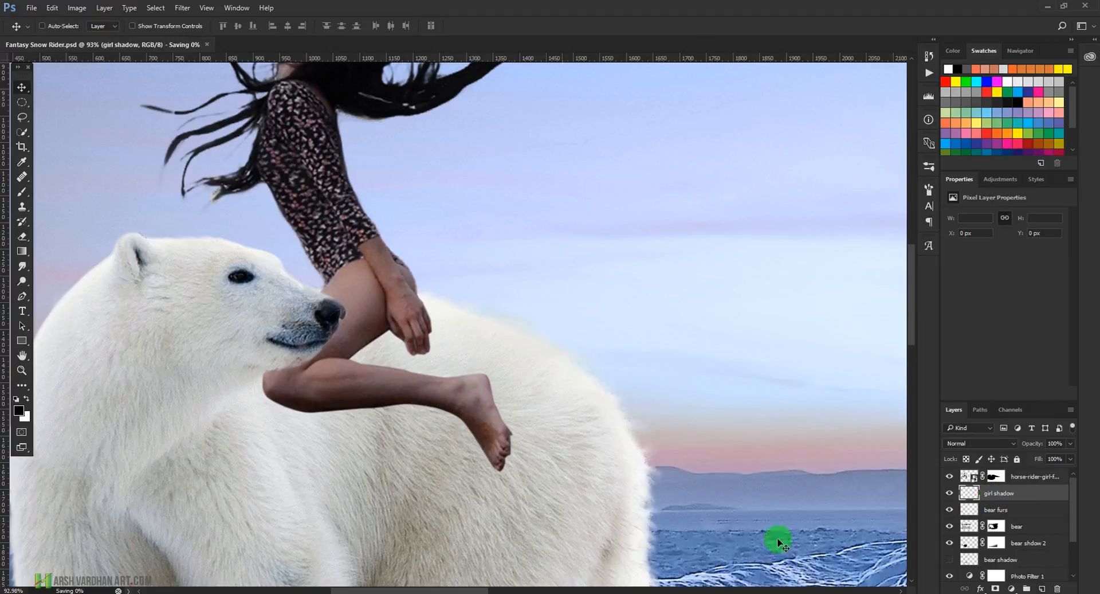
# - Set up a soft black Brush with 0% hardness and 10% opacity
pyautogui.click(25, 235)
pyautogui.click(22, 193)
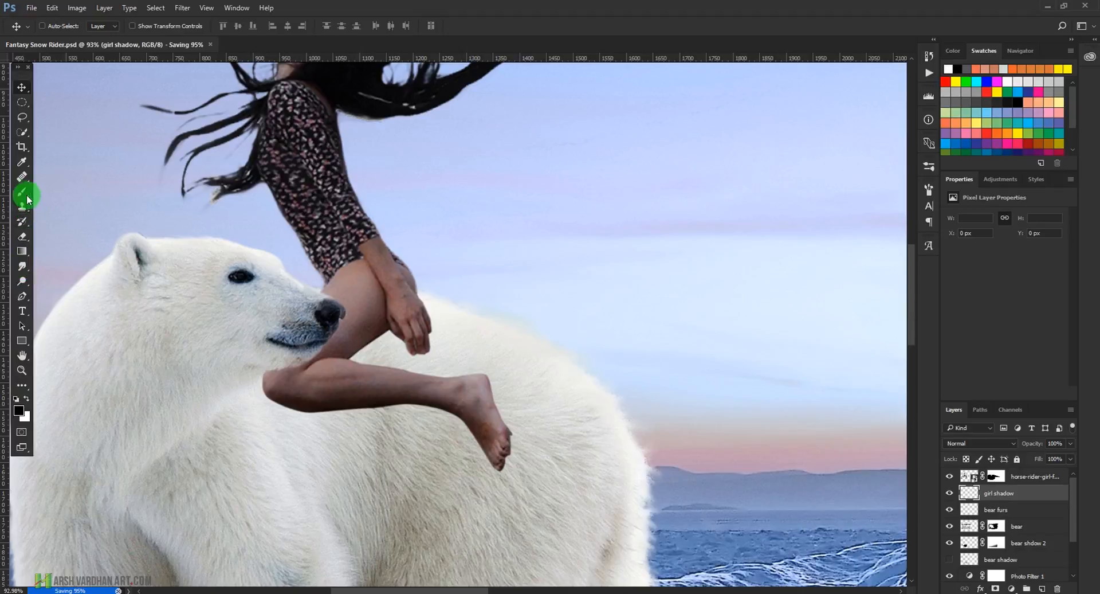
pyautogui.click(20, 110)
pyautogui.click(65, 26)
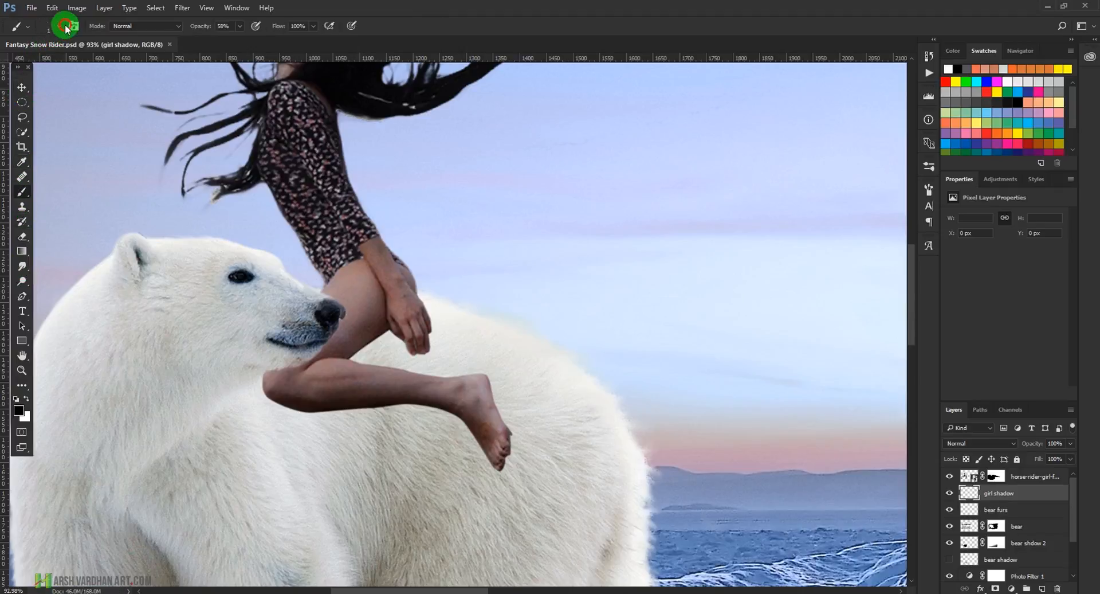
pyautogui.moveTo(81, 85); pyautogui.dragTo(63, 86)
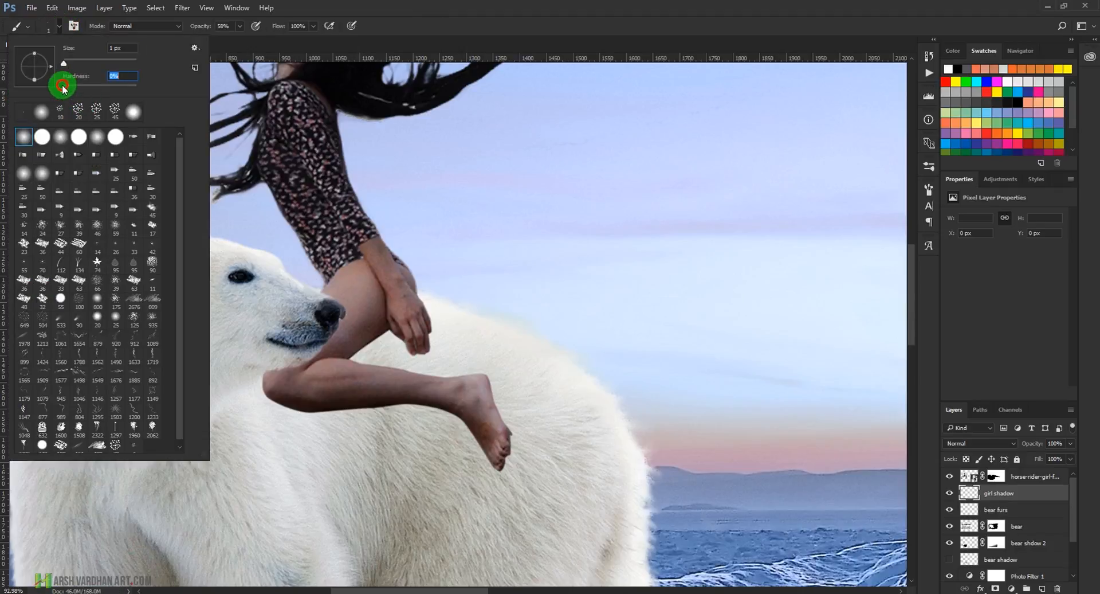
pyautogui.click(383, 3)
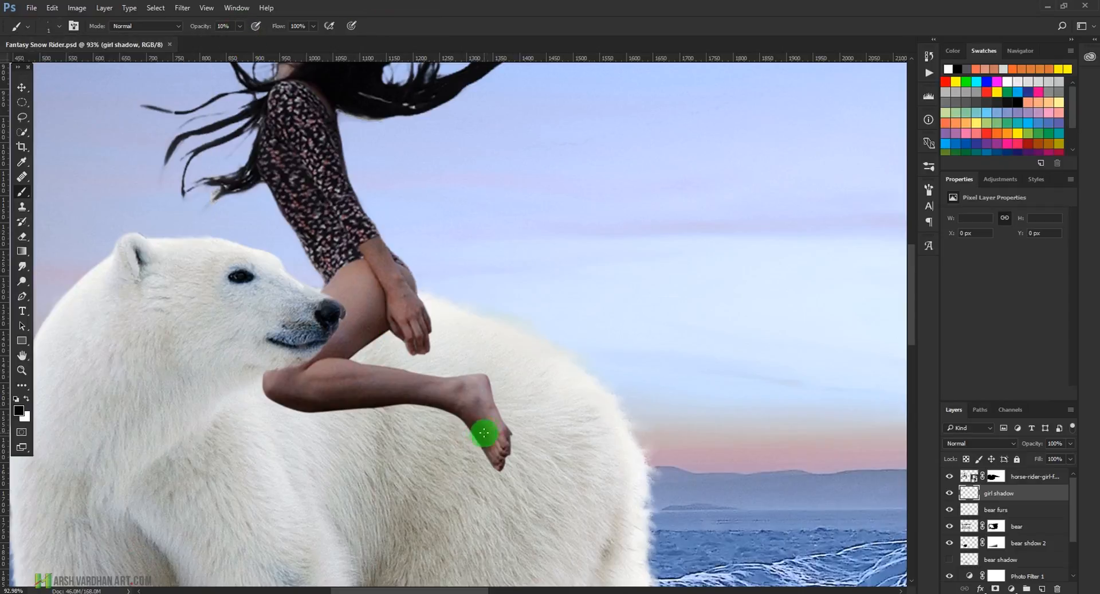
# - Paint a soft shadow on the bear's fur around the rider's thigh and hand with a 40 px brush
pyautogui.moveTo(359, 330); pyautogui.dragTo(408, 359)
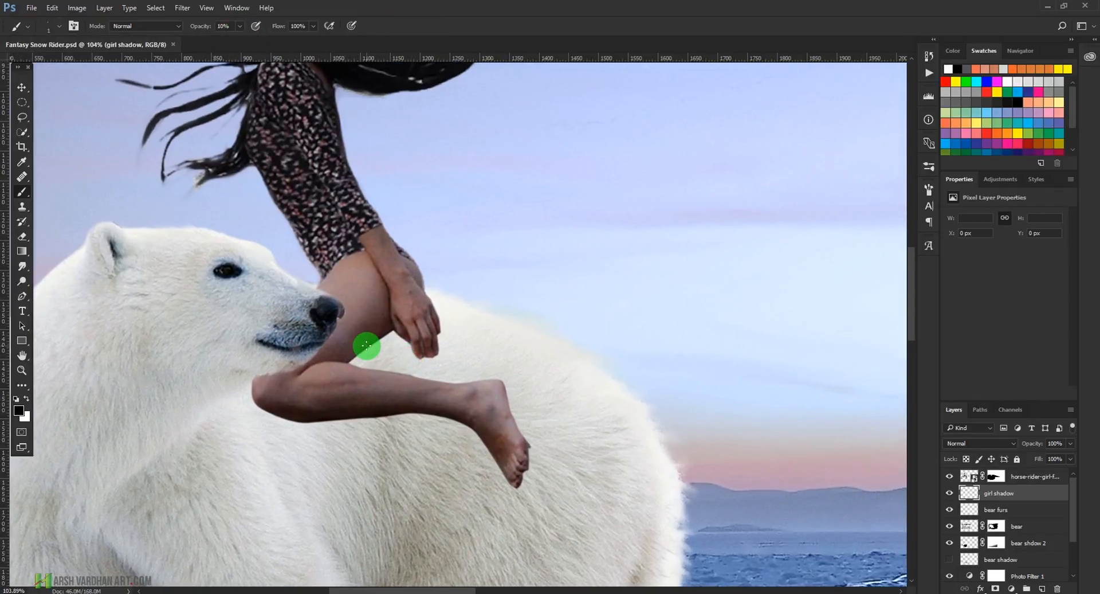
pyautogui.press(']')
pyautogui.press(']')
pyautogui.moveTo(390, 335)
pyautogui.mouseDown()
pyautogui.moveTo(364, 348)
pyautogui.moveTo(390, 325)
pyautogui.mouseUp()
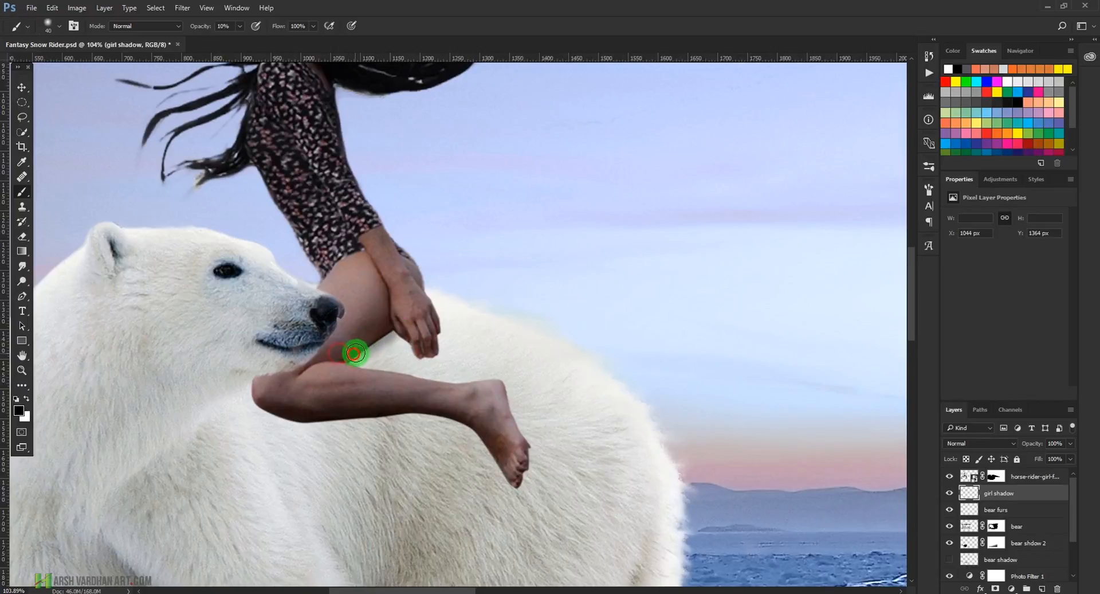
pyautogui.click(431, 359)
pyautogui.moveTo(431, 360); pyautogui.dragTo(431, 296)
pyautogui.click(424, 318)
pyautogui.moveTo(421, 348); pyautogui.dragTo(404, 333)
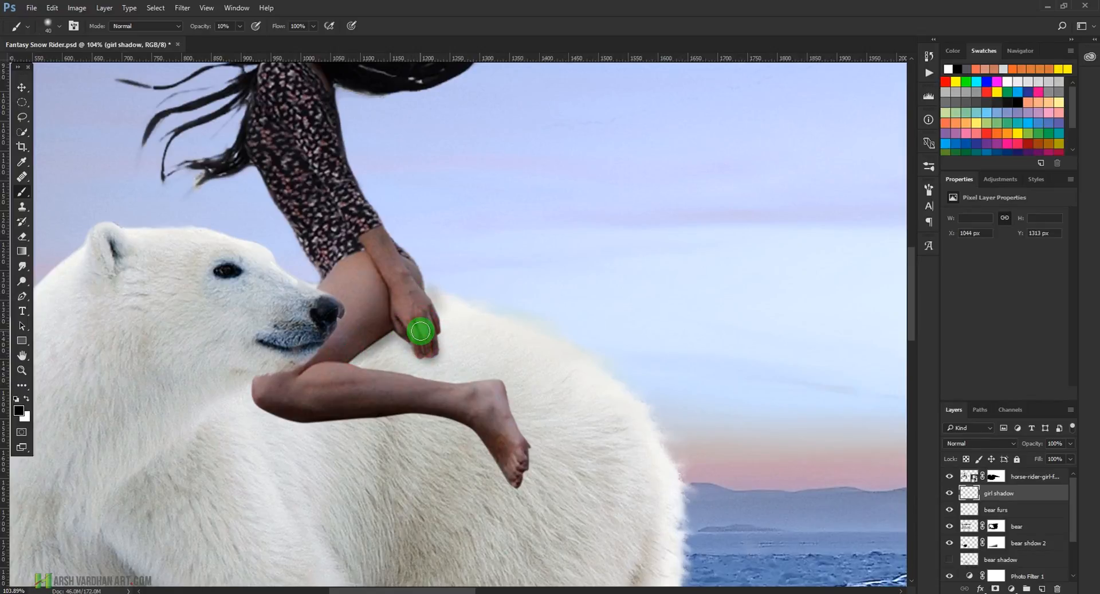
# - Paint a soft shadow on the fur between the thigh and shin and around the rider's knee
pyautogui.moveTo(385, 349); pyautogui.dragTo(341, 366)
pyautogui.click(304, 425)
pyautogui.moveTo(304, 425); pyautogui.dragTo(267, 409)
pyautogui.moveTo(266, 409); pyautogui.dragTo(328, 427)
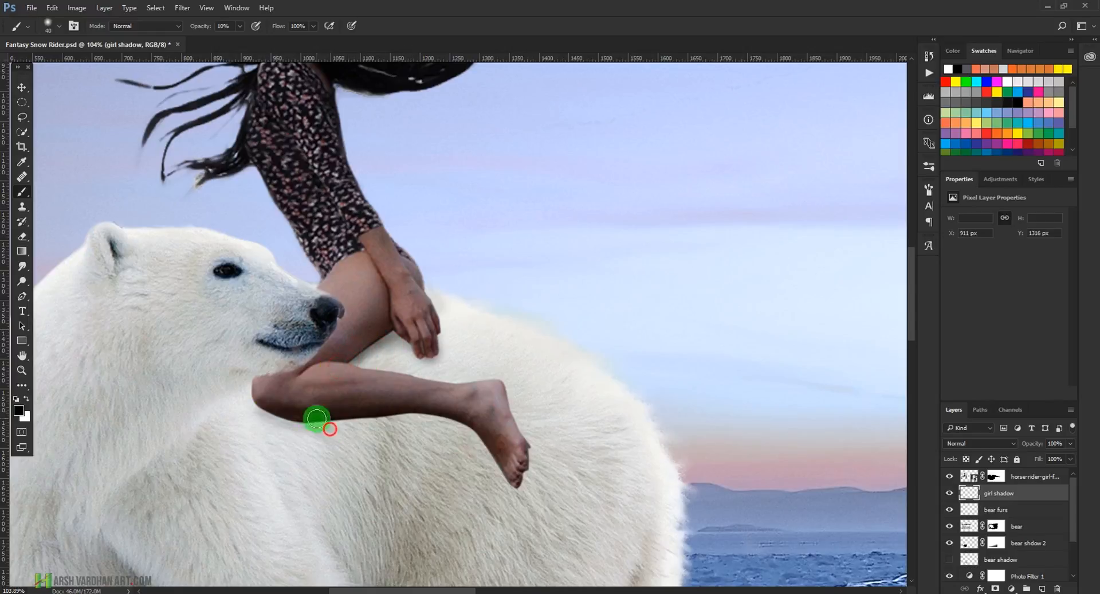
pyautogui.moveTo(281, 373); pyautogui.dragTo(250, 380)
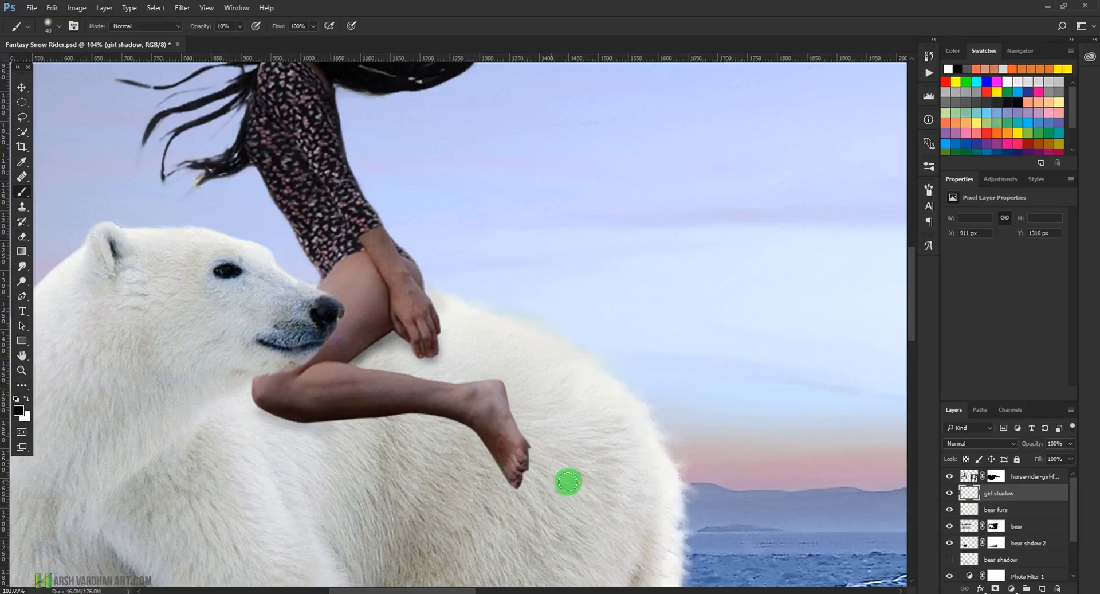
# - Paint a soft contact shadow on the fur along the underside of the rider's shin, ankle and foot
pyautogui.moveTo(342, 417); pyautogui.dragTo(314, 418)
pyautogui.moveTo(359, 418); pyautogui.dragTo(315, 418)
pyautogui.moveTo(393, 409); pyautogui.dragTo(356, 410)
pyautogui.moveTo(445, 417); pyautogui.dragTo(428, 413)
pyautogui.moveTo(487, 440); pyautogui.dragTo(478, 434)
pyautogui.moveTo(492, 458); pyautogui.dragTo(513, 466)
pyautogui.click(520, 490)
pyautogui.moveTo(413, 412); pyautogui.dragTo(404, 412)
pyautogui.moveTo(331, 424); pyautogui.dragTo(300, 416)
pyautogui.moveTo(375, 419); pyautogui.dragTo(361, 421)
pyautogui.moveTo(460, 439)
pyautogui.mouseDown()
pyautogui.moveTo(412, 415)
pyautogui.moveTo(370, 414)
pyautogui.moveTo(411, 414)
pyautogui.moveTo(381, 412)
pyautogui.mouseUp()
pyautogui.click(480, 438)
# - Deepen the shadow around the rider's knee and under the lower leg, enlarging the brush to 60 px
pyautogui.hotkey('ctrl', '0')
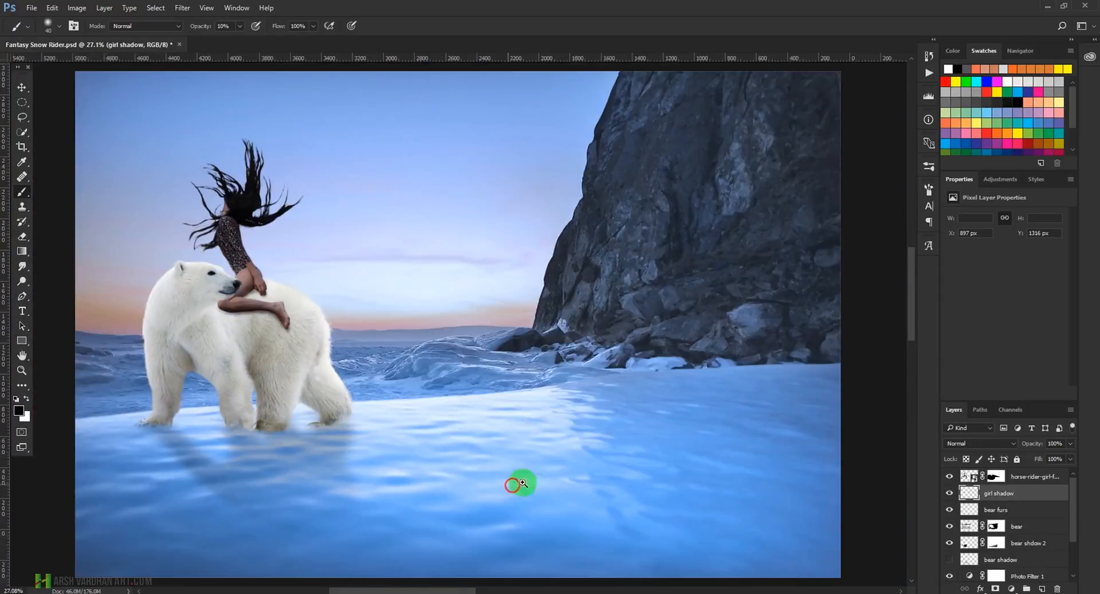
pyautogui.moveTo(246, 302); pyautogui.dragTo(410, 377)
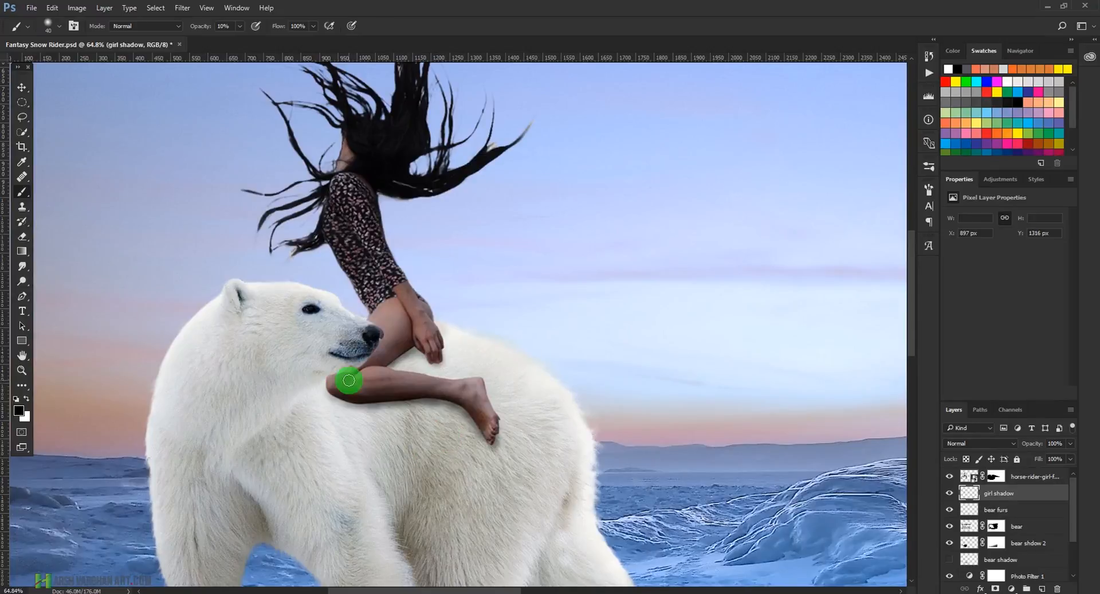
pyautogui.moveTo(326, 393)
pyautogui.mouseDown()
pyautogui.moveTo(354, 410)
pyautogui.moveTo(334, 399)
pyautogui.mouseUp()
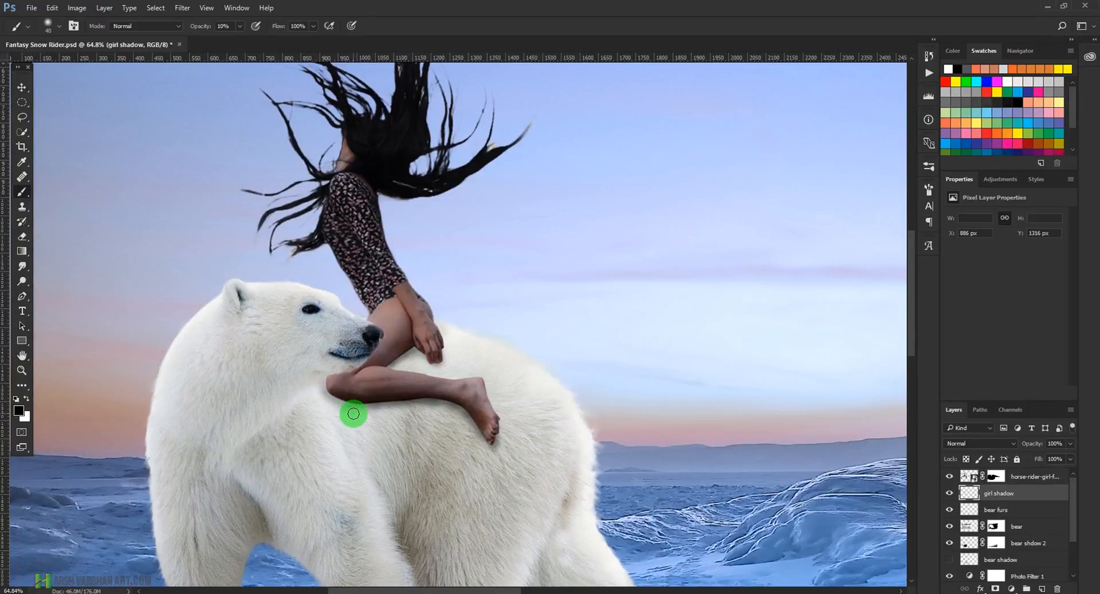
pyautogui.moveTo(360, 413)
pyautogui.mouseDown()
pyautogui.moveTo(422, 404)
pyautogui.moveTo(454, 416)
pyautogui.moveTo(361, 402)
pyautogui.moveTo(415, 404)
pyautogui.moveTo(474, 432)
pyautogui.moveTo(415, 346)
pyautogui.moveTo(410, 361)
pyautogui.moveTo(361, 378)
pyautogui.mouseUp()
pyautogui.moveTo(547, 420); pyautogui.dragTo(455, 439)
pyautogui.moveTo(315, 307)
pyautogui.mouseDown()
pyautogui.moveTo(440, 361)
pyautogui.moveTo(428, 366)
pyautogui.mouseUp()
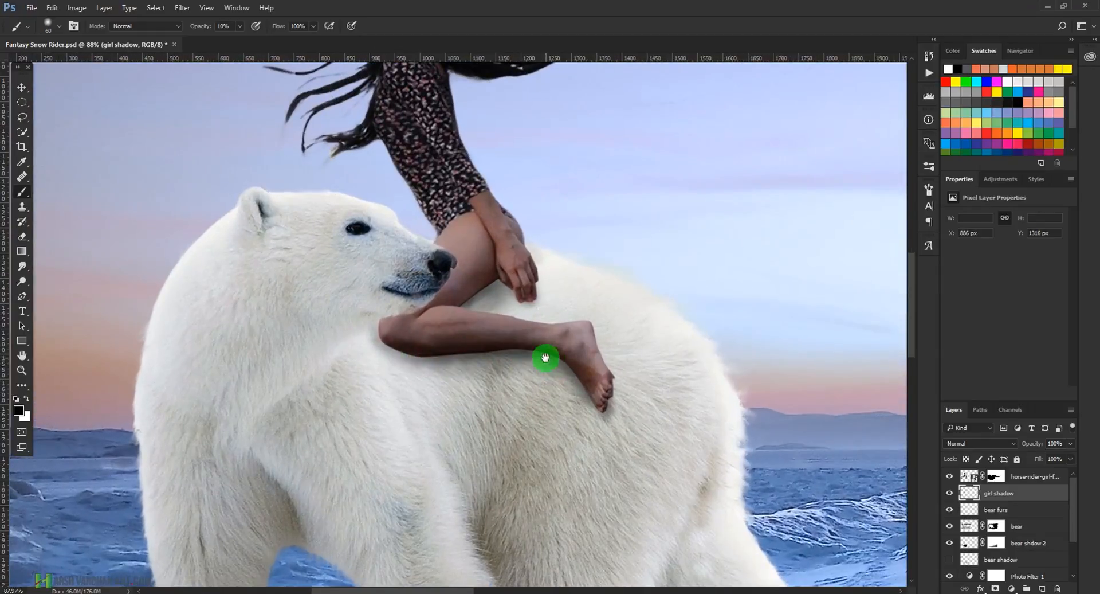
pyautogui.moveTo(469, 347); pyautogui.dragTo(493, 371)
# - Compare the image with and without the girl shadow layer, select the horse-rider-girl-fantasy layer and save the document
pyautogui.click(949, 492)
pyautogui.click(950, 493)
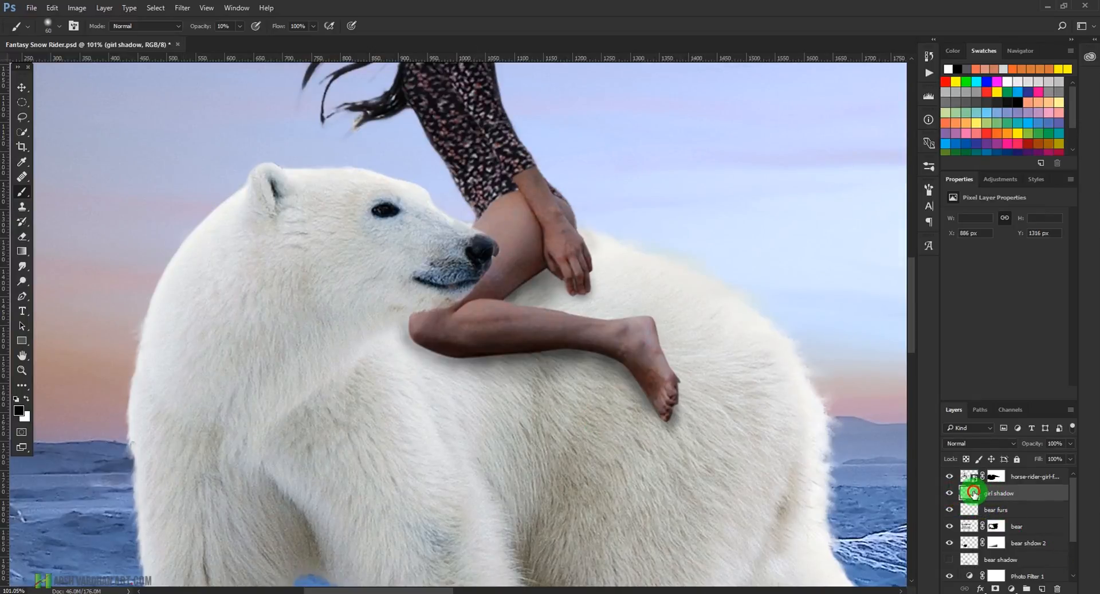
pyautogui.keyDown('ctrl'); pyautogui.click(968, 480); pyautogui.keyUp('ctrl')
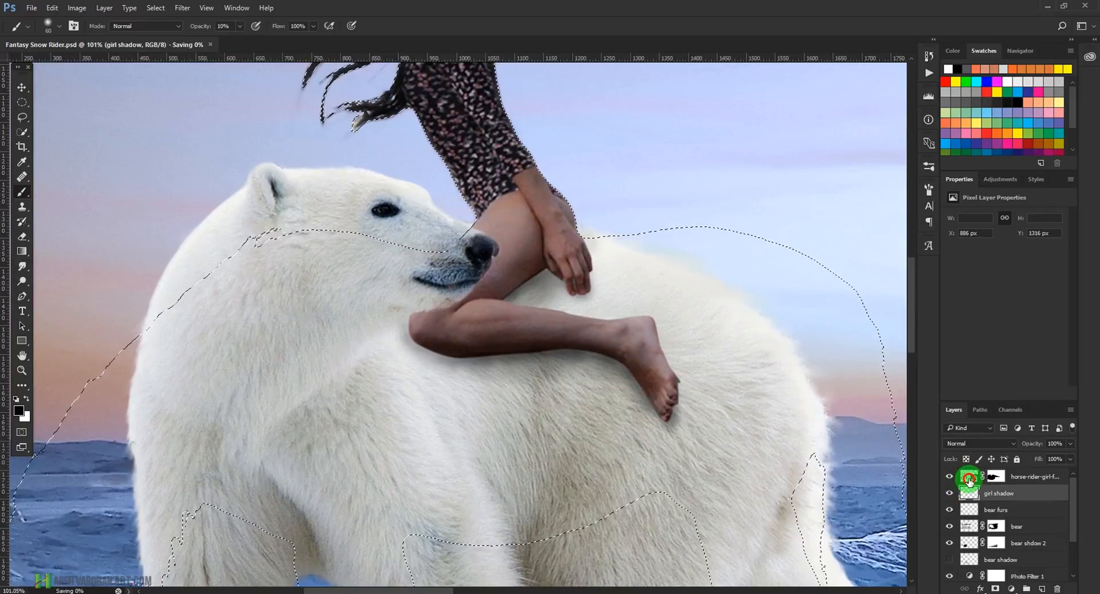
pyautogui.click(966, 481)
pyautogui.hotkey('ctrl', 'd')
pyautogui.hotkey('ctrl', 's')
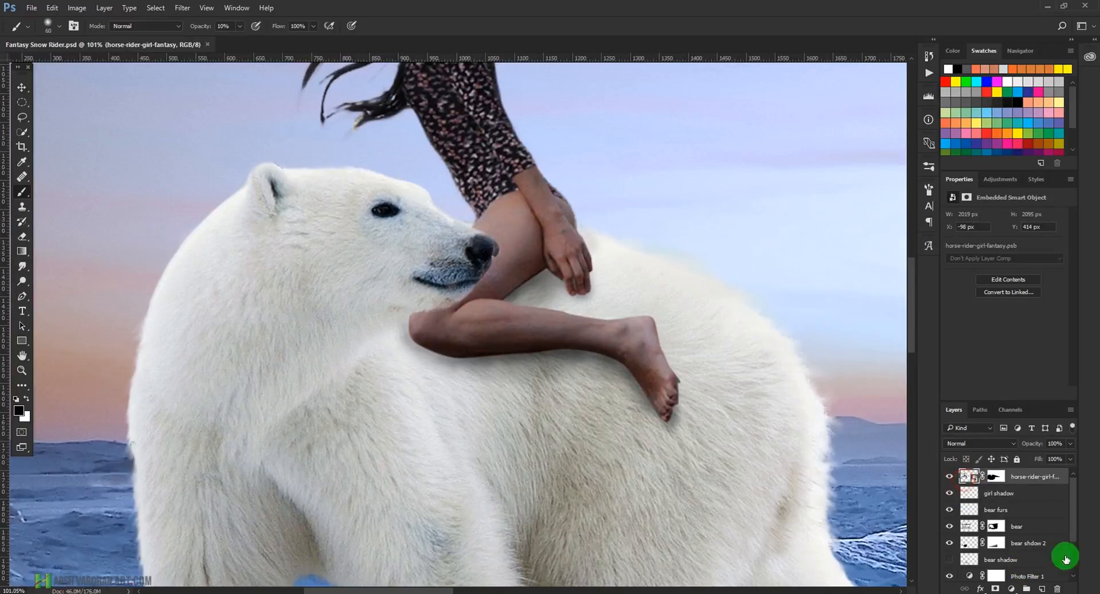
# - Create a new layer clipped to the horse-rider-girl-fantasy layer and paint soft black shading along the rider's lower leg
pyautogui.click(1040, 588)
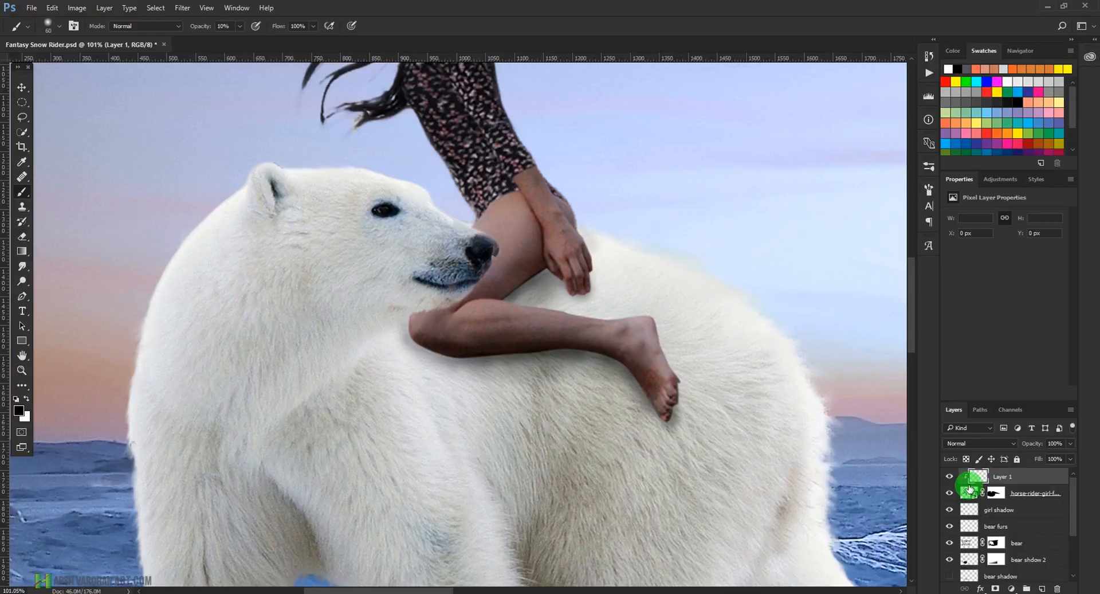
pyautogui.moveTo(430, 332)
pyautogui.mouseDown()
pyautogui.moveTo(454, 329)
pyautogui.moveTo(430, 338)
pyautogui.moveTo(443, 344)
pyautogui.moveTo(425, 336)
pyautogui.moveTo(423, 317)
pyautogui.moveTo(454, 311)
pyautogui.moveTo(406, 322)
pyautogui.moveTo(410, 340)
pyautogui.moveTo(457, 354)
pyautogui.moveTo(606, 351)
pyautogui.moveTo(648, 404)
pyautogui.moveTo(584, 363)
pyautogui.moveTo(426, 345)
pyautogui.moveTo(496, 356)
pyautogui.moveTo(626, 334)
pyautogui.mouseUp()
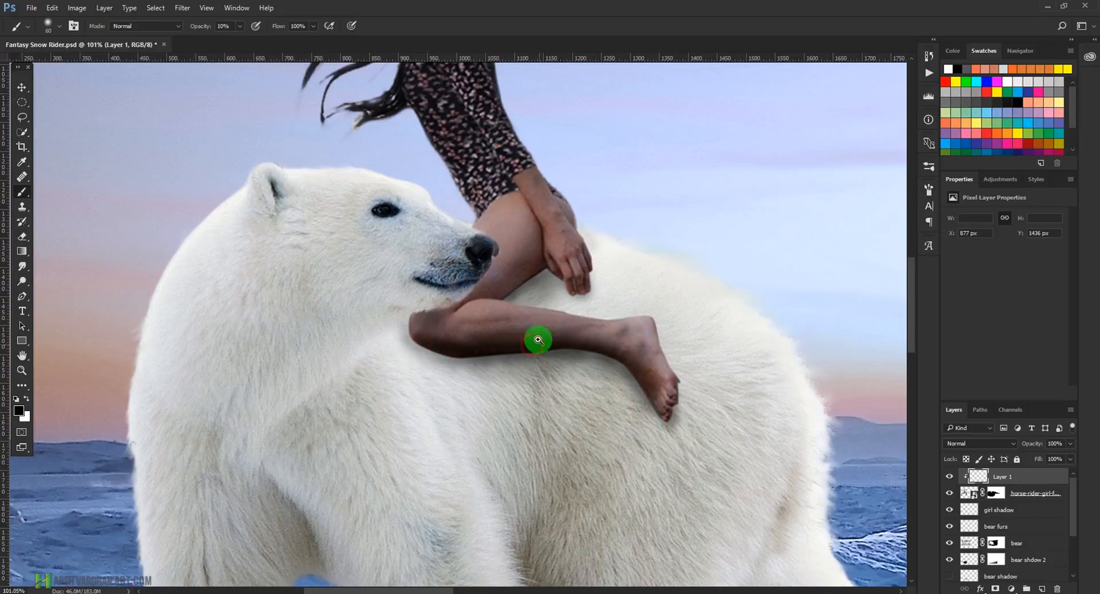
pyautogui.keyDown('alt'); pyautogui.click(458, 299); pyautogui.keyUp('alt')
pyautogui.keyDown('alt'); pyautogui.click(458, 299); pyautogui.keyUp('alt')
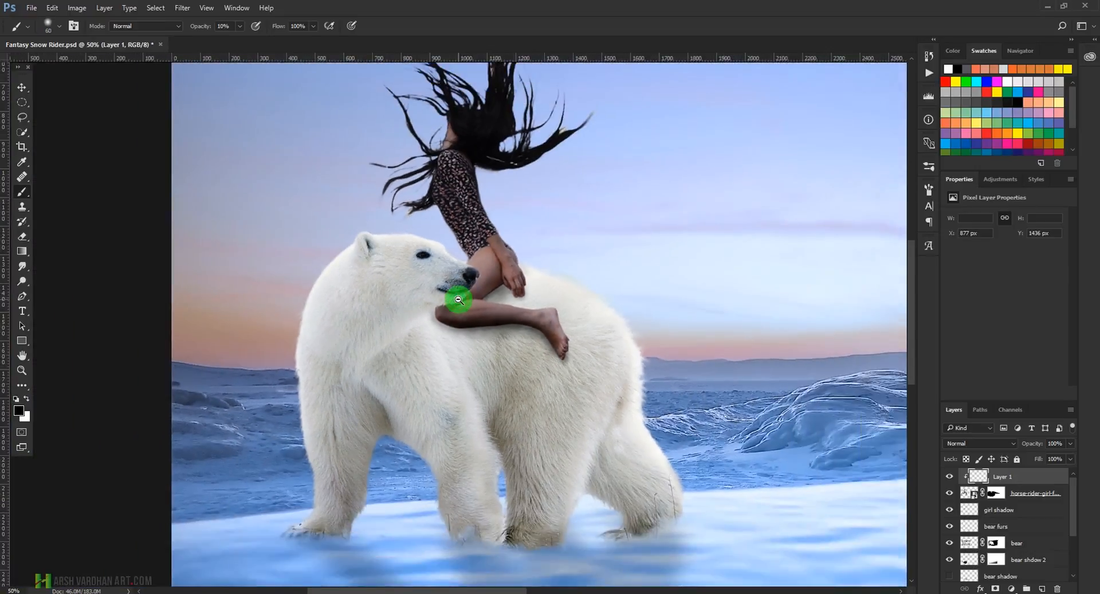
pyautogui.keyDown('alt'); pyautogui.click(456, 296); pyautogui.keyUp('alt')
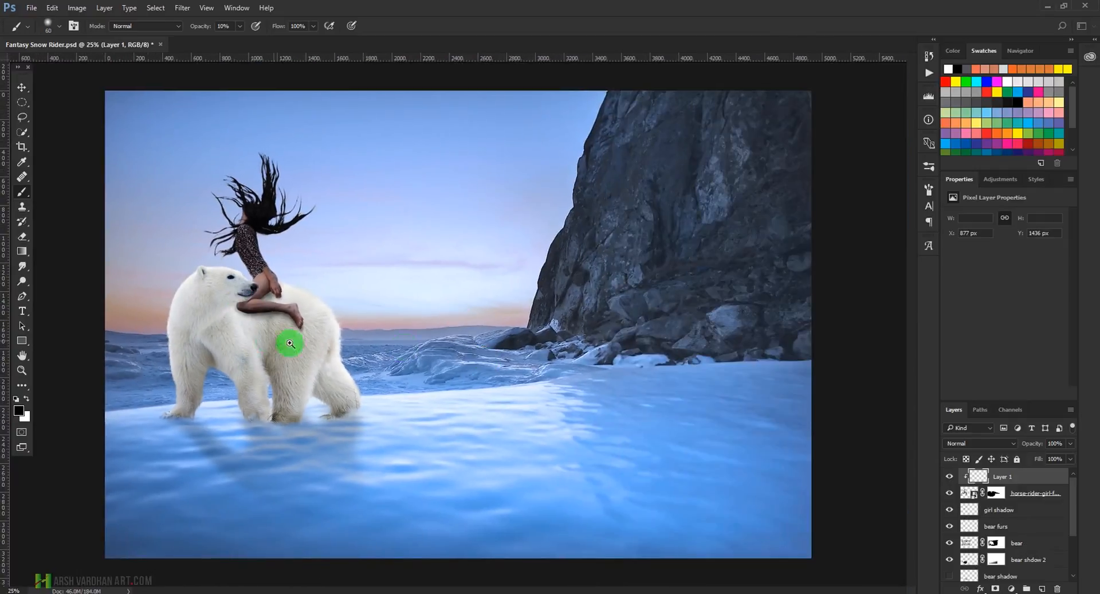
# - Compare the image with and without the girl shadow layer and reduce that layer's opacity to about 73%
pyautogui.moveTo(247, 315)
pyautogui.mouseDown()
pyautogui.moveTo(293, 326)
pyautogui.moveTo(246, 314)
pyautogui.mouseUp()
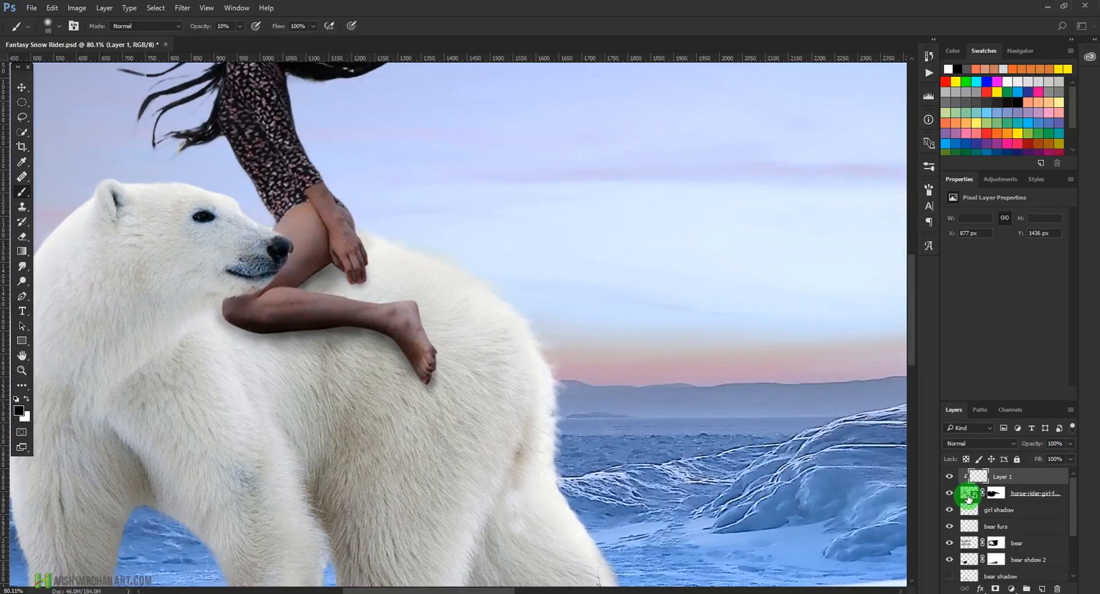
pyautogui.click(968, 495)
pyautogui.click(966, 514)
pyautogui.click(951, 510)
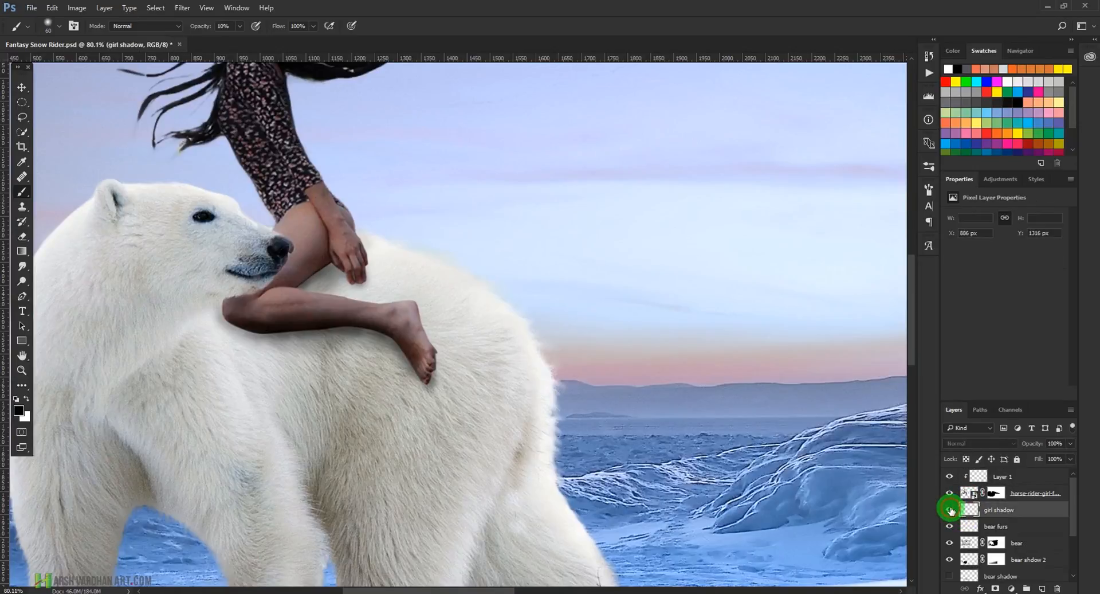
pyautogui.click(947, 510)
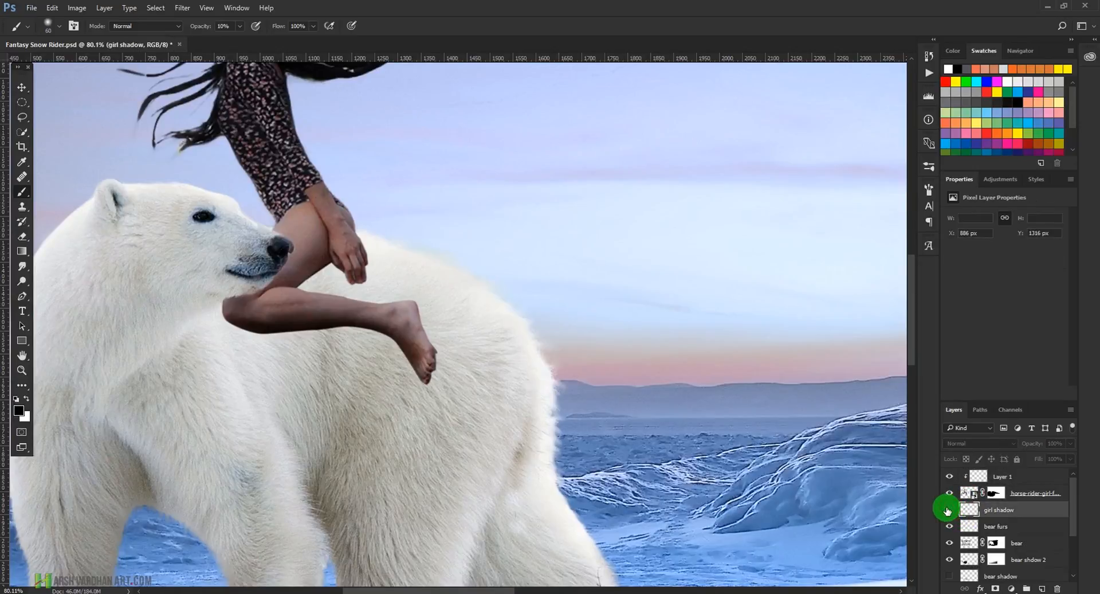
pyautogui.click(949, 509)
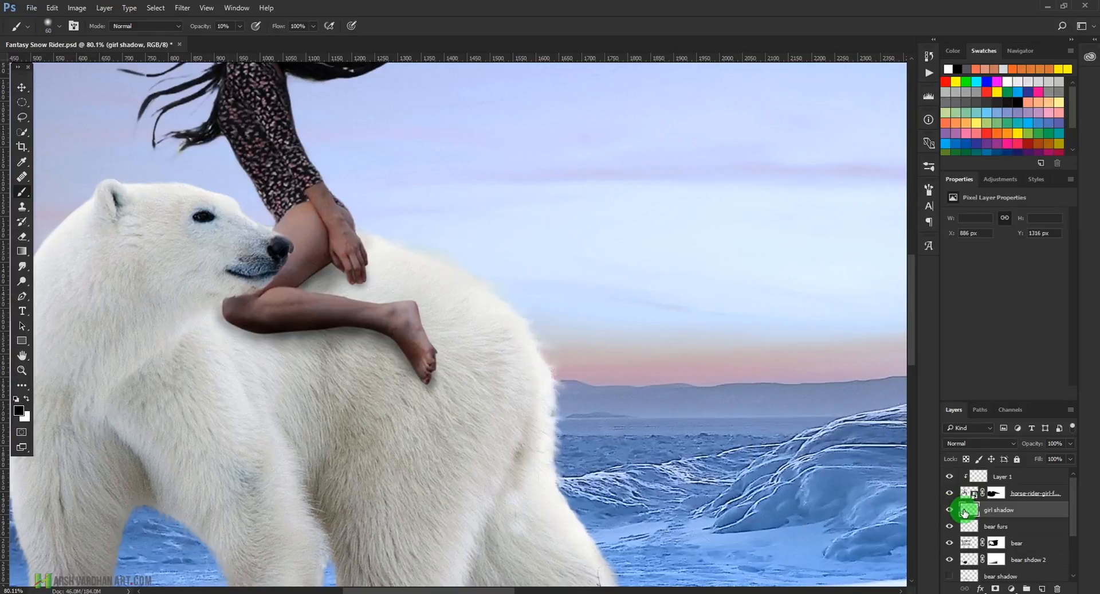
pyautogui.moveTo(1071, 450); pyautogui.dragTo(1054, 462)
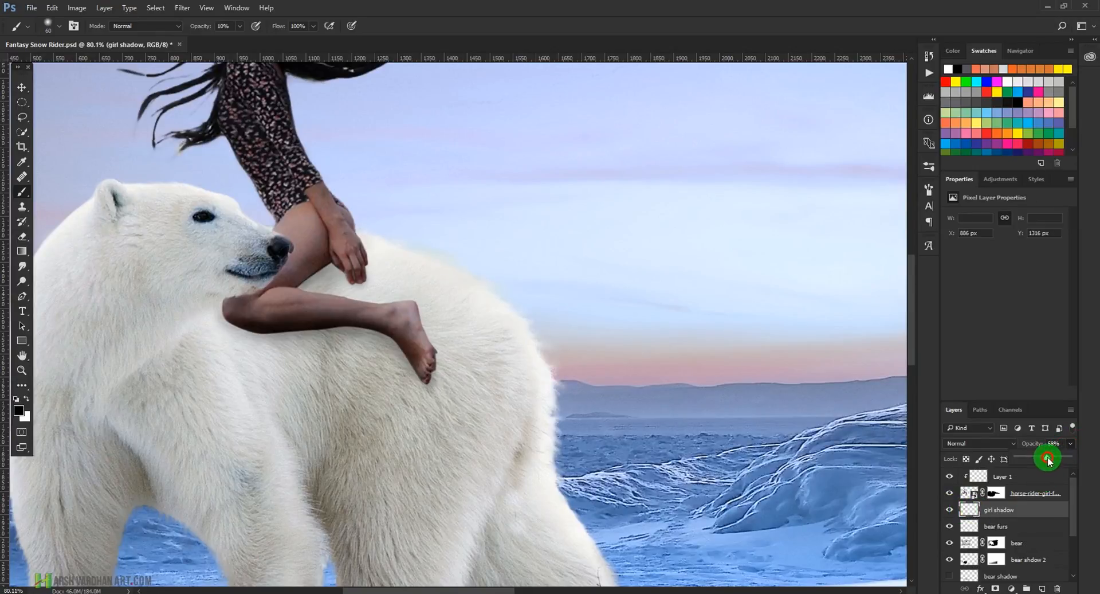
pyautogui.moveTo(1050, 460); pyautogui.dragTo(1057, 459)
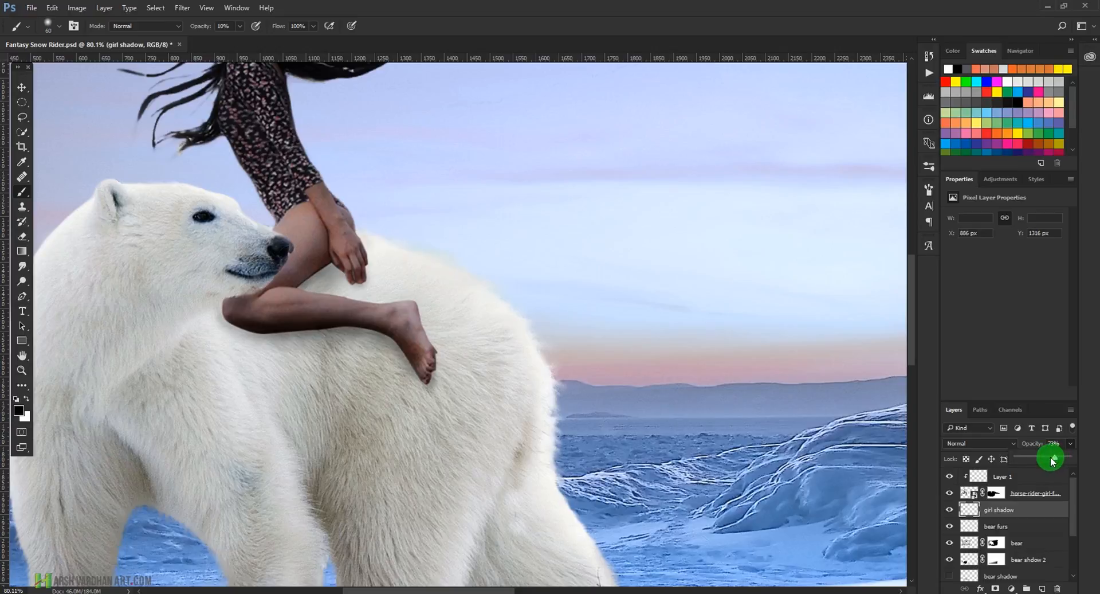
# - On the horse-rider-girl-fantasy layer mask, paint black along the underside of the rider's knee with a soft brush of about 10 to 15 px
pyautogui.click(997, 493)
pyautogui.press('x')
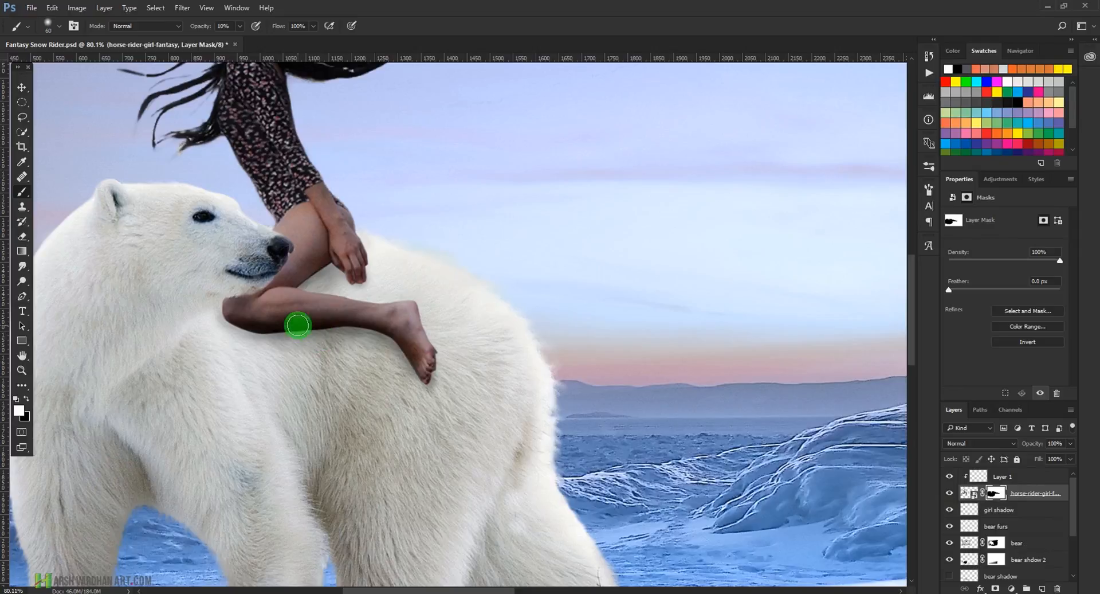
pyautogui.moveTo(283, 327); pyautogui.dragTo(306, 341)
pyautogui.moveTo(373, 360); pyautogui.dragTo(335, 348)
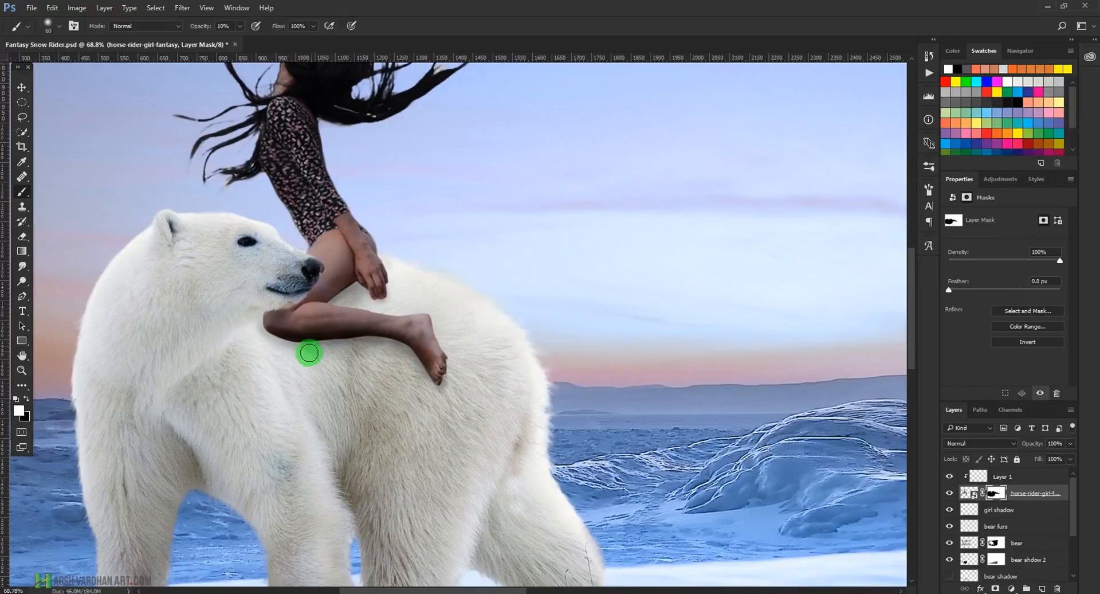
pyautogui.click(26, 398)
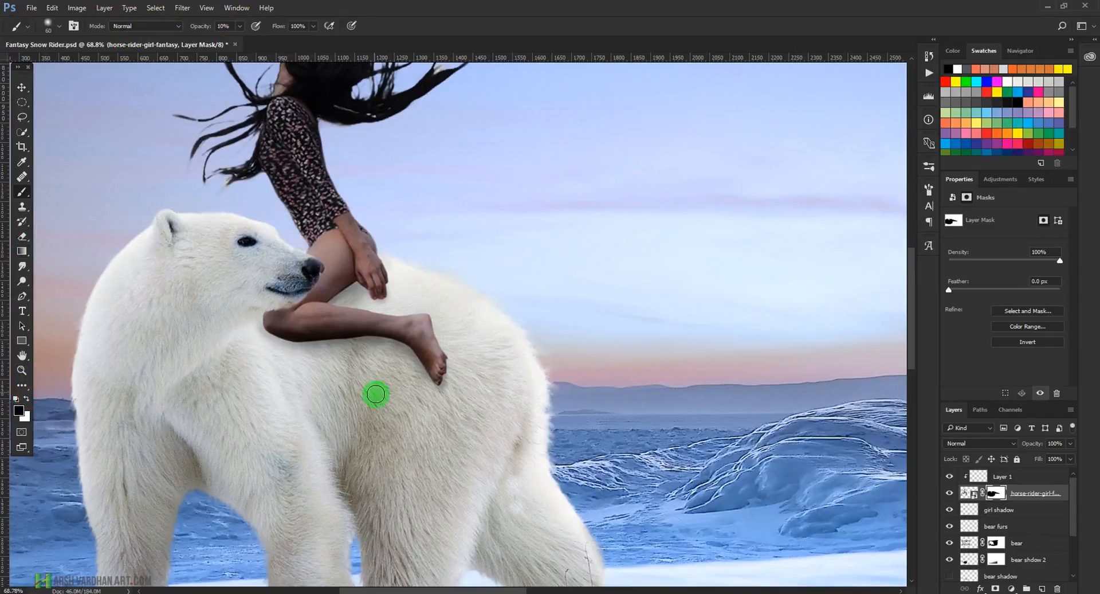
pyautogui.moveTo(314, 350); pyautogui.dragTo(344, 360)
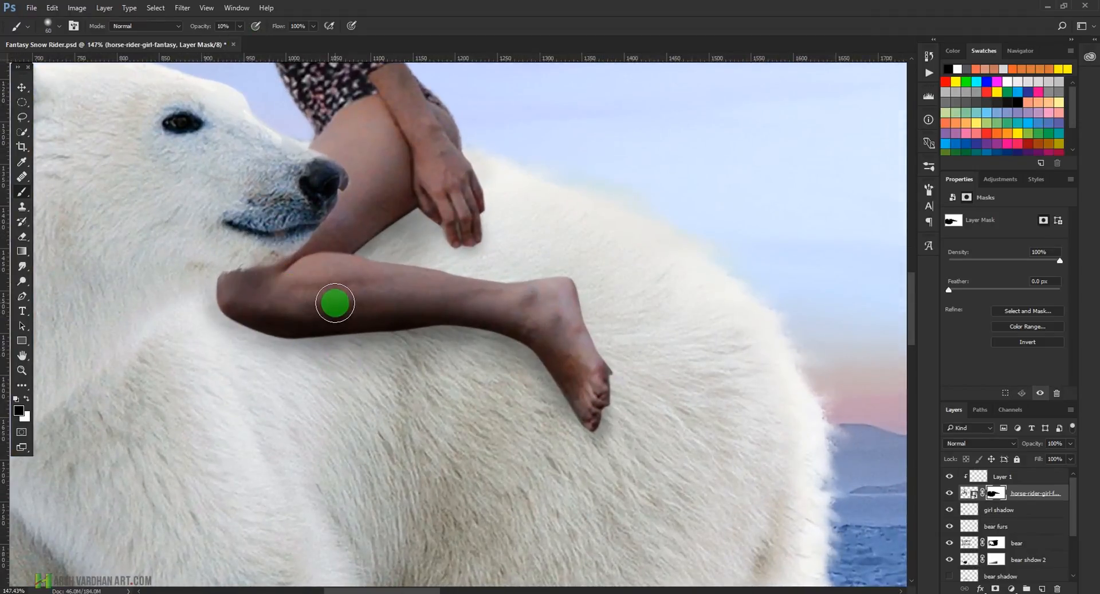
pyautogui.press('[')
pyautogui.press('[')
pyautogui.press('[')
pyautogui.press('[')
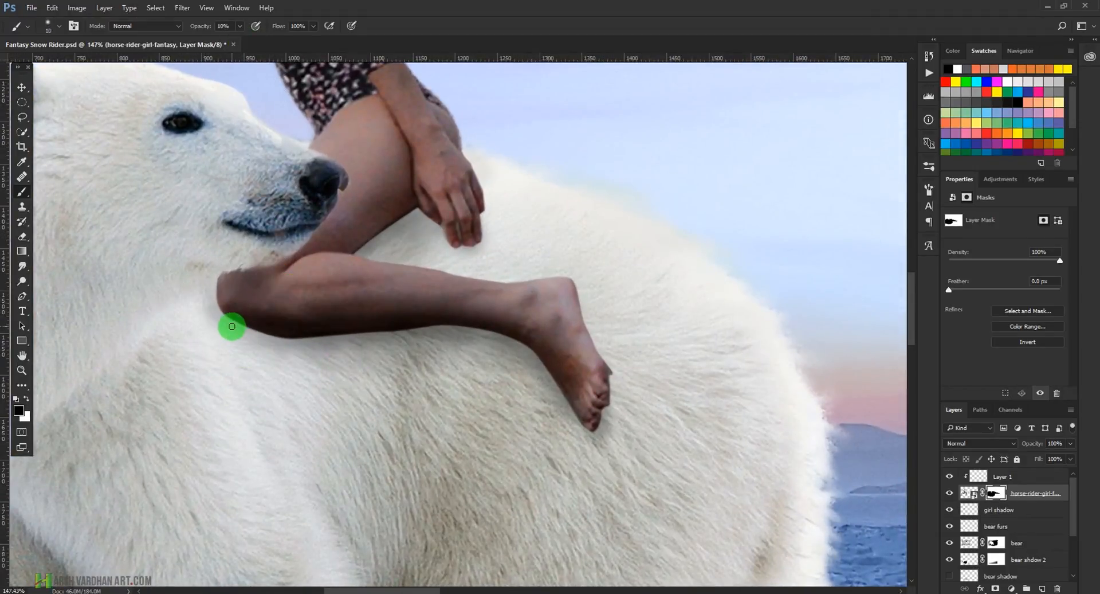
pyautogui.moveTo(243, 325); pyautogui.dragTo(255, 332)
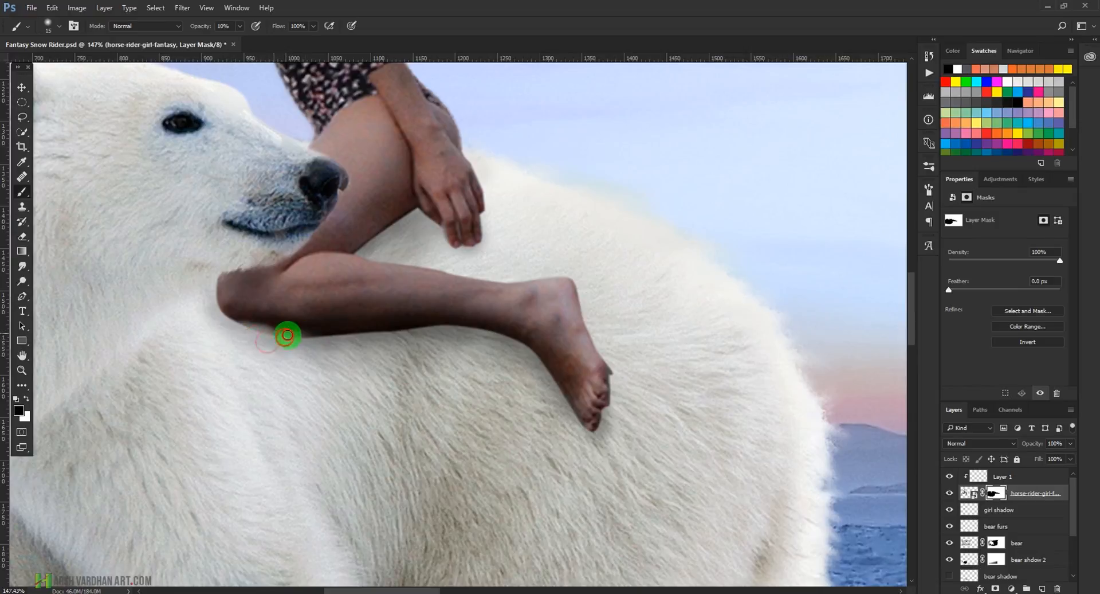
pyautogui.moveTo(296, 333); pyautogui.dragTo(323, 340)
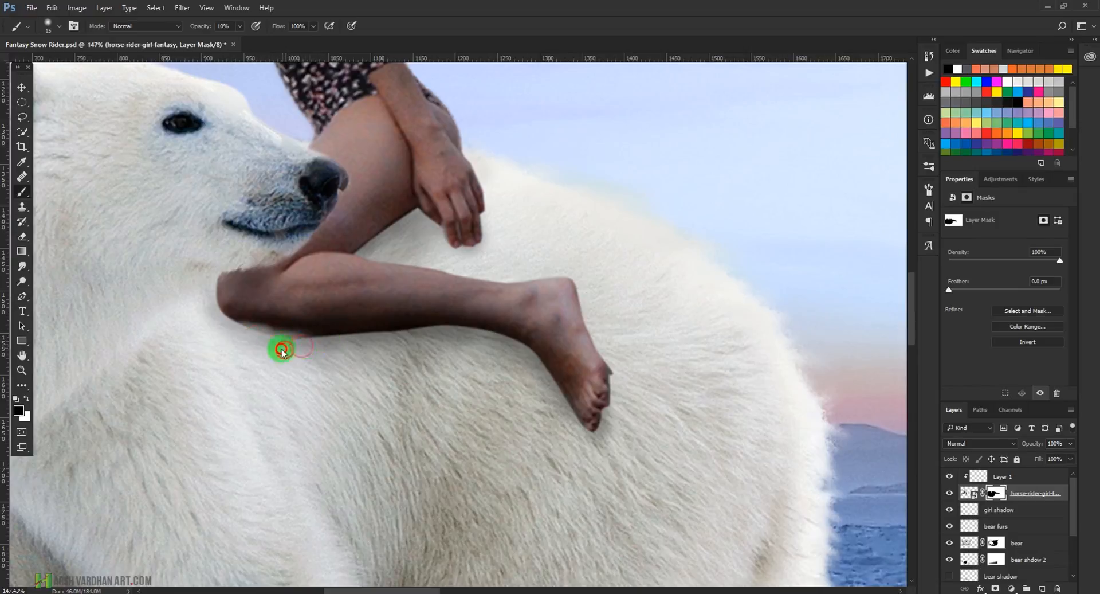
pyautogui.moveTo(303, 338)
pyautogui.mouseDown()
pyautogui.moveTo(368, 333)
pyautogui.moveTo(277, 341)
pyautogui.moveTo(292, 340)
pyautogui.moveTo(219, 323)
pyautogui.moveTo(263, 328)
pyautogui.moveTo(232, 322)
pyautogui.mouseUp()
# - Refine the mask edge along the underside of the rider's lower leg, from the knee to the foot
pyautogui.press(']')
pyautogui.moveTo(268, 331); pyautogui.dragTo(382, 331)
pyautogui.moveTo(349, 336)
pyautogui.mouseDown()
pyautogui.moveTo(430, 326)
pyautogui.moveTo(299, 338)
pyautogui.moveTo(447, 335)
pyautogui.moveTo(396, 329)
pyautogui.moveTo(507, 338)
pyautogui.moveTo(491, 331)
pyautogui.moveTo(536, 359)
pyautogui.moveTo(569, 411)
pyautogui.moveTo(534, 364)
pyautogui.moveTo(555, 379)
pyautogui.moveTo(617, 377)
pyautogui.moveTo(610, 368)
pyautogui.moveTo(613, 380)
pyautogui.moveTo(611, 361)
pyautogui.moveTo(609, 400)
pyautogui.moveTo(614, 359)
pyautogui.moveTo(600, 436)
pyautogui.moveTo(523, 358)
pyautogui.moveTo(405, 340)
pyautogui.moveTo(451, 327)
pyautogui.moveTo(432, 328)
pyautogui.moveTo(487, 337)
pyautogui.moveTo(481, 328)
pyautogui.moveTo(530, 356)
pyautogui.mouseUp()
pyautogui.press('[')
pyautogui.moveTo(436, 344); pyautogui.dragTo(340, 364)
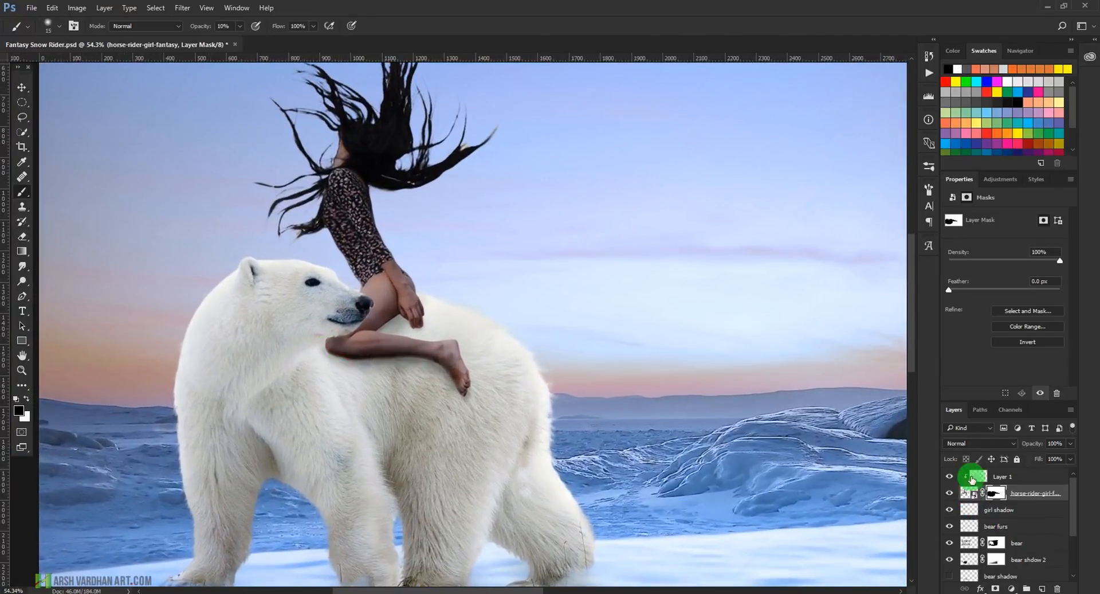
# - Compare the image with and without the leg shading on Layer 1 and set that layer's opacity to 57%
pyautogui.click(977, 478)
pyautogui.click(950, 478)
pyautogui.click(950, 478)
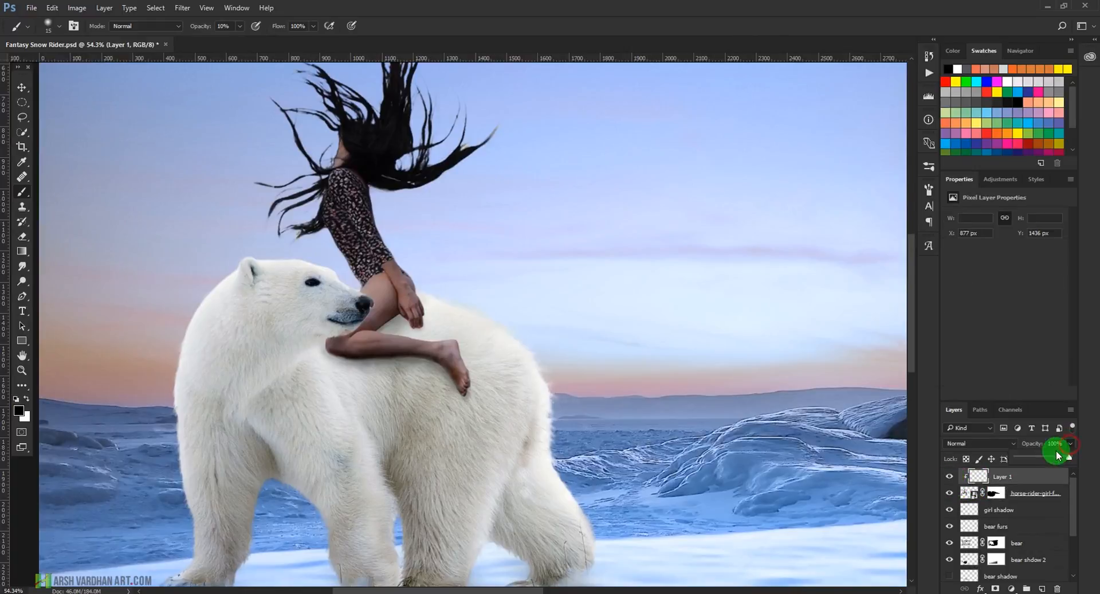
pyautogui.click(1014, 478)
pyautogui.moveTo(486, 415)
pyautogui.mouseDown()
pyautogui.moveTo(447, 381)
pyautogui.moveTo(393, 386)
pyautogui.moveTo(344, 368)
pyautogui.moveTo(265, 292)
pyautogui.moveTo(309, 307)
pyautogui.mouseUp()
pyautogui.moveTo(342, 275)
pyautogui.mouseDown()
pyautogui.moveTo(349, 290)
pyautogui.moveTo(368, 206)
pyautogui.moveTo(388, 386)
pyautogui.moveTo(432, 376)
pyautogui.moveTo(440, 394)
pyautogui.moveTo(366, 486)
pyautogui.moveTo(324, 285)
pyautogui.moveTo(361, 364)
pyautogui.moveTo(741, 536)
pyautogui.mouseUp()
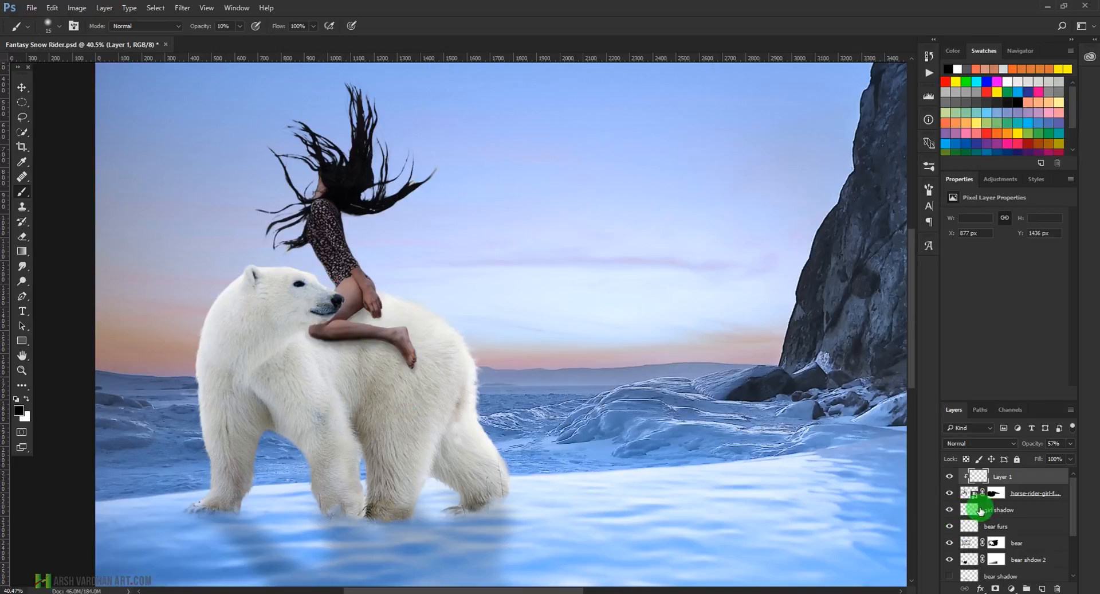
# - Add a Color Balance adjustment layer above Layer 1 and clip it to the rider
pyautogui.click(1002, 181)
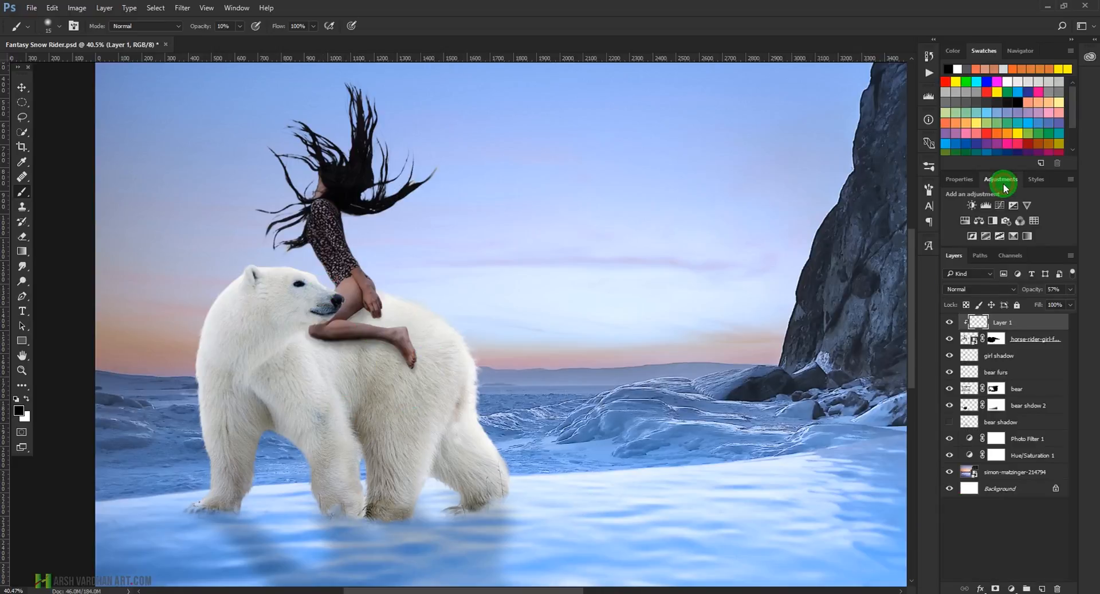
pyautogui.click(982, 224)
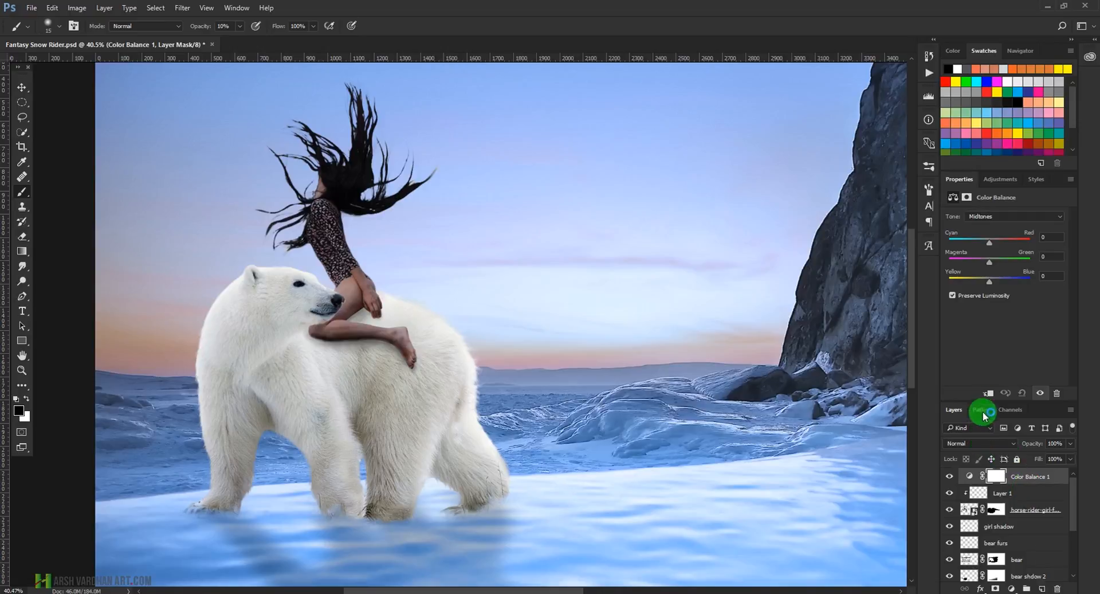
pyautogui.click(1085, 551)
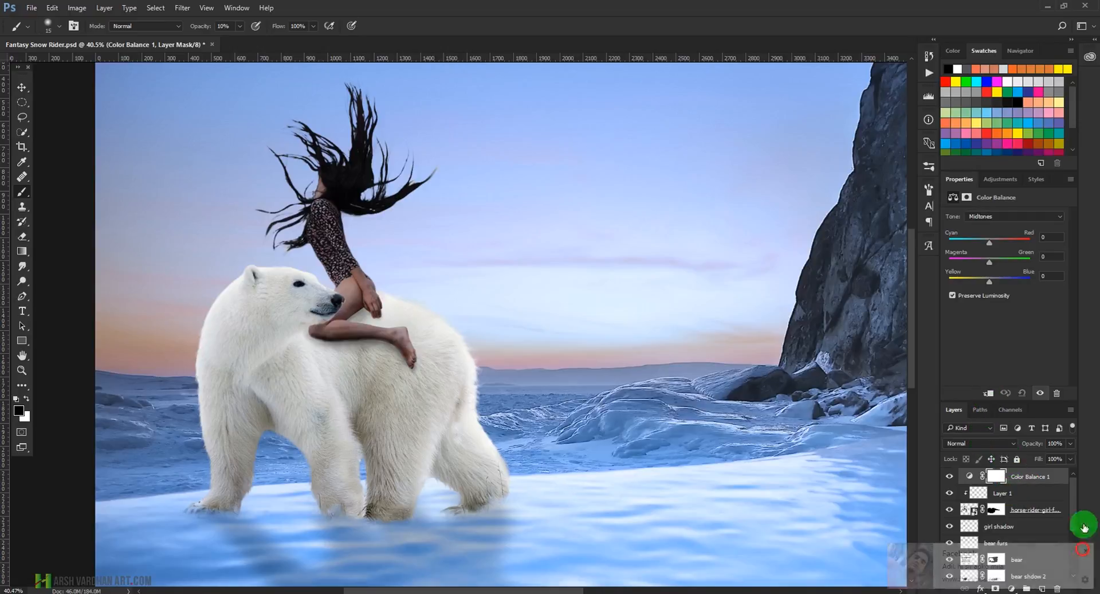
pyautogui.click(988, 396)
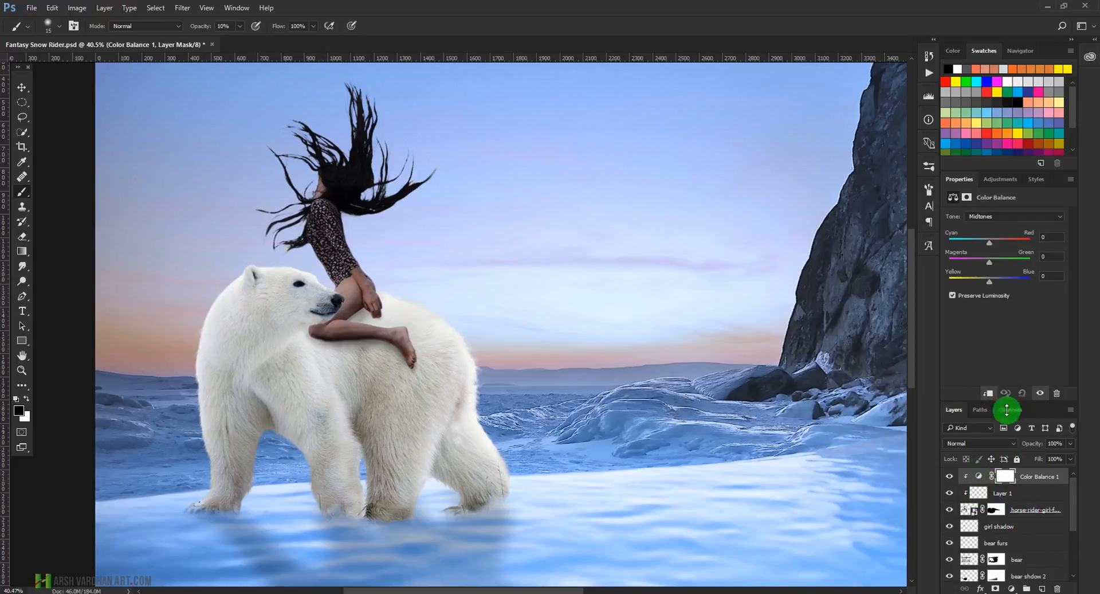
# - Set the rider's Color Balance midtones to Cyan-Red -20, Magenta-Green +4 and Yellow-Blue +10
pyautogui.moveTo(990, 243); pyautogui.dragTo(981, 243)
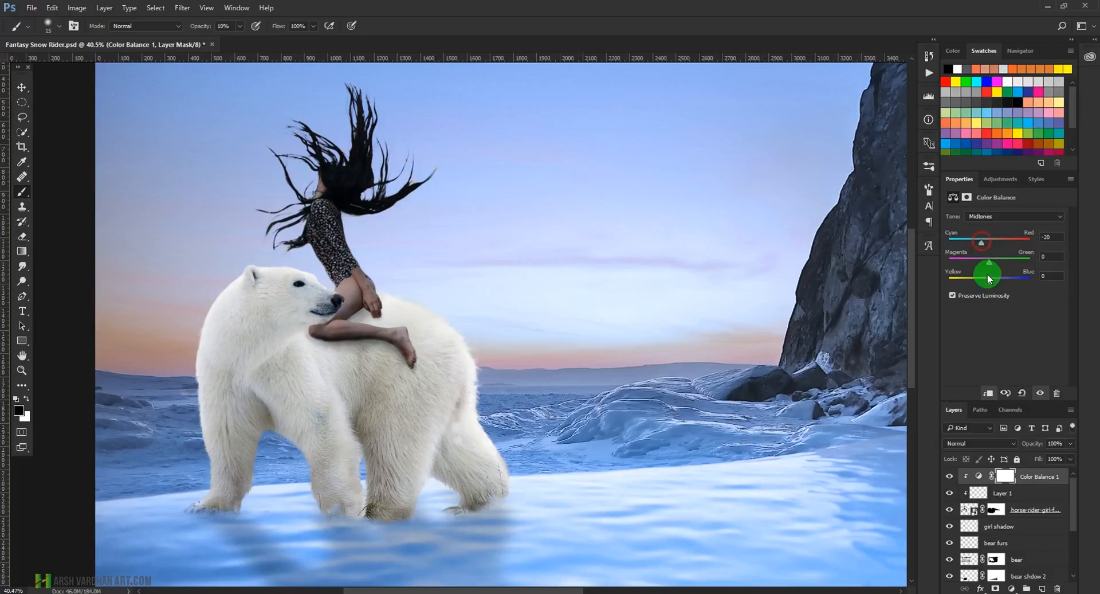
pyautogui.moveTo(990, 281); pyautogui.dragTo(998, 283)
pyautogui.click(988, 264)
pyautogui.moveTo(981, 266); pyautogui.dragTo(992, 265)
# - Set the rider's Color Balance shadows to Cyan-Red +4, Magenta-Green +7 and Yellow-Blue +20
pyautogui.click(987, 217)
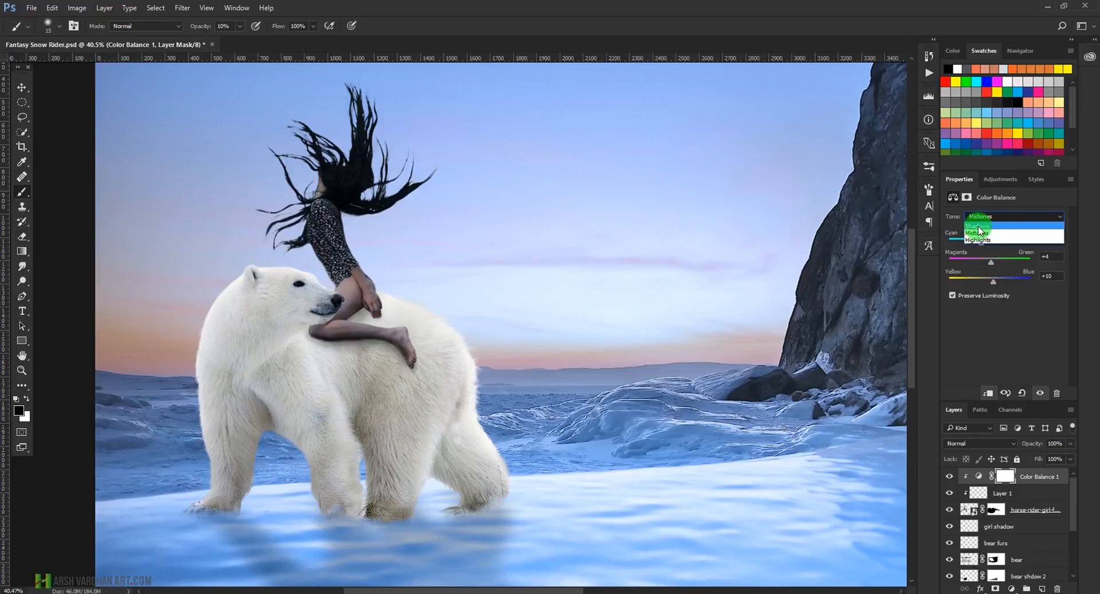
pyautogui.click(978, 226)
pyautogui.moveTo(985, 245); pyautogui.dragTo(993, 243)
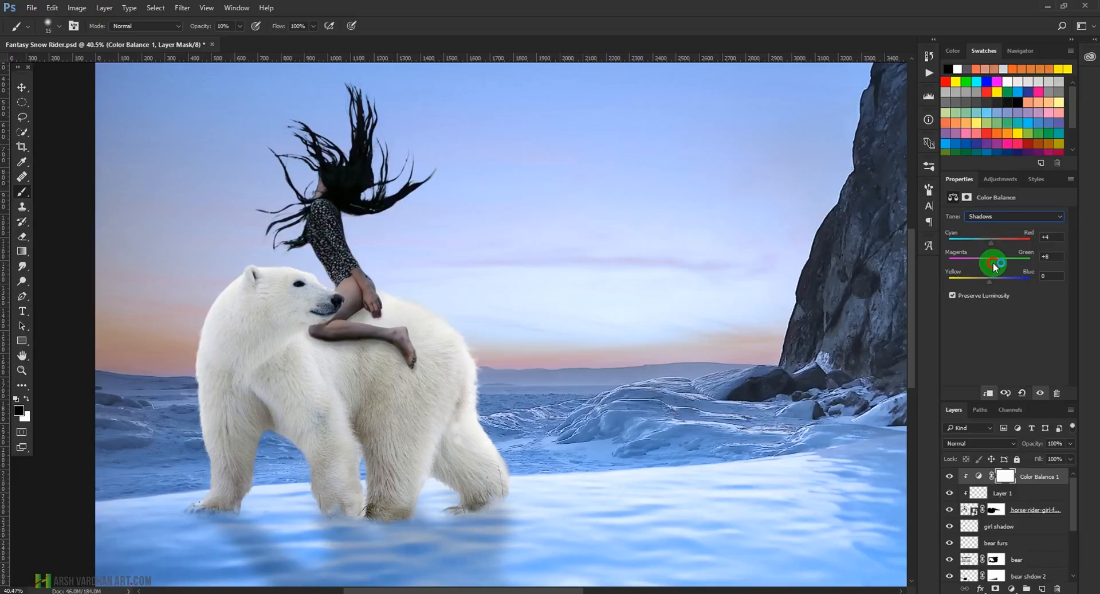
pyautogui.moveTo(996, 266); pyautogui.dragTo(992, 264)
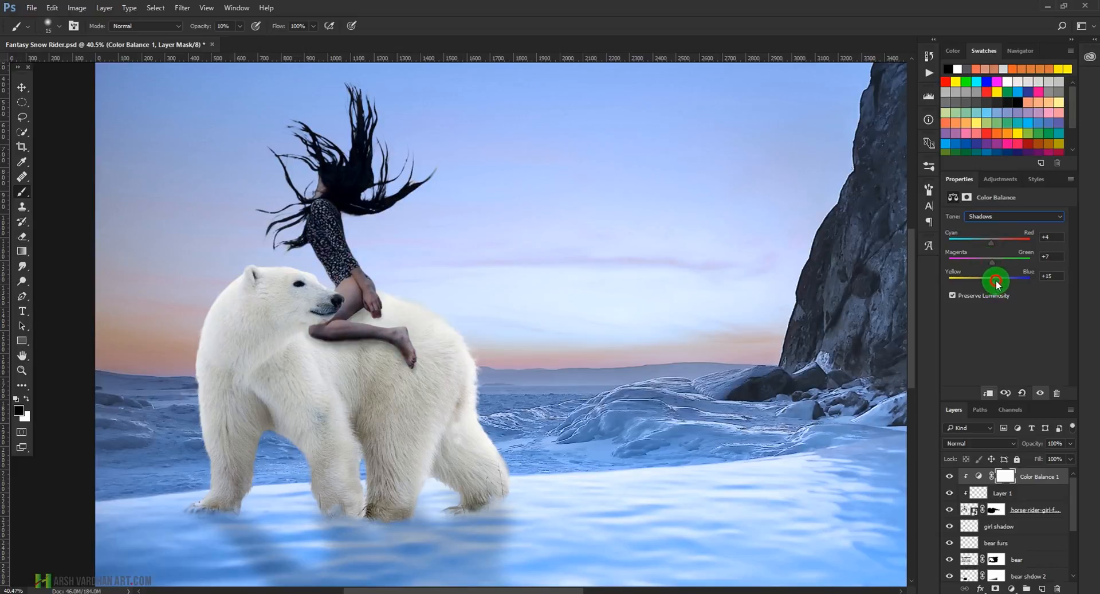
pyautogui.moveTo(987, 284); pyautogui.dragTo(1002, 285)
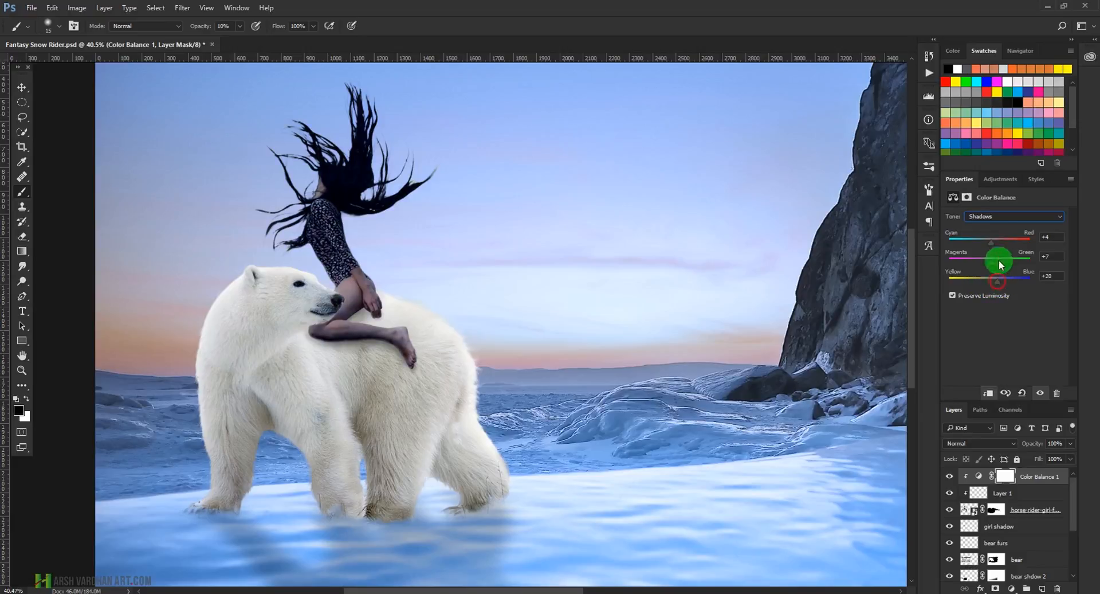
# - Set the rider's Color Balance highlights to Cyan-Red +6, Magenta-Green +13 and Yellow-Blue +13, checking the tint against the whole composite
pyautogui.click(1000, 217)
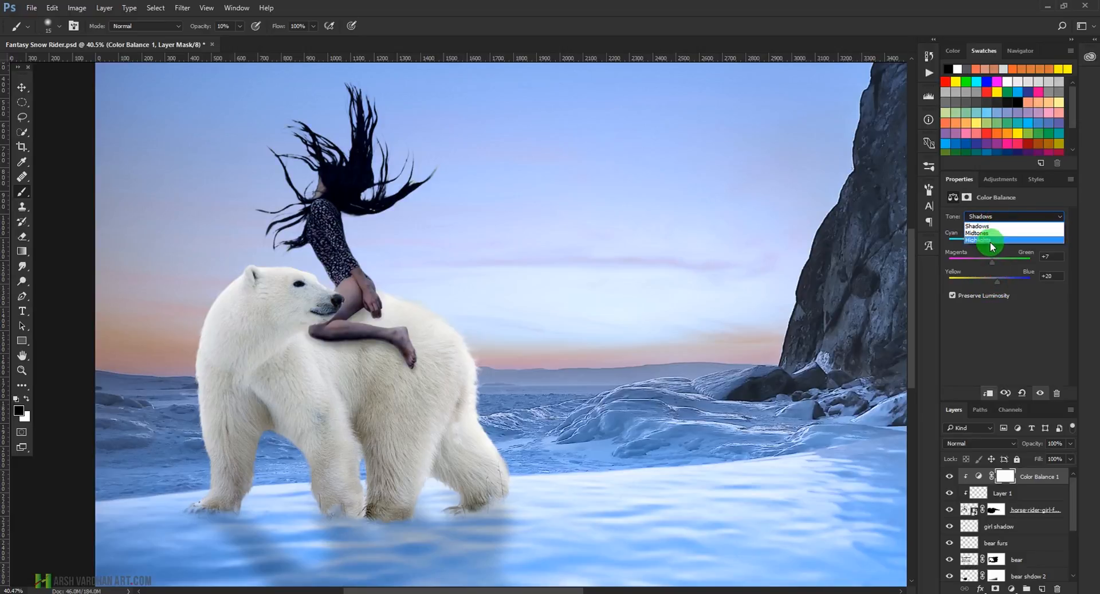
pyautogui.click(992, 240)
pyautogui.moveTo(992, 245)
pyautogui.mouseDown()
pyautogui.moveTo(981, 245)
pyautogui.moveTo(995, 243)
pyautogui.mouseUp()
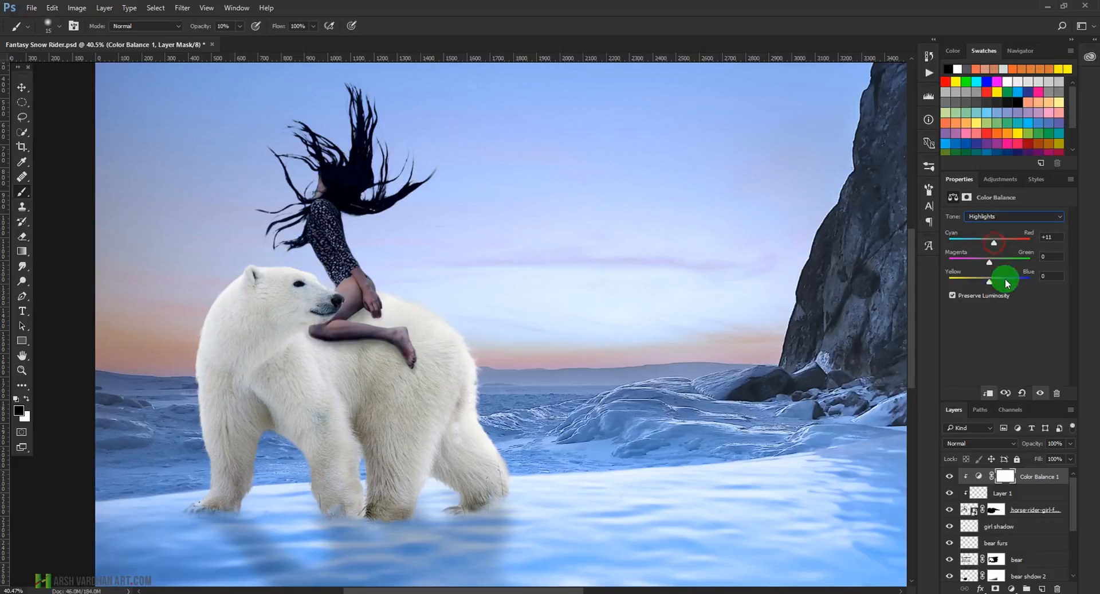
pyautogui.moveTo(987, 282); pyautogui.dragTo(995, 282)
pyautogui.moveTo(989, 265); pyautogui.dragTo(995, 261)
pyautogui.moveTo(398, 331); pyautogui.dragTo(379, 351)
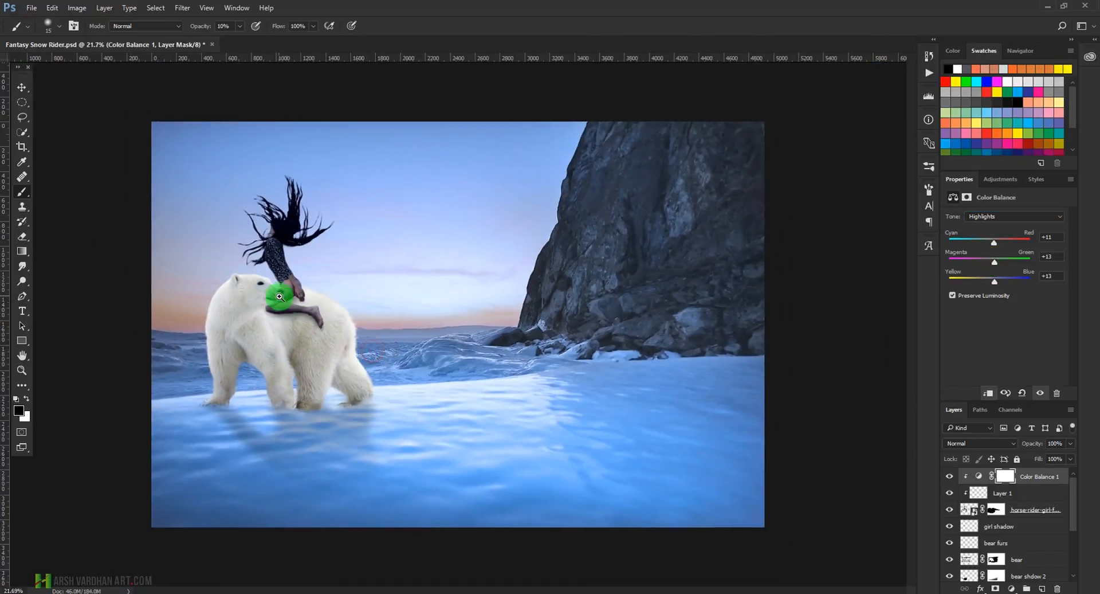
pyautogui.moveTo(284, 296); pyautogui.dragTo(297, 305)
pyautogui.moveTo(223, 344); pyautogui.dragTo(278, 351)
pyautogui.moveTo(274, 308)
pyautogui.mouseDown()
pyautogui.moveTo(293, 317)
pyautogui.moveTo(276, 323)
pyautogui.mouseUp()
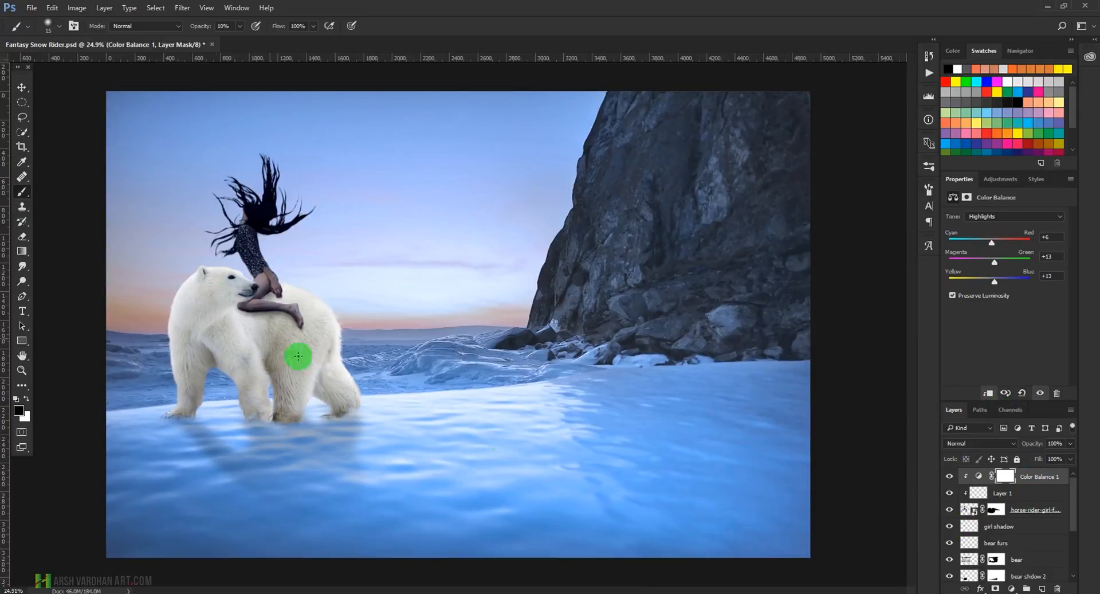
pyautogui.moveTo(231, 307)
pyautogui.mouseDown()
pyautogui.moveTo(243, 308)
pyautogui.moveTo(220, 306)
pyautogui.mouseUp()
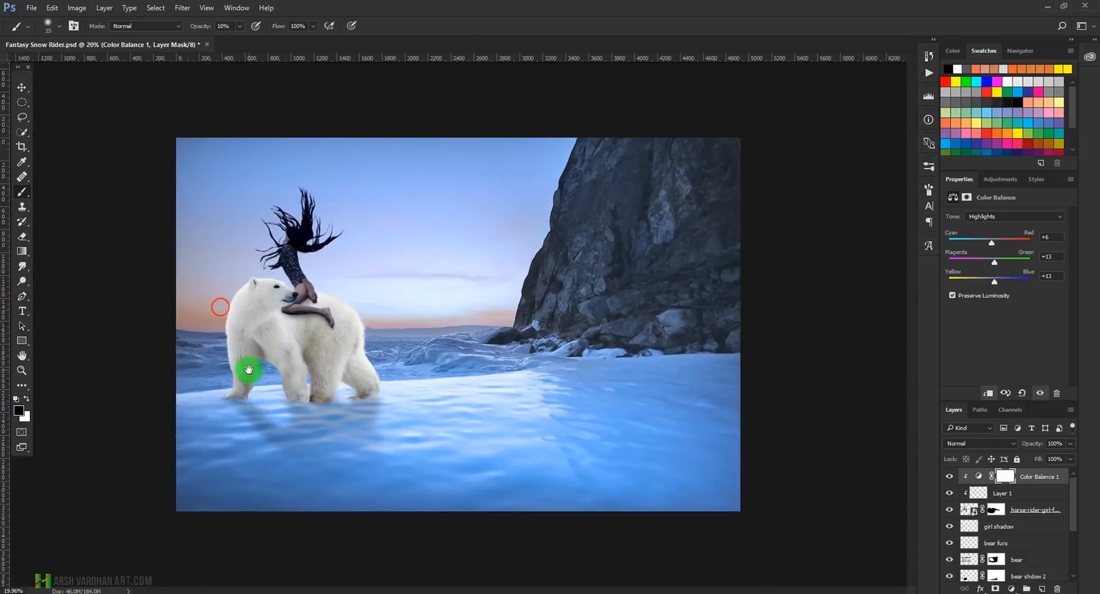
pyautogui.moveTo(263, 340); pyautogui.dragTo(285, 322)
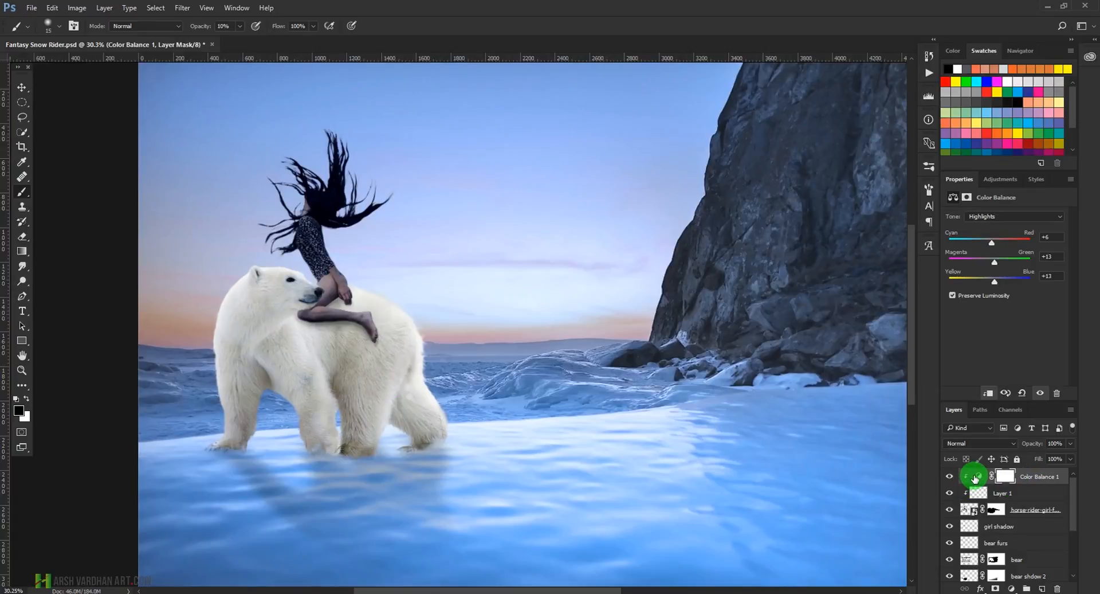
# - Duplicate the Color Balance 1 layer and move the copy between the girl shadow and bear furs layers
pyautogui.click(975, 476)
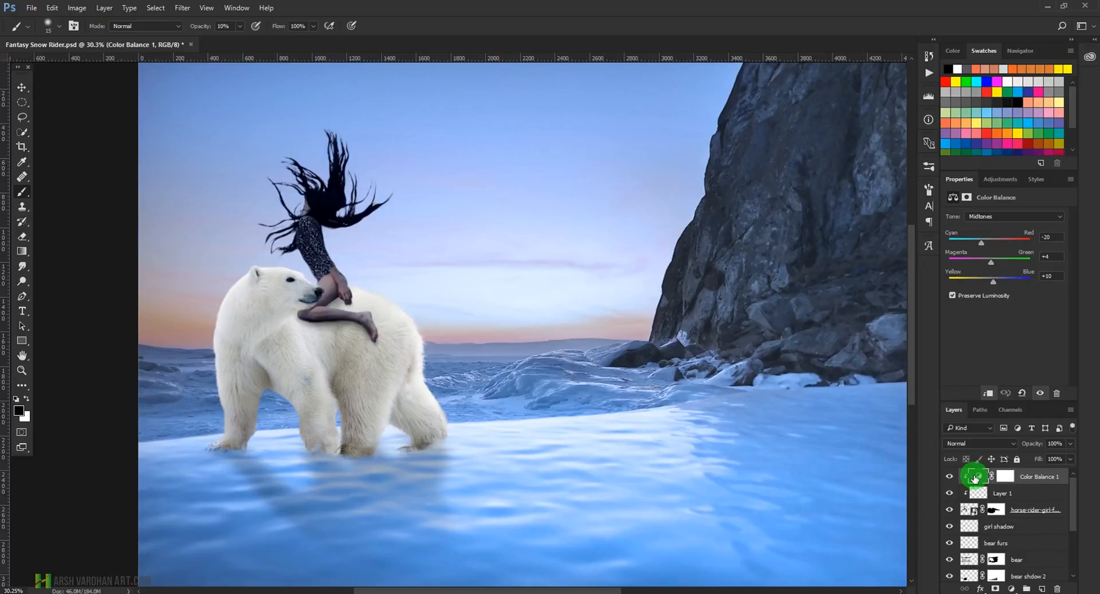
pyautogui.hotkey('ctrl', 'j')
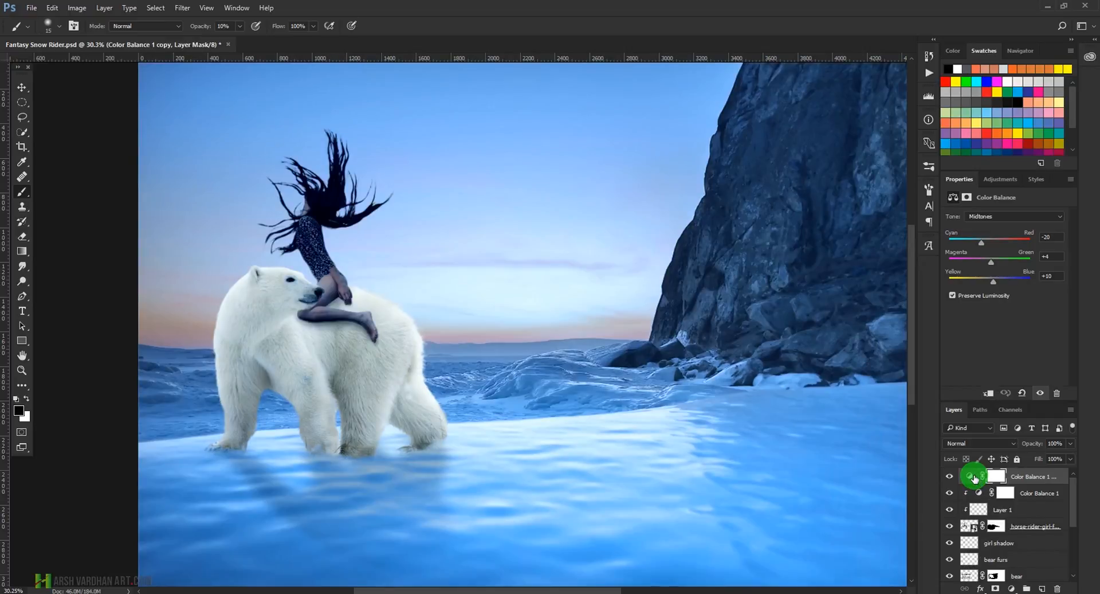
pyautogui.moveTo(975, 477); pyautogui.dragTo(985, 542)
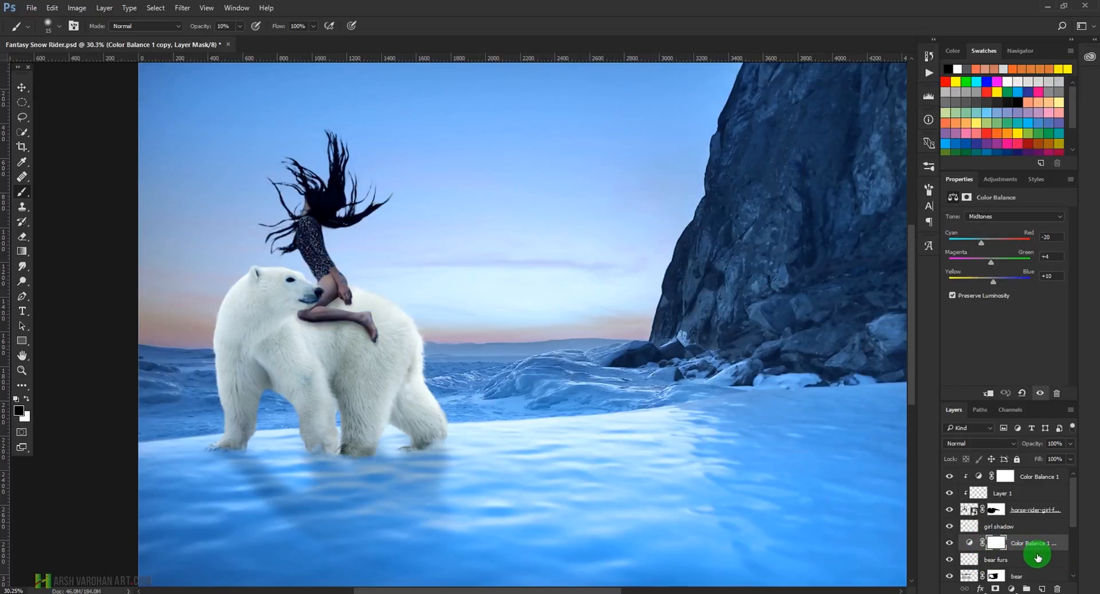
# - Try clipping the Color Balance copy to the bear furs layer, compare its visibility and release the clipping
pyautogui.keyDown('alt'); pyautogui.click(1038, 551); pyautogui.keyUp('alt')
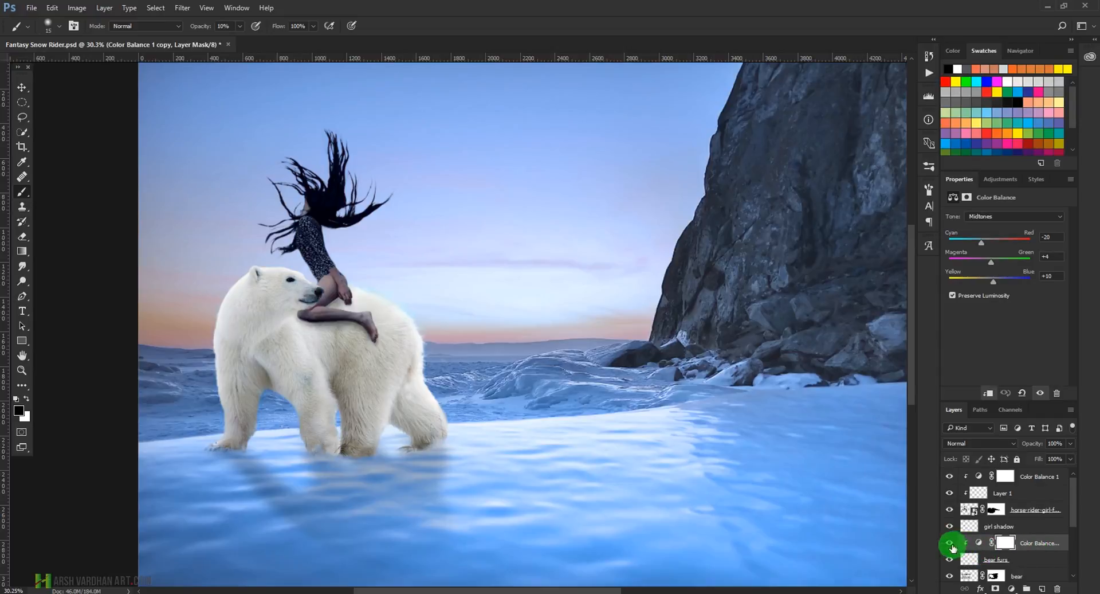
pyautogui.click(1039, 549)
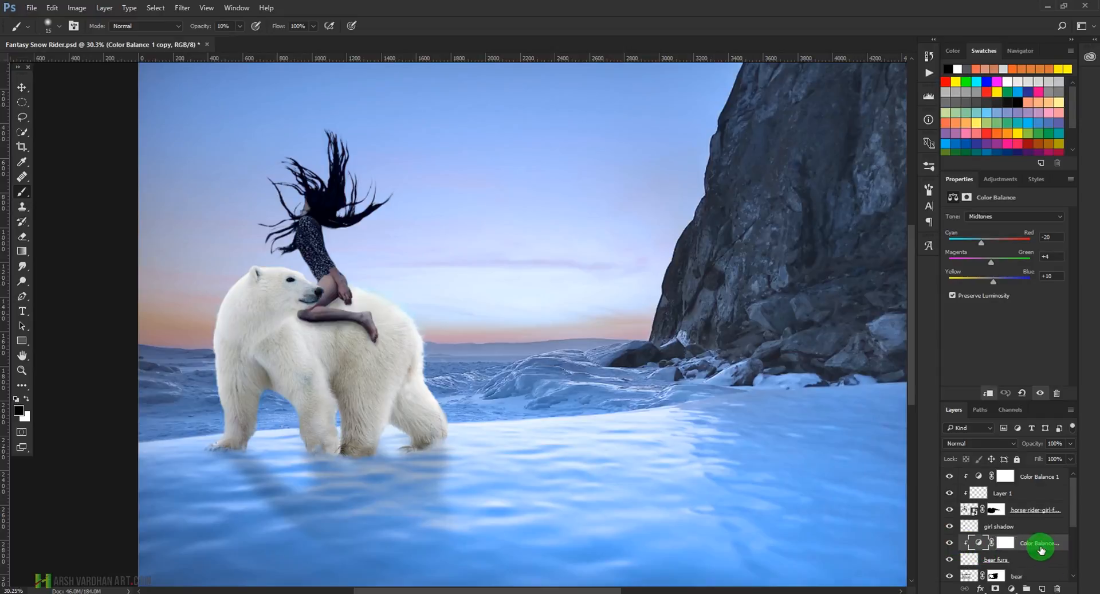
pyautogui.click(950, 542)
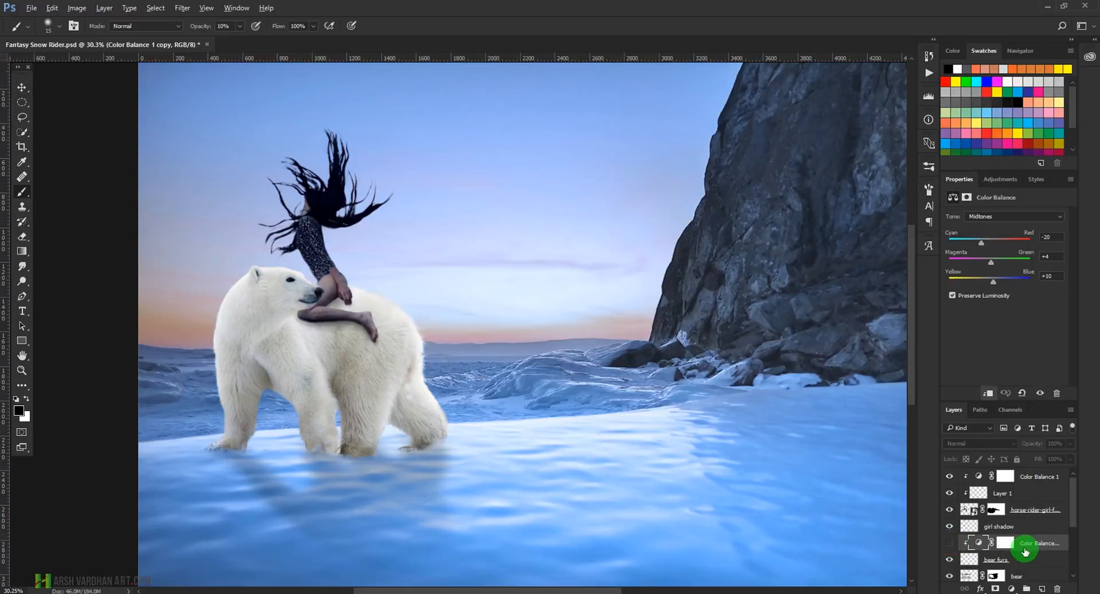
pyautogui.click(949, 542)
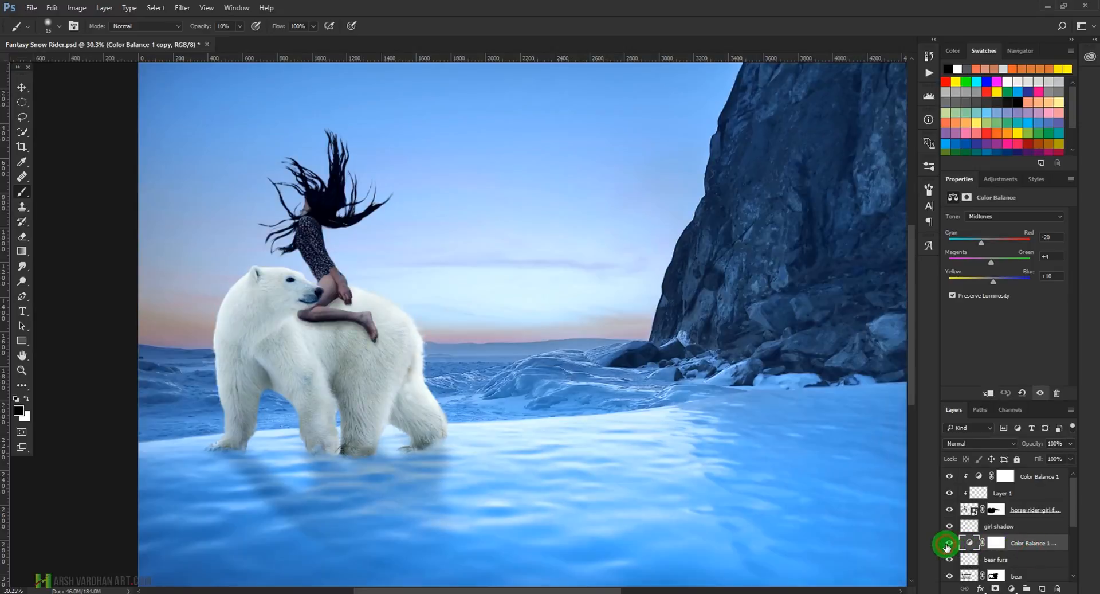
# - Review the full composite with the unclipped Color Balance copy and save the document
pyautogui.moveTo(399, 363)
pyautogui.mouseDown()
pyautogui.moveTo(355, 359)
pyautogui.moveTo(359, 337)
pyautogui.mouseUp()
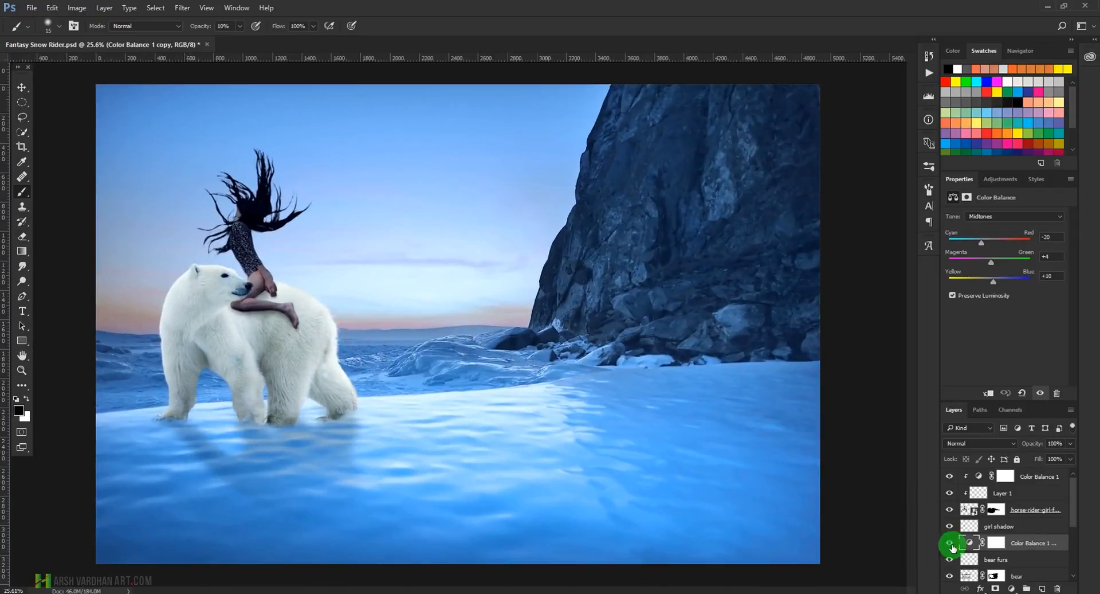
pyautogui.moveTo(241, 299); pyautogui.dragTo(405, 394)
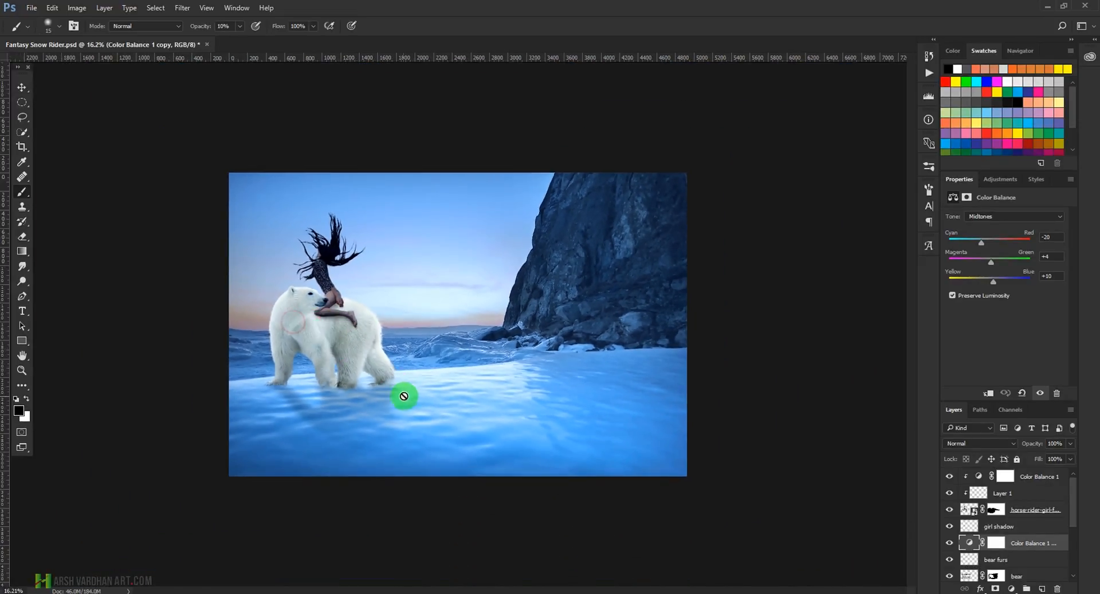
pyautogui.hotkey('ctrl', 's')
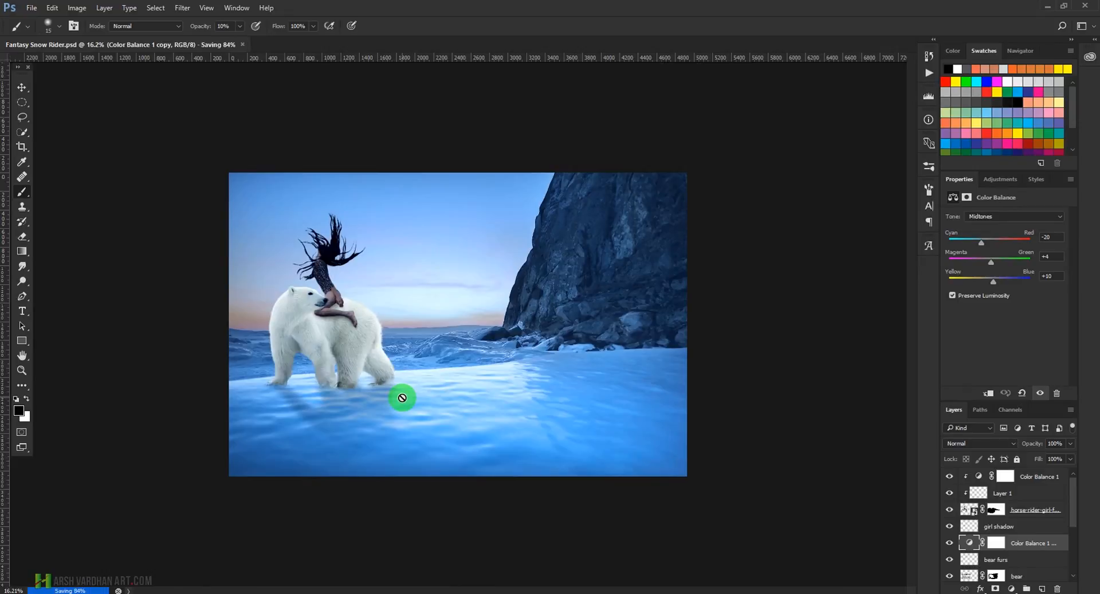
# - Run the "snow 2" action from the Snow Harshvardhanart set above the topmost Color Balance 1 layer to generate falling snow
pyautogui.moveTo(318, 293); pyautogui.dragTo(442, 335)
pyautogui.moveTo(571, 351); pyautogui.dragTo(522, 356)
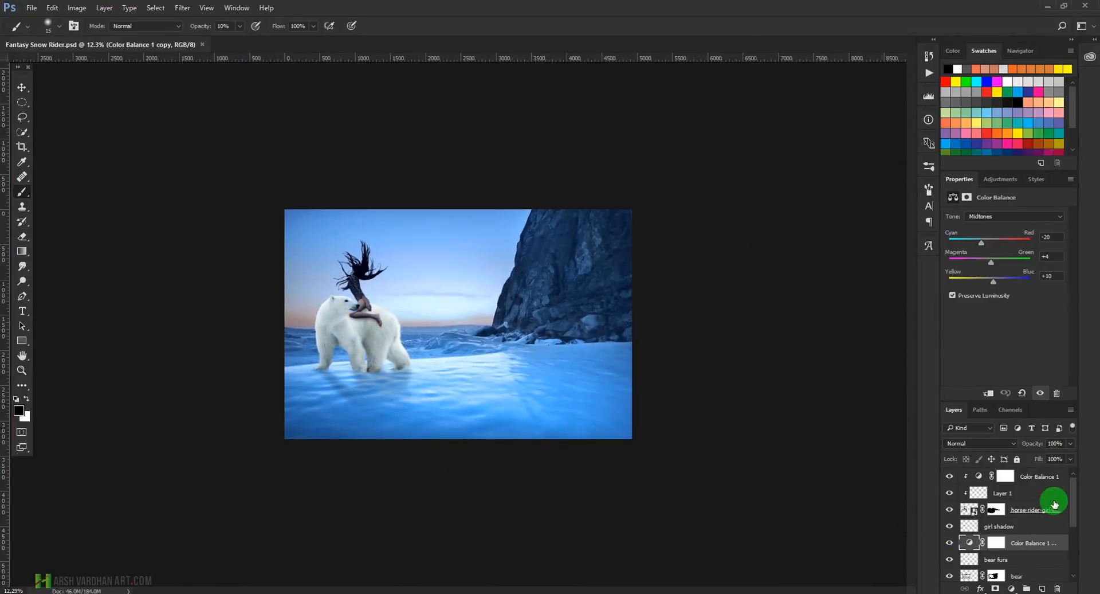
pyautogui.click(1052, 475)
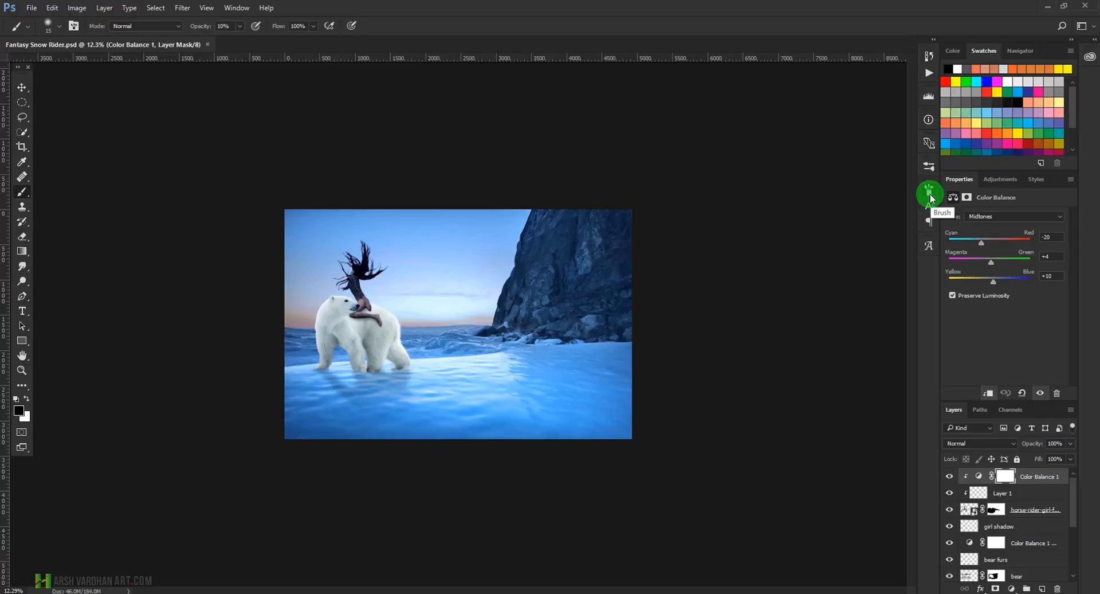
pyautogui.click(928, 73)
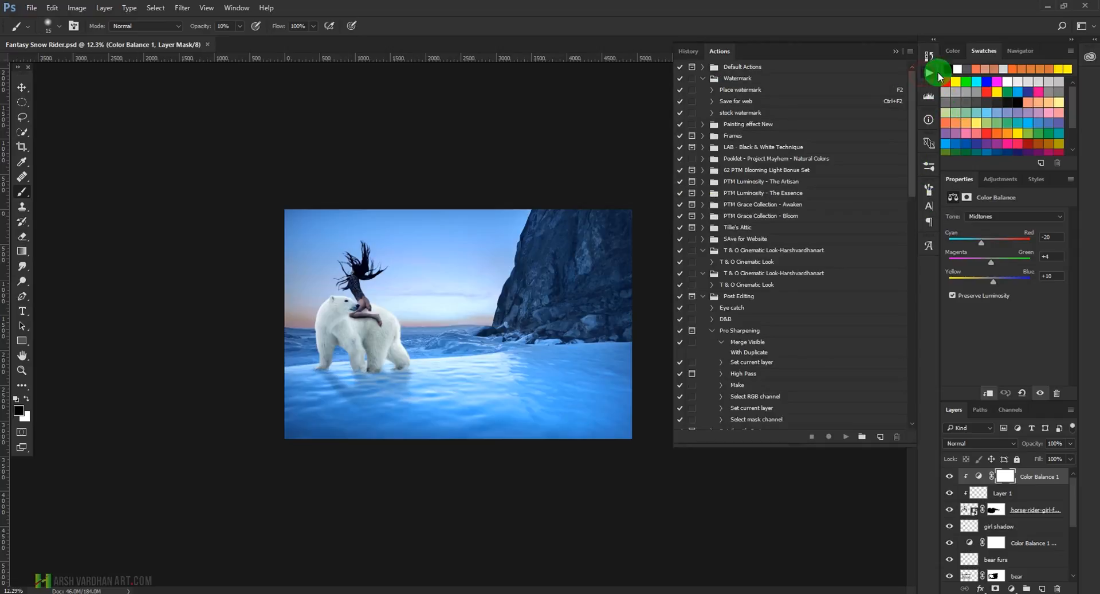
pyautogui.moveTo(914, 135); pyautogui.dragTo(911, 358)
pyautogui.click(739, 206)
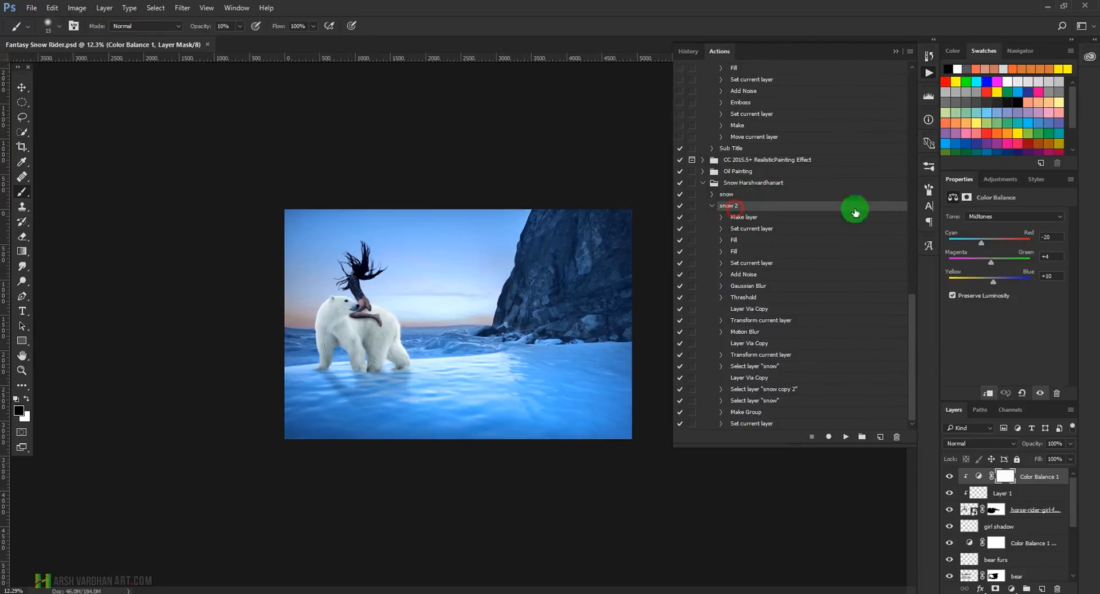
pyautogui.click(846, 438)
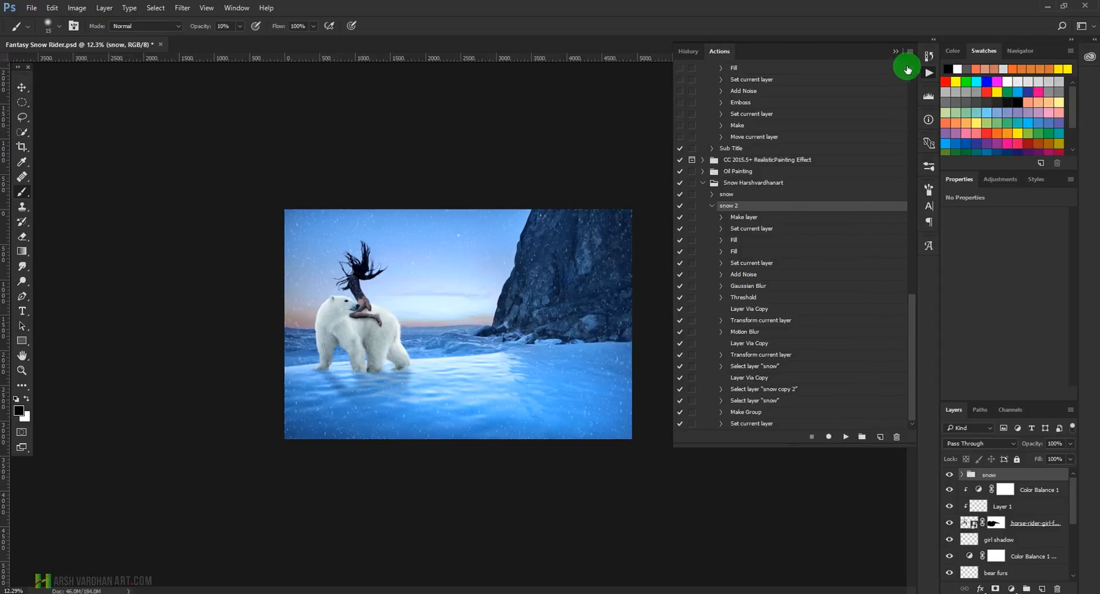
pyautogui.click(897, 52)
# - Duplicate the snow group three times to make the snowfall denser
pyautogui.moveTo(371, 374); pyautogui.dragTo(426, 397)
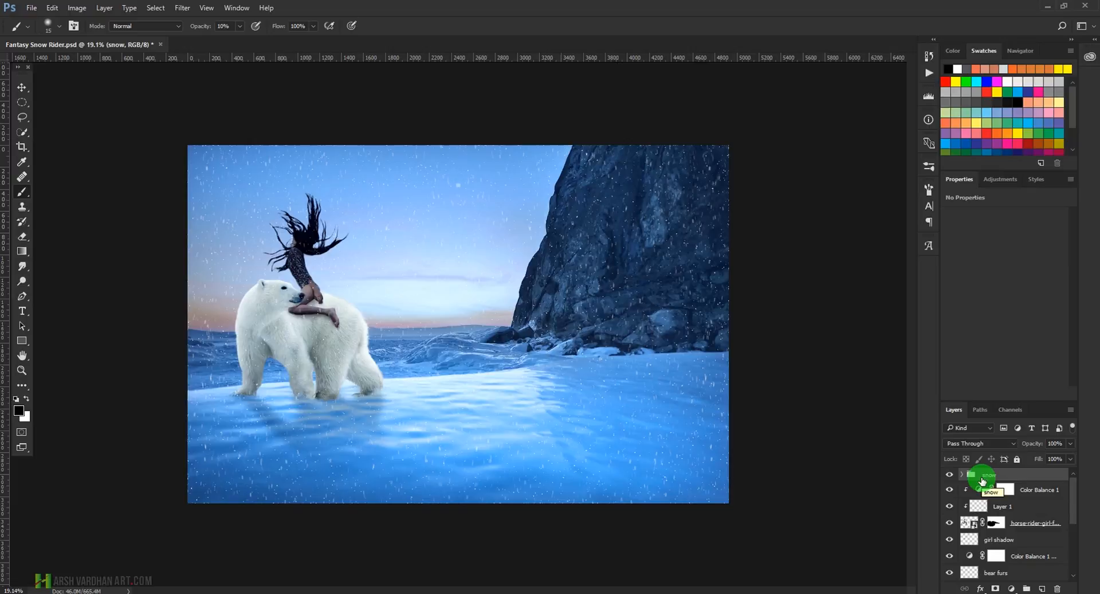
pyautogui.hotkey('ctrl', 'j')
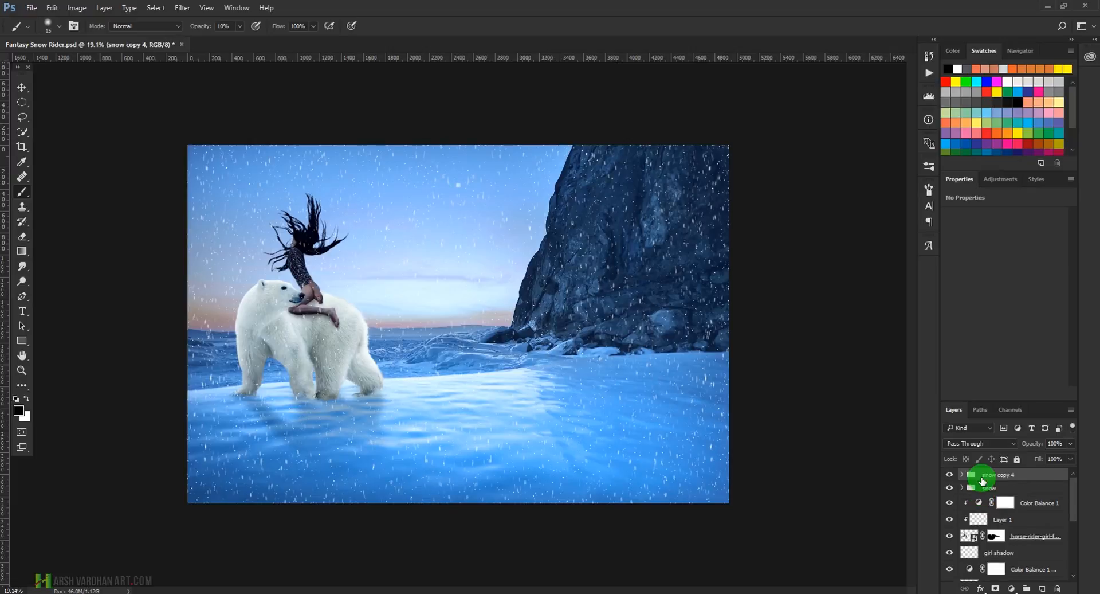
pyautogui.hotkey('ctrl', 'j')
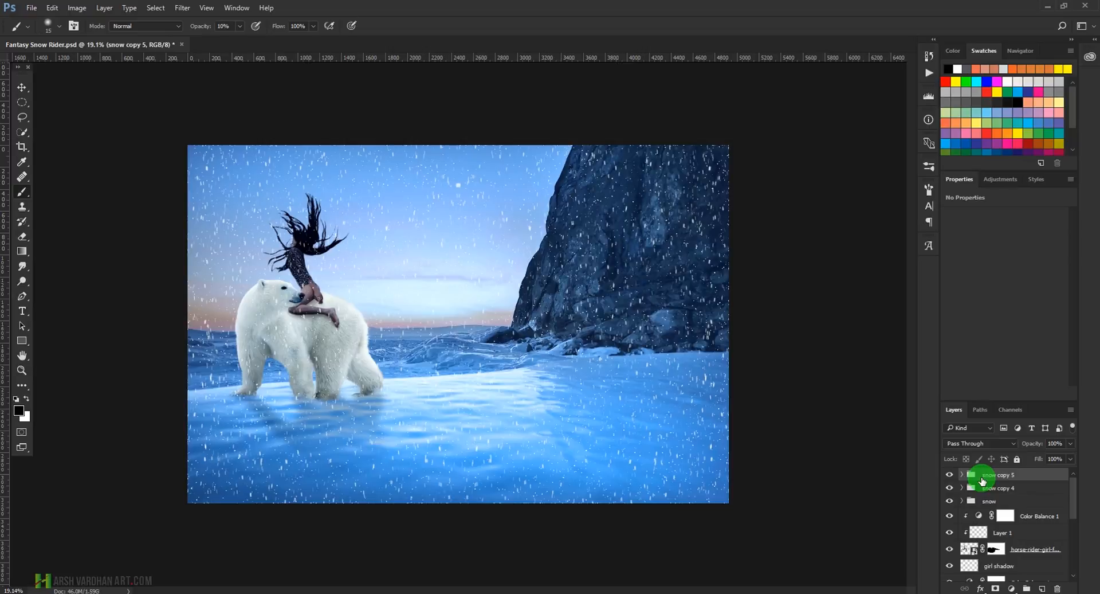
pyautogui.hotkey('ctrl', 'j')
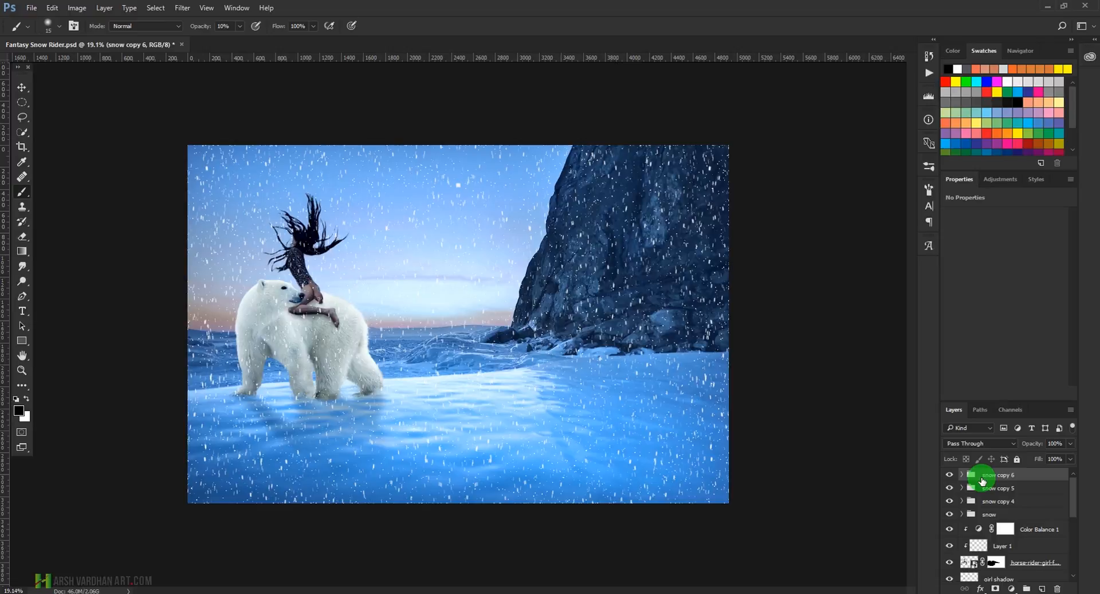
# - Convert the snow copy 6 group to a smart object and set its blend mode to Screen
pyautogui.rightClick(1041, 474)
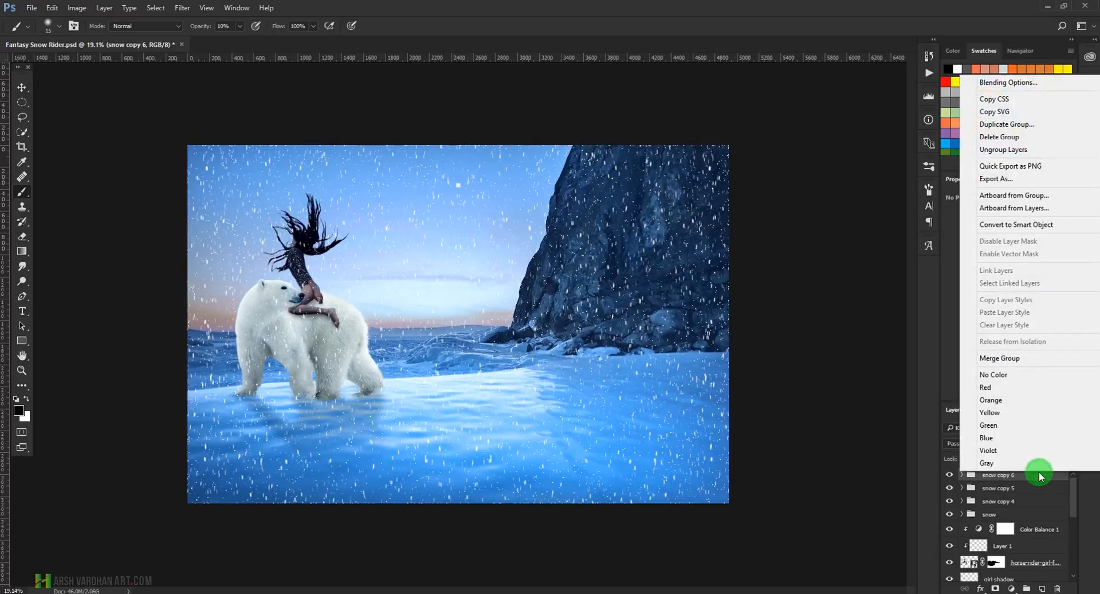
pyautogui.click(1016, 225)
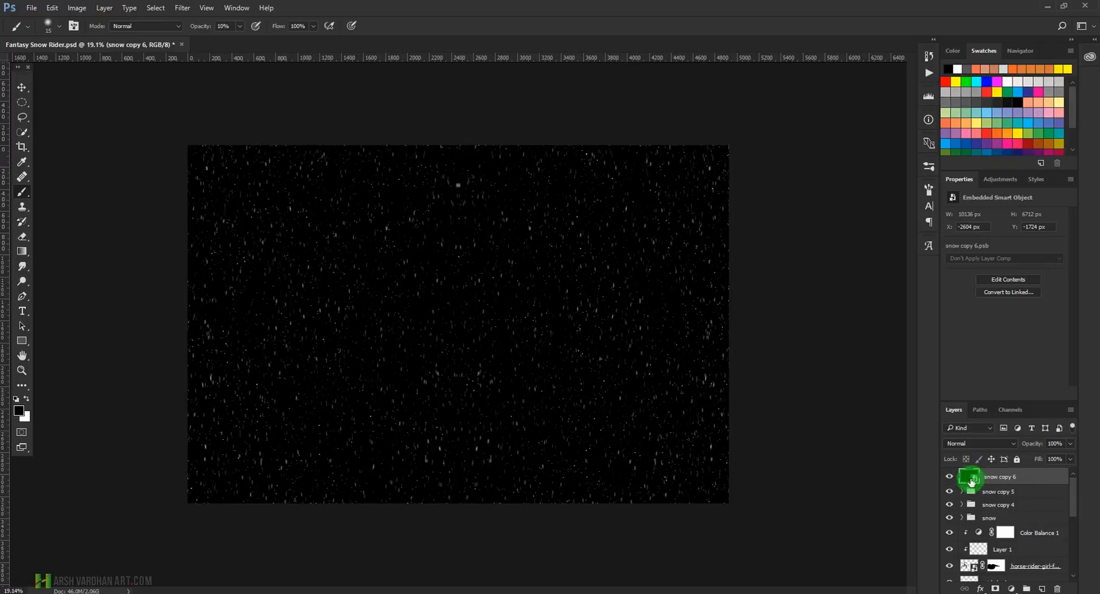
pyautogui.click(962, 492)
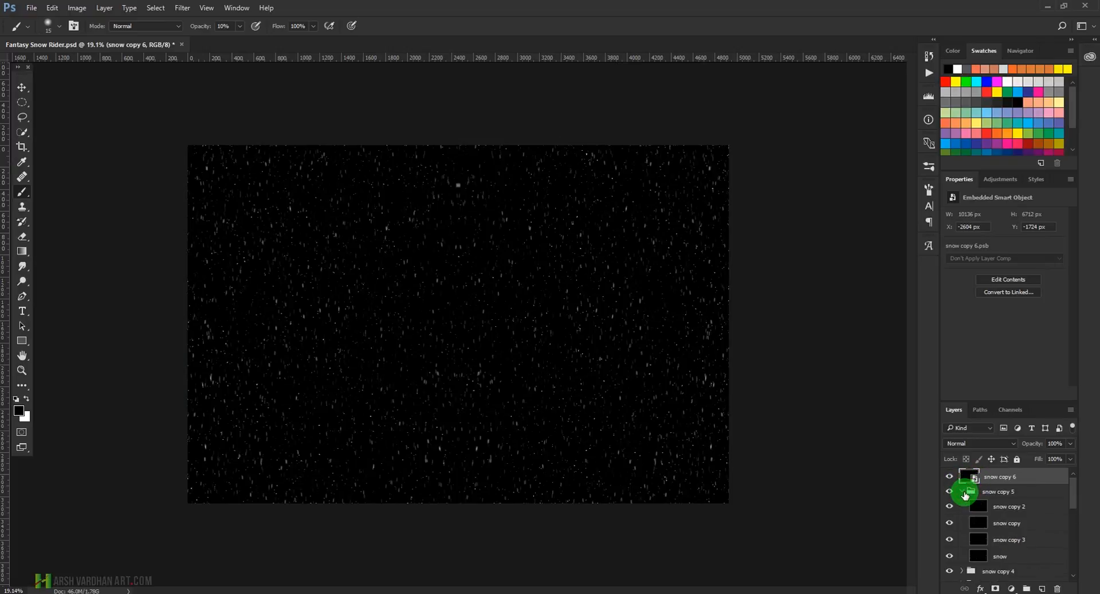
pyautogui.click(962, 491)
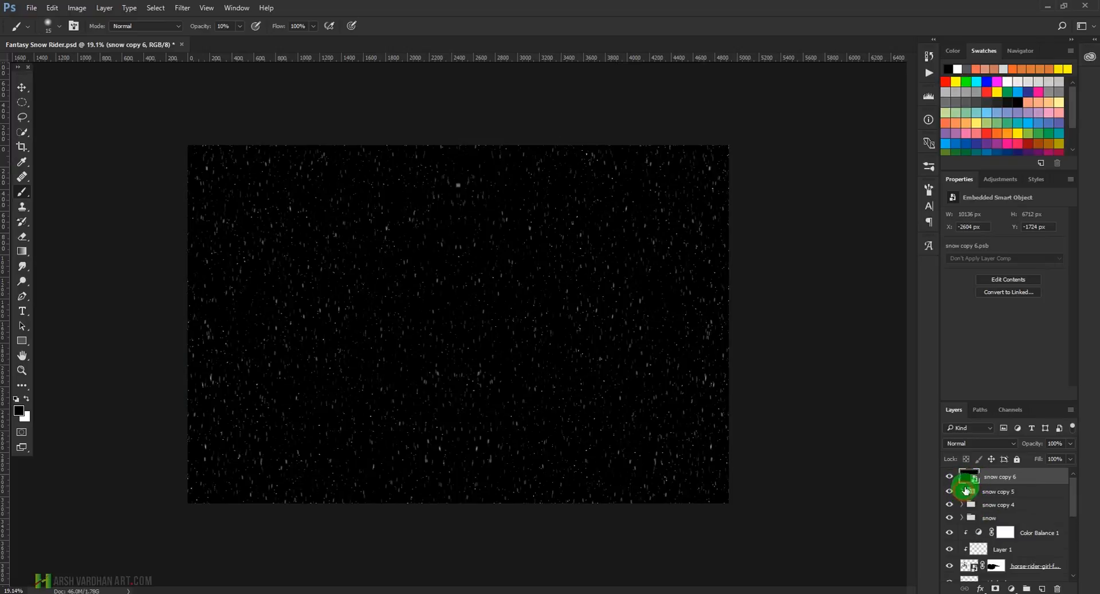
pyautogui.click(968, 443)
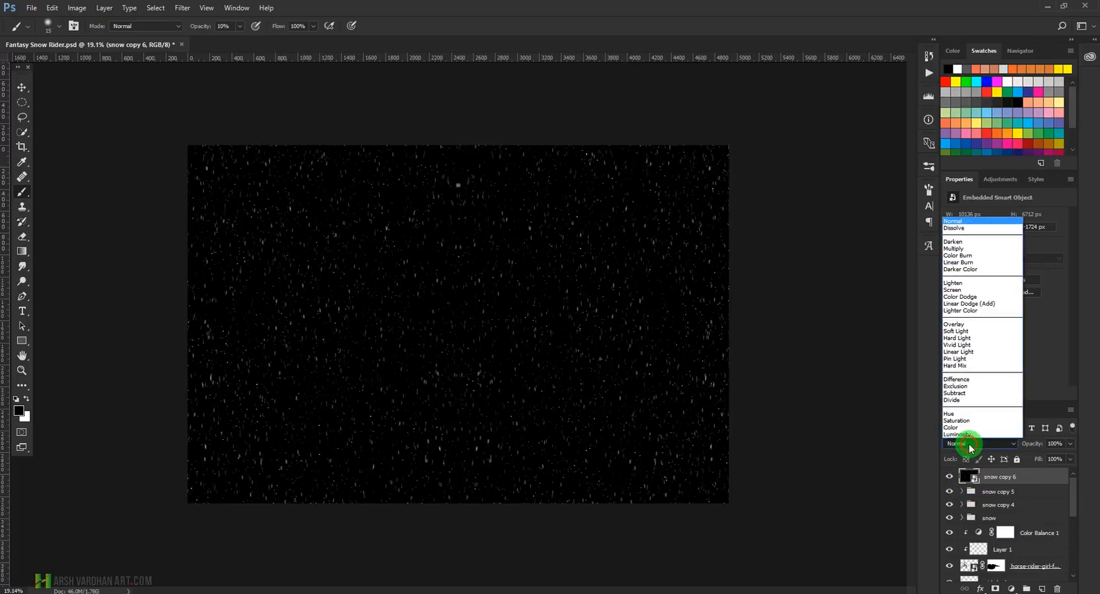
pyautogui.click(970, 290)
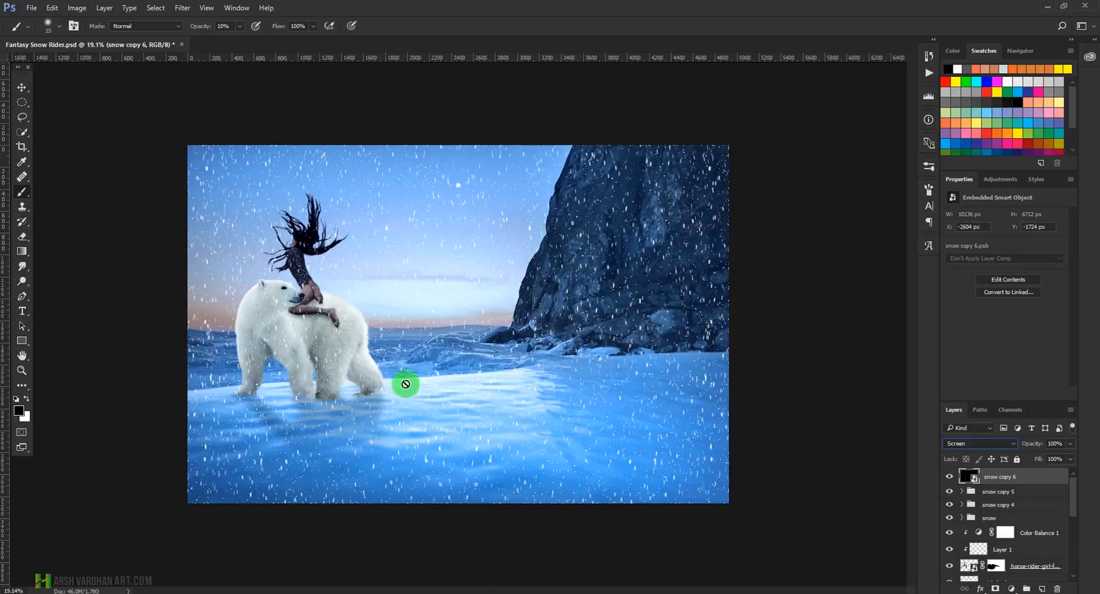
# - Scale the snow copy 6 smart object up from its center to about 158.73% in width and height
pyautogui.hotkey('ctrl', 't')
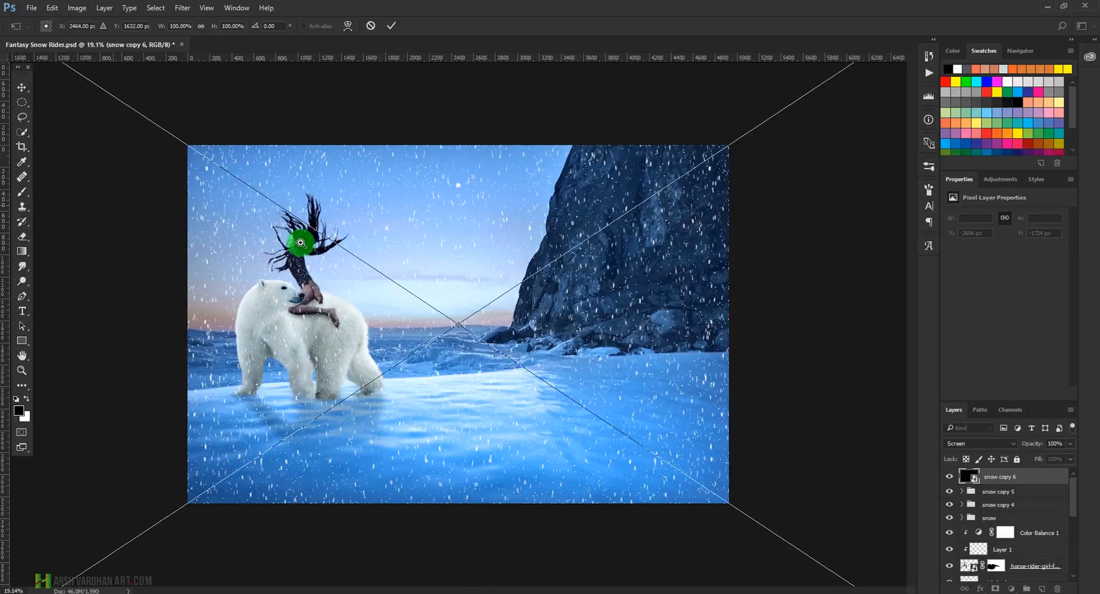
pyautogui.keyDown('alt'); pyautogui.click(301, 243); pyautogui.keyUp('alt')
pyautogui.keyDown('alt'); pyautogui.click(300, 243); pyautogui.keyUp('alt')
pyautogui.keyDown('alt'); pyautogui.click(292, 258); pyautogui.keyUp('alt')
pyautogui.keyDown('alt'); pyautogui.click(285, 272); pyautogui.keyUp('alt')
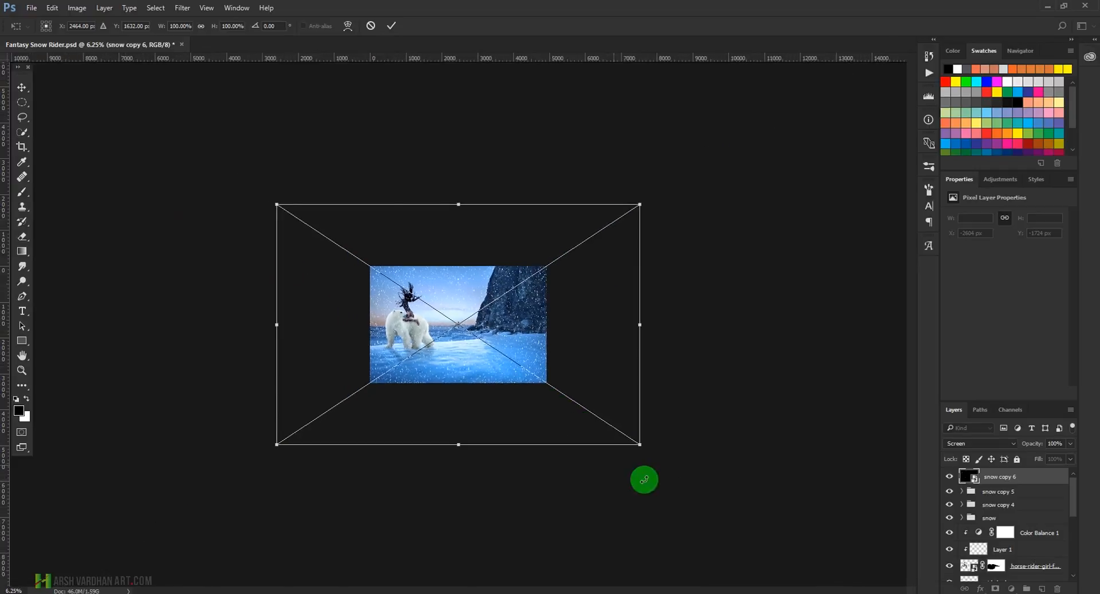
pyautogui.moveTo(641, 449); pyautogui.dragTo(761, 497)
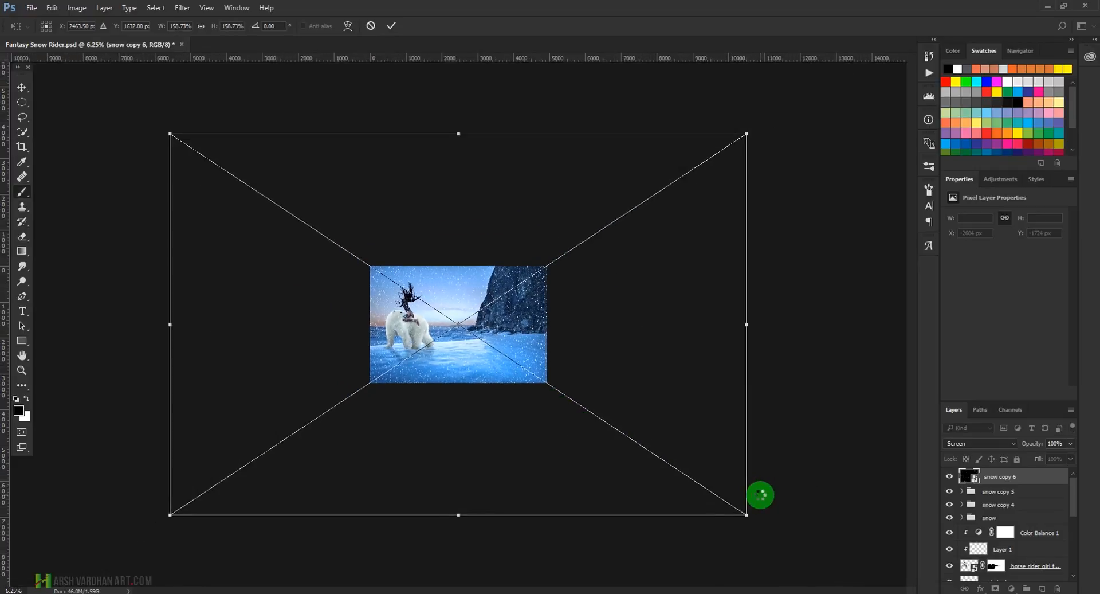
pyautogui.press('Return')
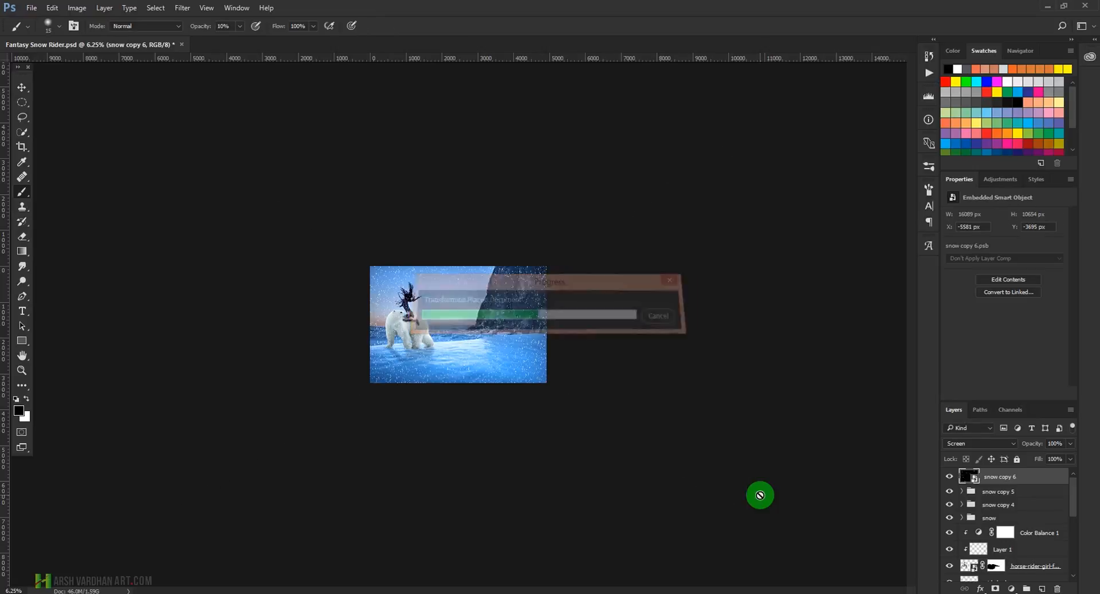
pyautogui.moveTo(422, 319); pyautogui.dragTo(490, 348)
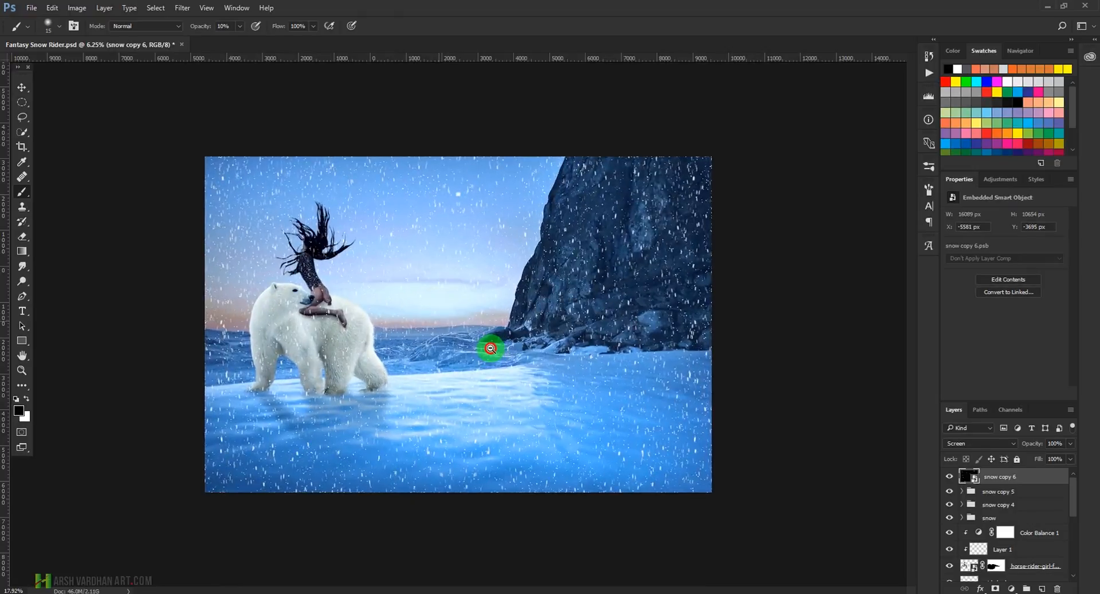
# - Try a Gaussian Blur on the snow copy 6 smart object
pyautogui.click(184, 8)
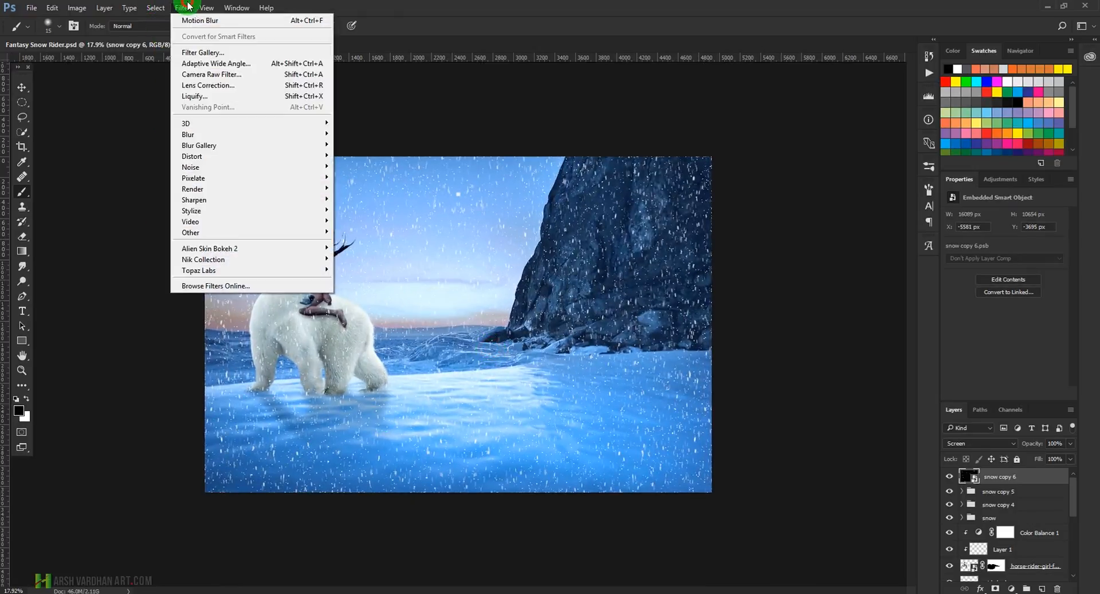
pyautogui.moveTo(203, 138)
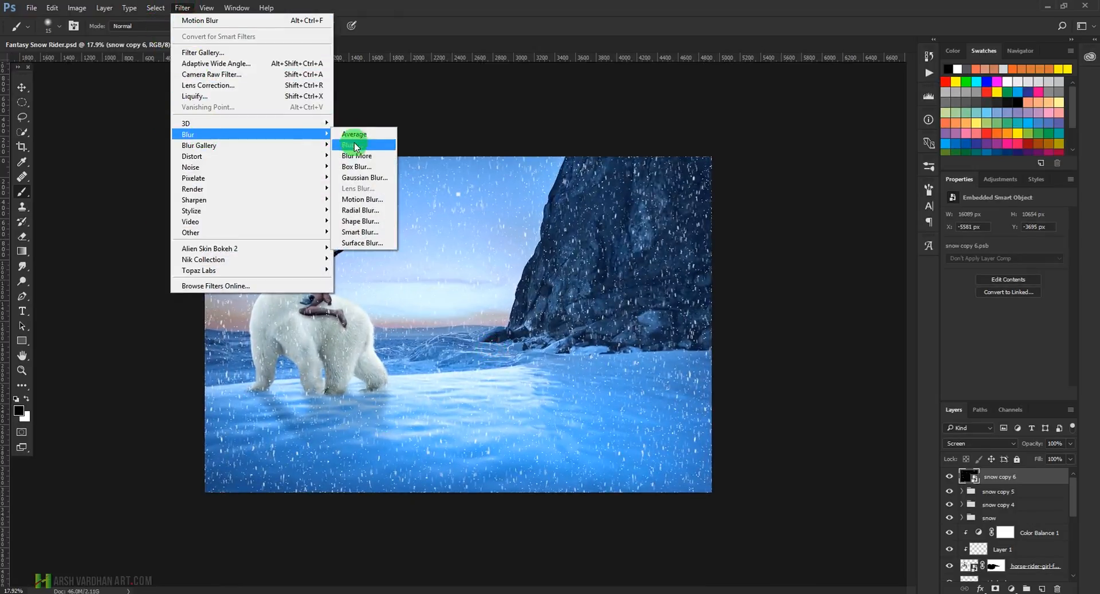
pyautogui.click(352, 182)
pyautogui.moveTo(858, 348)
pyautogui.mouseDown()
pyautogui.moveTo(879, 358)
pyautogui.moveTo(837, 359)
pyautogui.moveTo(856, 353)
pyautogui.mouseUp()
pyautogui.click(969, 200)
pyautogui.press('b')
# - Apply a Motion Blur to the snow copy 6 smart object with a 45° angle and a distance of 99 pixels
pyautogui.click(183, 7)
pyautogui.moveTo(258, 145)
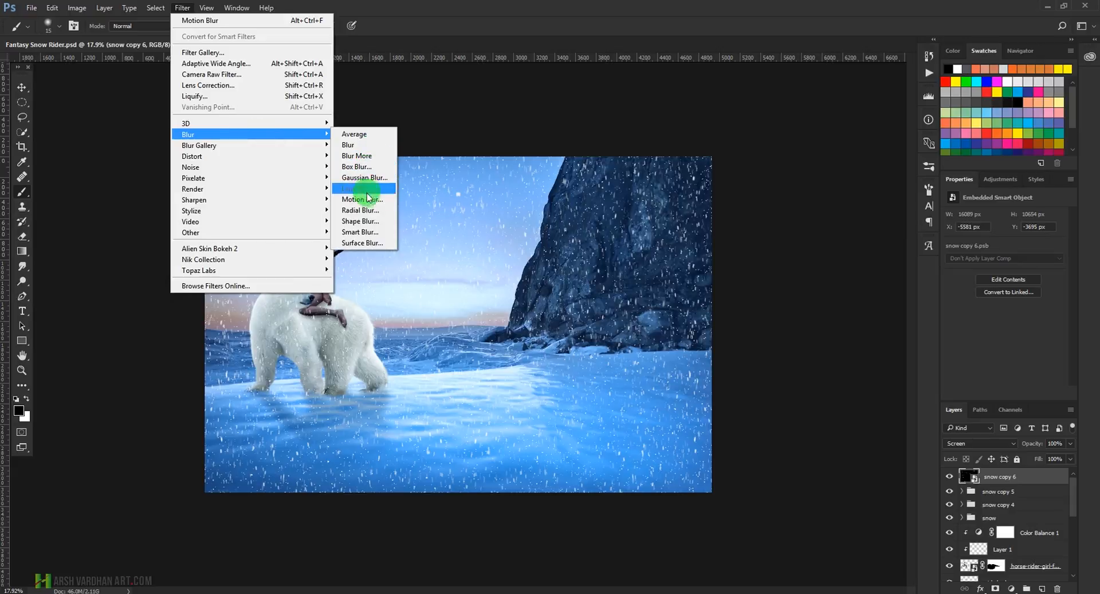
pyautogui.click(367, 199)
pyautogui.moveTo(923, 371); pyautogui.dragTo(931, 363)
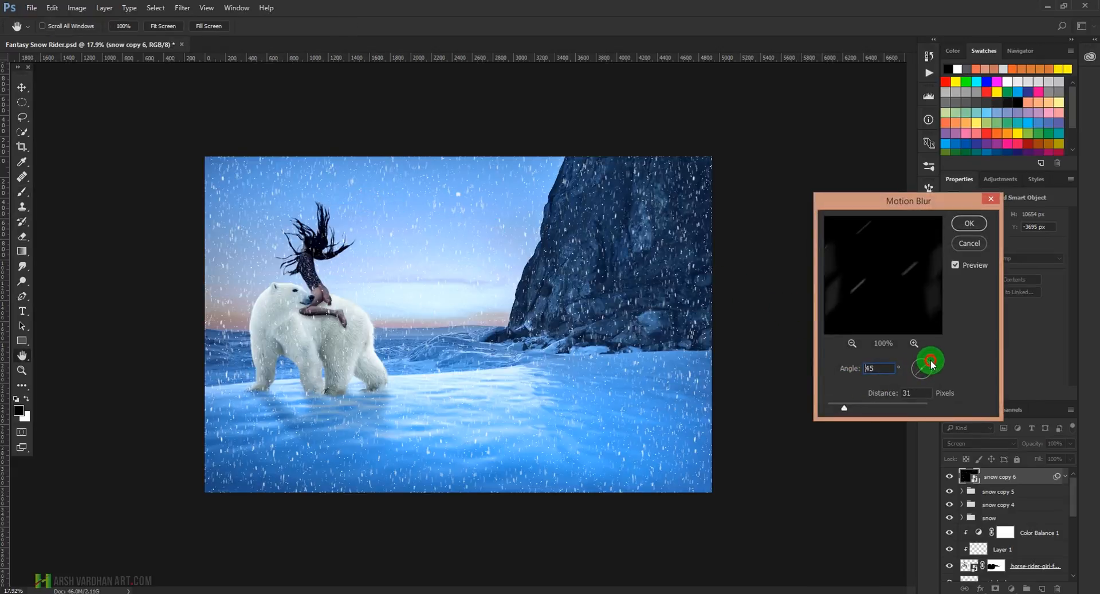
pyautogui.moveTo(844, 407); pyautogui.dragTo(864, 406)
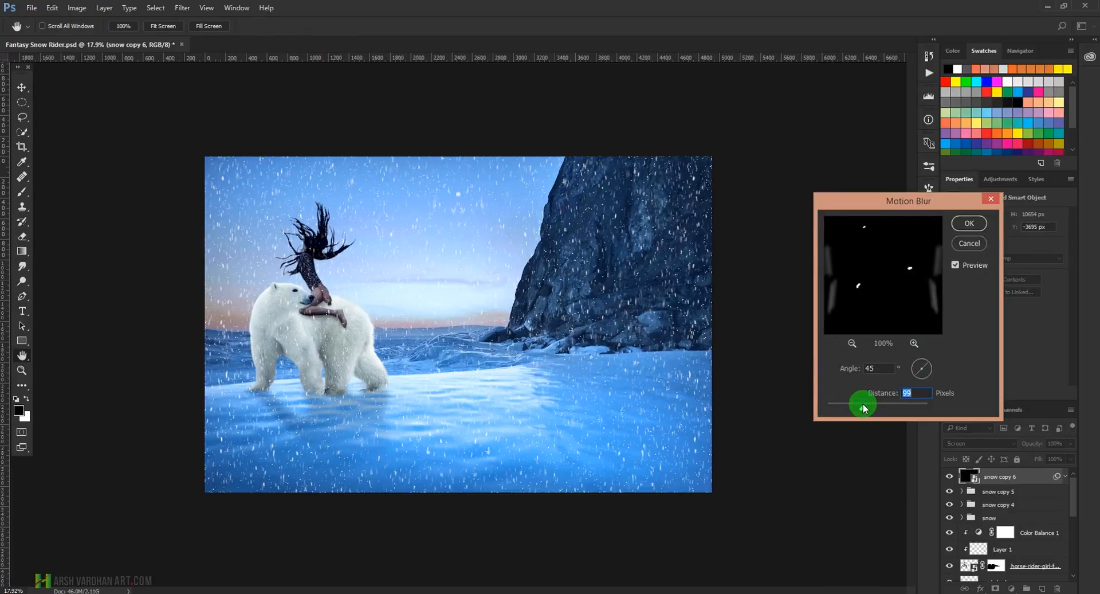
pyautogui.click(969, 223)
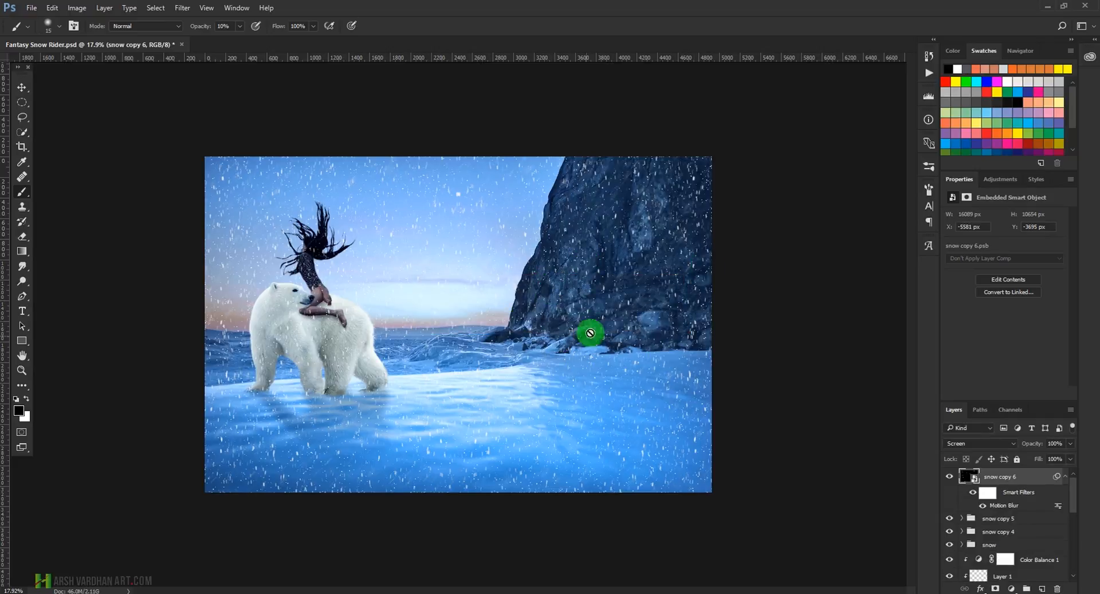
# - Duplicate the landscape photo layer that sits directly above the Background layer
pyautogui.scroll(-3, 1014, 556)
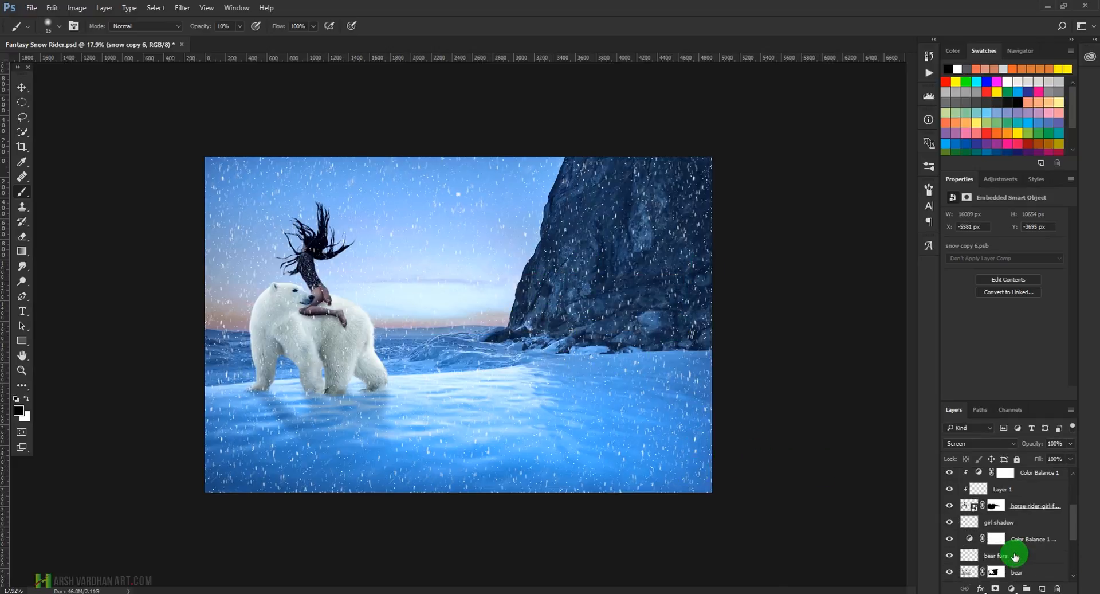
pyautogui.scroll(-2, 1014, 556)
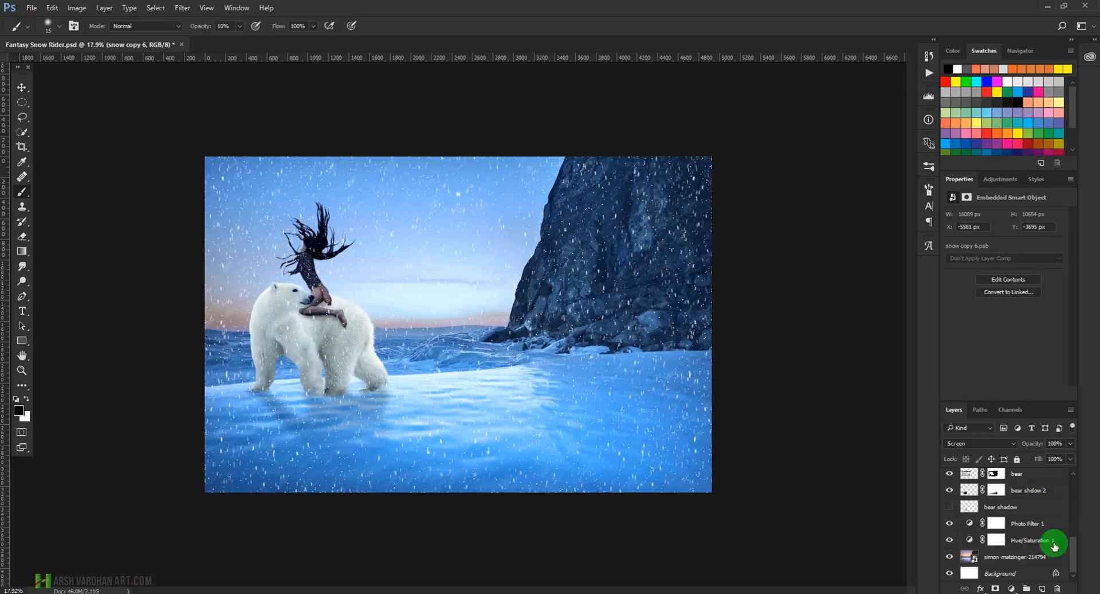
pyautogui.click(974, 557)
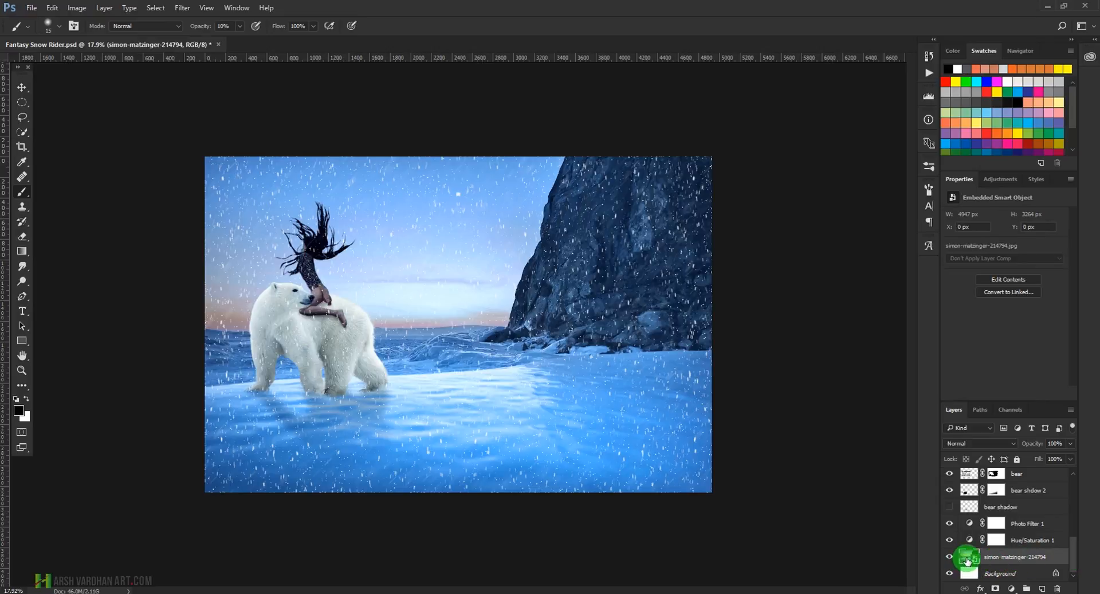
pyautogui.hotkey('ctrl', 'j')
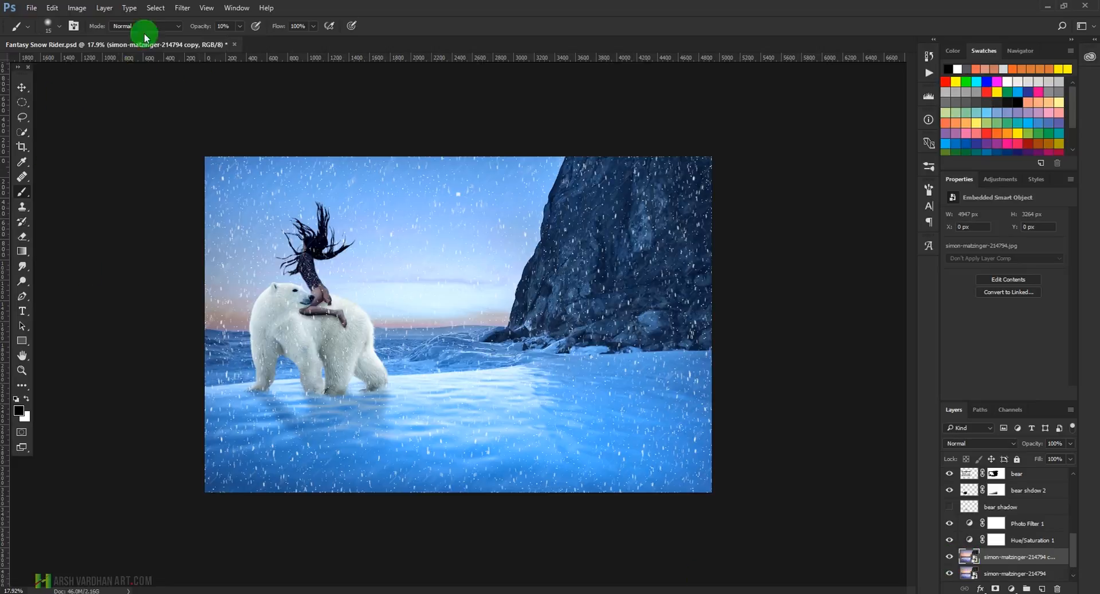
# - Apply a Gaussian Blur with a radius of about 21 pixels to the landscape photo copy
pyautogui.click(182, 9)
pyautogui.moveTo(201, 135)
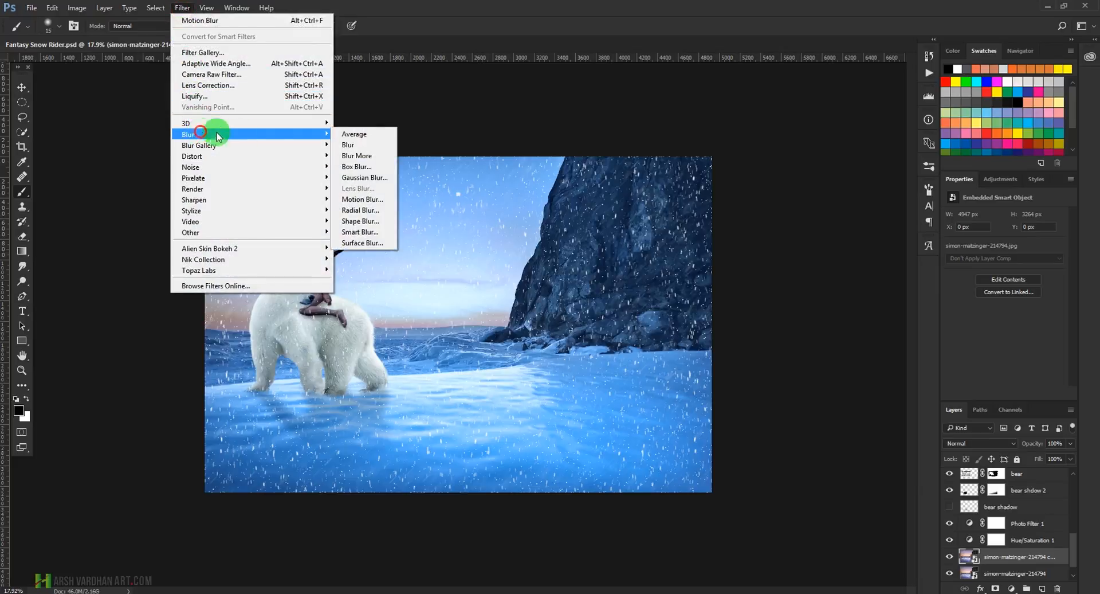
pyautogui.click(362, 179)
pyautogui.moveTo(863, 350)
pyautogui.mouseDown()
pyautogui.moveTo(864, 367)
pyautogui.moveTo(854, 356)
pyautogui.moveTo(873, 355)
pyautogui.mouseUp()
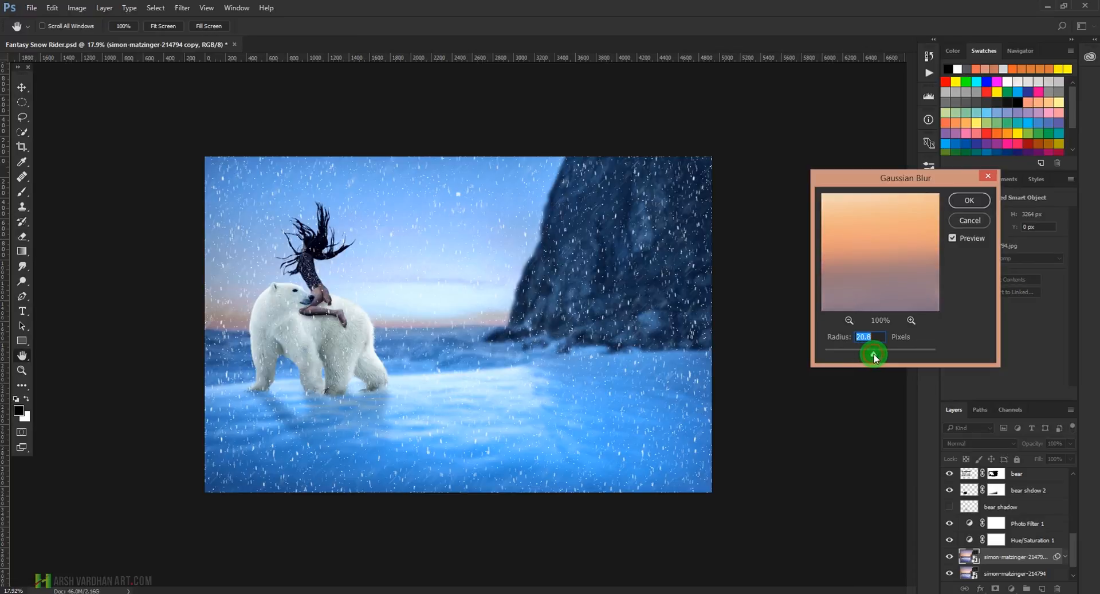
pyautogui.moveTo(874, 355)
pyautogui.mouseDown()
pyautogui.moveTo(850, 354)
pyautogui.moveTo(874, 356)
pyautogui.mouseUp()
pyautogui.click(969, 200)
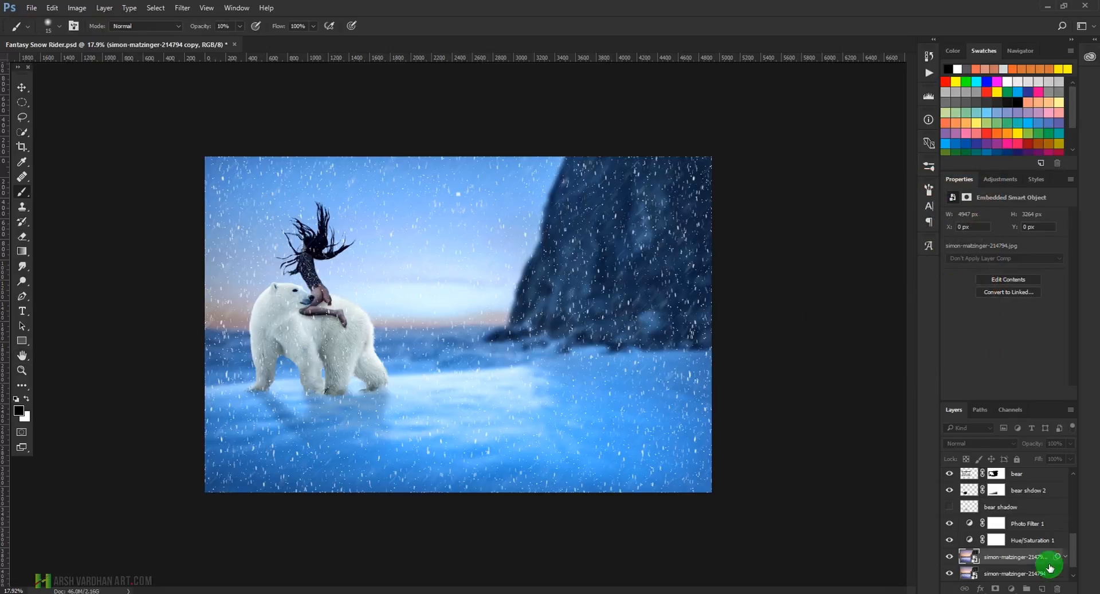
# - Add a white layer mask to the blurred landscape photo copy
pyautogui.click(1065, 556)
pyautogui.click(1065, 556)
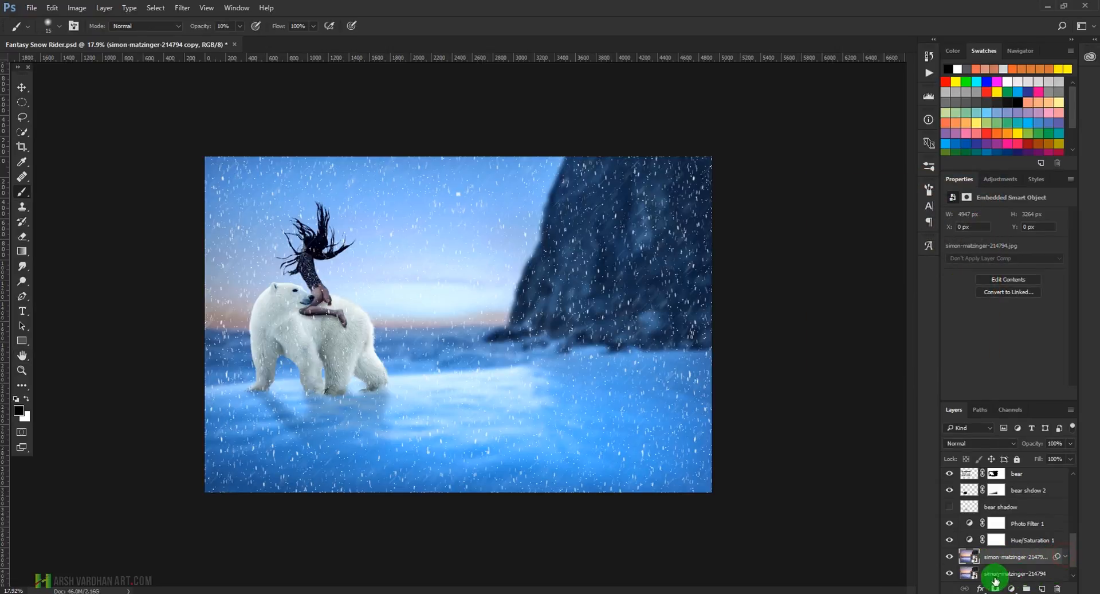
pyautogui.click(996, 587)
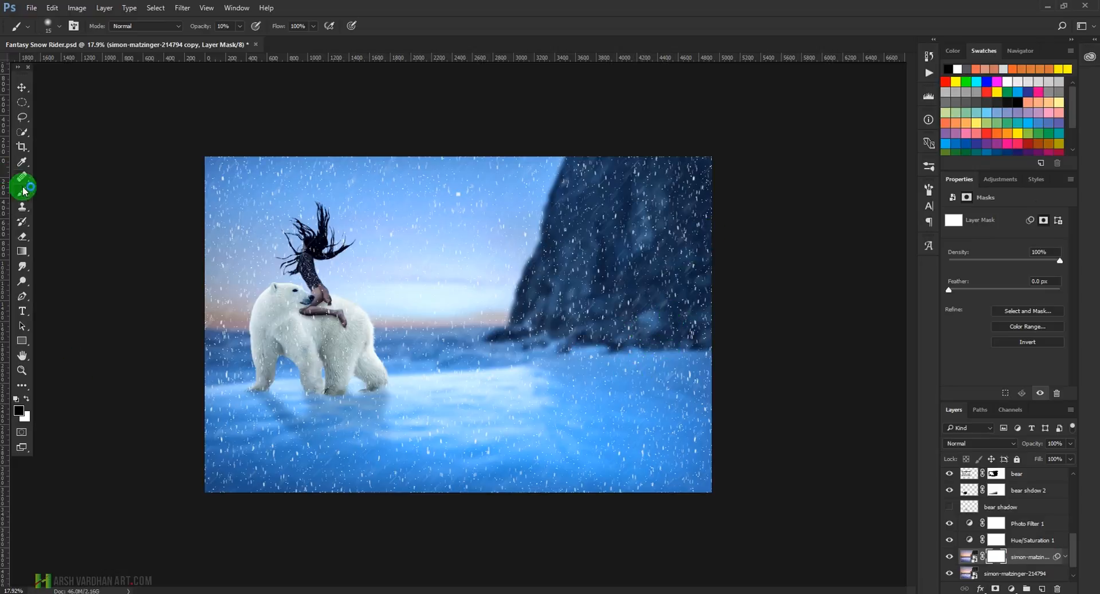
# - Draw upward linear black-to-transparent gradients at 31% opacity on the blurred landscape copy's mask to restore sharpness in the foreground snow
pyautogui.click(23, 253)
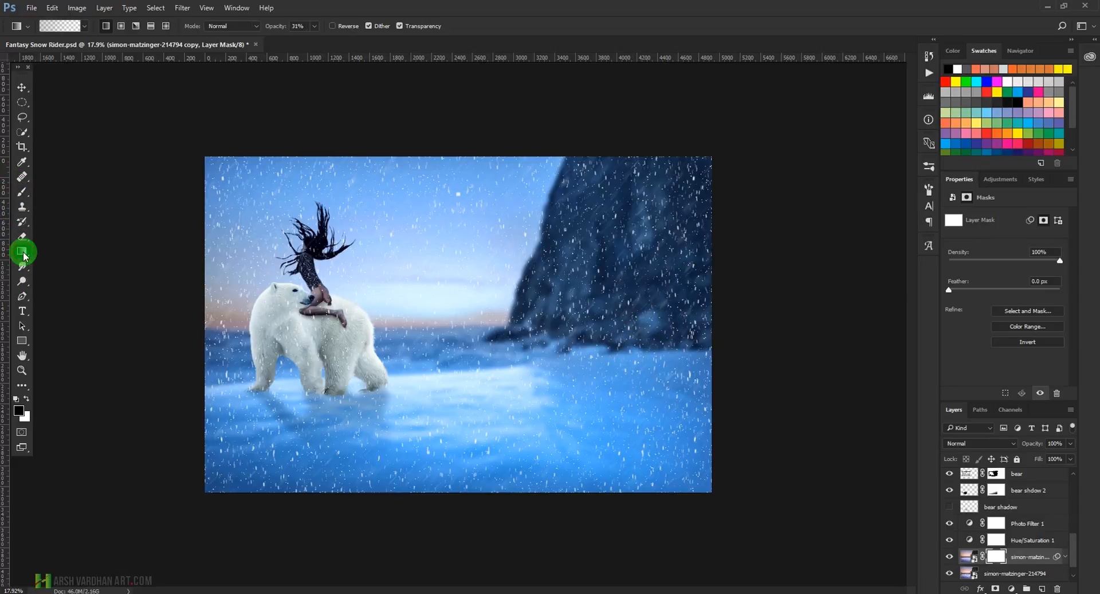
pyautogui.click(66, 26)
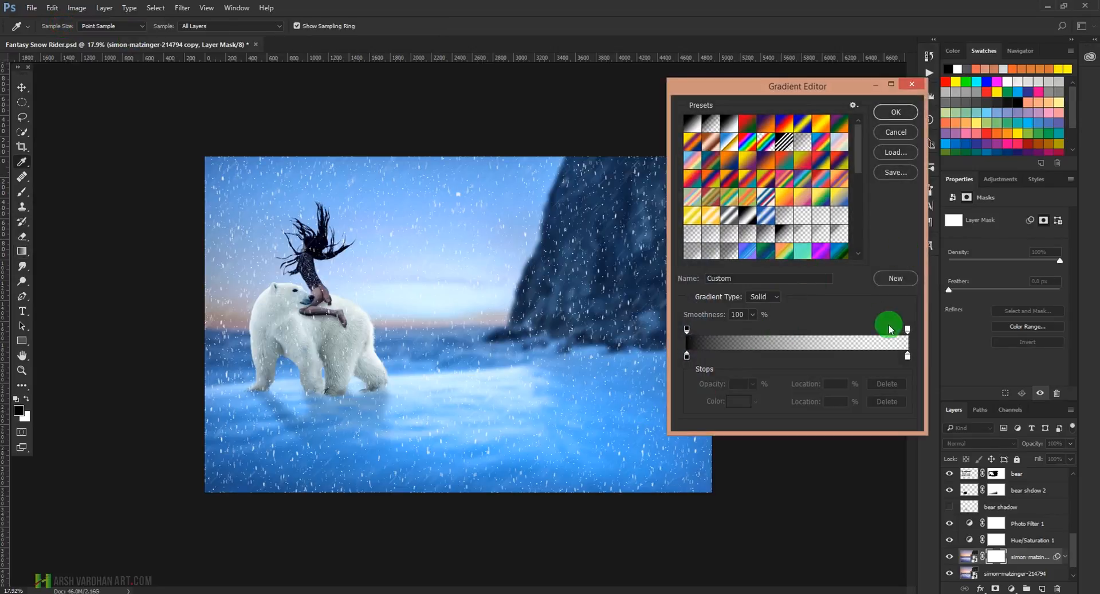
pyautogui.click(896, 113)
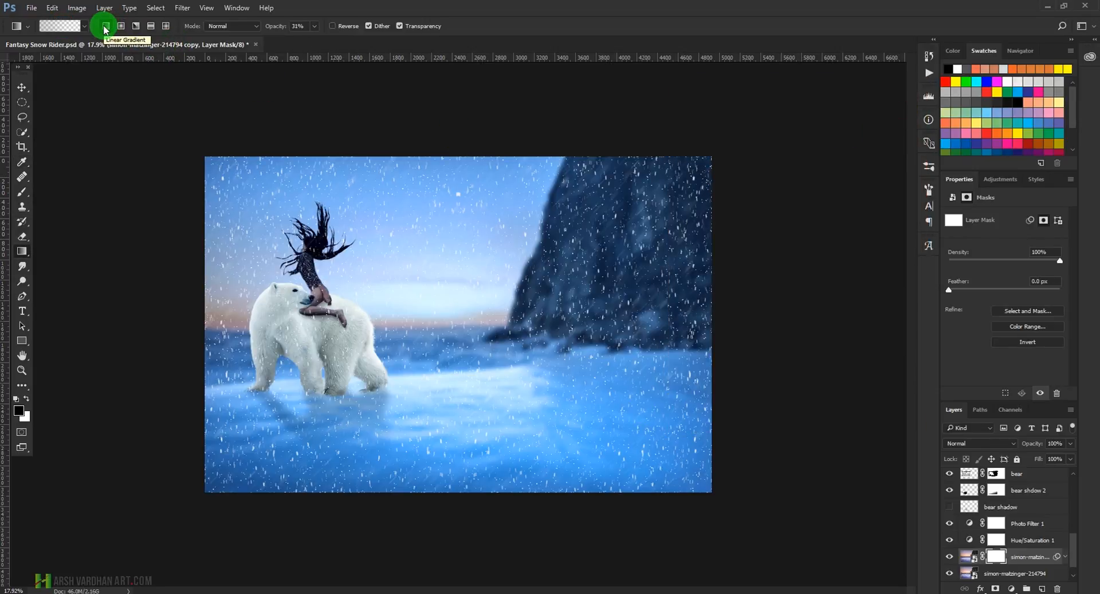
pyautogui.moveTo(388, 496); pyautogui.dragTo(406, 354)
pyautogui.moveTo(407, 470); pyautogui.dragTo(406, 331)
pyautogui.moveTo(423, 407); pyautogui.dragTo(430, 336)
pyautogui.moveTo(450, 445); pyautogui.dragTo(450, 360)
pyautogui.moveTo(477, 459)
pyautogui.mouseDown()
pyautogui.moveTo(470, 342)
pyautogui.moveTo(491, 371)
pyautogui.mouseUp()
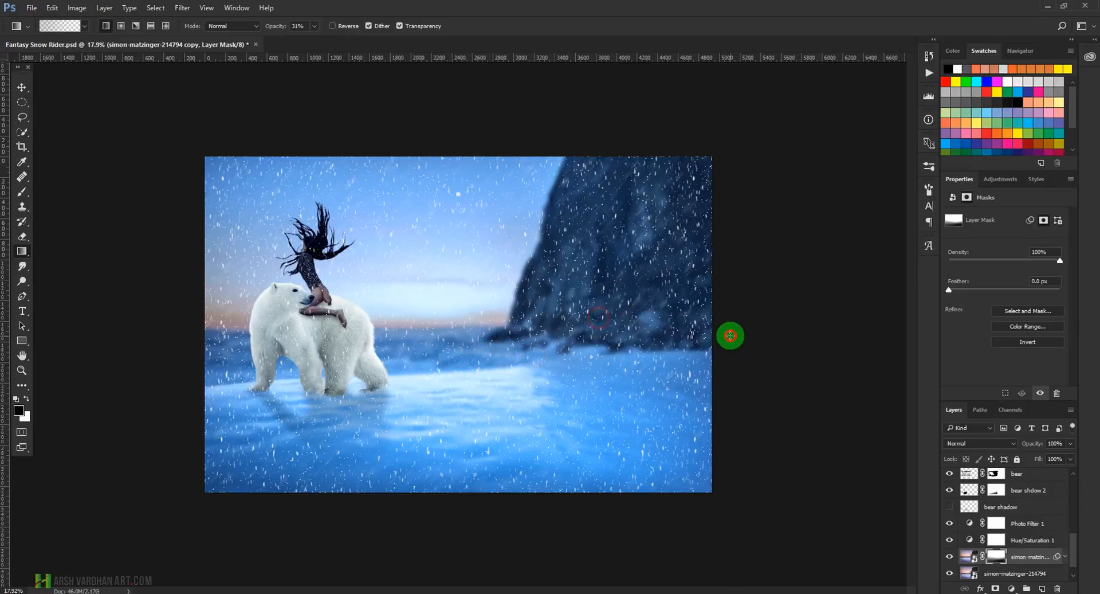
# - Draw more gradients inward over the cliff, the shoreline and the lower snow on the blurred landscape copy's mask to reduce the blur there
pyautogui.moveTo(723, 247); pyautogui.dragTo(579, 293)
pyautogui.moveTo(712, 288); pyautogui.dragTo(625, 301)
pyautogui.moveTo(692, 362); pyautogui.dragTo(624, 362)
pyautogui.moveTo(693, 415); pyautogui.dragTo(573, 383)
pyautogui.moveTo(528, 461); pyautogui.dragTo(486, 400)
pyautogui.moveTo(427, 435); pyautogui.dragTo(427, 379)
pyautogui.moveTo(399, 415); pyautogui.dragTo(395, 362)
pyautogui.moveTo(328, 413); pyautogui.dragTo(335, 363)
pyautogui.moveTo(280, 436); pyautogui.dragTo(281, 397)
pyautogui.moveTo(277, 470); pyautogui.dragTo(319, 412)
pyautogui.moveTo(365, 456); pyautogui.dragTo(385, 424)
pyautogui.moveTo(423, 469)
pyautogui.mouseDown()
pyautogui.moveTo(458, 396)
pyautogui.moveTo(511, 350)
pyautogui.mouseUp()
pyautogui.moveTo(560, 376)
pyautogui.mouseDown()
pyautogui.moveTo(527, 312)
pyautogui.moveTo(559, 301)
pyautogui.moveTo(527, 303)
pyautogui.moveTo(539, 308)
pyautogui.mouseUp()
pyautogui.moveTo(618, 315); pyautogui.dragTo(529, 319)
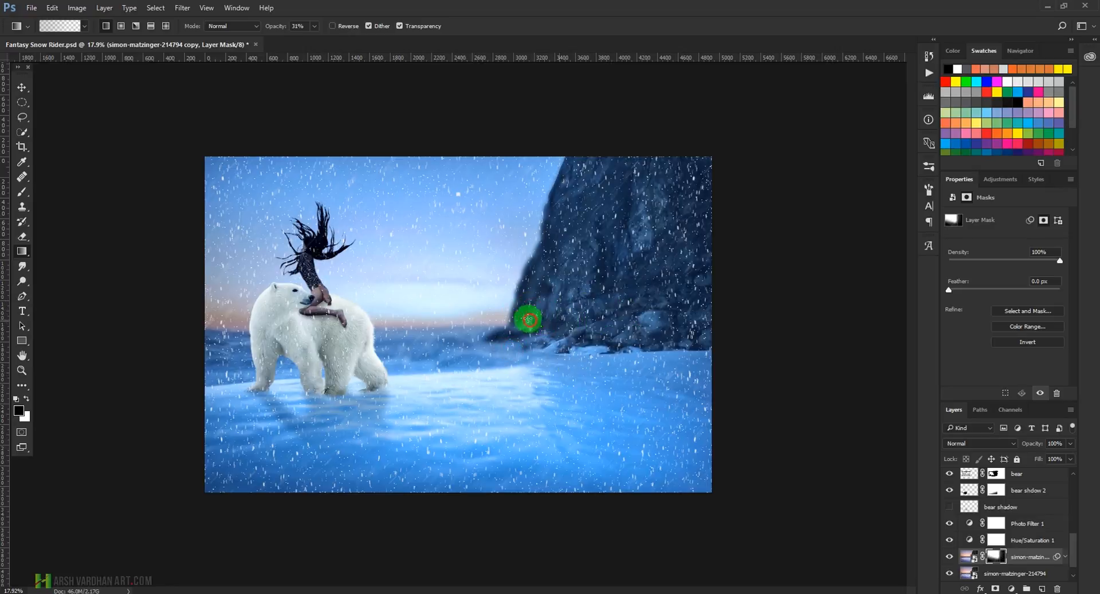
pyautogui.moveTo(754, 427); pyautogui.dragTo(687, 398)
pyautogui.moveTo(692, 487); pyautogui.dragTo(555, 425)
pyautogui.moveTo(548, 467)
pyautogui.mouseDown()
pyautogui.moveTo(500, 390)
pyautogui.moveTo(522, 491)
pyautogui.mouseUp()
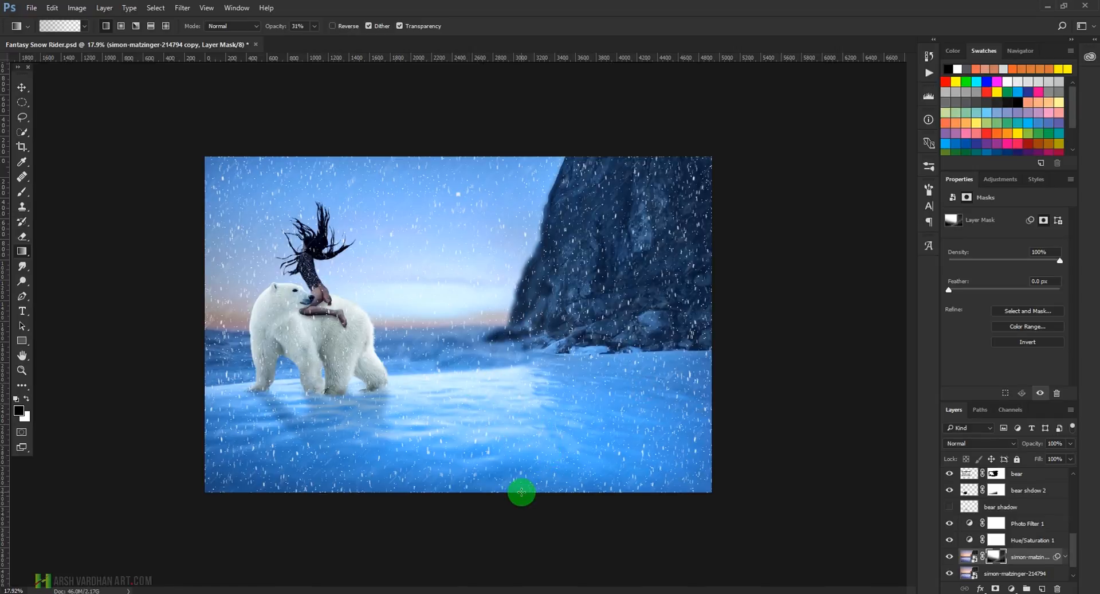
pyautogui.moveTo(369, 319); pyautogui.dragTo(419, 342)
pyautogui.keyDown('alt'); pyautogui.click(419, 342); pyautogui.keyUp('alt')
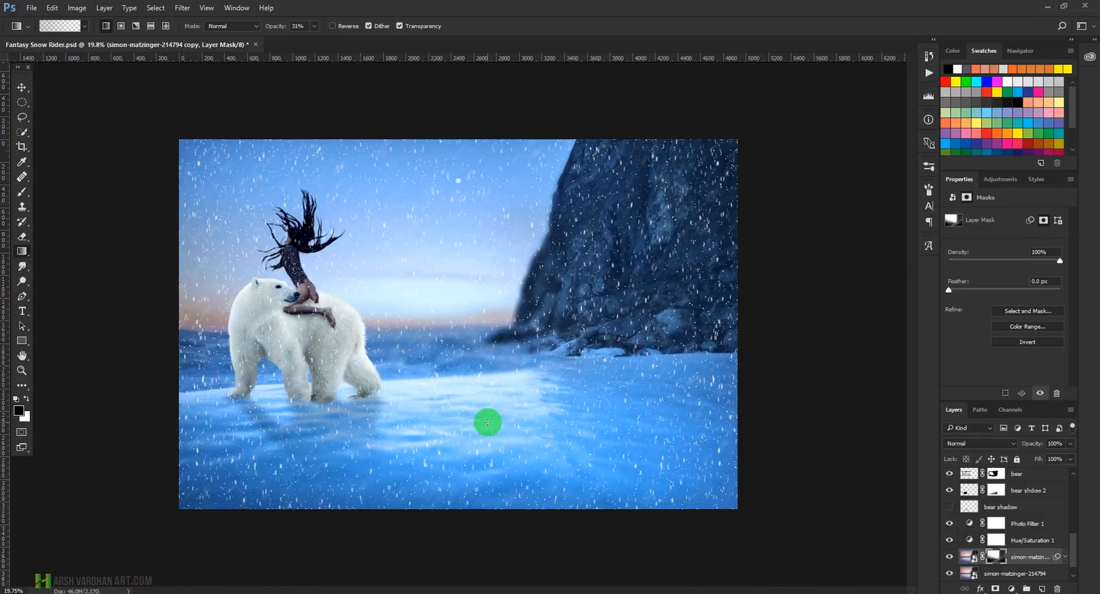
# - Select the snow copy 6 layer, collapse its smart filter list and save the document
pyautogui.click(1030, 498)
pyautogui.scroll(10, 1030, 497)
pyautogui.click(1015, 476)
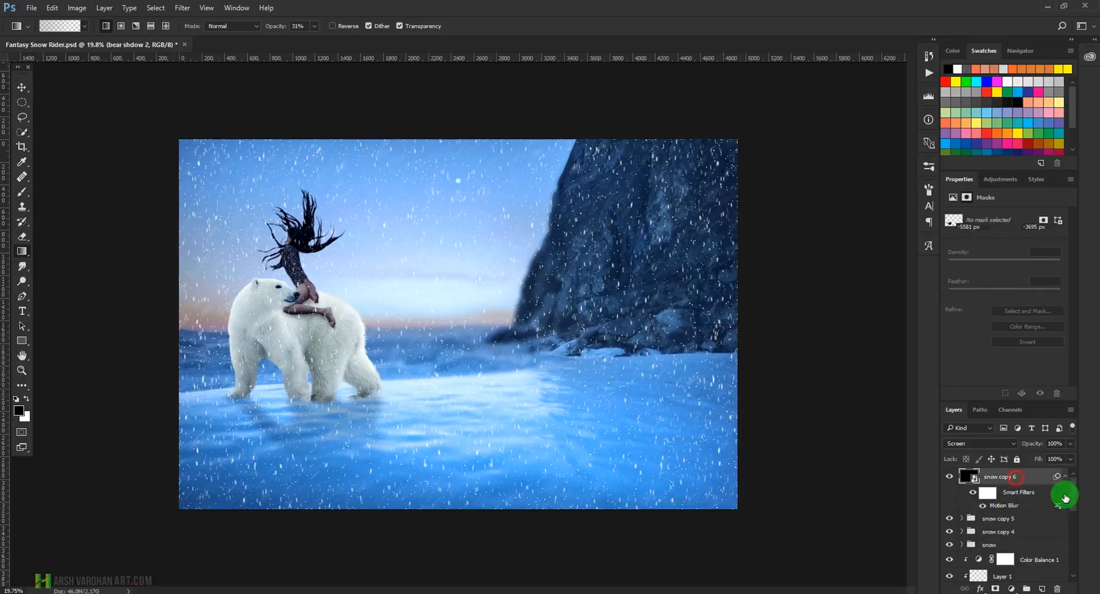
pyautogui.click(1065, 479)
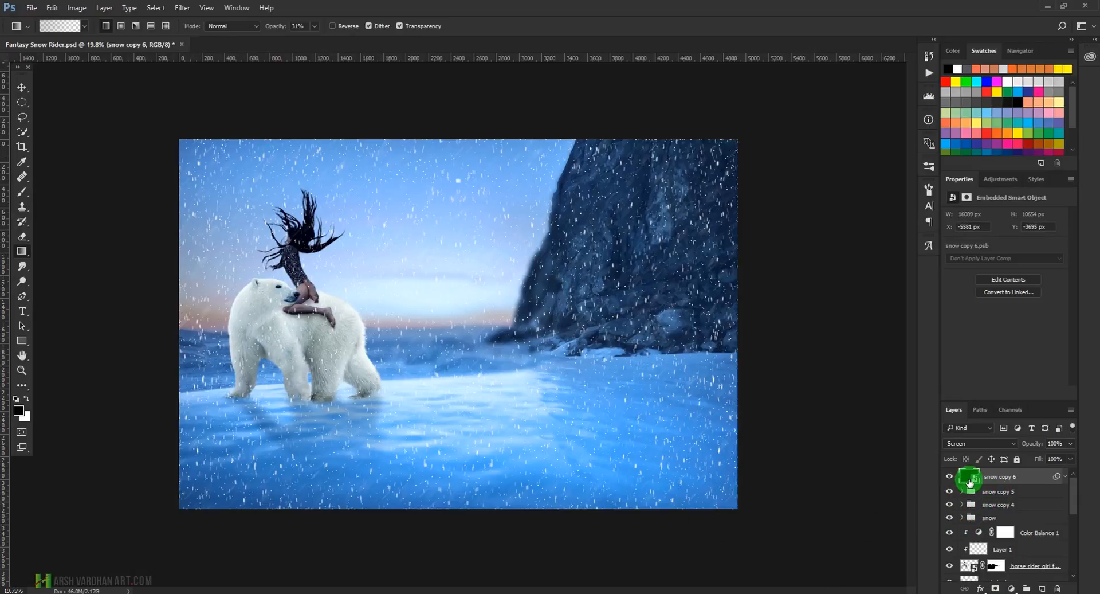
pyautogui.hotkey('ctrl', 's')
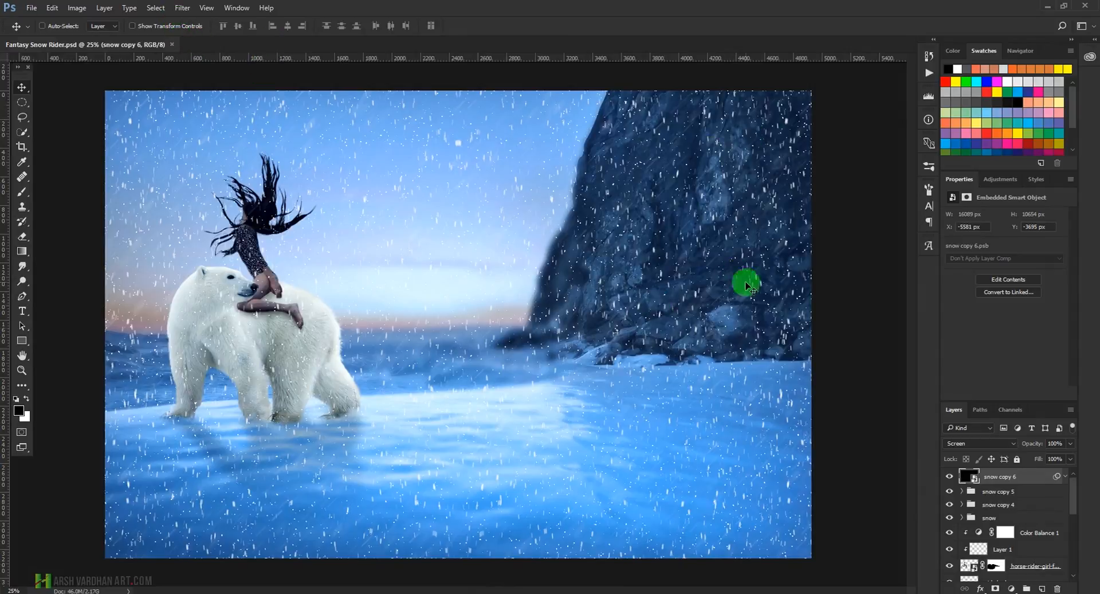
# - Apply a Gaussian Blur with a radius of 5.8 pixels to the snow copy 6 smart object
pyautogui.click(183, 9)
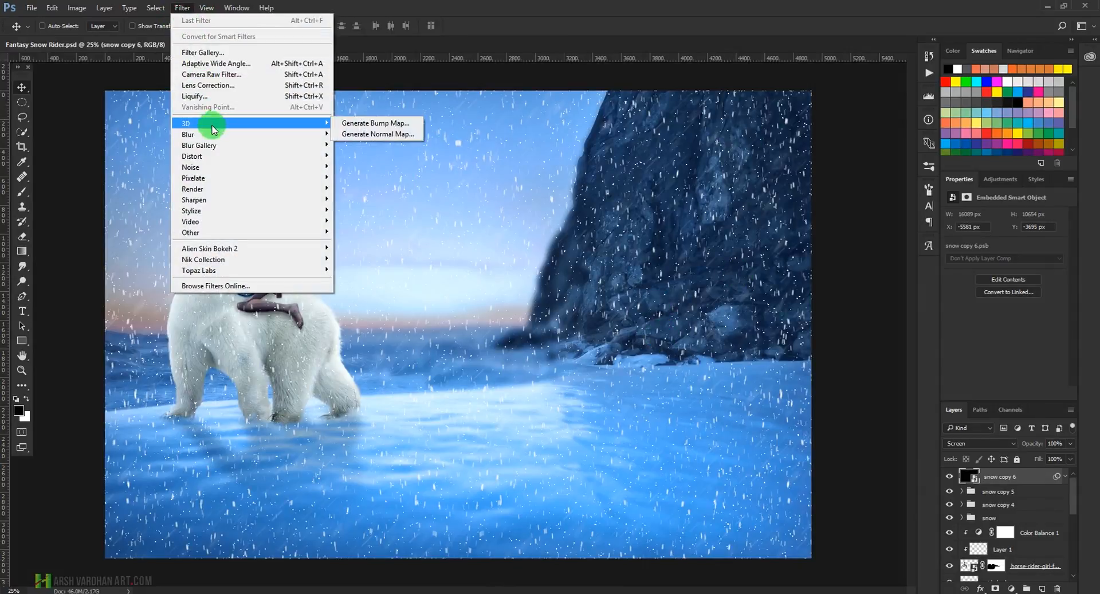
pyautogui.moveTo(211, 135)
pyautogui.click(362, 178)
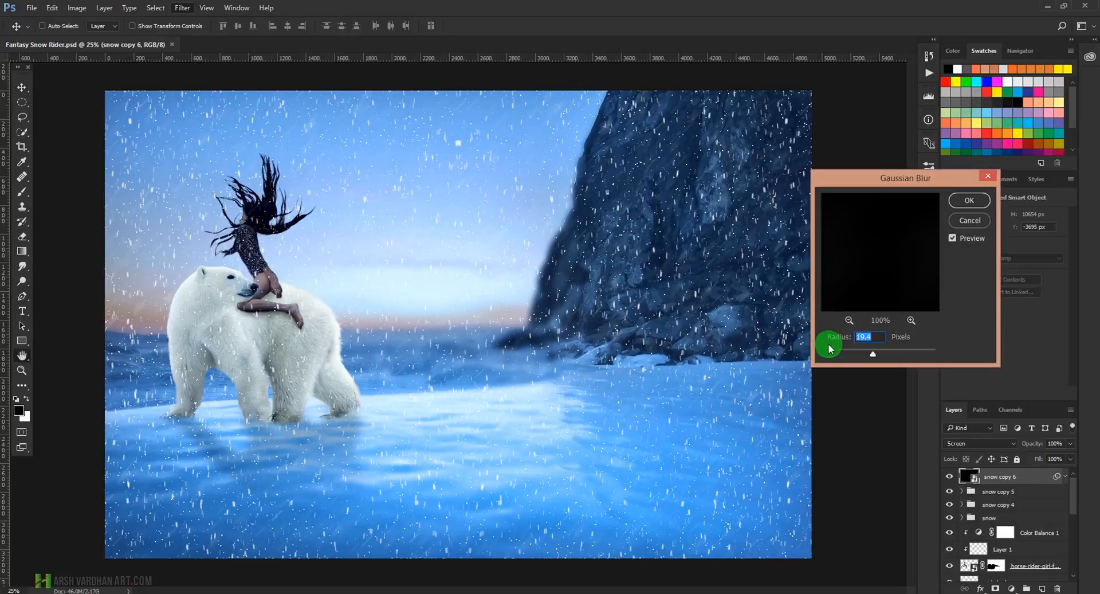
pyautogui.moveTo(864, 350)
pyautogui.mouseDown()
pyautogui.moveTo(889, 353)
pyautogui.moveTo(872, 359)
pyautogui.mouseUp()
pyautogui.click(849, 360)
pyautogui.click(858, 353)
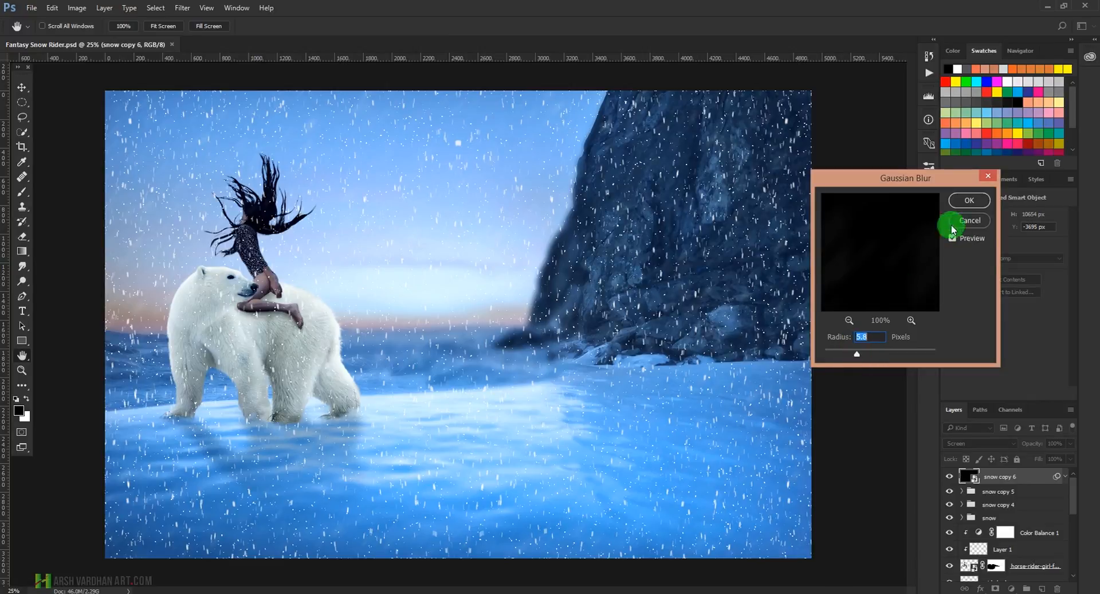
pyautogui.click(972, 201)
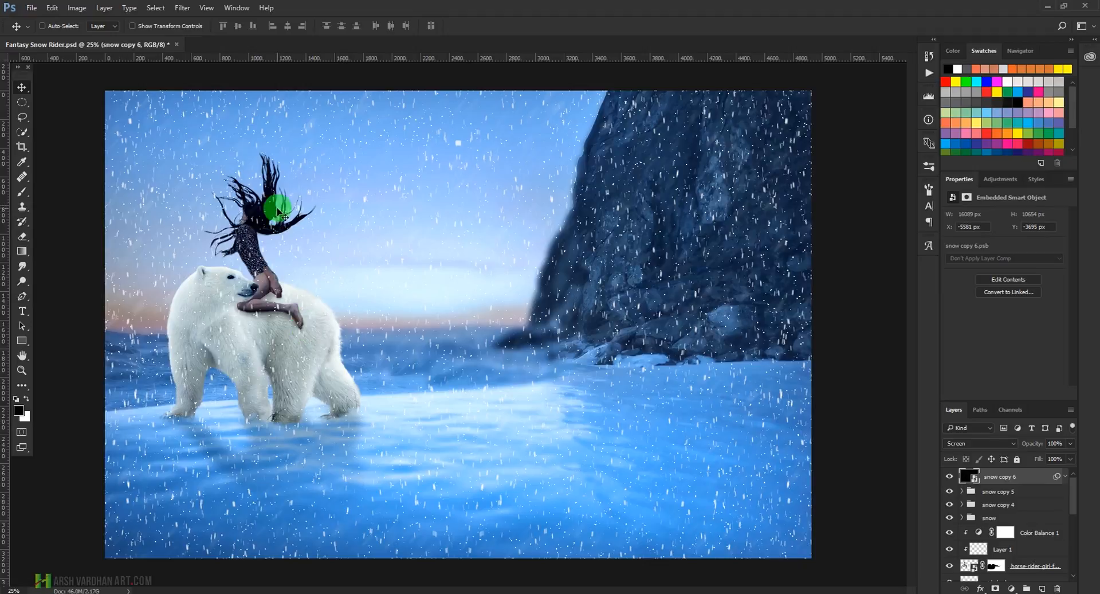
# - Open the Camera Raw Filter on the horse-rider-girl-fantasy layer and set the exposure to +1.30
pyautogui.scroll(-2, 985, 528)
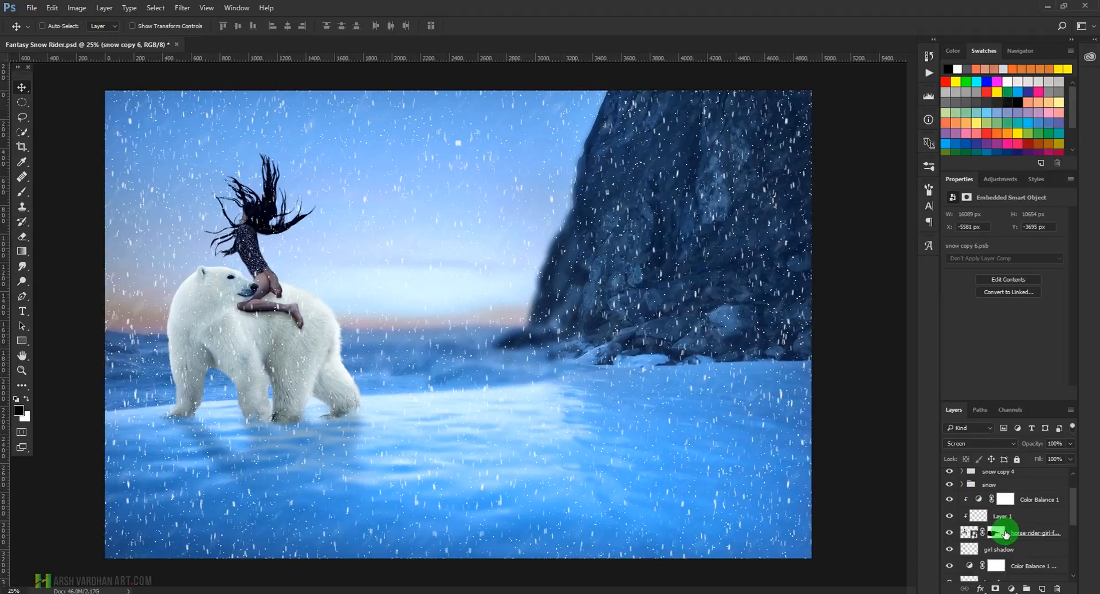
pyautogui.click(968, 534)
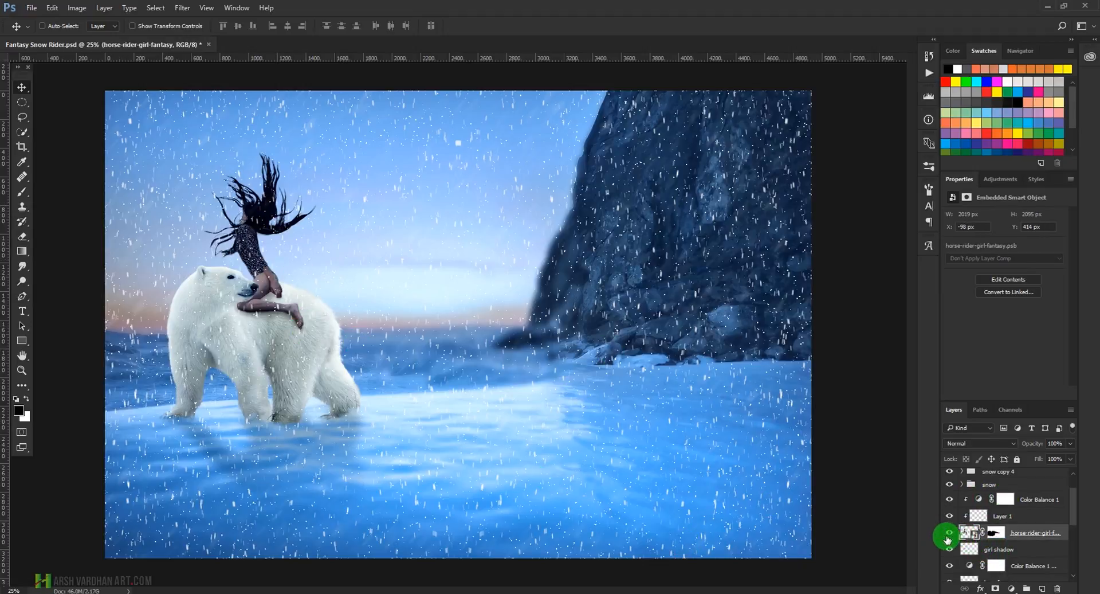
pyautogui.click(950, 532)
pyautogui.click(949, 532)
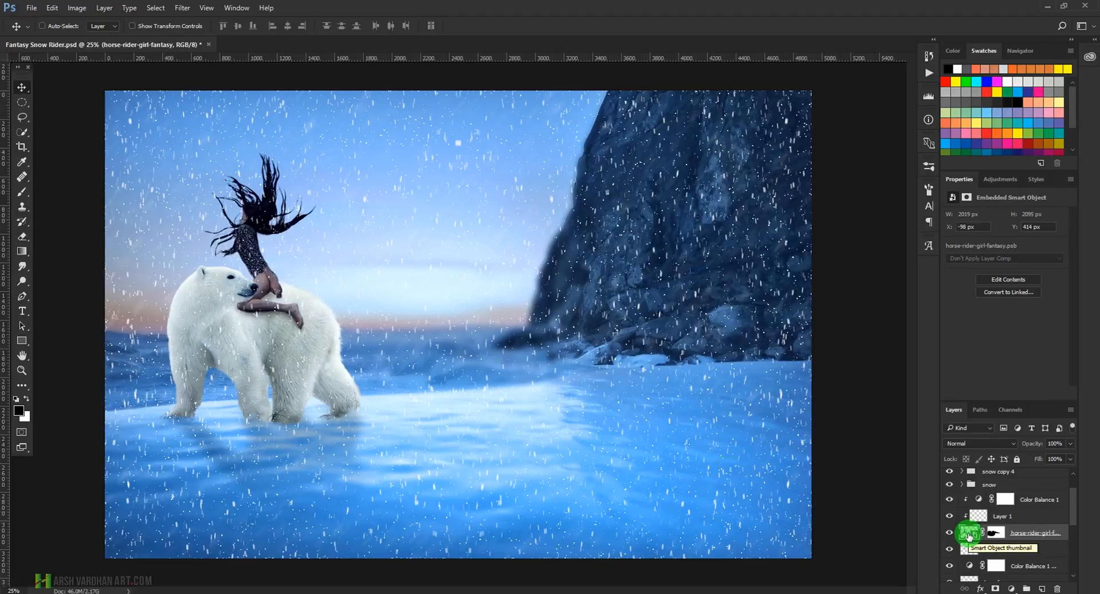
pyautogui.click(183, 7)
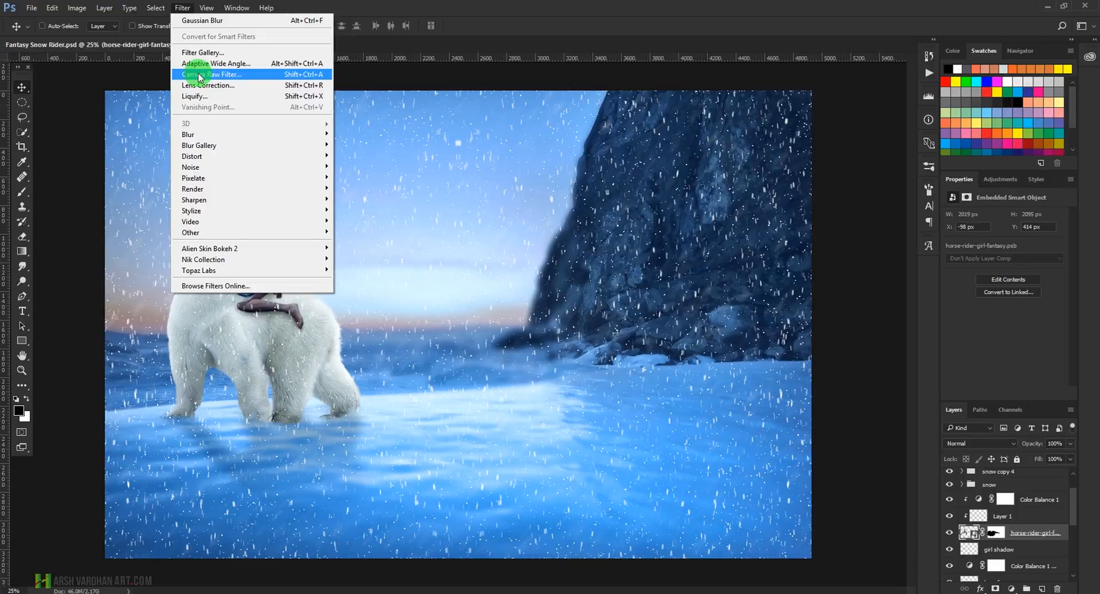
pyautogui.click(227, 79)
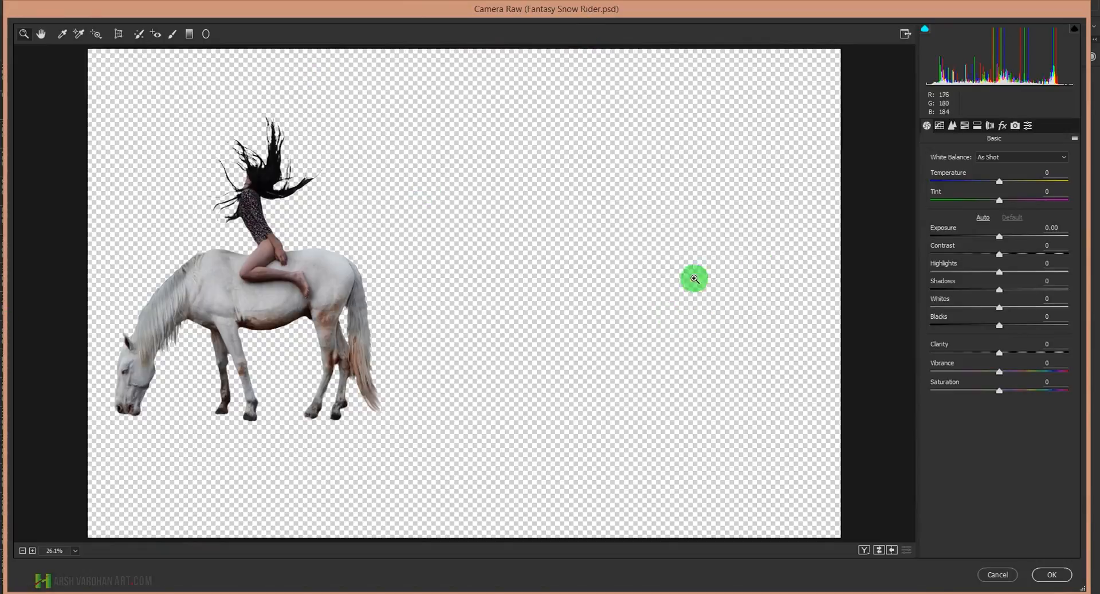
pyautogui.moveTo(1004, 241); pyautogui.dragTo(1019, 238)
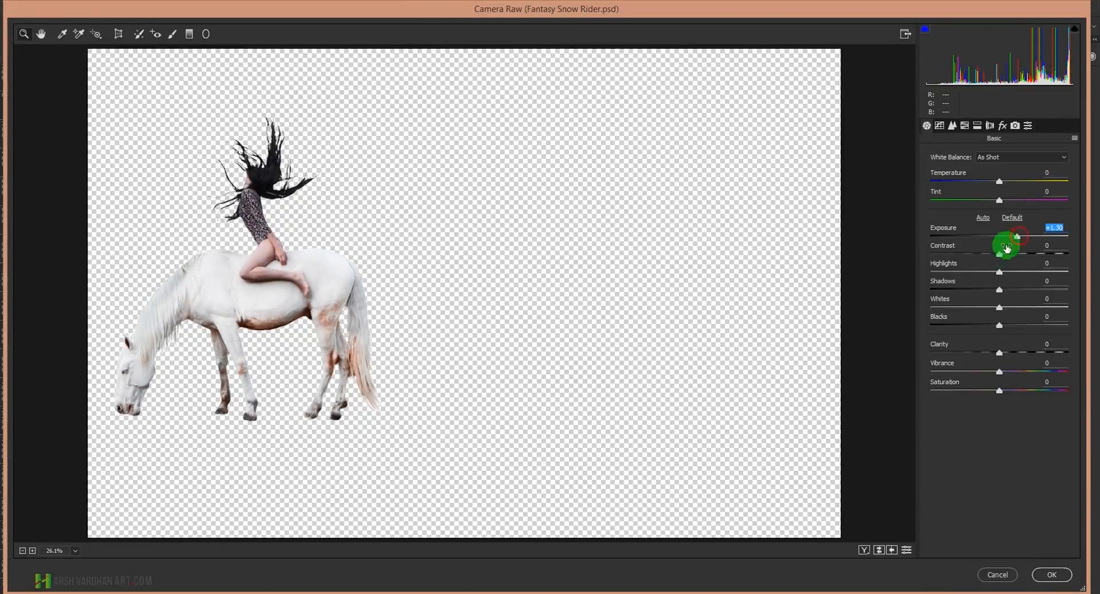
# - Set the girl layer's contrast to -28, highlights to +14, whites to +10, blacks to +13 and temperature to -5 in Camera Raw
pyautogui.moveTo(1002, 253); pyautogui.dragTo(1013, 274)
pyautogui.moveTo(1004, 312); pyautogui.dragTo(1009, 326)
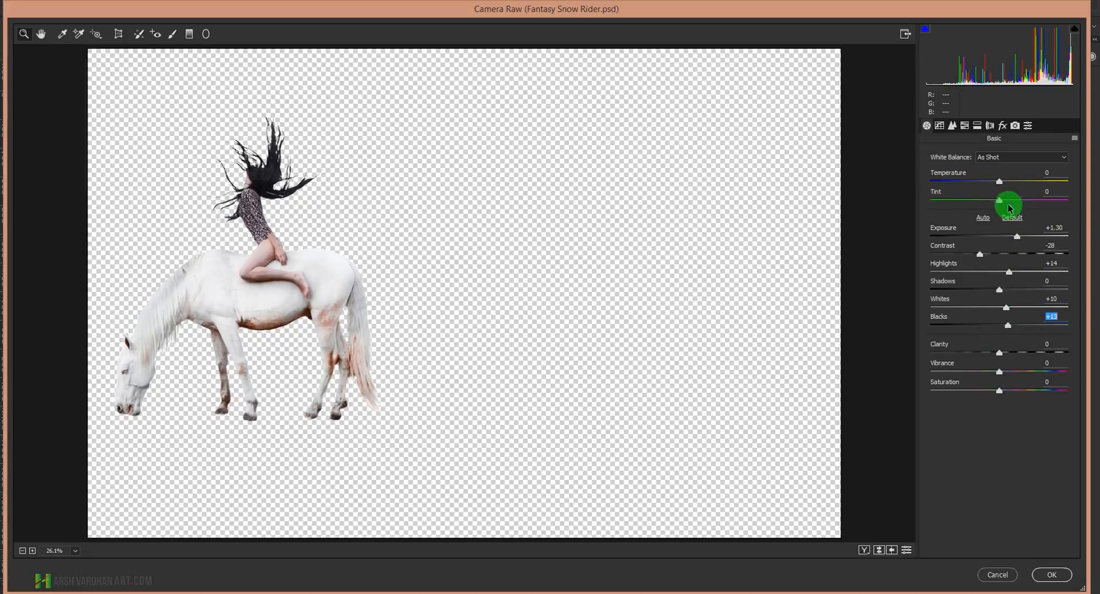
pyautogui.moveTo(1002, 183); pyautogui.dragTo(999, 184)
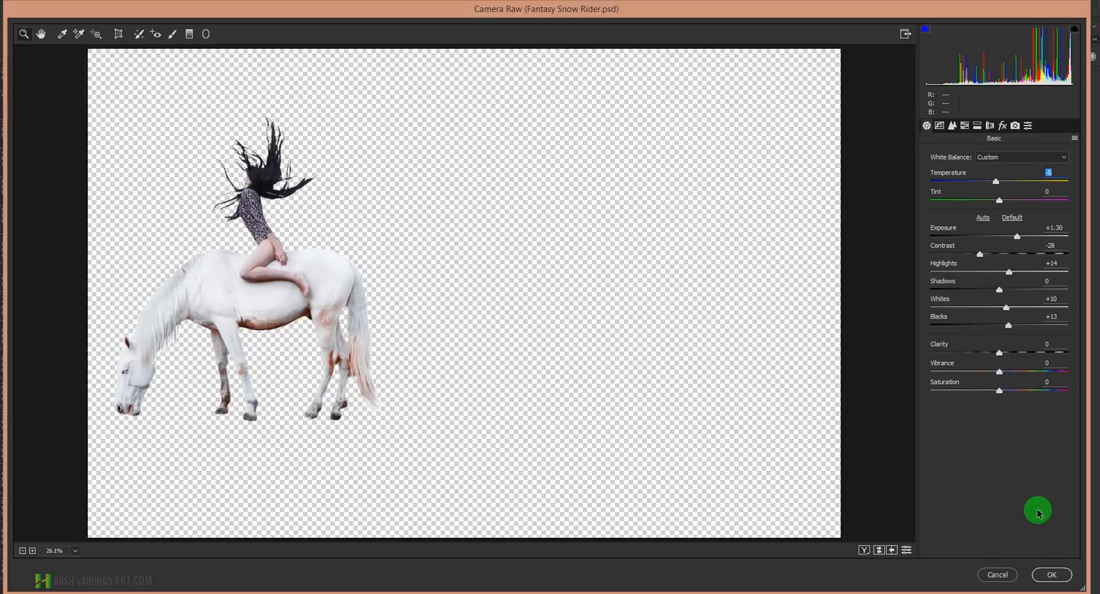
pyautogui.click(1051, 576)
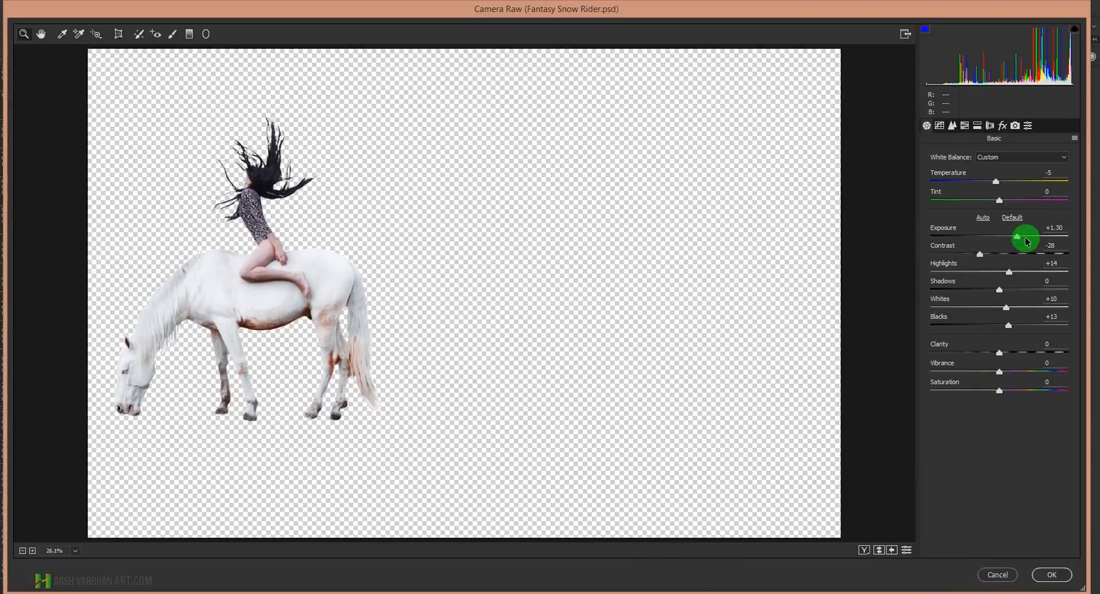
# - Reduce the girl layer's Camera Raw exposure to +0.75, apply the filter and save the document
pyautogui.moveTo(1017, 235); pyautogui.dragTo(1012, 236)
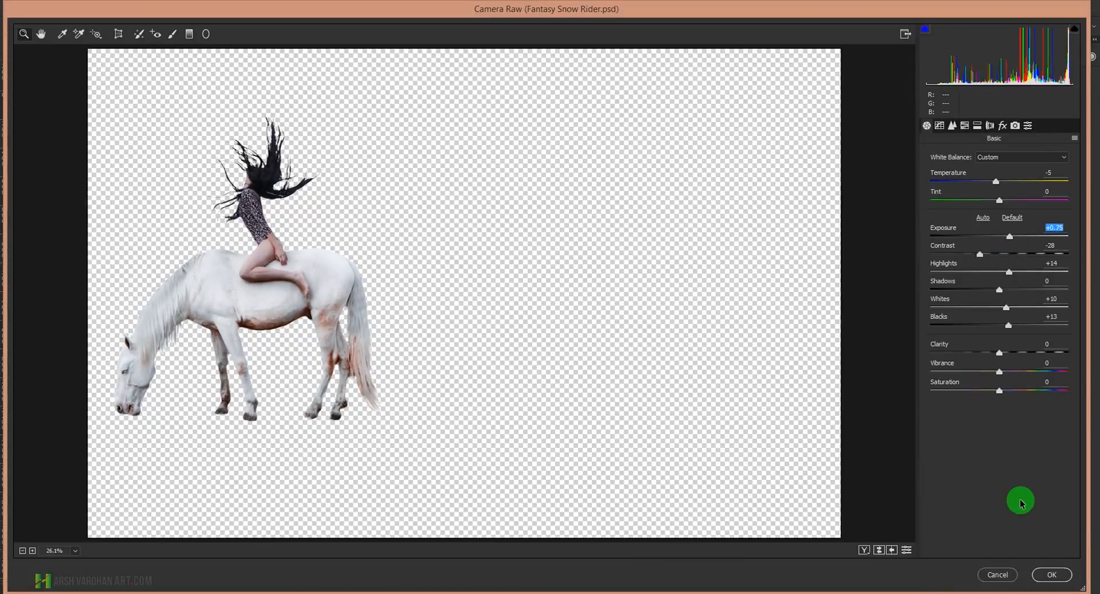
pyautogui.click(1053, 574)
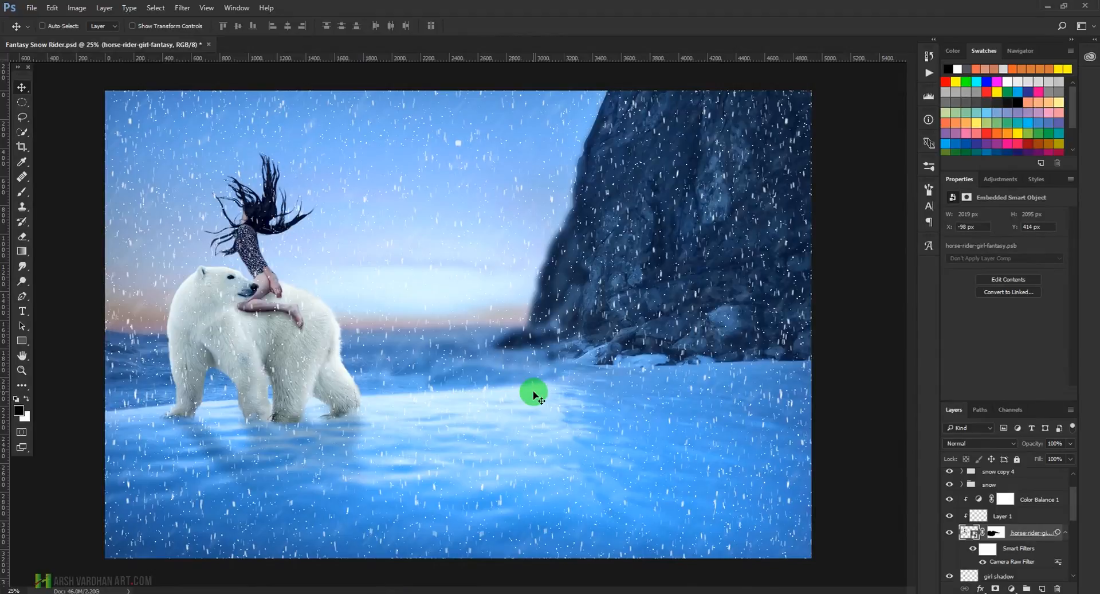
pyautogui.hotkey('ctrl', 's')
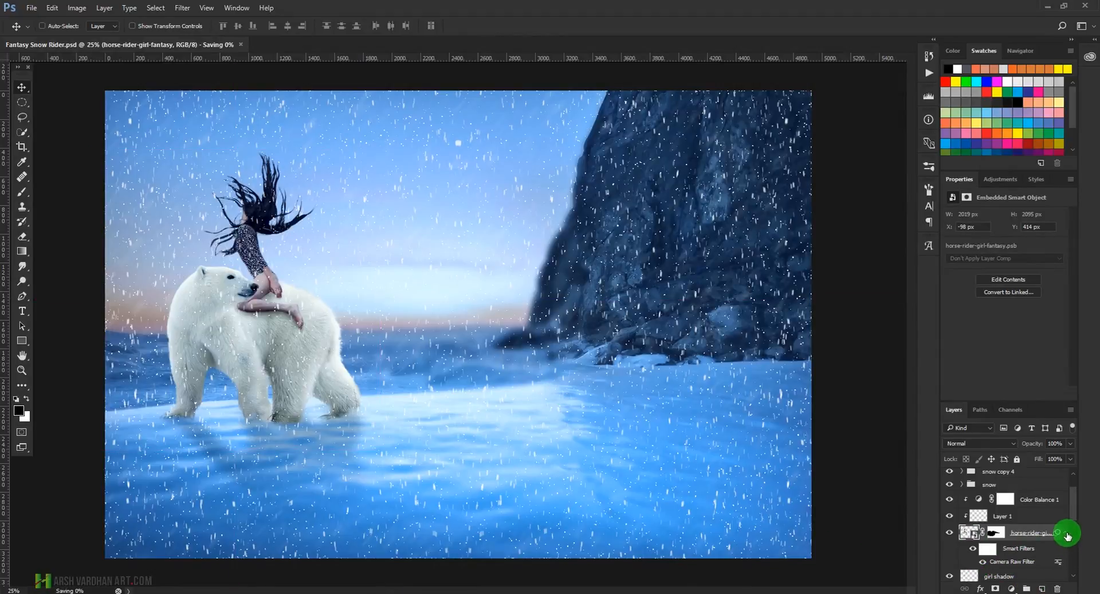
# - Add a Curves adjustment above Color Balance 1, clip it to the girl layer and brighten it with a point at input 150, output 232
pyautogui.click(1015, 518)
pyautogui.click(1027, 501)
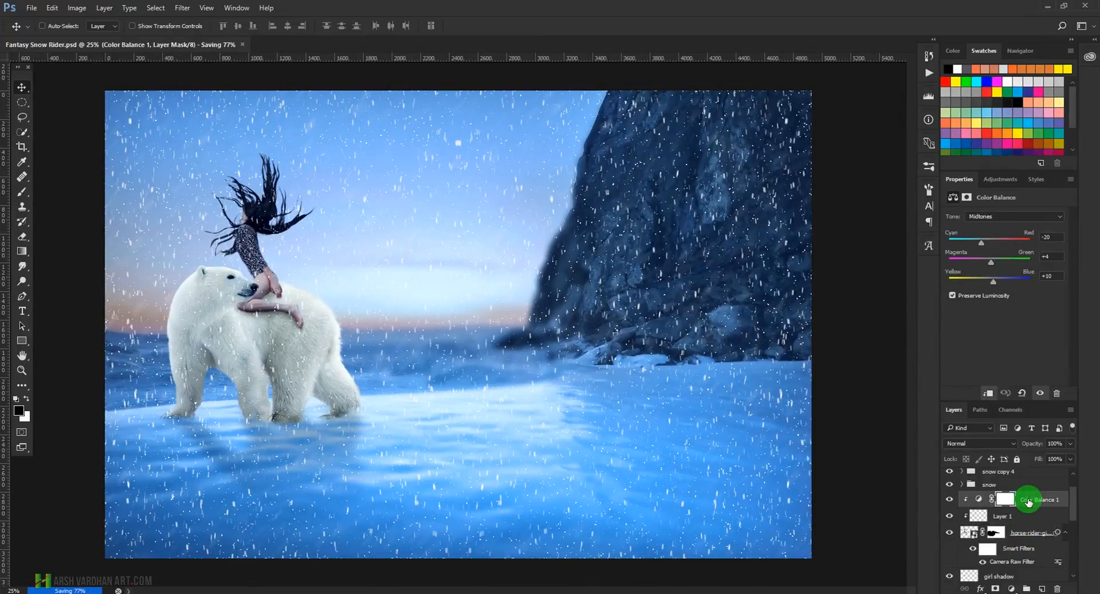
pyautogui.click(1000, 179)
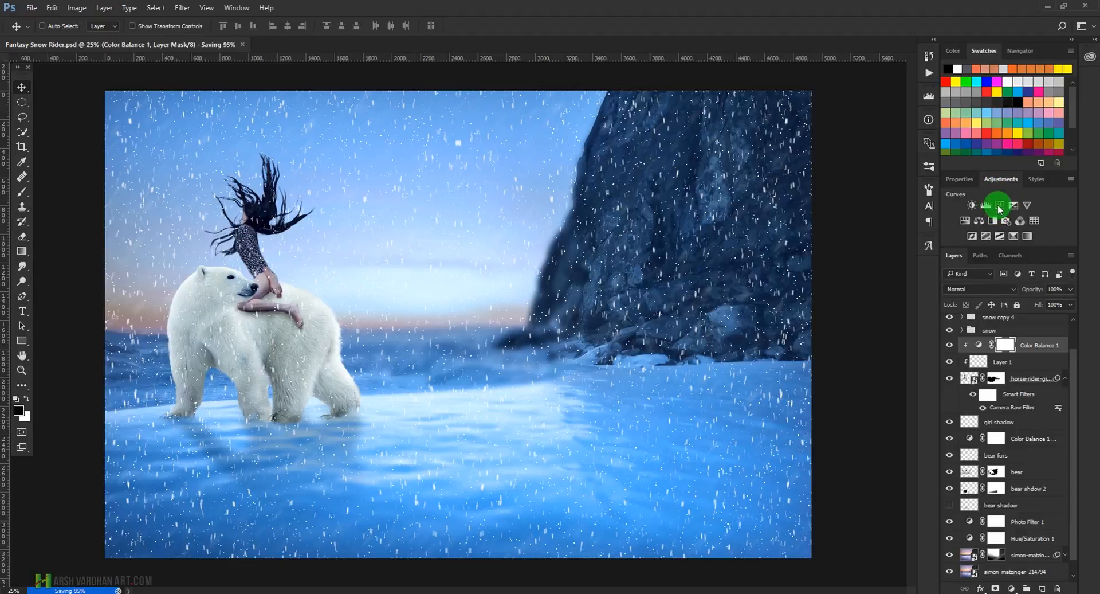
pyautogui.click(999, 206)
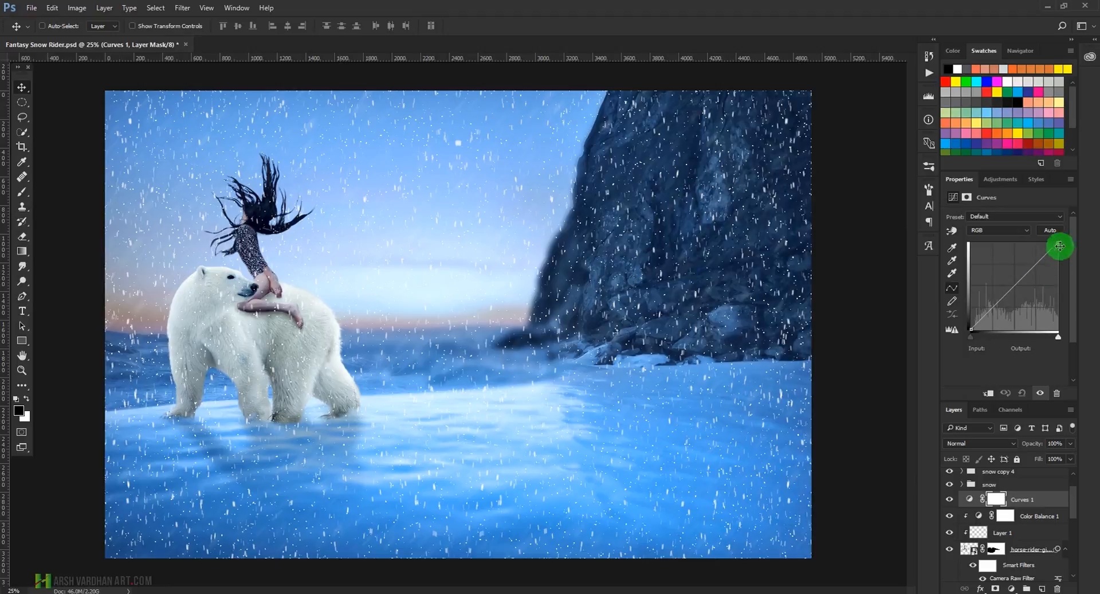
pyautogui.moveTo(1039, 262); pyautogui.dragTo(1024, 256)
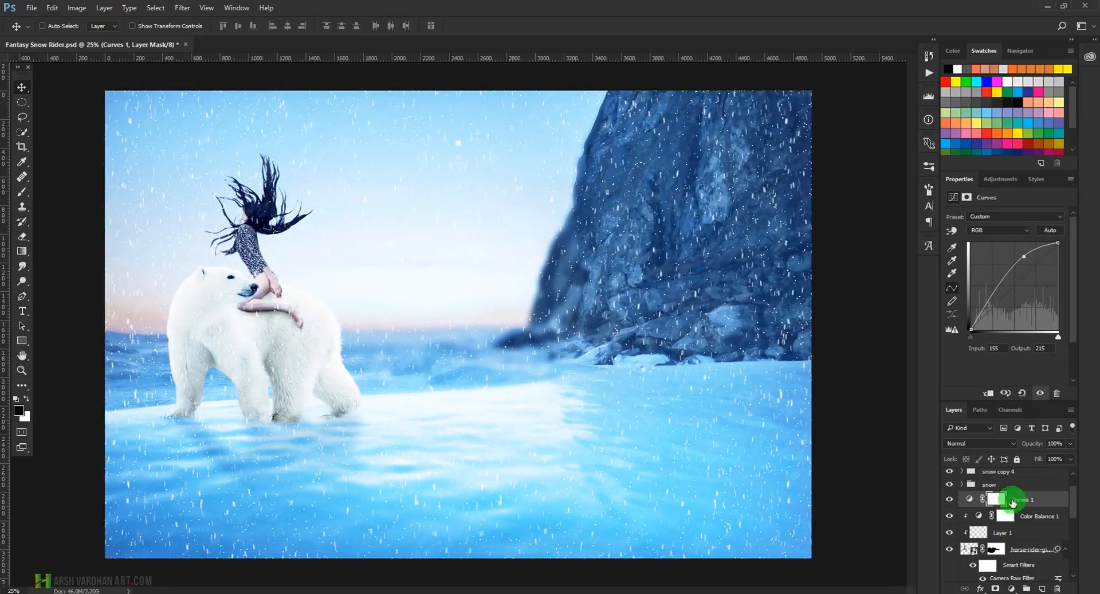
pyautogui.click(988, 394)
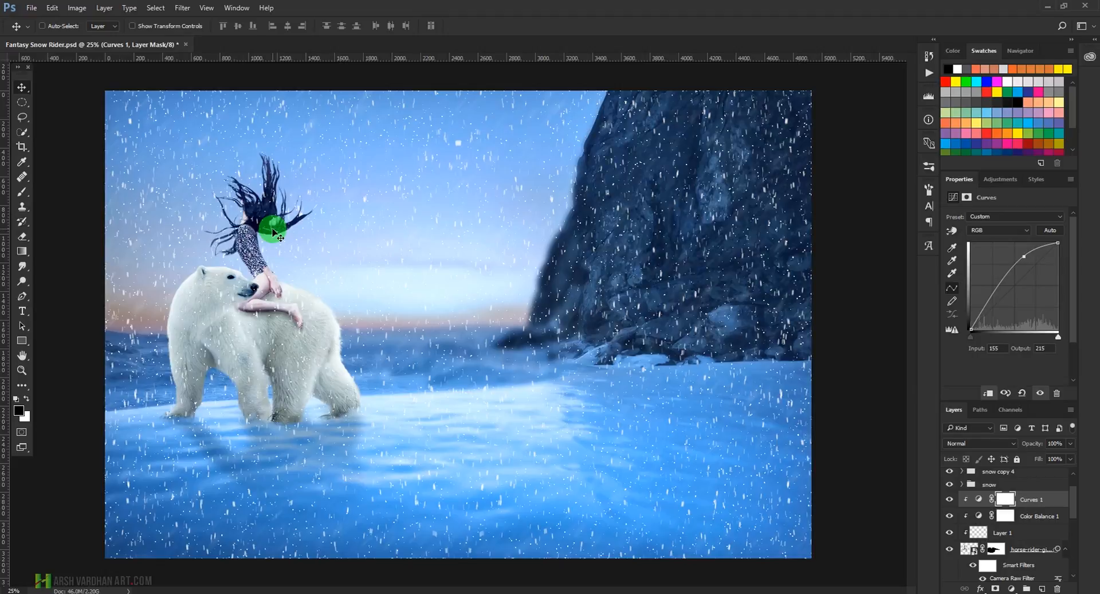
pyautogui.moveTo(1027, 257); pyautogui.dragTo(1025, 250)
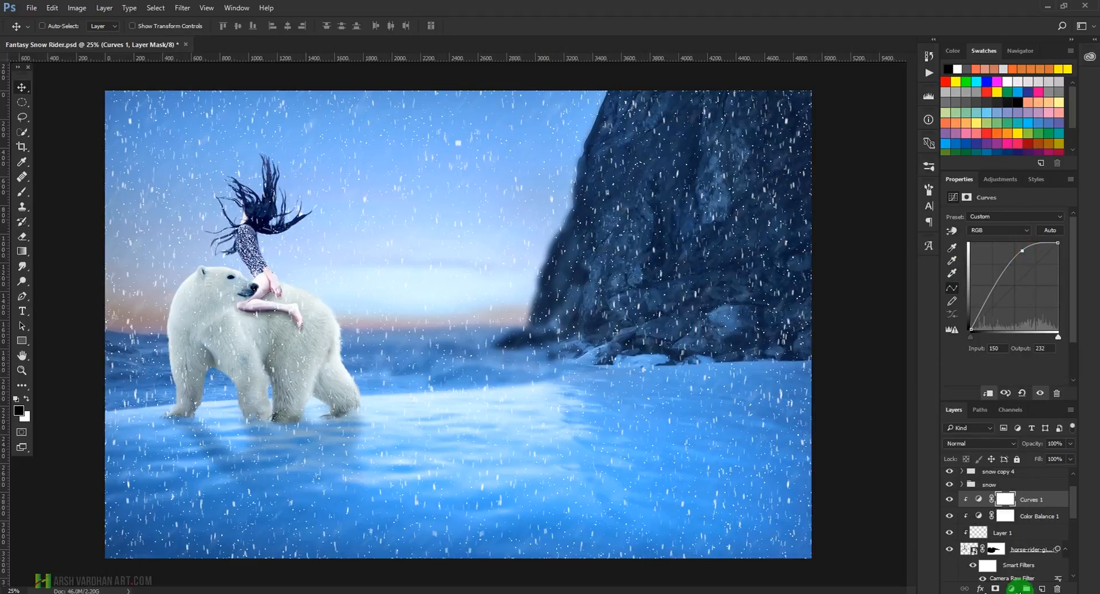
# - Invert the Curves 1 layer mask to black and compare the image with the adjustment hidden and shown
pyautogui.click(1004, 500)
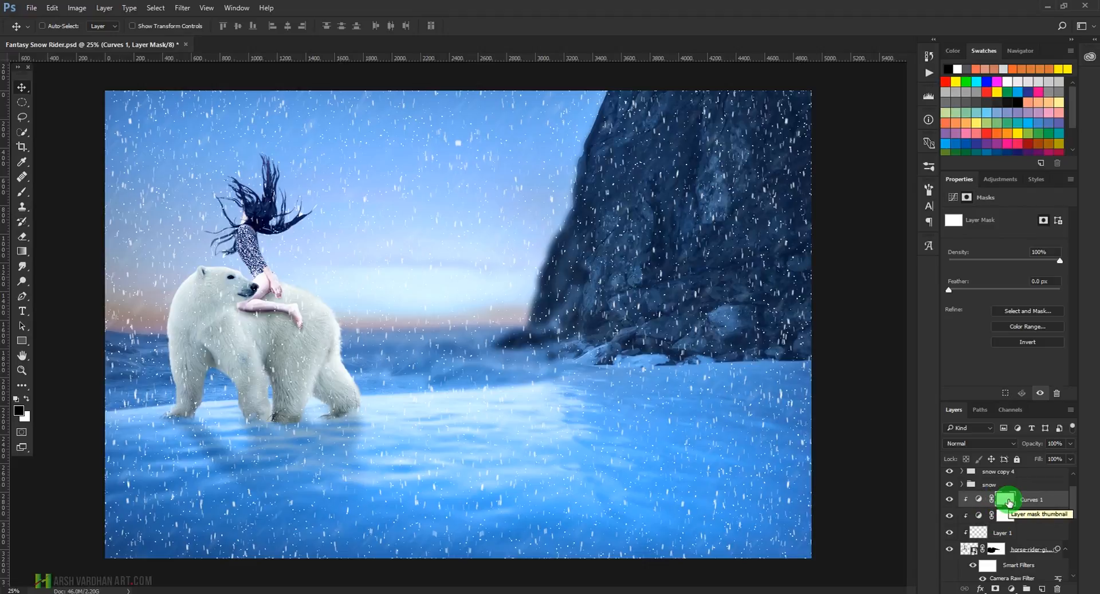
pyautogui.press('ctrl')
pyautogui.keyDown('ctrl'); pyautogui.click(1010, 504); pyautogui.keyUp('ctrl')
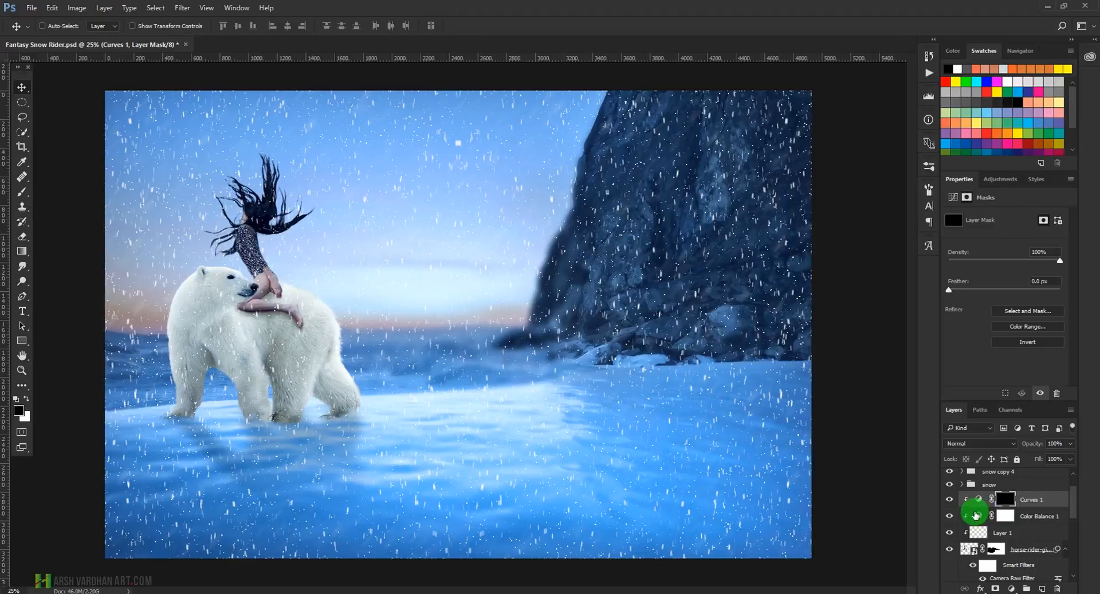
pyautogui.click(953, 502)
pyautogui.click(953, 503)
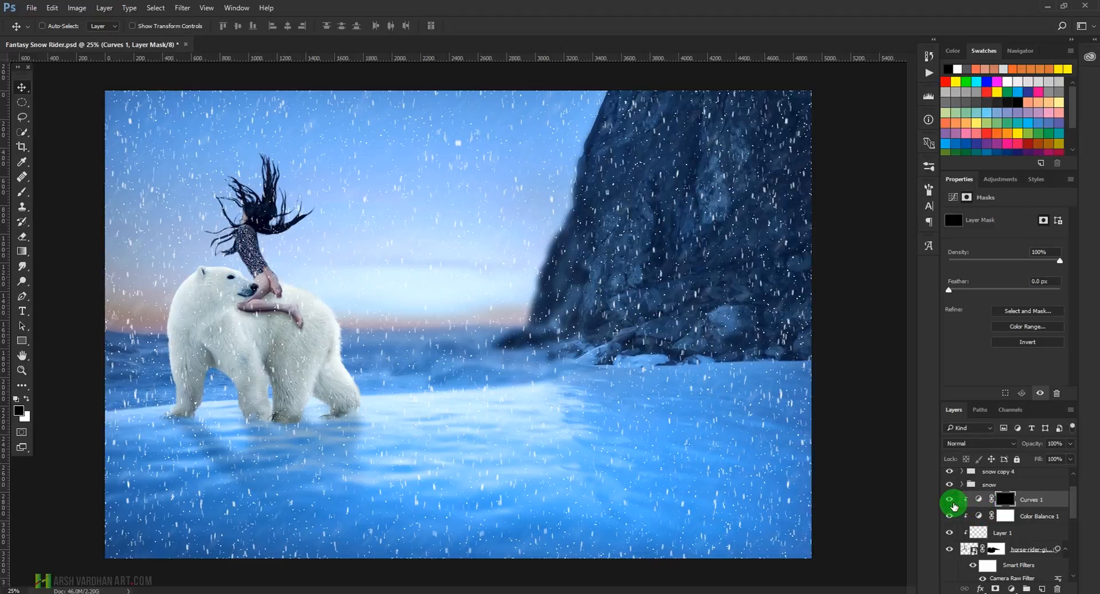
# - Brush white lightly along the girl's back on the Curves 1 mask with a 60 px brush at 10% opacity
pyautogui.click(1003, 502)
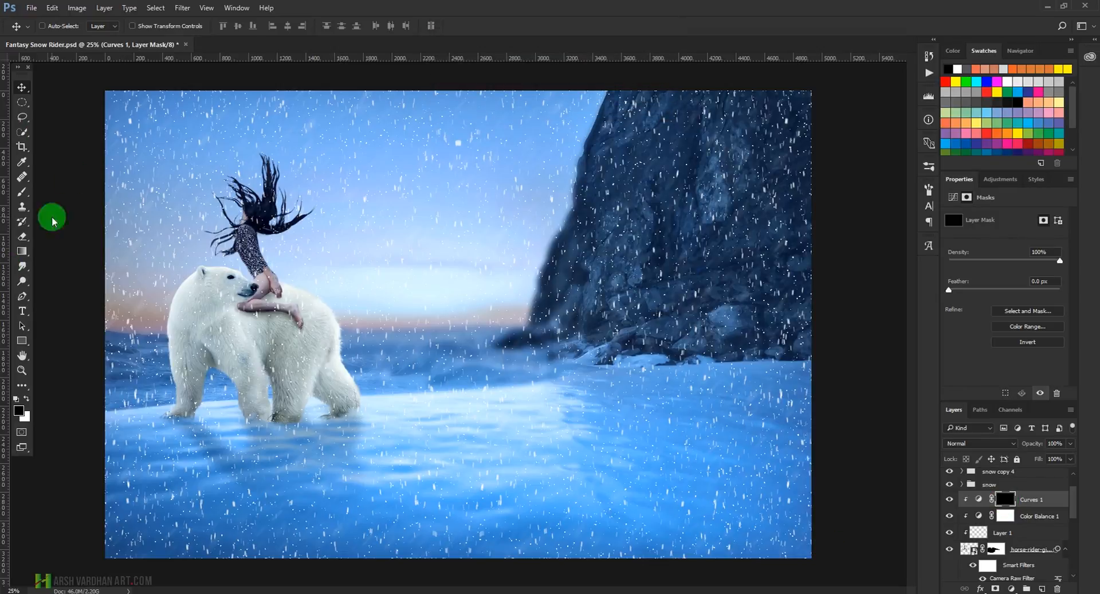
pyautogui.click(22, 195)
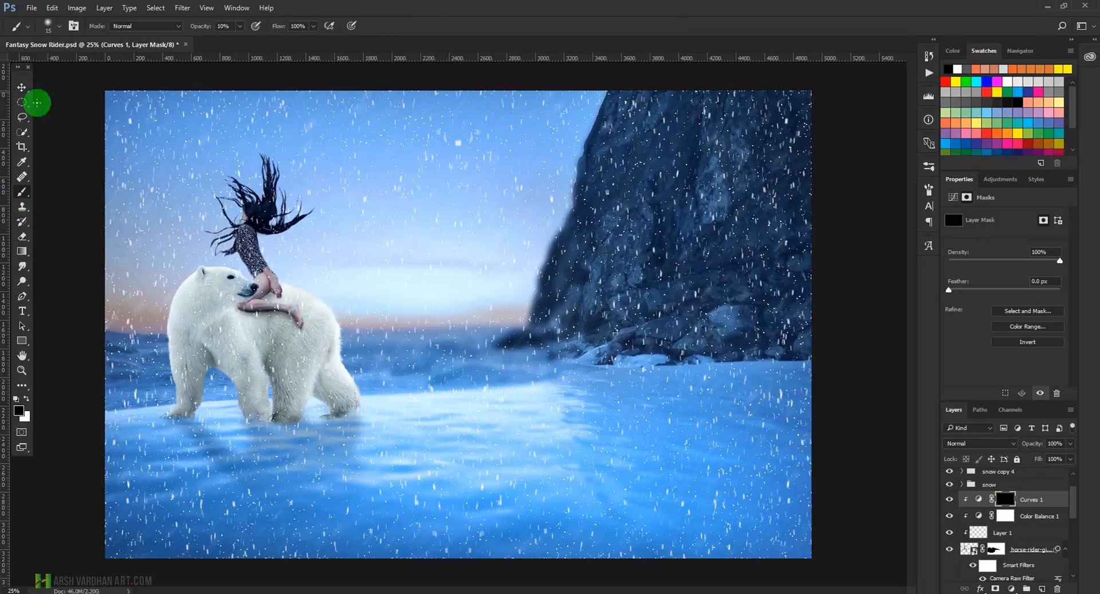
pyautogui.click(60, 28)
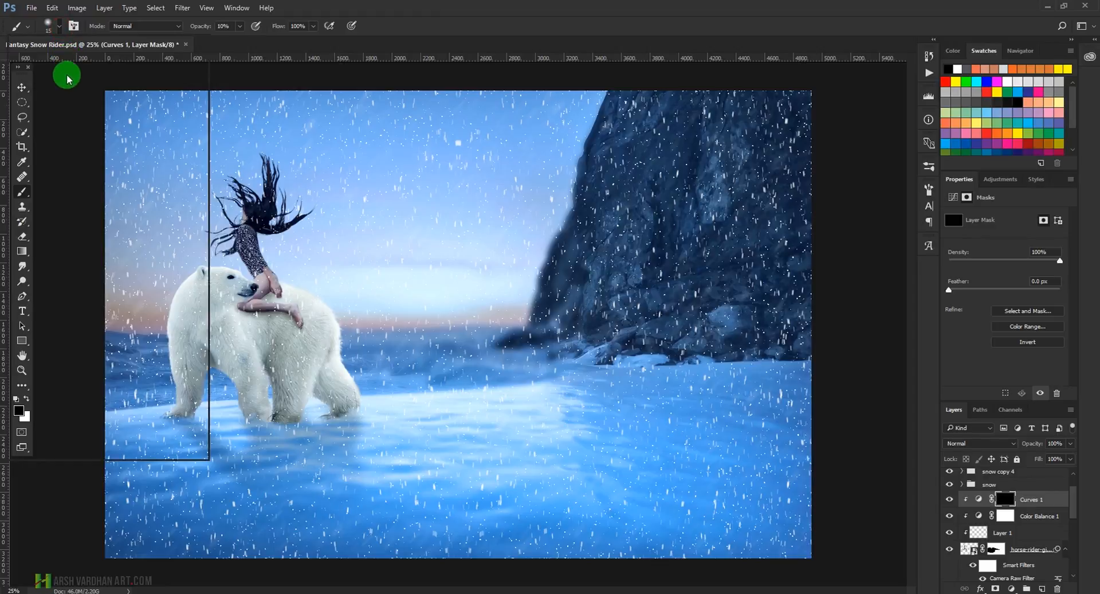
pyautogui.click(405, 20)
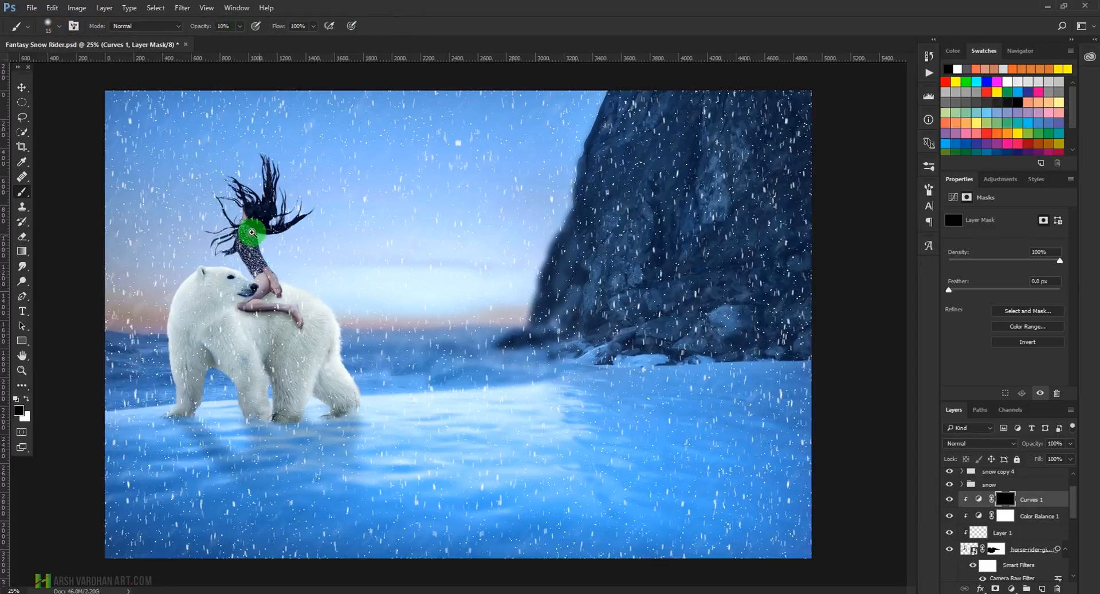
pyautogui.moveTo(302, 270); pyautogui.dragTo(321, 285)
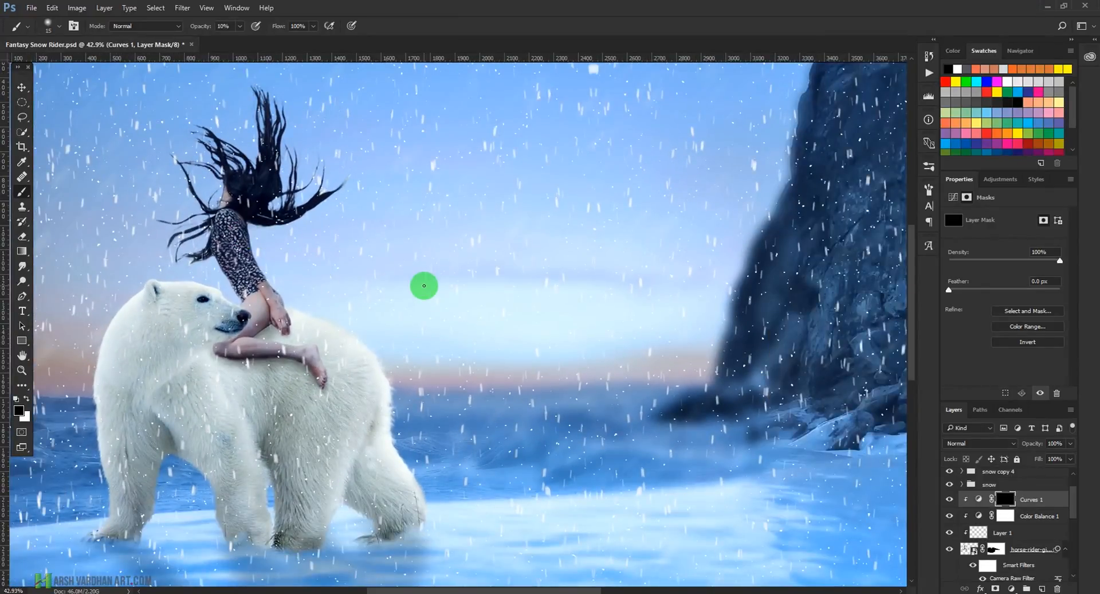
pyautogui.press(']')
pyautogui.press(']')
pyautogui.press(']')
pyautogui.press(']')
pyautogui.press(']')
pyautogui.press(']')
pyautogui.press(']')
pyautogui.moveTo(247, 225)
pyautogui.mouseDown()
pyautogui.moveTo(254, 265)
pyautogui.moveTo(259, 251)
pyautogui.mouseUp()
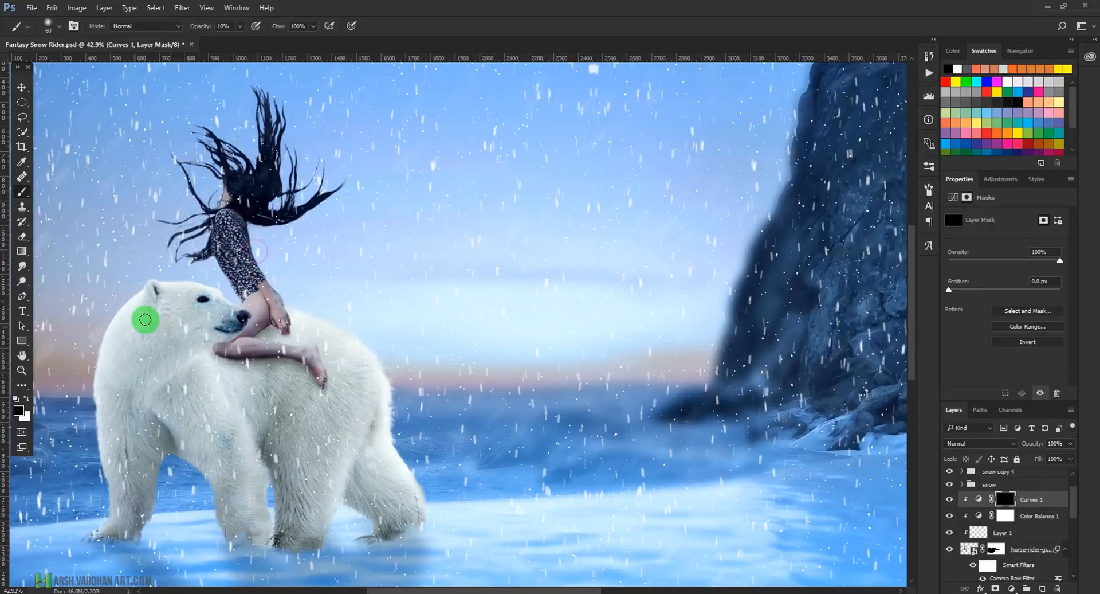
pyautogui.click(25, 398)
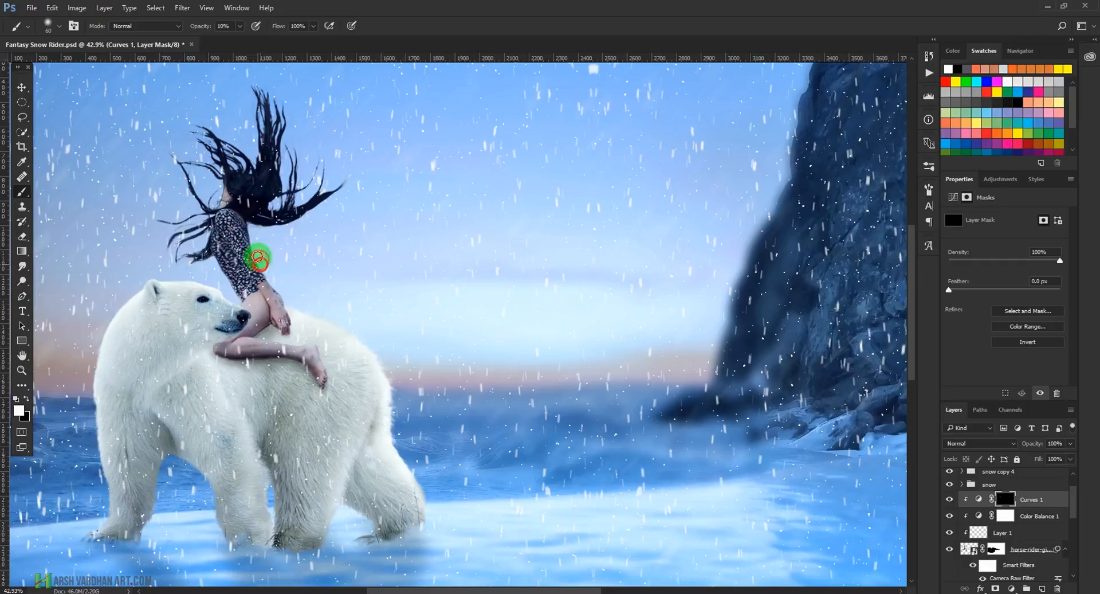
pyautogui.moveTo(269, 280)
pyautogui.mouseDown()
pyautogui.moveTo(293, 302)
pyautogui.moveTo(268, 290)
pyautogui.moveTo(251, 252)
pyautogui.mouseUp()
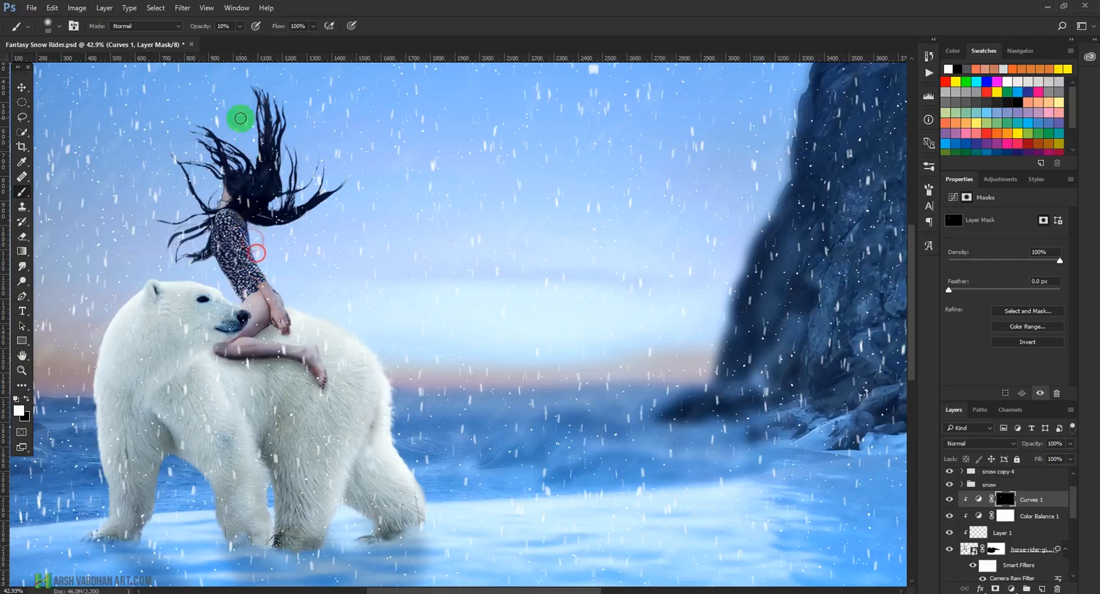
# - Raise the brush opacity to 50% and paint the Curves 1 brightening onto the girl's hair, back, arm and leg, using a smaller brush for the leg
pyautogui.press('5')
pyautogui.click(344, 199)
pyautogui.moveTo(344, 199); pyautogui.dragTo(318, 214)
pyautogui.moveTo(292, 229); pyautogui.dragTo(252, 228)
pyautogui.moveTo(272, 285)
pyautogui.mouseDown()
pyautogui.moveTo(263, 277)
pyautogui.moveTo(286, 318)
pyautogui.mouseUp()
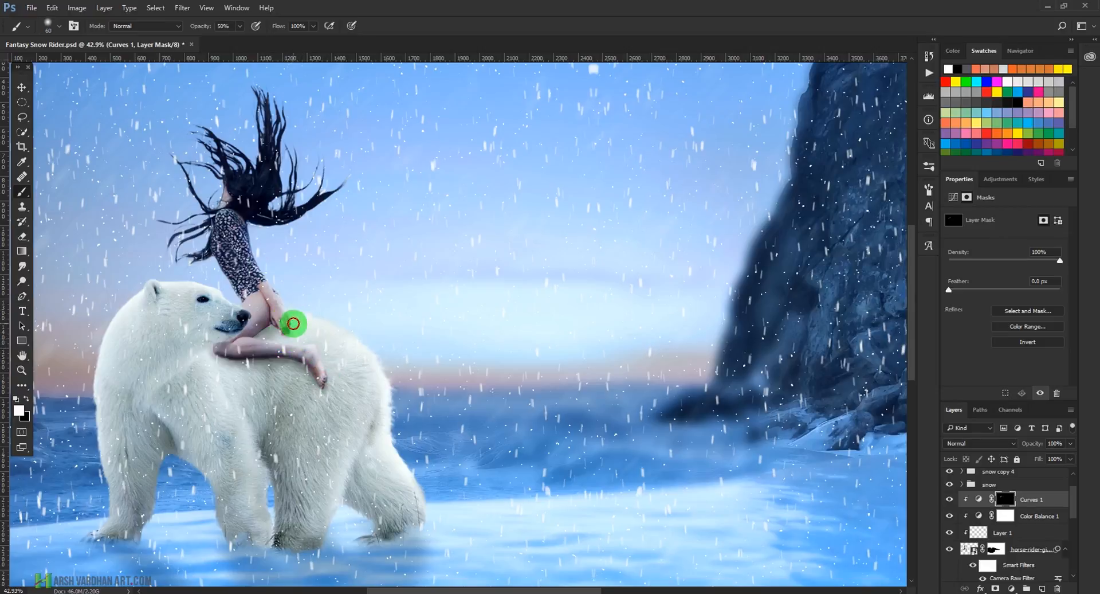
pyautogui.moveTo(290, 322)
pyautogui.mouseDown()
pyautogui.moveTo(258, 262)
pyautogui.moveTo(247, 220)
pyautogui.moveTo(328, 212)
pyautogui.moveTo(336, 189)
pyautogui.moveTo(301, 217)
pyautogui.mouseUp()
pyautogui.moveTo(224, 212); pyautogui.dragTo(238, 217)
pyautogui.moveTo(222, 278)
pyautogui.mouseDown()
pyautogui.moveTo(248, 218)
pyautogui.moveTo(256, 240)
pyautogui.moveTo(249, 227)
pyautogui.moveTo(229, 241)
pyautogui.moveTo(224, 226)
pyautogui.moveTo(251, 262)
pyautogui.moveTo(247, 223)
pyautogui.moveTo(279, 313)
pyautogui.moveTo(294, 315)
pyautogui.moveTo(244, 244)
pyautogui.moveTo(257, 298)
pyautogui.moveTo(240, 221)
pyautogui.moveTo(249, 233)
pyautogui.moveTo(285, 234)
pyautogui.moveTo(256, 222)
pyautogui.moveTo(296, 217)
pyautogui.moveTo(355, 186)
pyautogui.moveTo(313, 193)
pyautogui.moveTo(299, 134)
pyautogui.moveTo(282, 155)
pyautogui.moveTo(276, 107)
pyautogui.moveTo(253, 102)
pyautogui.mouseUp()
pyautogui.click(234, 291)
pyautogui.click(275, 295)
pyautogui.moveTo(267, 152)
pyautogui.mouseDown()
pyautogui.moveTo(244, 159)
pyautogui.moveTo(222, 136)
pyautogui.moveTo(254, 191)
pyautogui.moveTo(246, 225)
pyautogui.moveTo(222, 197)
pyautogui.moveTo(242, 189)
pyautogui.moveTo(221, 237)
pyautogui.moveTo(231, 235)
pyautogui.moveTo(237, 256)
pyautogui.moveTo(220, 262)
pyautogui.moveTo(292, 306)
pyautogui.moveTo(300, 325)
pyautogui.moveTo(263, 333)
pyautogui.mouseUp()
pyautogui.press('[')
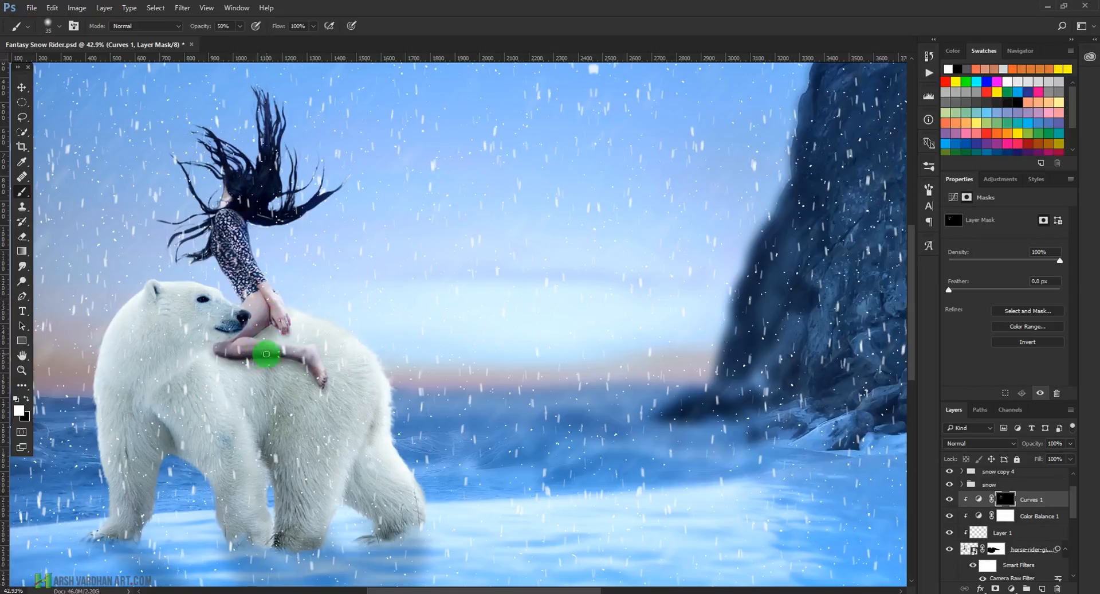
pyautogui.moveTo(268, 348)
pyautogui.mouseDown()
pyautogui.moveTo(225, 349)
pyautogui.moveTo(327, 351)
pyautogui.moveTo(314, 356)
pyautogui.moveTo(328, 386)
pyautogui.mouseUp()
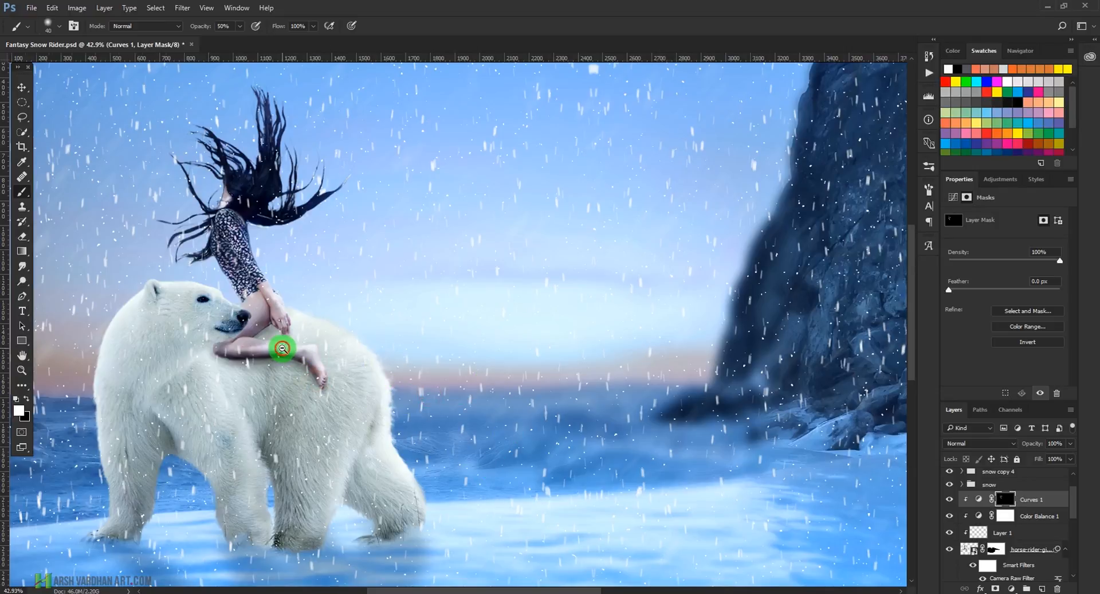
# - Paint black at 30% opacity on the Curves 1 mask to soften the brightening on the girl's knee and thigh
pyautogui.keyDown('alt'); pyautogui.click(282, 348); pyautogui.keyUp('alt')
pyautogui.keyDown('alt'); pyautogui.click(282, 348); pyautogui.keyUp('alt')
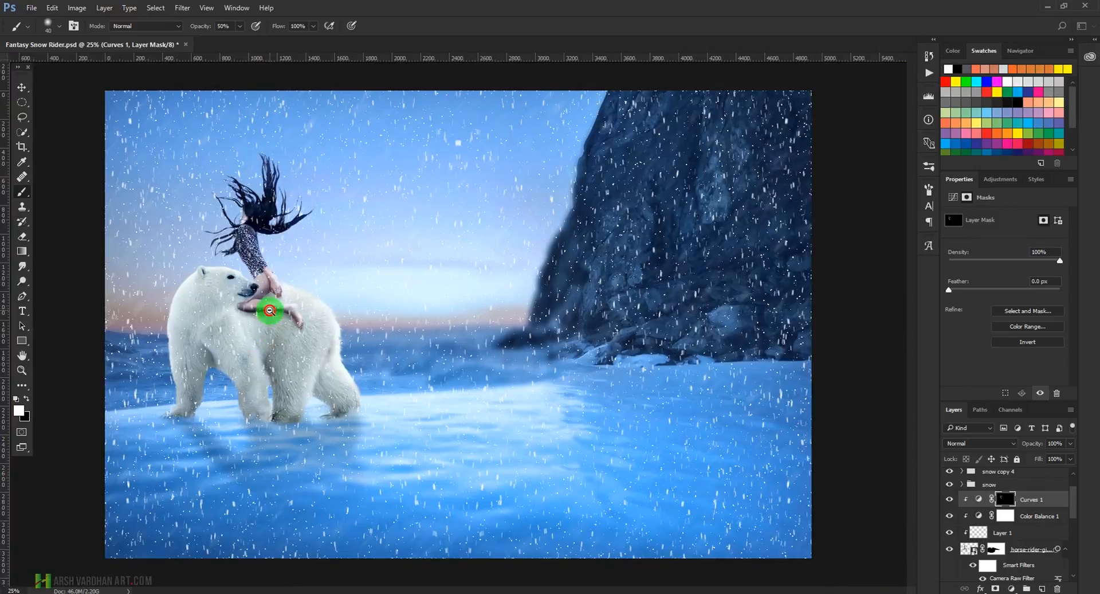
pyautogui.moveTo(271, 312); pyautogui.dragTo(319, 334)
pyautogui.press('x')
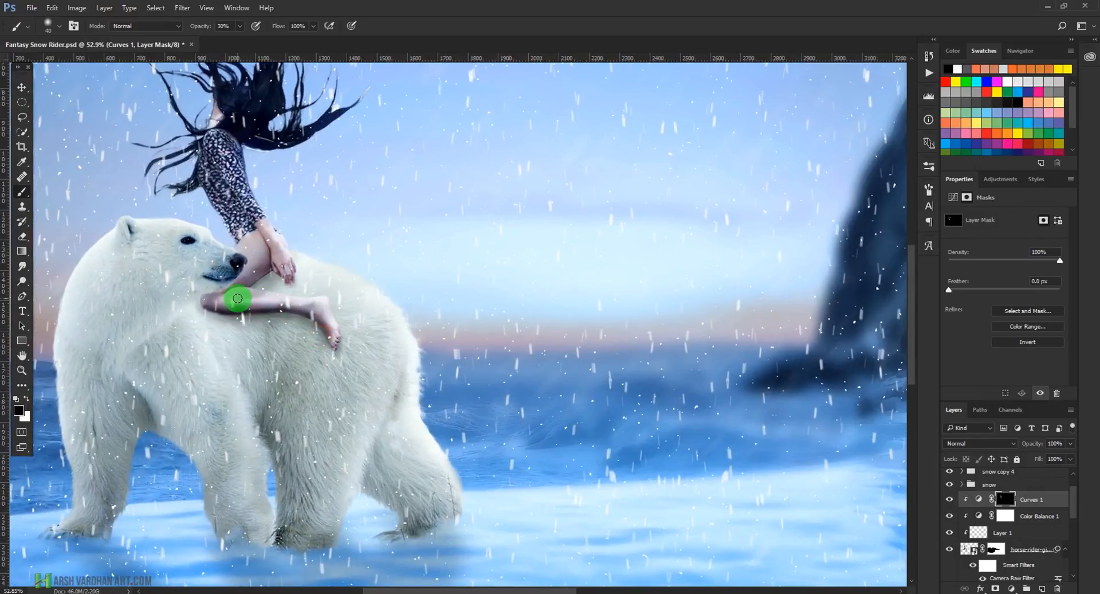
pyautogui.moveTo(230, 302)
pyautogui.mouseDown()
pyautogui.moveTo(273, 300)
pyautogui.moveTo(260, 298)
pyautogui.moveTo(263, 266)
pyautogui.mouseUp()
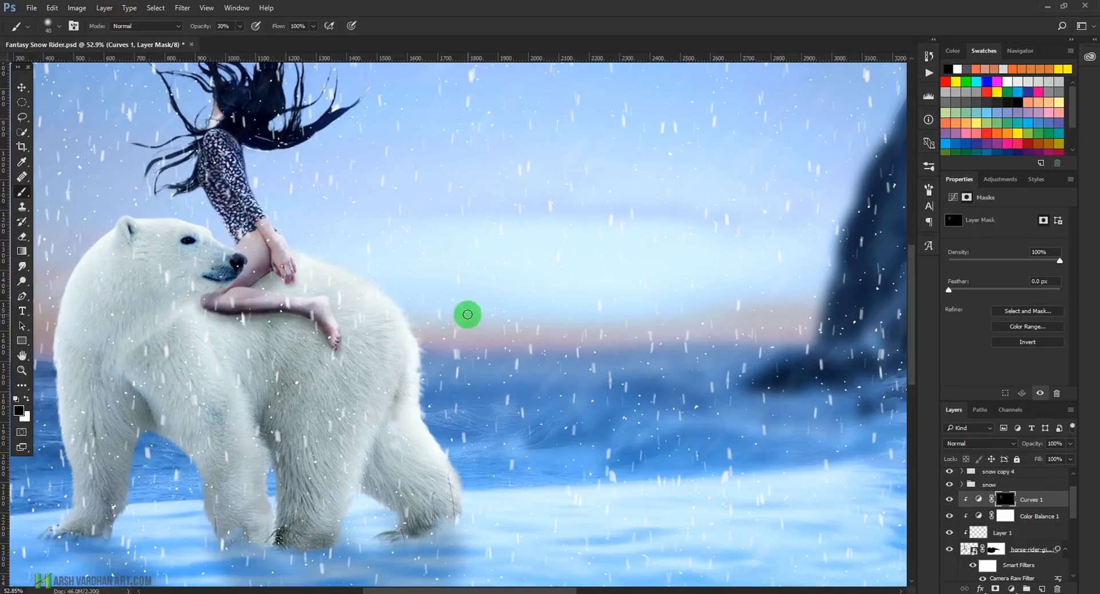
# - Compare the full image with Curves 1 hidden and shown, and examine how the girl blends with the bear
pyautogui.moveTo(519, 344); pyautogui.dragTo(431, 348)
pyautogui.moveTo(357, 334); pyautogui.dragTo(413, 351)
pyautogui.moveTo(634, 344); pyautogui.dragTo(552, 360)
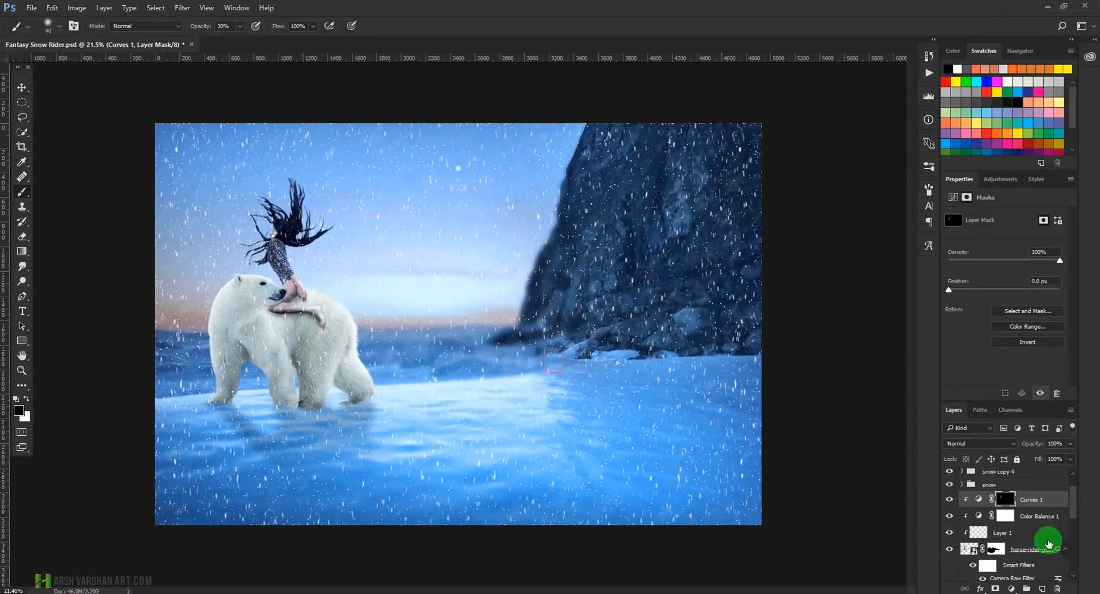
pyautogui.click(950, 500)
pyautogui.click(950, 500)
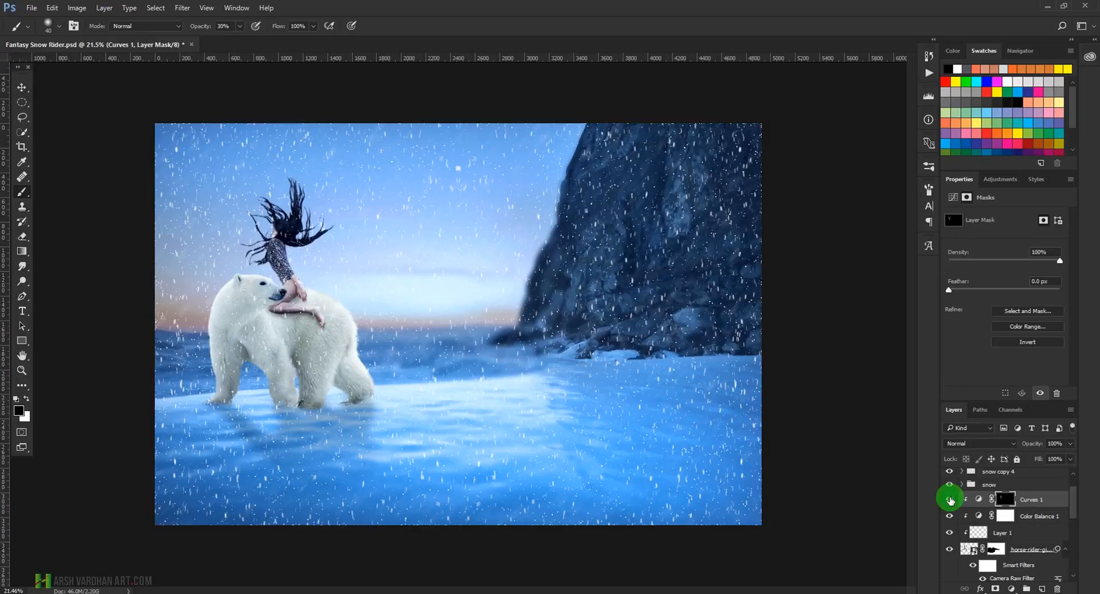
pyautogui.moveTo(316, 310); pyautogui.dragTo(336, 323)
pyautogui.moveTo(258, 304)
pyautogui.mouseDown()
pyautogui.moveTo(227, 307)
pyautogui.moveTo(290, 323)
pyautogui.mouseUp()
pyautogui.moveTo(396, 343); pyautogui.dragTo(376, 339)
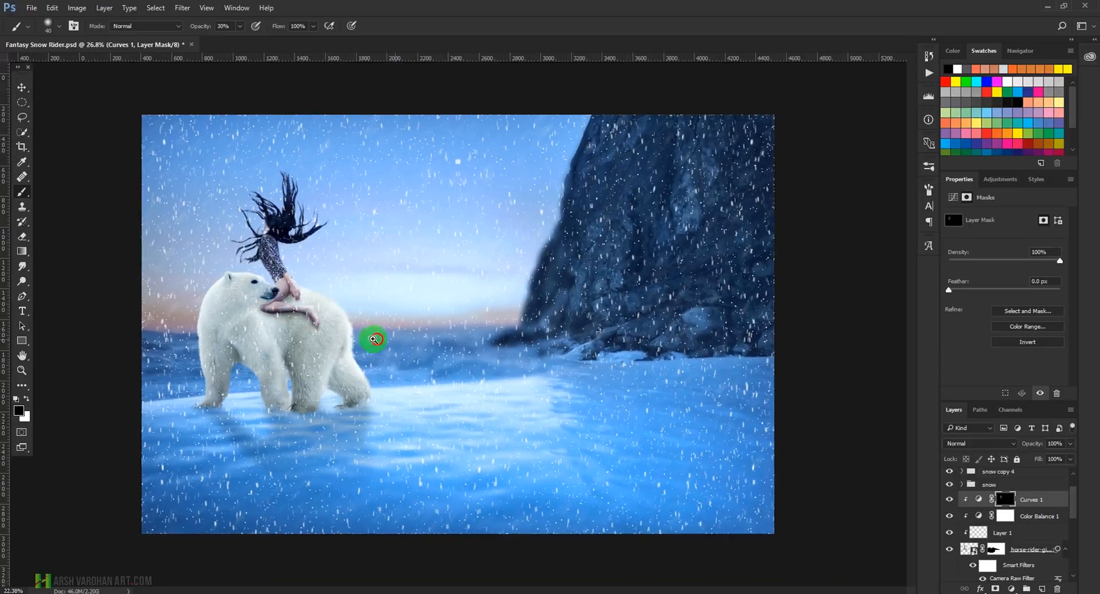
pyautogui.moveTo(318, 289); pyautogui.dragTo(340, 293)
pyautogui.moveTo(245, 227)
pyautogui.mouseDown()
pyautogui.moveTo(263, 239)
pyautogui.moveTo(260, 217)
pyautogui.mouseUp()
pyautogui.moveTo(382, 287)
pyautogui.mouseDown()
pyautogui.moveTo(322, 290)
pyautogui.moveTo(347, 304)
pyautogui.mouseUp()
# - Remove the two dark twigs from the bear's hind leg on the bear layer with the content-aware Spot Healing Brush
pyautogui.moveTo(361, 431); pyautogui.dragTo(492, 369)
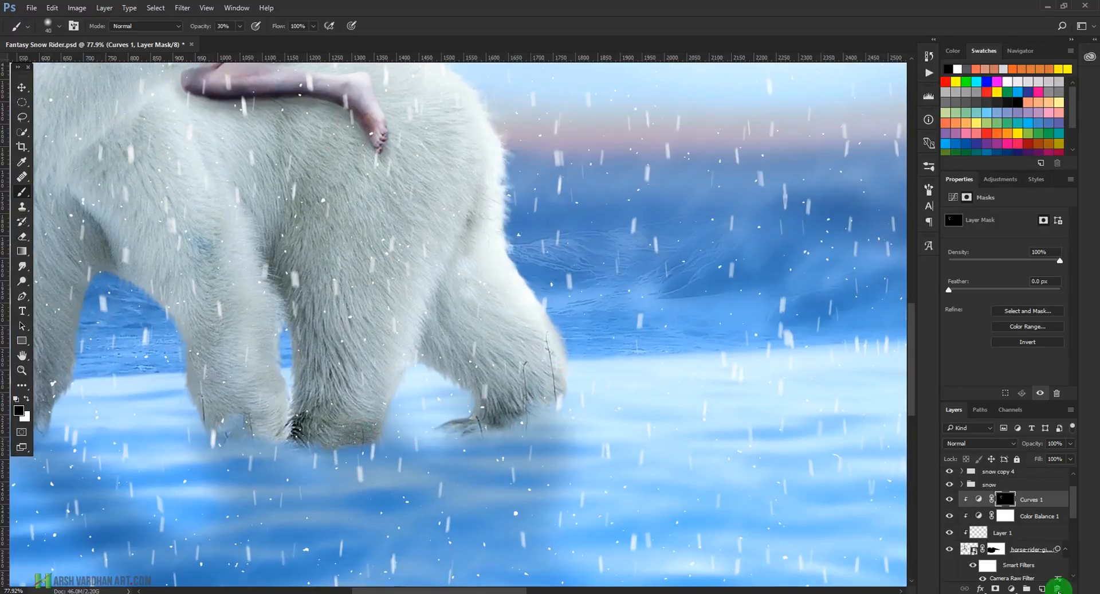
pyautogui.scroll(1, 1030, 541)
pyautogui.scroll(-5, 1030, 541)
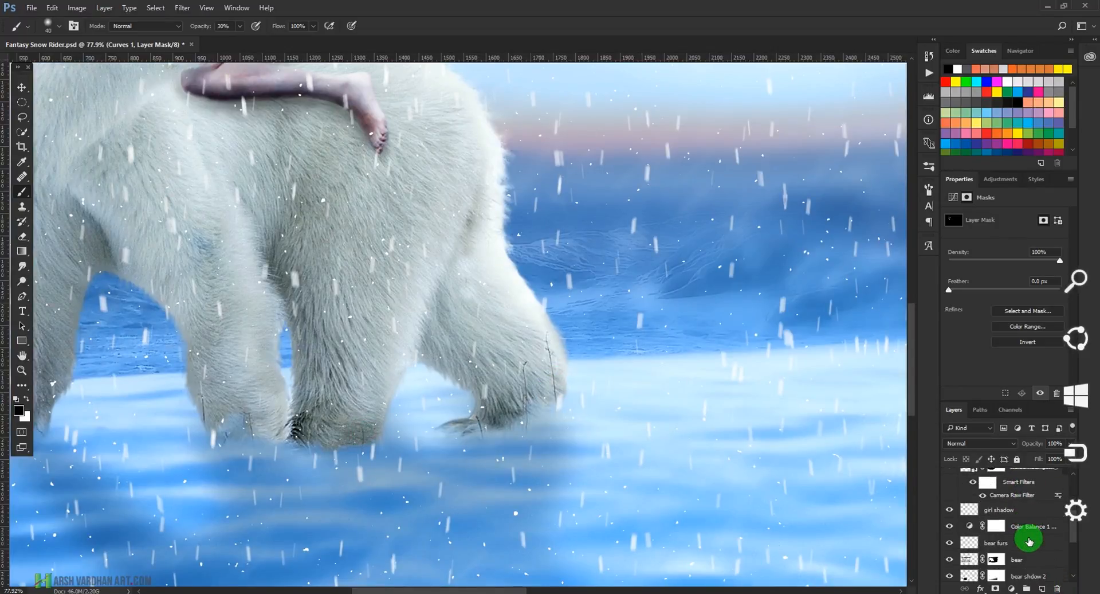
pyautogui.click(986, 558)
pyautogui.scroll(-2, 986, 561)
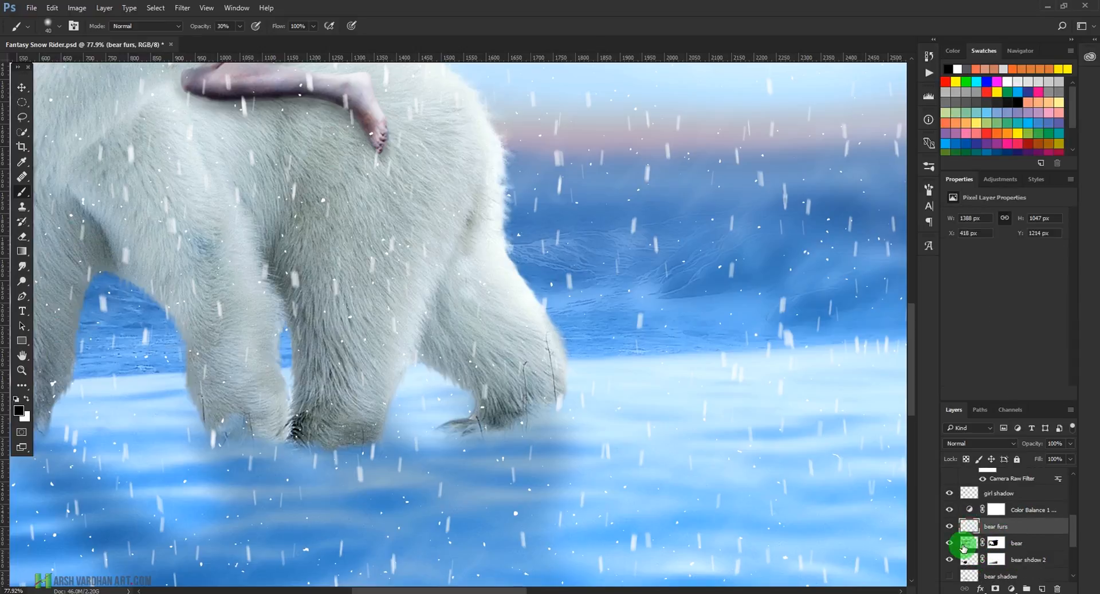
pyautogui.click(968, 543)
pyautogui.click(509, 349)
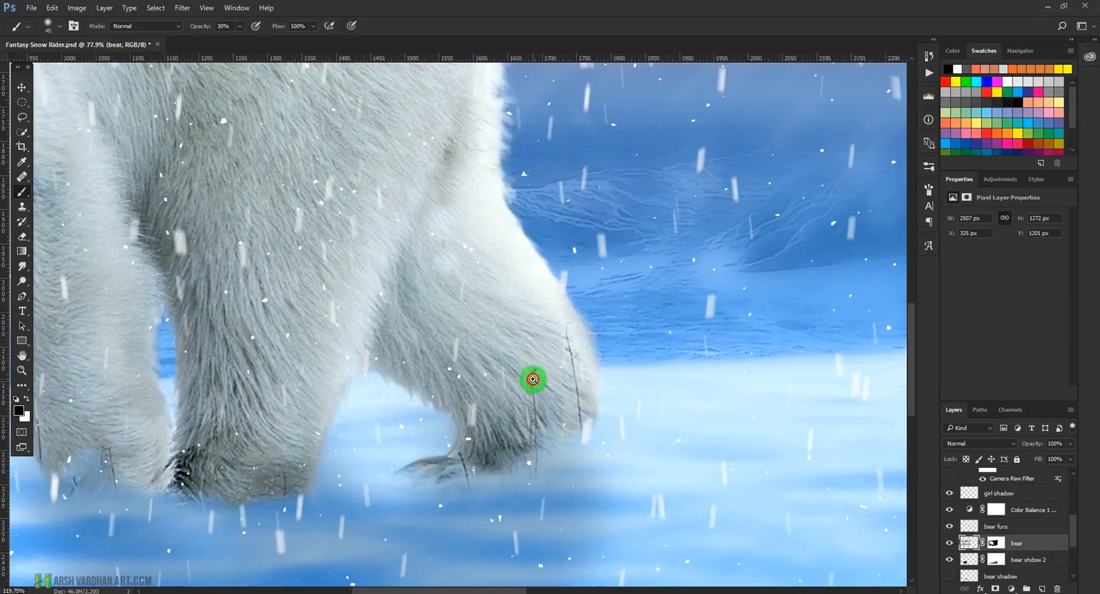
pyautogui.click(23, 175)
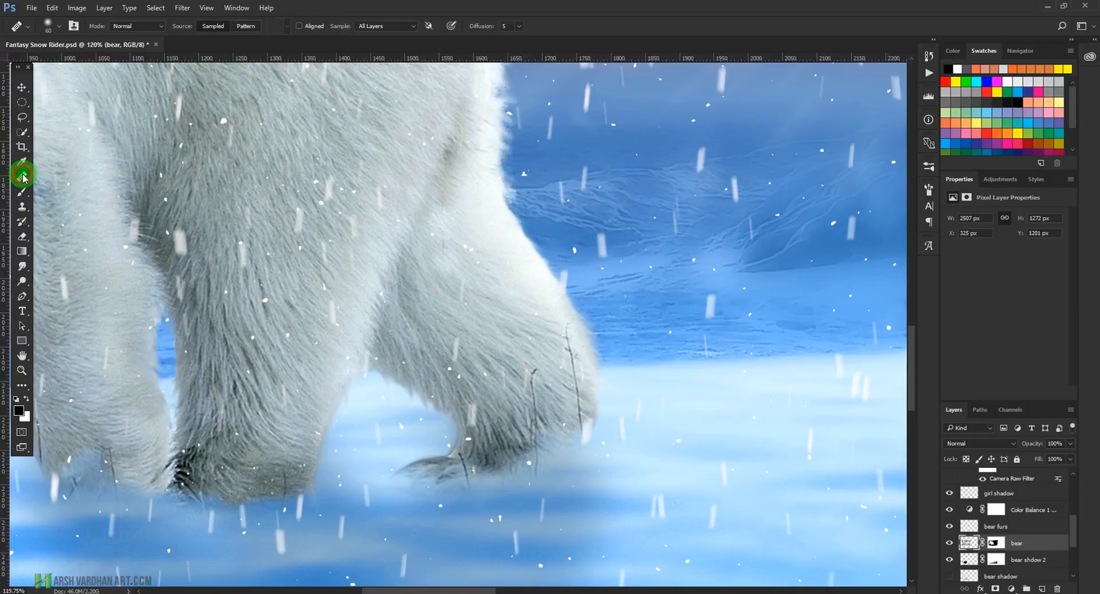
pyautogui.moveTo(23, 177); pyautogui.dragTo(79, 181)
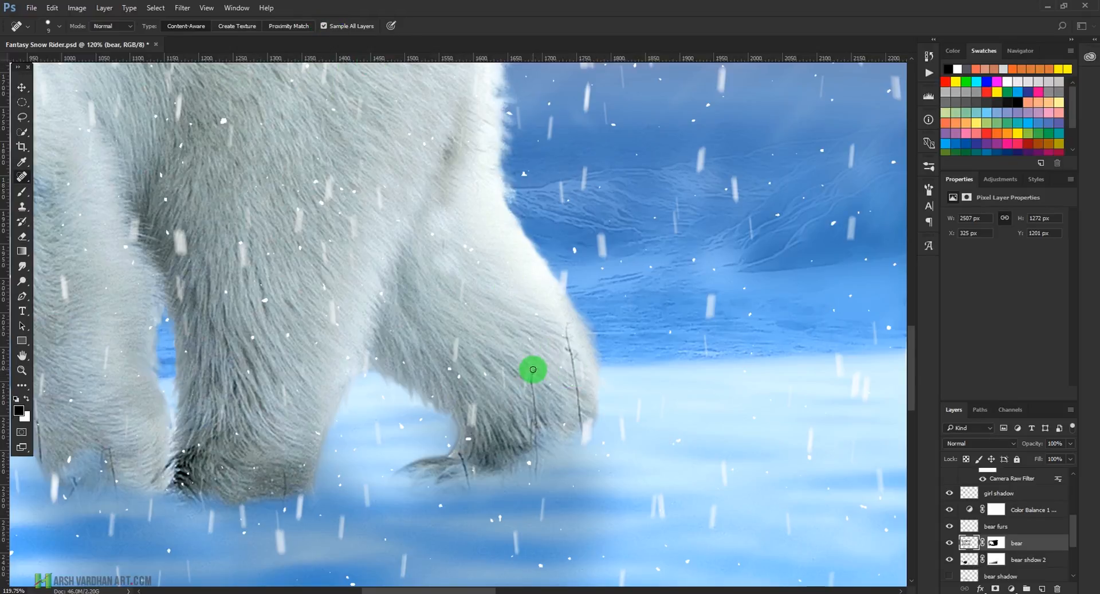
pyautogui.moveTo(536, 370)
pyautogui.mouseDown()
pyautogui.moveTo(538, 467)
pyautogui.moveTo(478, 470)
pyautogui.moveTo(556, 456)
pyautogui.moveTo(543, 448)
pyautogui.moveTo(544, 428)
pyautogui.moveTo(529, 444)
pyautogui.mouseUp()
pyautogui.moveTo(570, 323); pyautogui.dragTo(584, 427)
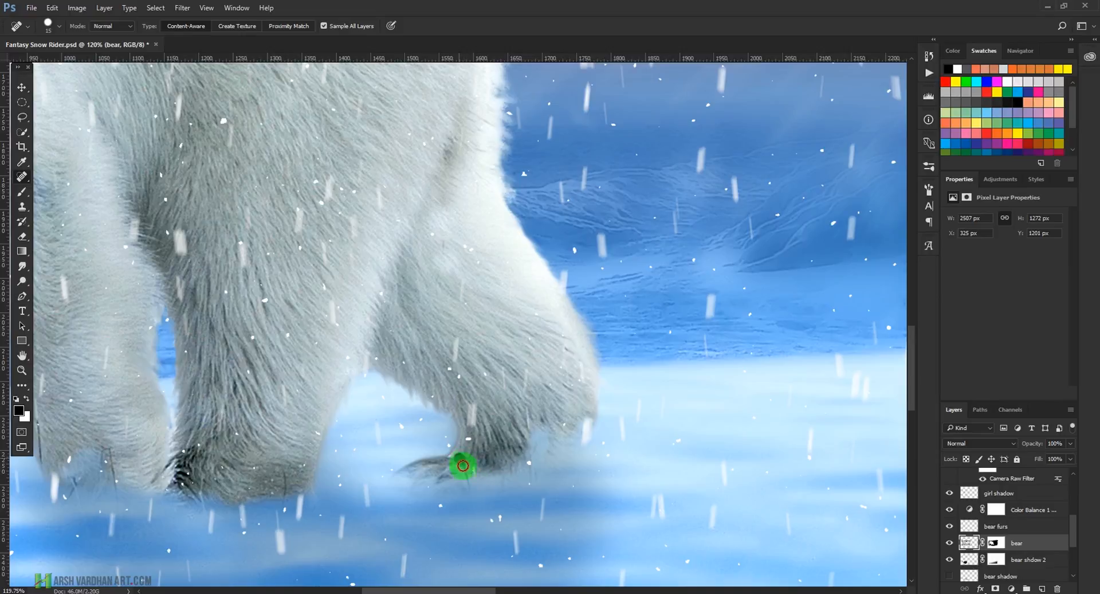
# - Heal the small twig at the bear's hind paw and undo the last unwanted healing strokes
pyautogui.moveTo(466, 482); pyautogui.dragTo(466, 481)
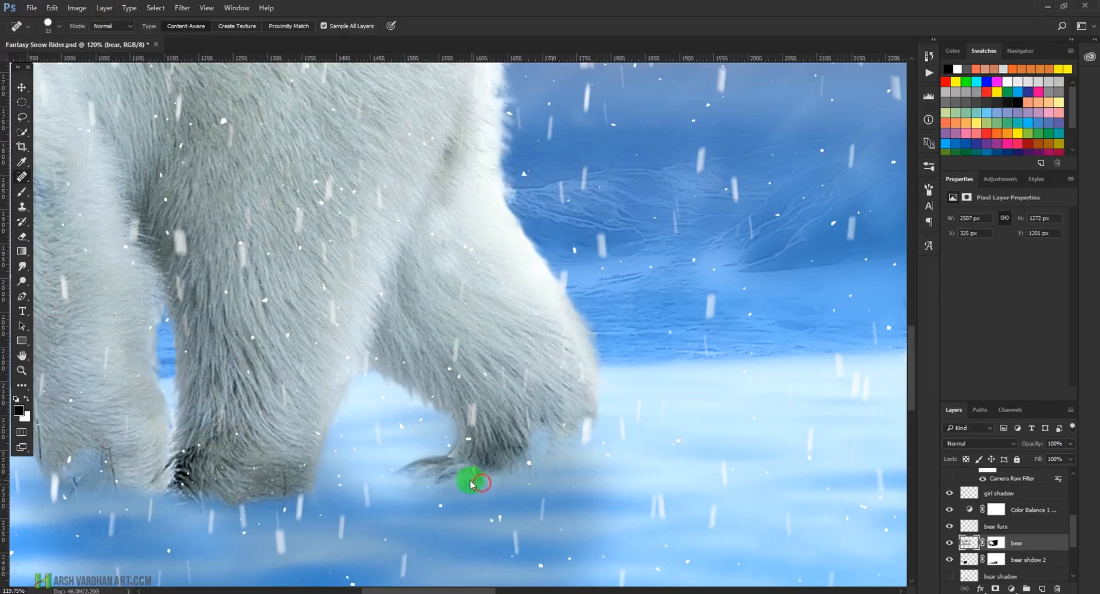
pyautogui.moveTo(470, 484)
pyautogui.mouseDown()
pyautogui.moveTo(486, 466)
pyautogui.moveTo(460, 486)
pyautogui.mouseUp()
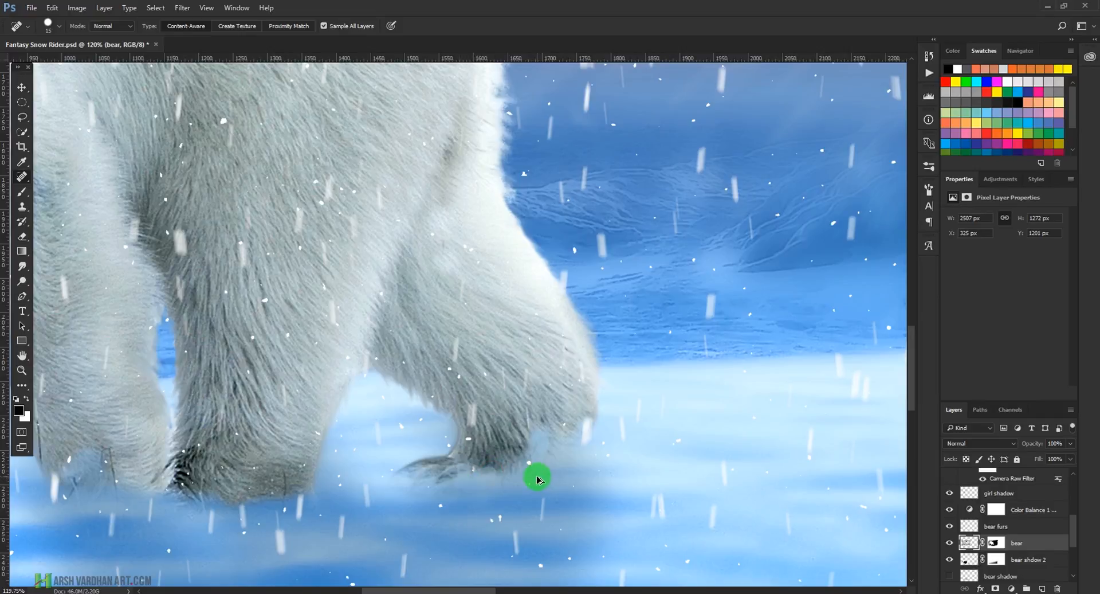
pyautogui.hotkey('ctrl', 'alt', 'z')
pyautogui.hotkey('ctrl', 'alt', 'z')
pyautogui.hotkey('ctrl', 'alt', 'z')
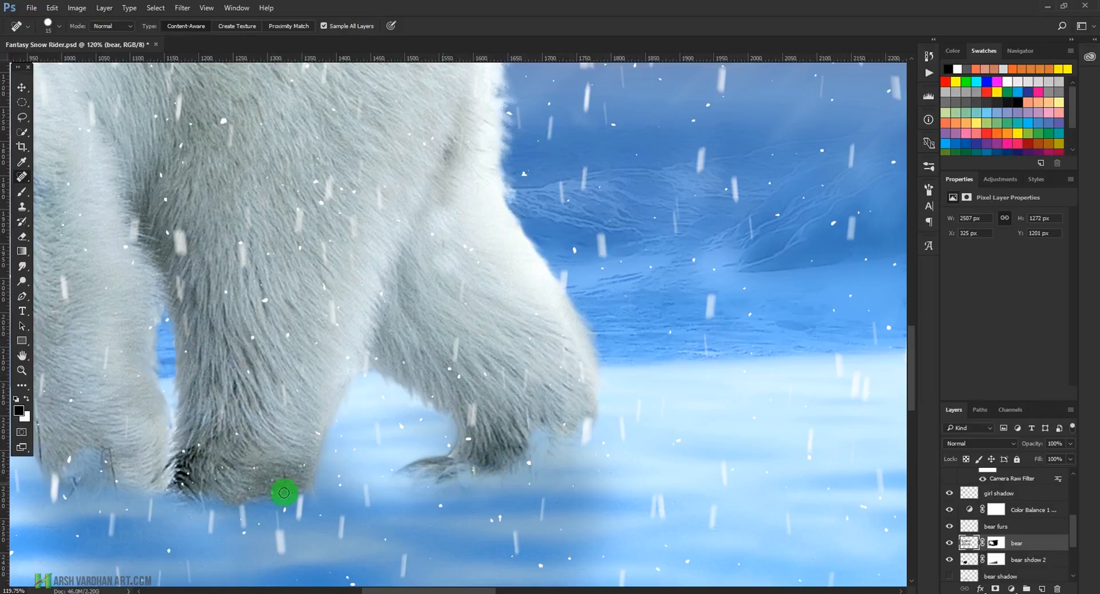
# - Spot-heal the remaining dark twigs on the bear's middle and front legs and touch up the hind paw
pyautogui.moveTo(282, 487); pyautogui.dragTo(277, 465)
pyautogui.moveTo(490, 481); pyautogui.dragTo(468, 476)
pyautogui.moveTo(484, 470); pyautogui.dragTo(485, 470)
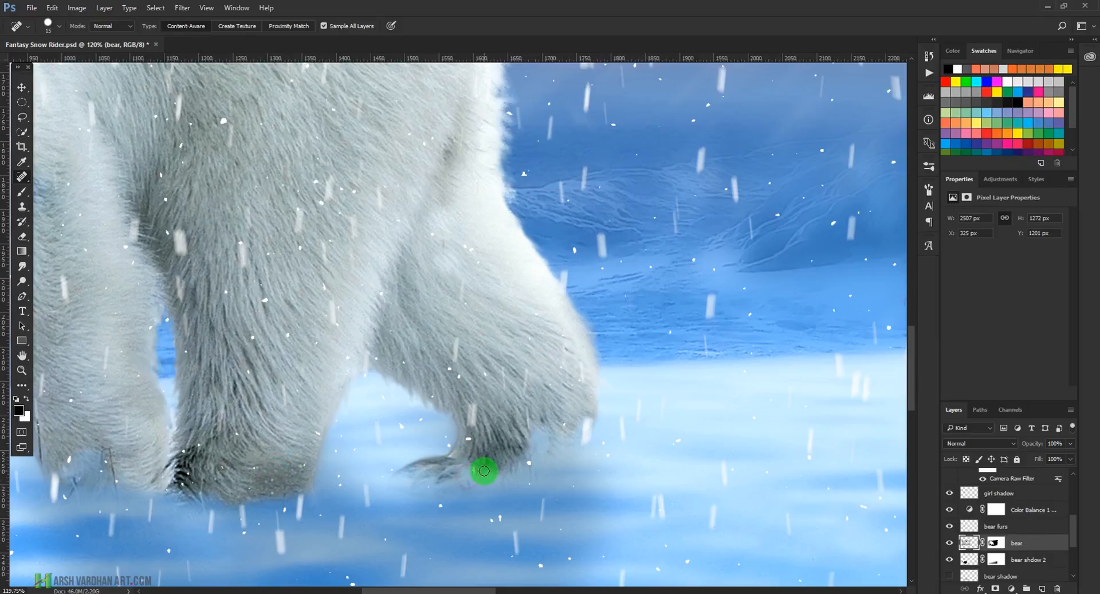
pyautogui.moveTo(296, 447); pyautogui.dragTo(558, 367)
pyautogui.moveTo(434, 380); pyautogui.dragTo(435, 379)
pyautogui.moveTo(376, 377); pyautogui.dragTo(377, 398)
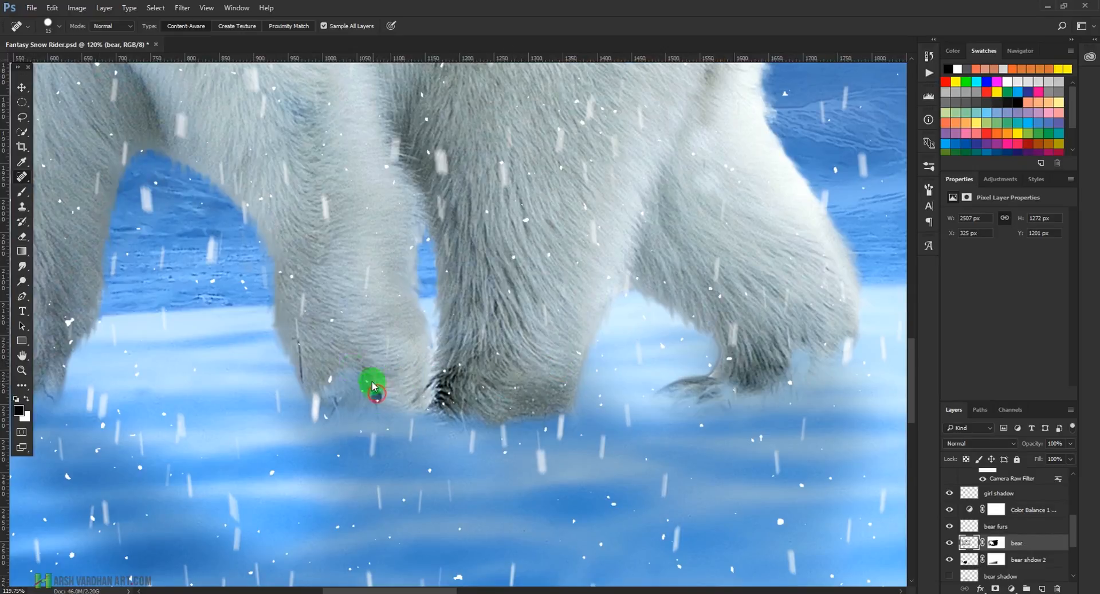
pyautogui.moveTo(295, 327); pyautogui.dragTo(294, 325)
pyautogui.moveTo(307, 360); pyautogui.dragTo(306, 360)
pyautogui.click(308, 379)
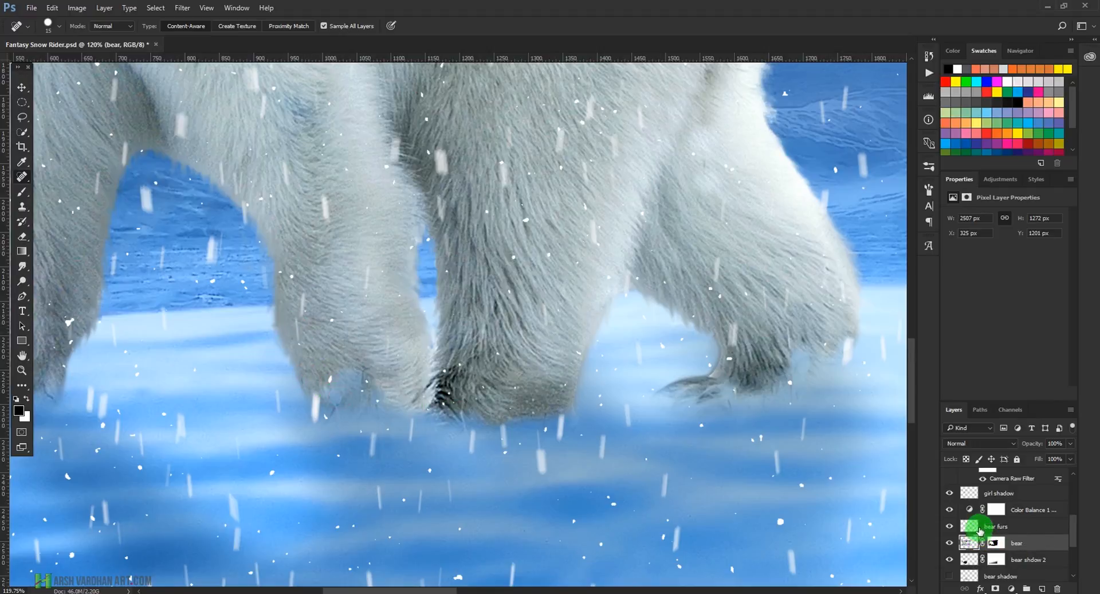
# - Clone fur with the Clone Stamp on the bear furs layer to fill the gap at the hind leg's lower edge
pyautogui.scroll(2, 1034, 517)
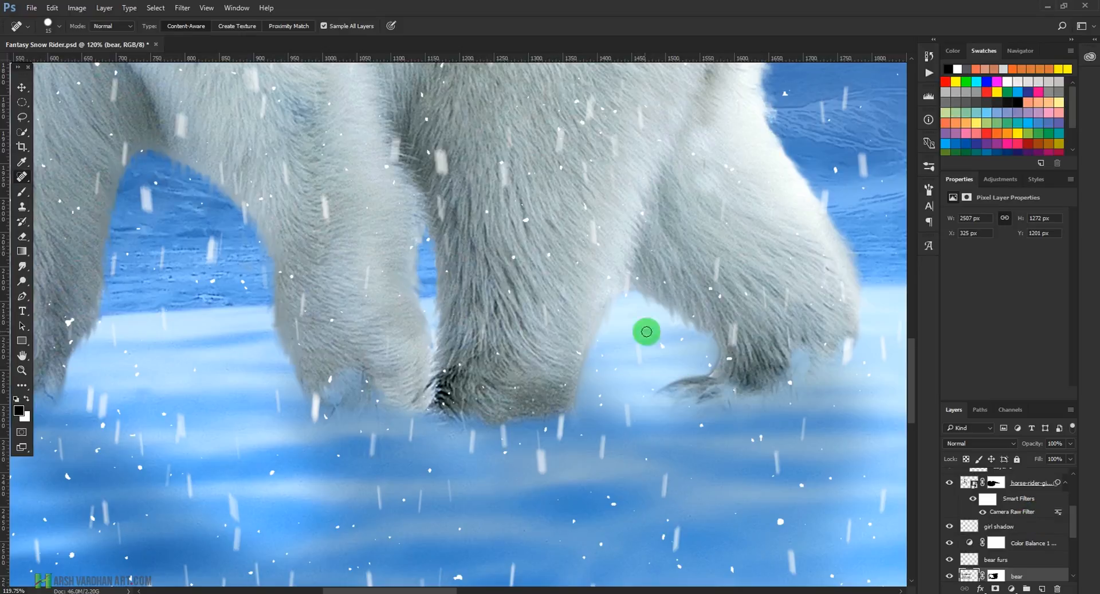
pyautogui.moveTo(789, 386); pyautogui.dragTo(686, 412)
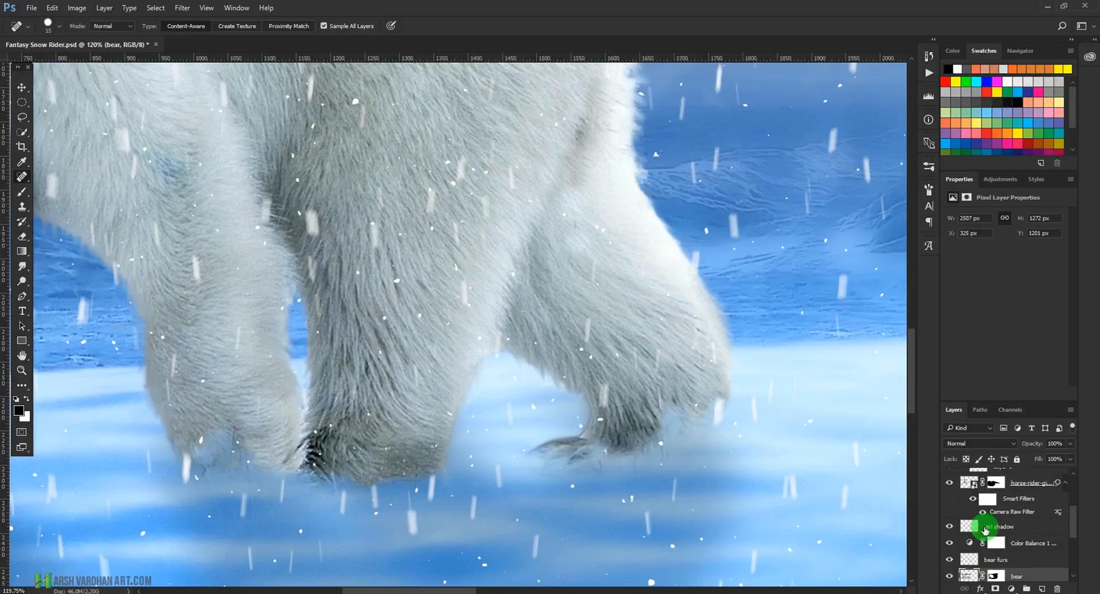
pyautogui.scroll(5, 659, 407)
pyautogui.moveTo(547, 237); pyautogui.dragTo(531, 222)
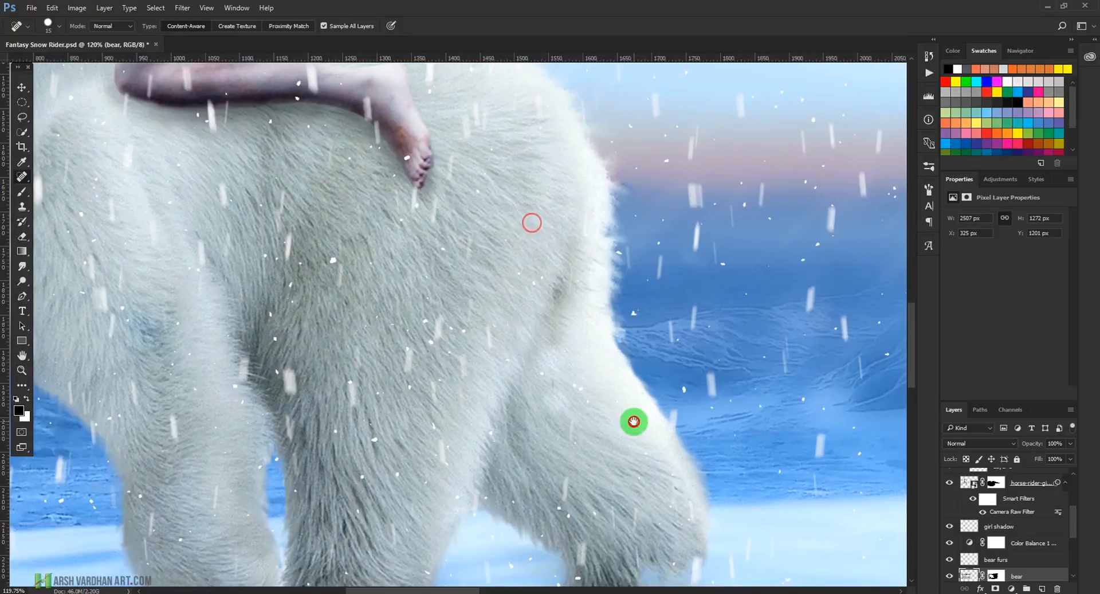
pyautogui.moveTo(634, 421); pyautogui.dragTo(587, 236)
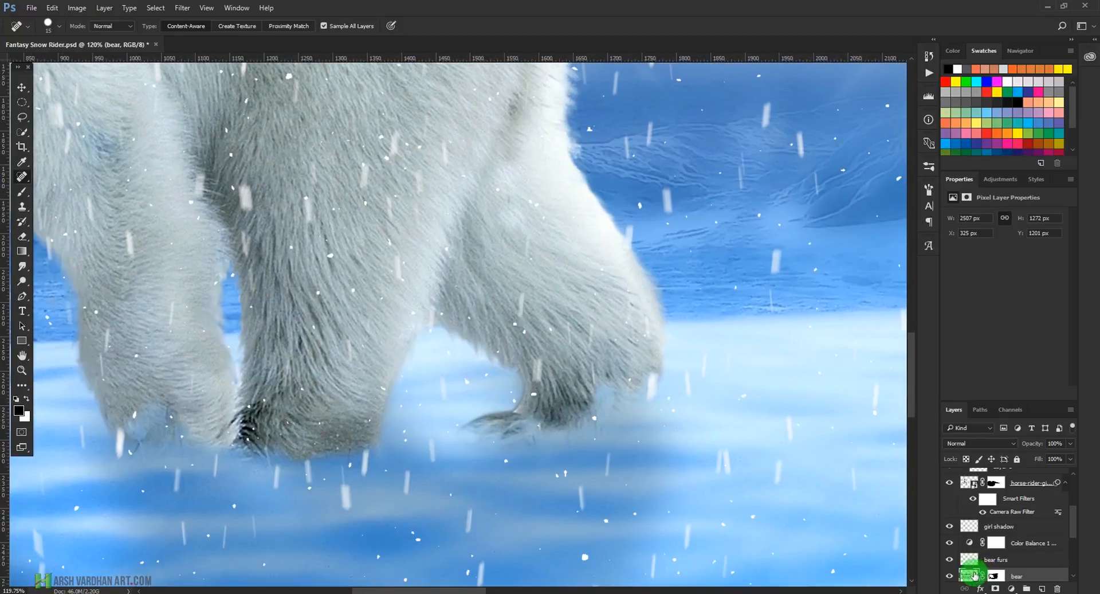
pyautogui.click(974, 561)
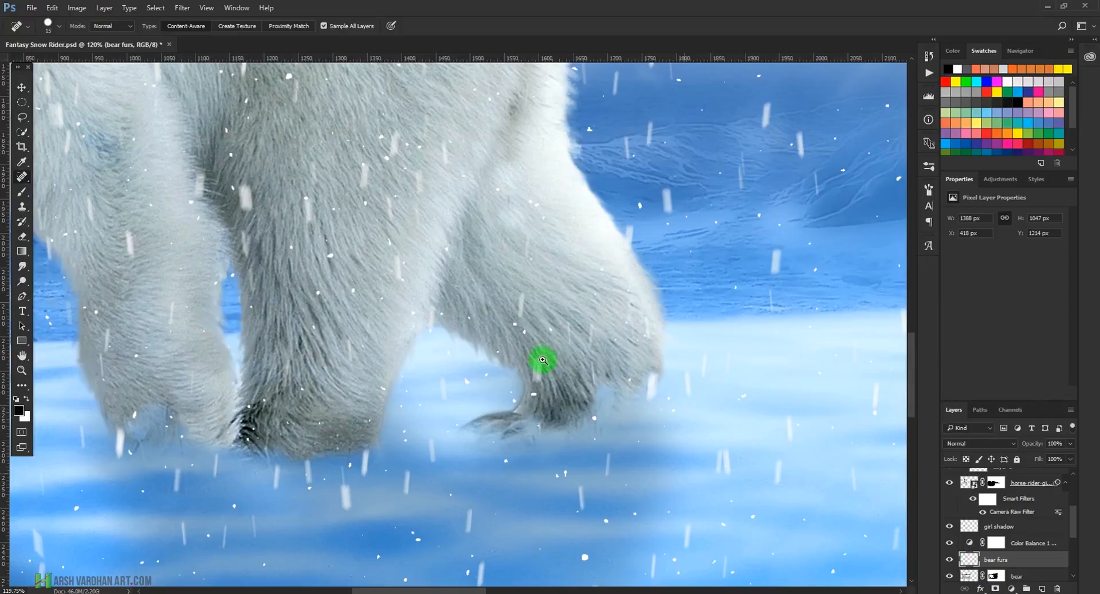
pyautogui.scroll(3, 553, 364)
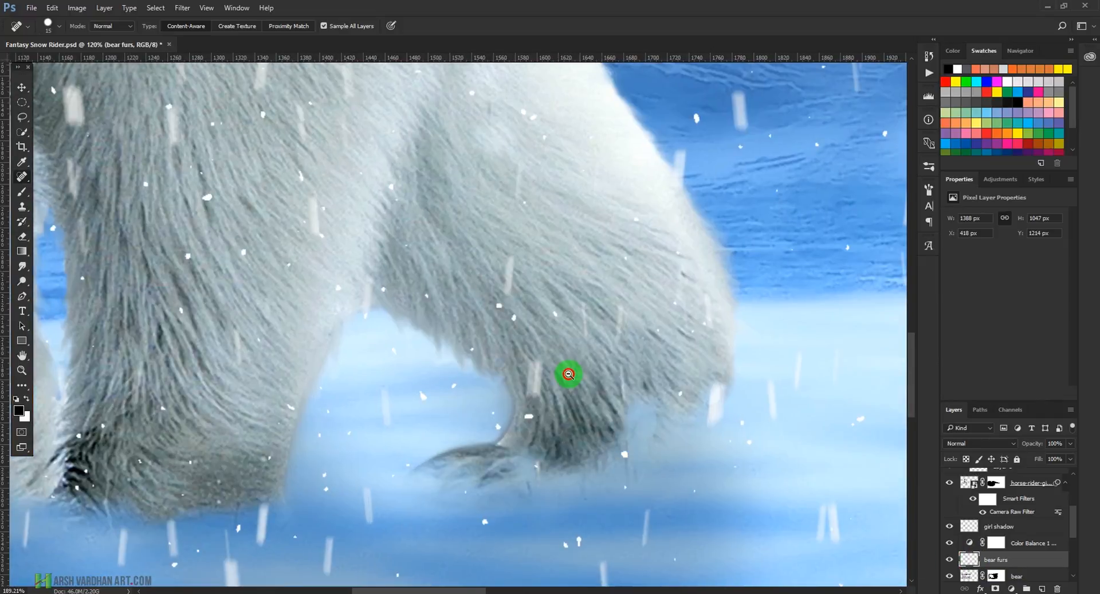
pyautogui.click(23, 207)
pyautogui.click(63, 207)
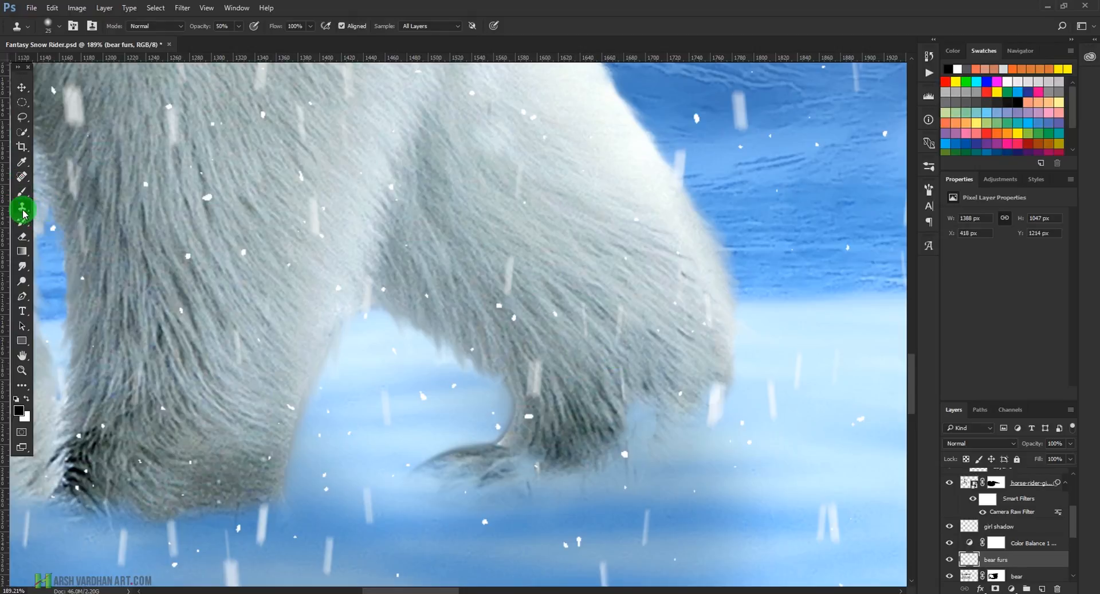
pyautogui.moveTo(629, 385)
pyautogui.mouseDown()
pyautogui.moveTo(578, 361)
pyautogui.moveTo(578, 347)
pyautogui.moveTo(664, 395)
pyautogui.moveTo(626, 405)
pyautogui.moveTo(651, 406)
pyautogui.moveTo(636, 425)
pyautogui.moveTo(658, 420)
pyautogui.moveTo(633, 419)
pyautogui.moveTo(651, 403)
pyautogui.moveTo(639, 400)
pyautogui.moveTo(626, 407)
pyautogui.moveTo(634, 436)
pyautogui.moveTo(622, 434)
pyautogui.moveTo(631, 402)
pyautogui.moveTo(650, 402)
pyautogui.moveTo(627, 449)
pyautogui.moveTo(658, 429)
pyautogui.mouseUp()
pyautogui.keyDown('alt'); pyautogui.click(582, 346); pyautogui.keyUp('alt')
pyautogui.click(631, 401)
pyautogui.click(657, 425)
# - Resample fur from the hind leg and clone it along the back of the heel on the bear furs layer
pyautogui.moveTo(636, 201)
pyautogui.mouseDown()
pyautogui.moveTo(582, 410)
pyautogui.moveTo(612, 403)
pyautogui.moveTo(713, 233)
pyautogui.mouseUp()
pyautogui.moveTo(607, 353); pyautogui.dragTo(631, 310)
pyautogui.keyDown('alt'); pyautogui.click(703, 385); pyautogui.keyUp('alt')
pyautogui.click(677, 425)
pyautogui.moveTo(701, 416); pyautogui.dragTo(737, 382)
# - Clone fur over the faded gap at the base of the bear's middle leg on the bear furs layer
pyautogui.moveTo(277, 447); pyautogui.dragTo(684, 335)
pyautogui.keyDown('alt'); pyautogui.click(397, 251); pyautogui.keyUp('alt')
pyautogui.moveTo(394, 305)
pyautogui.mouseDown()
pyautogui.moveTo(435, 311)
pyautogui.moveTo(400, 326)
pyautogui.moveTo(436, 342)
pyautogui.moveTo(400, 345)
pyautogui.moveTo(449, 342)
pyautogui.moveTo(392, 343)
pyautogui.moveTo(449, 346)
pyautogui.moveTo(452, 322)
pyautogui.mouseUp()
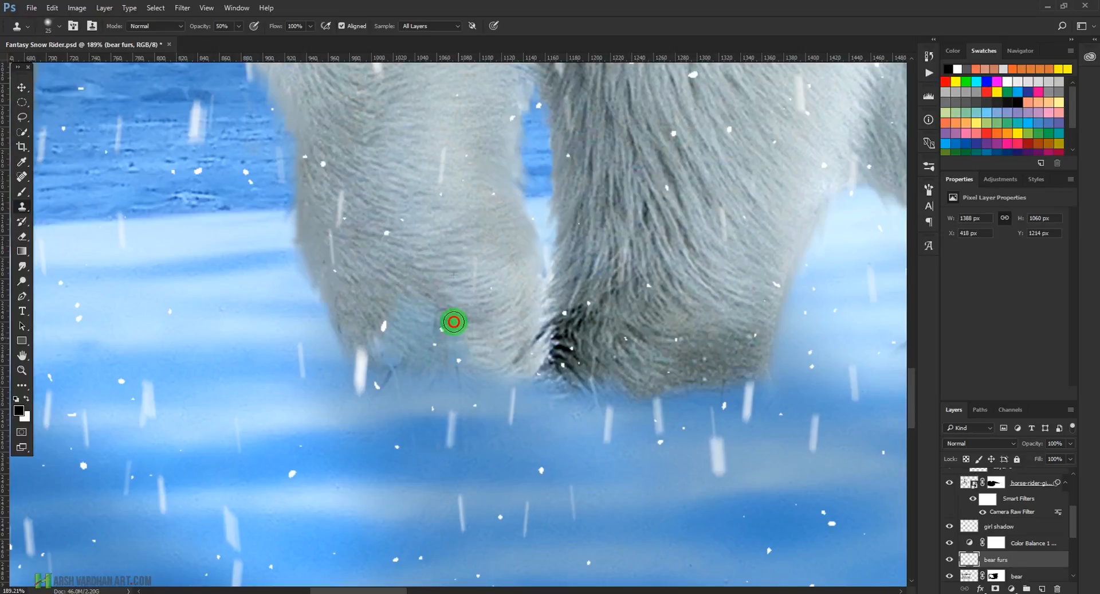
pyautogui.moveTo(556, 342); pyautogui.dragTo(439, 348)
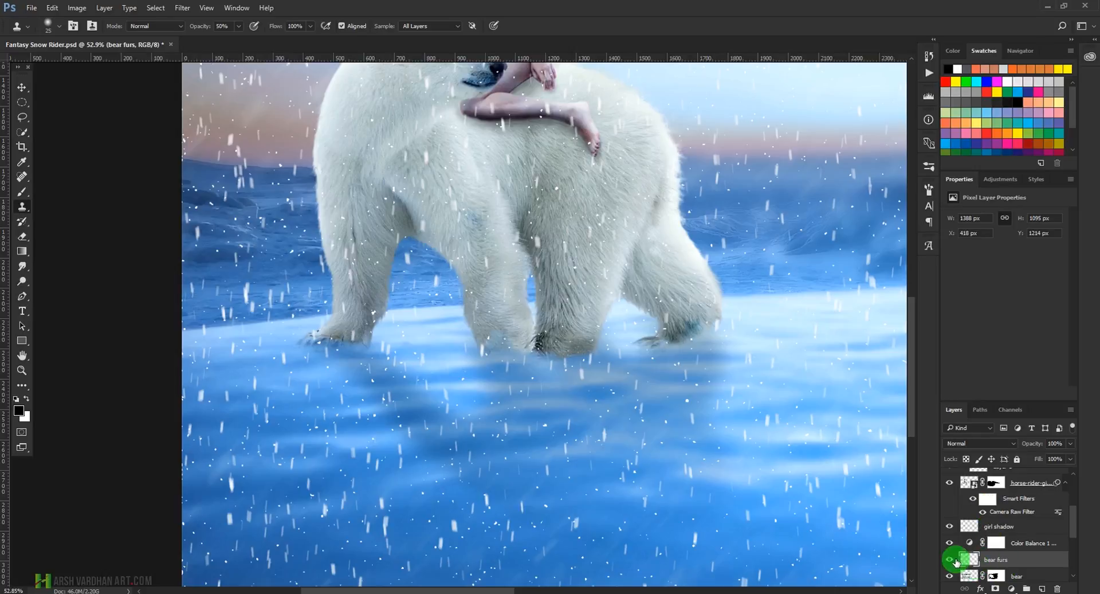
# - Add a new layer above snow copy 6 and clone fur over the bluish patch at the middle leg's base
pyautogui.scroll(5, 985, 559)
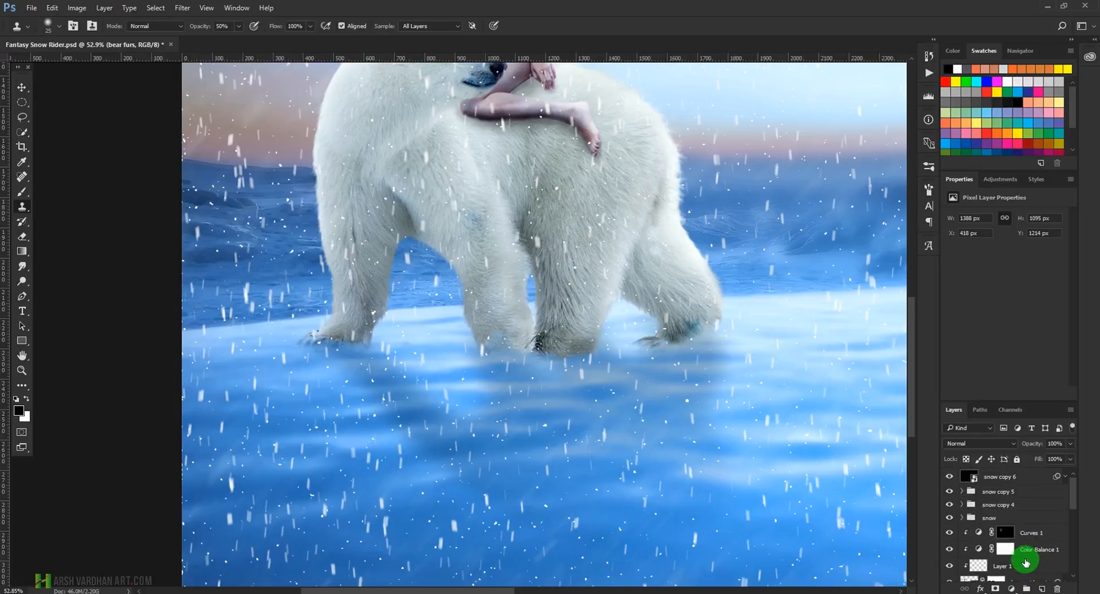
pyautogui.click(1001, 476)
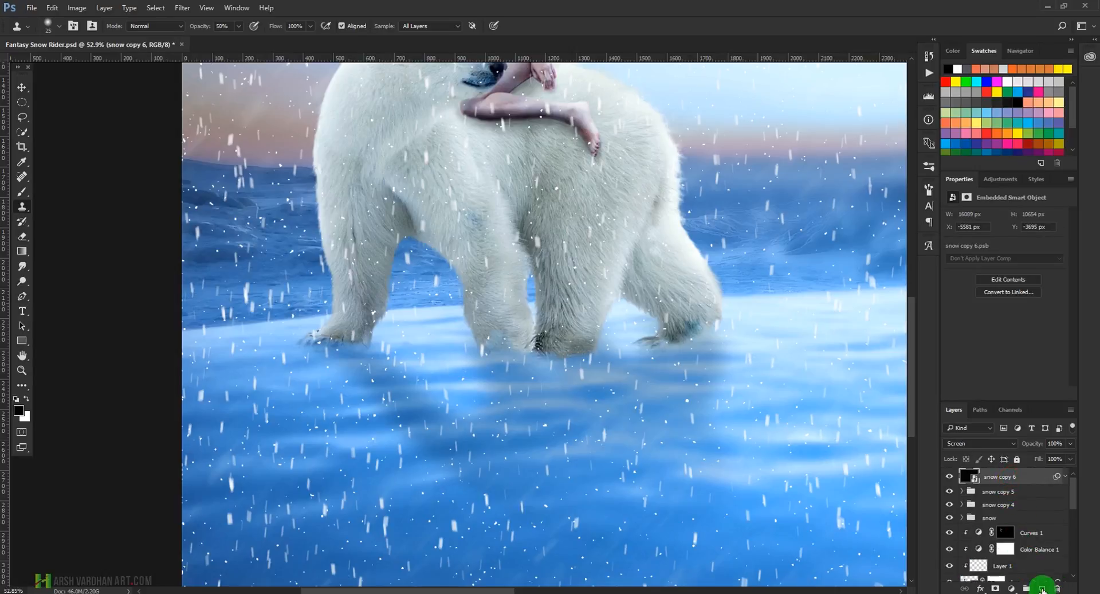
pyautogui.click(1042, 588)
pyautogui.moveTo(541, 373); pyautogui.dragTo(581, 397)
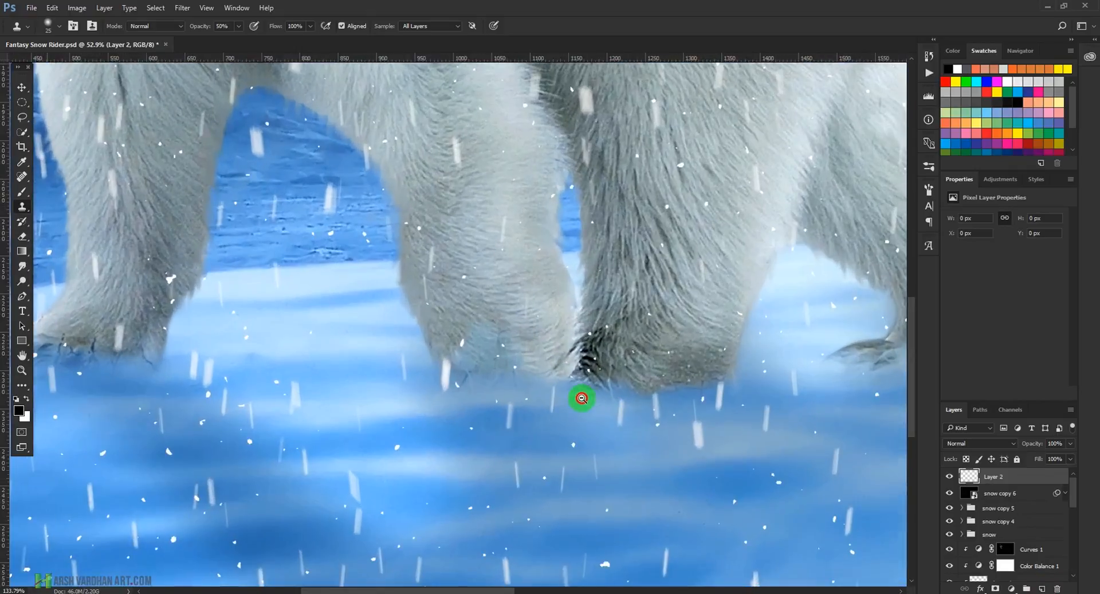
pyautogui.keyDown('alt'); pyautogui.click(467, 271); pyautogui.keyUp('alt')
pyautogui.moveTo(487, 327)
pyautogui.mouseDown()
pyautogui.moveTo(461, 337)
pyautogui.moveTo(475, 360)
pyautogui.moveTo(511, 360)
pyautogui.moveTo(500, 353)
pyautogui.moveTo(521, 351)
pyautogui.moveTo(506, 326)
pyautogui.moveTo(522, 352)
pyautogui.moveTo(504, 325)
pyautogui.moveTo(467, 322)
pyautogui.moveTo(509, 337)
pyautogui.mouseUp()
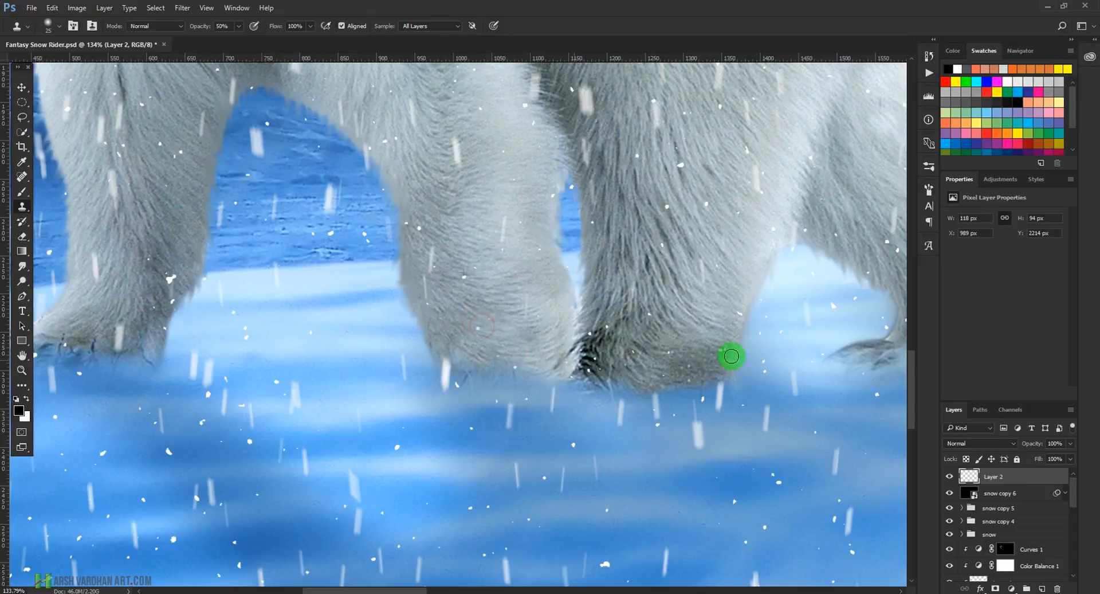
# - Clone fur over the bluish patch on the bear's lower hind leg on Layer 2
pyautogui.moveTo(736, 352); pyautogui.dragTo(403, 329)
pyautogui.keyDown('alt'); pyautogui.click(613, 241); pyautogui.keyUp('alt')
pyautogui.moveTo(634, 280)
pyautogui.mouseDown()
pyautogui.moveTo(664, 296)
pyautogui.moveTo(666, 274)
pyautogui.moveTo(647, 308)
pyautogui.moveTo(619, 292)
pyautogui.moveTo(643, 276)
pyautogui.moveTo(620, 280)
pyautogui.moveTo(660, 280)
pyautogui.moveTo(623, 280)
pyautogui.moveTo(611, 310)
pyautogui.moveTo(648, 309)
pyautogui.mouseUp()
# - Touch up the bear's front paw on Layer 2 with the Clone Stamp
pyautogui.moveTo(504, 322); pyautogui.dragTo(777, 311)
pyautogui.moveTo(276, 256); pyautogui.dragTo(748, 331)
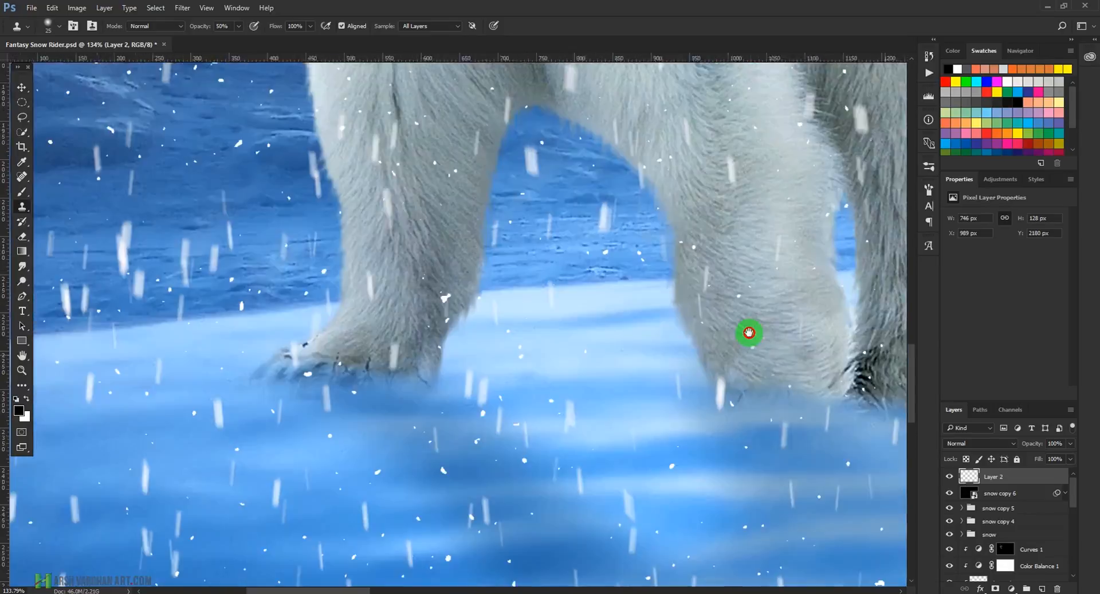
pyautogui.moveTo(545, 346)
pyautogui.mouseDown()
pyautogui.moveTo(553, 394)
pyautogui.moveTo(484, 394)
pyautogui.moveTo(479, 380)
pyautogui.moveTo(467, 388)
pyautogui.moveTo(473, 375)
pyautogui.moveTo(470, 391)
pyautogui.moveTo(476, 380)
pyautogui.moveTo(444, 388)
pyautogui.moveTo(531, 375)
pyautogui.moveTo(577, 348)
pyautogui.moveTo(563, 275)
pyautogui.mouseUp()
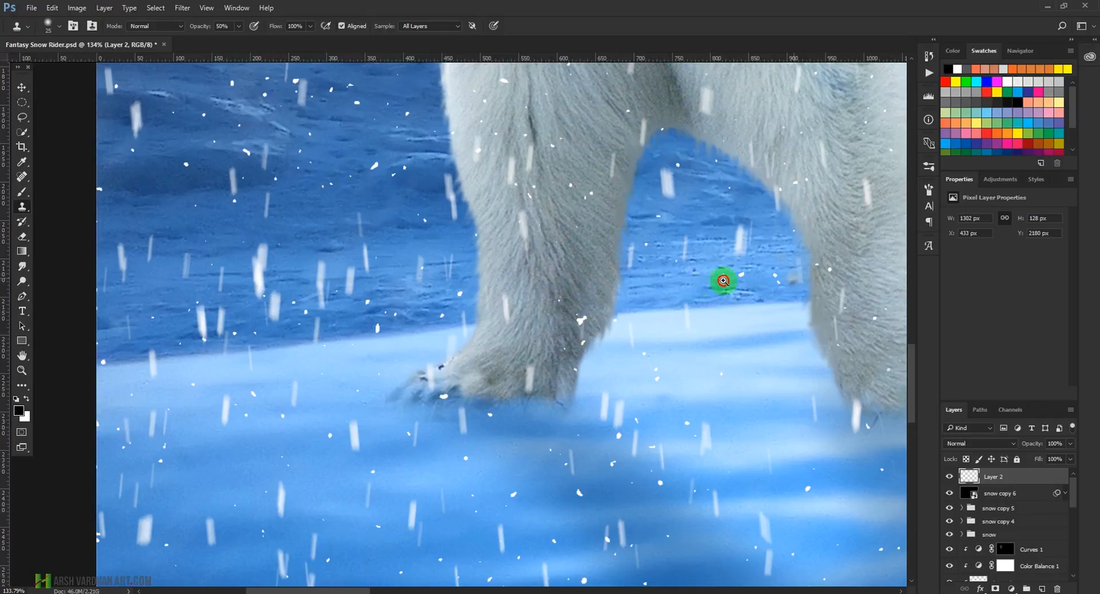
# - Clean up the snow edge beneath the bear's middle legs on Layer 2 with the Clone Stamp
pyautogui.scroll(-5, 723, 281)
pyautogui.scroll(3, 825, 332)
pyautogui.moveTo(849, 344); pyautogui.dragTo(644, 360)
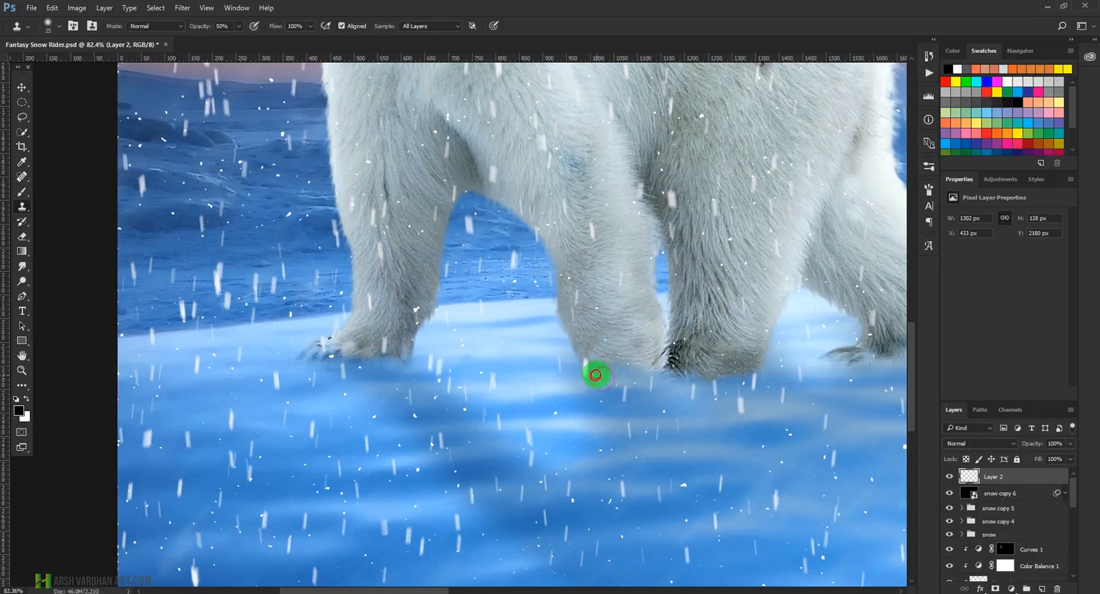
pyautogui.click(689, 384)
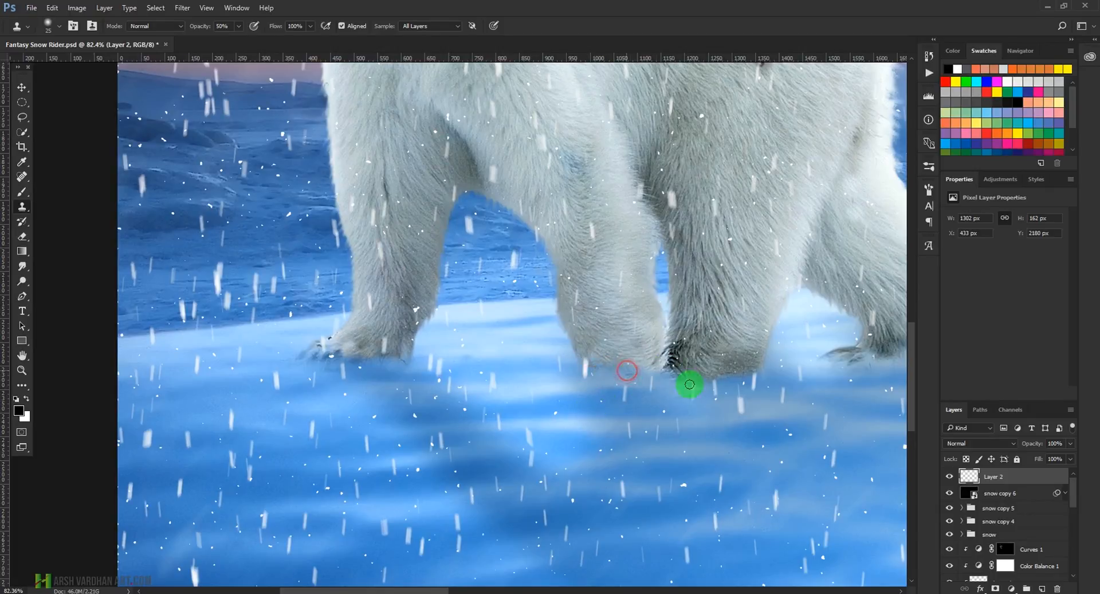
# - Review the whole composite and save the Fantasy Snow Rider document
pyautogui.scroll(-6, 847, 378)
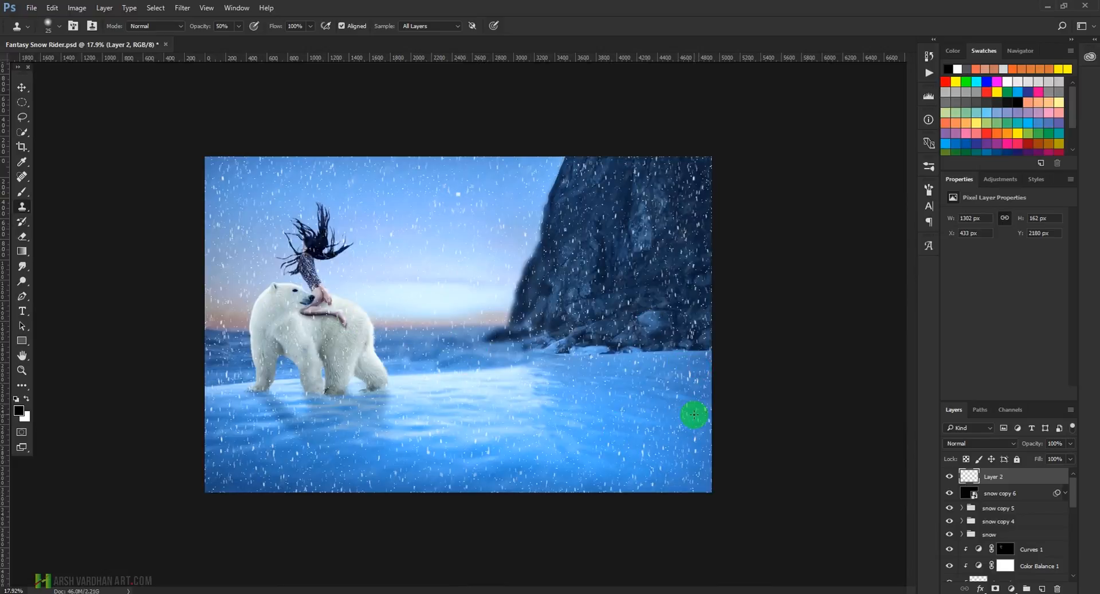
pyautogui.keyDown('ctrl'); pyautogui.click(317, 283); pyautogui.keyUp('ctrl')
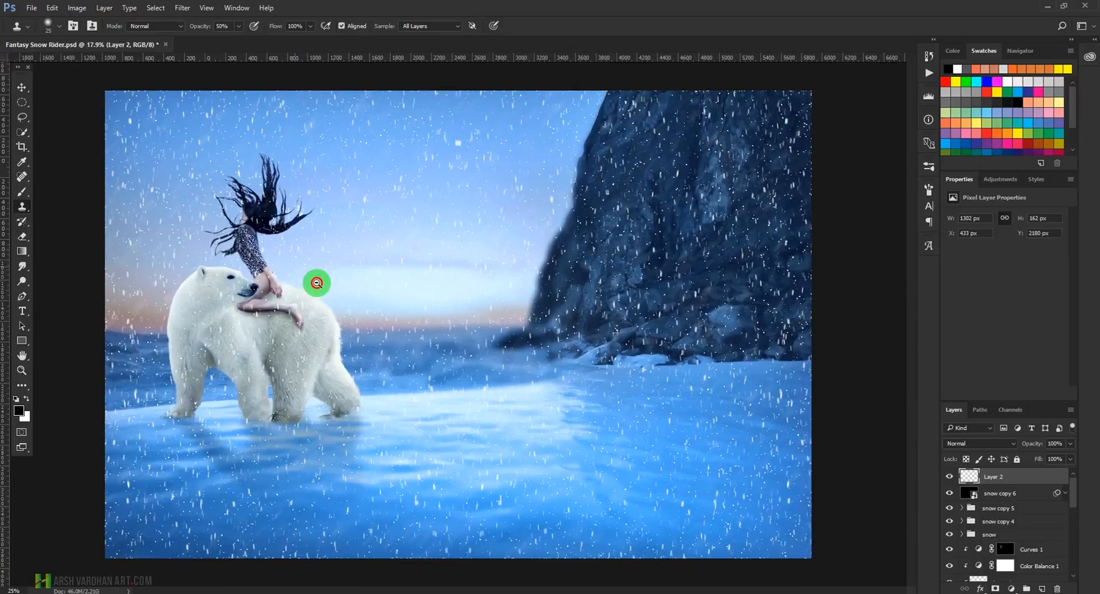
pyautogui.moveTo(317, 282); pyautogui.dragTo(669, 328)
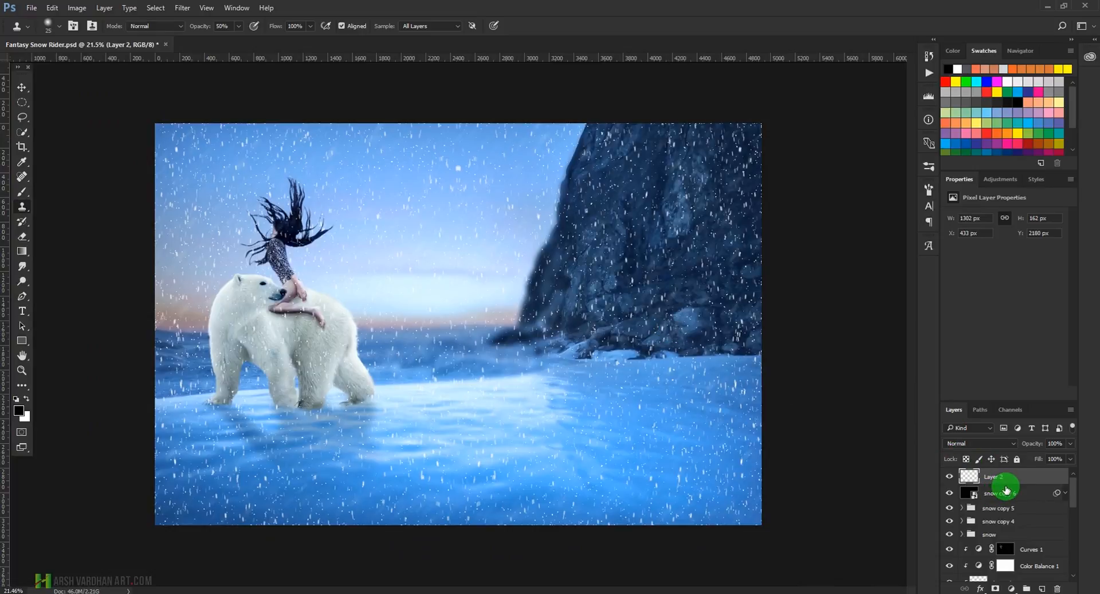
pyautogui.moveTo(1074, 488); pyautogui.dragTo(1073, 488)
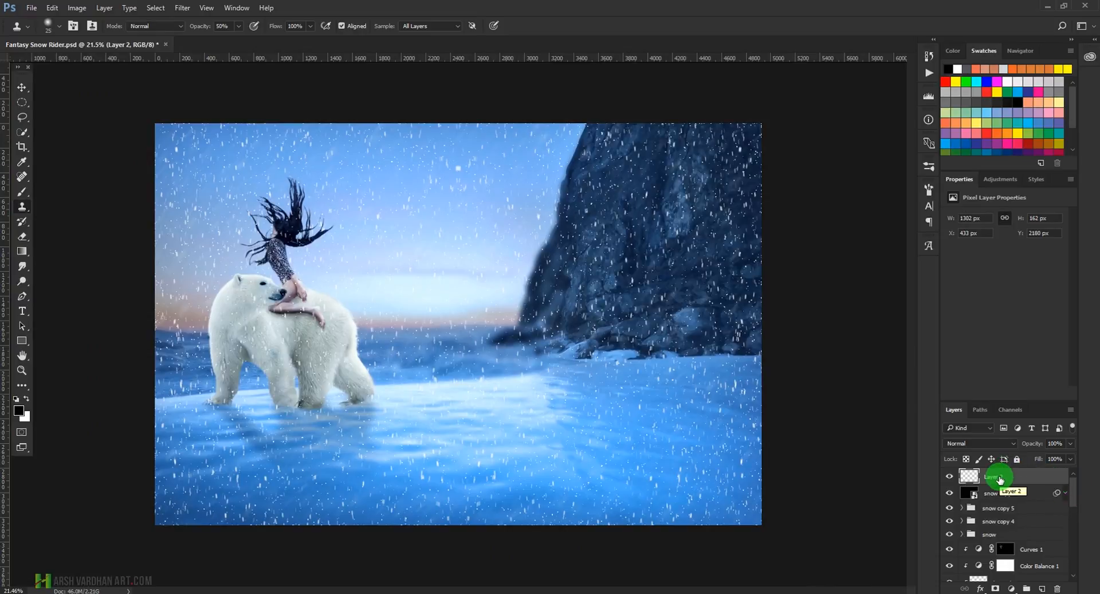
pyautogui.hotkey('ctrl', 's')
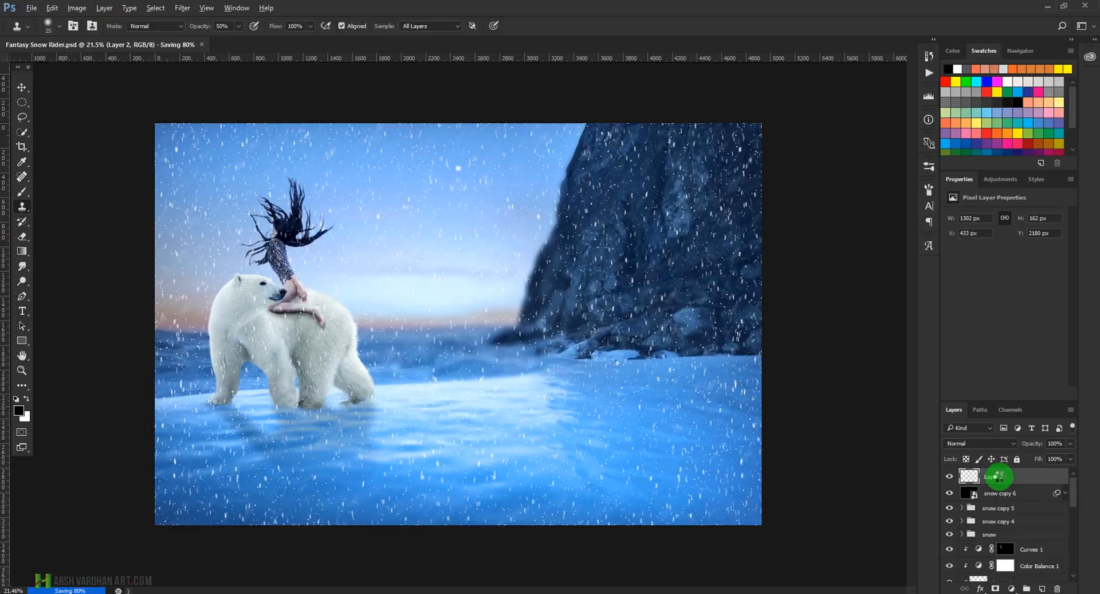
# - Stamp all visible layers into a merged layer at the top of the stack, check it, and save the document
pyautogui.moveTo(998, 477); pyautogui.dragTo(1010, 549)
pyautogui.scroll(-4, 1010, 548)
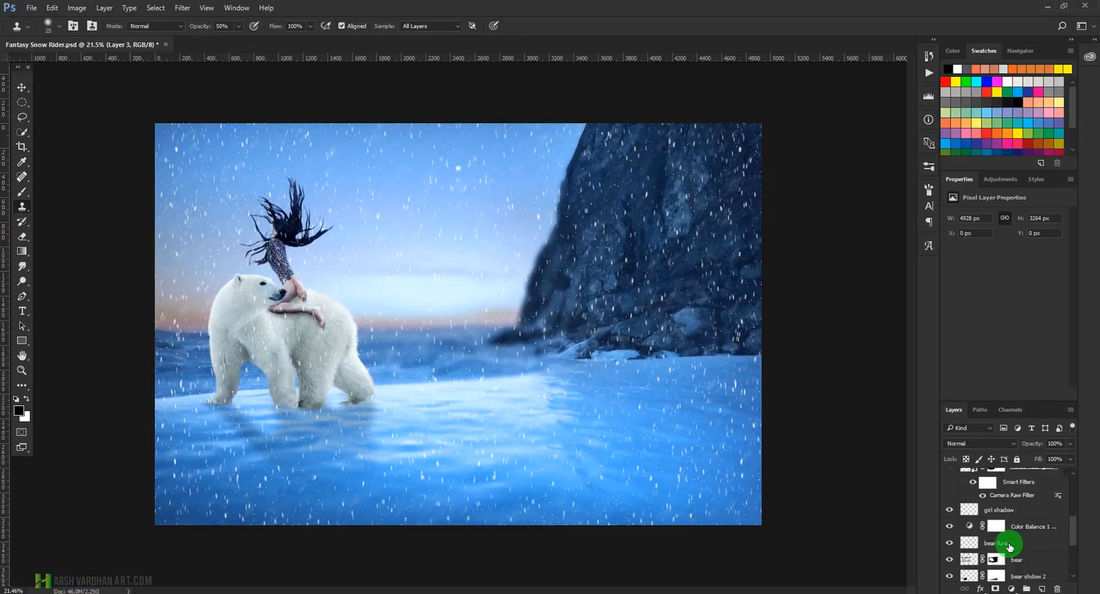
pyautogui.scroll(8, 1010, 547)
pyautogui.click(952, 477)
pyautogui.click(952, 476)
pyautogui.click(973, 477)
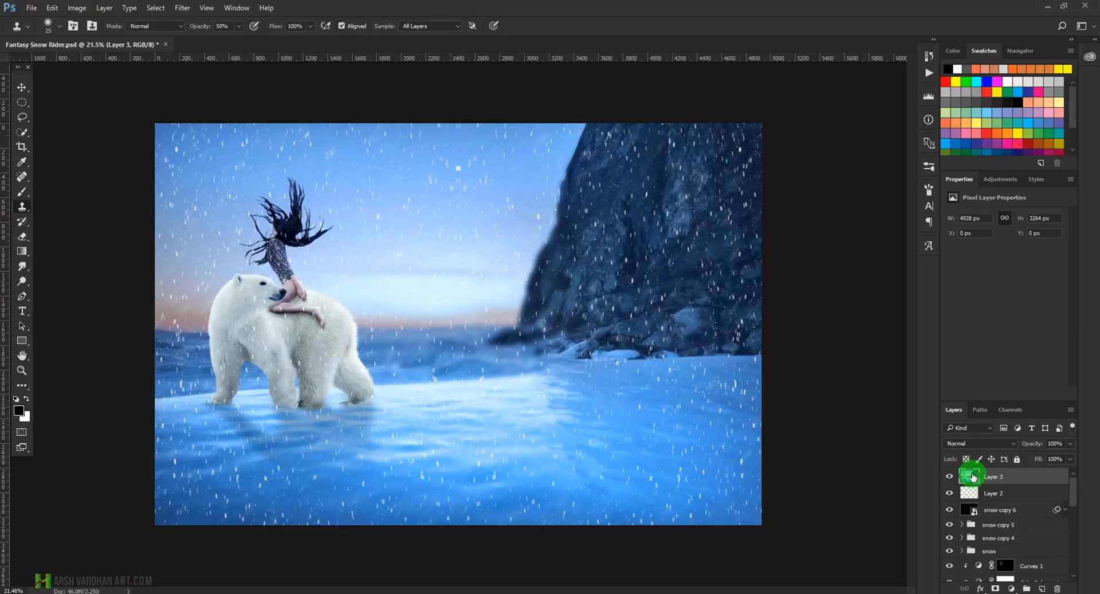
pyautogui.hotkey('ctrl', 's')
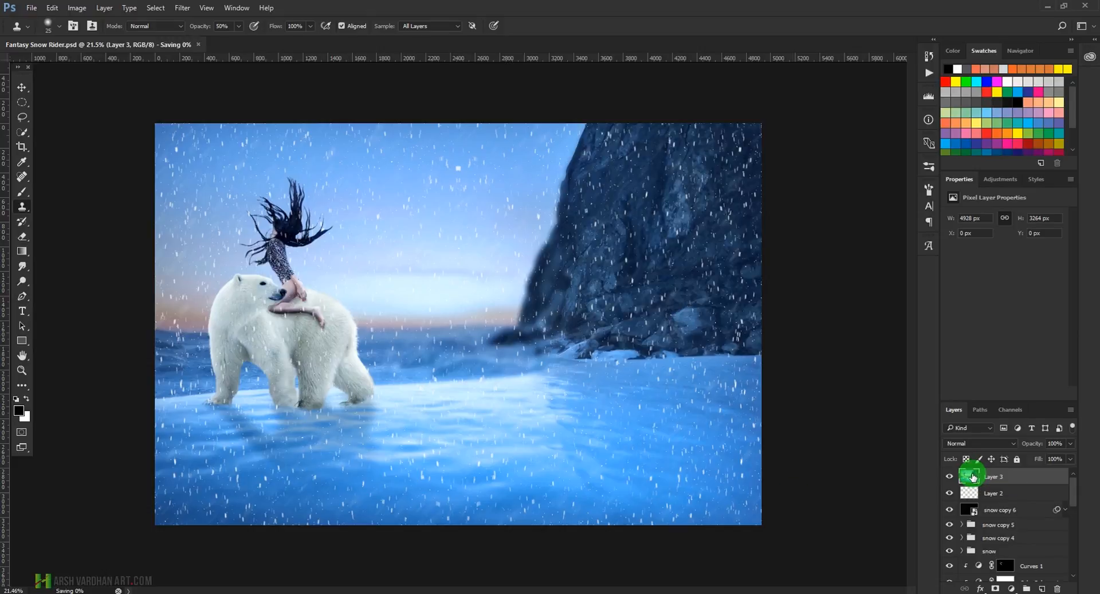
# - Purge all stored history and cached data to free memory
pyautogui.click(52, 8)
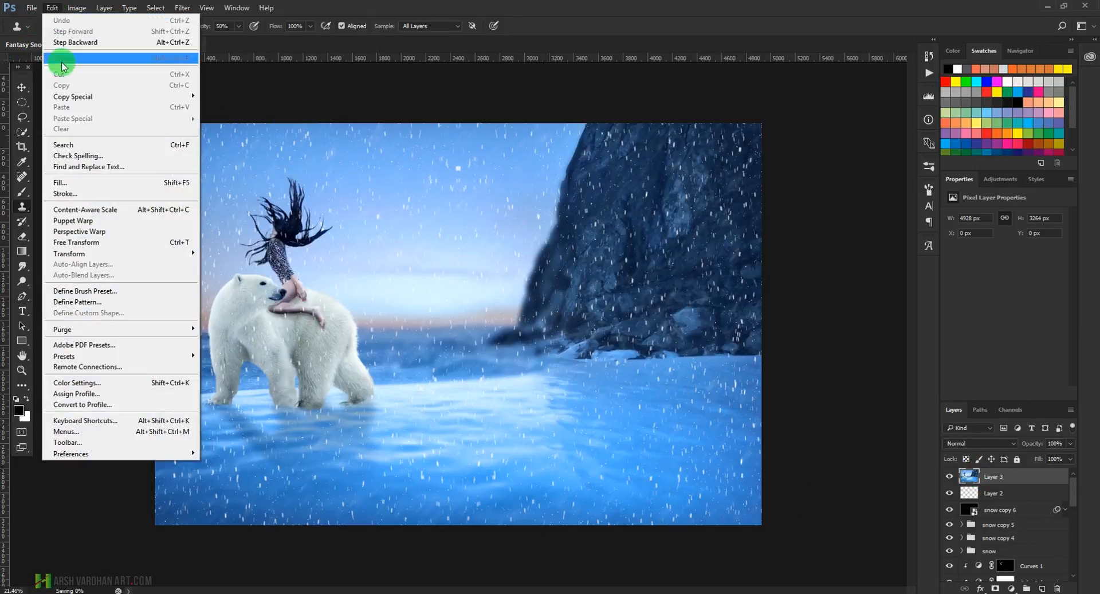
pyautogui.moveTo(92, 328)
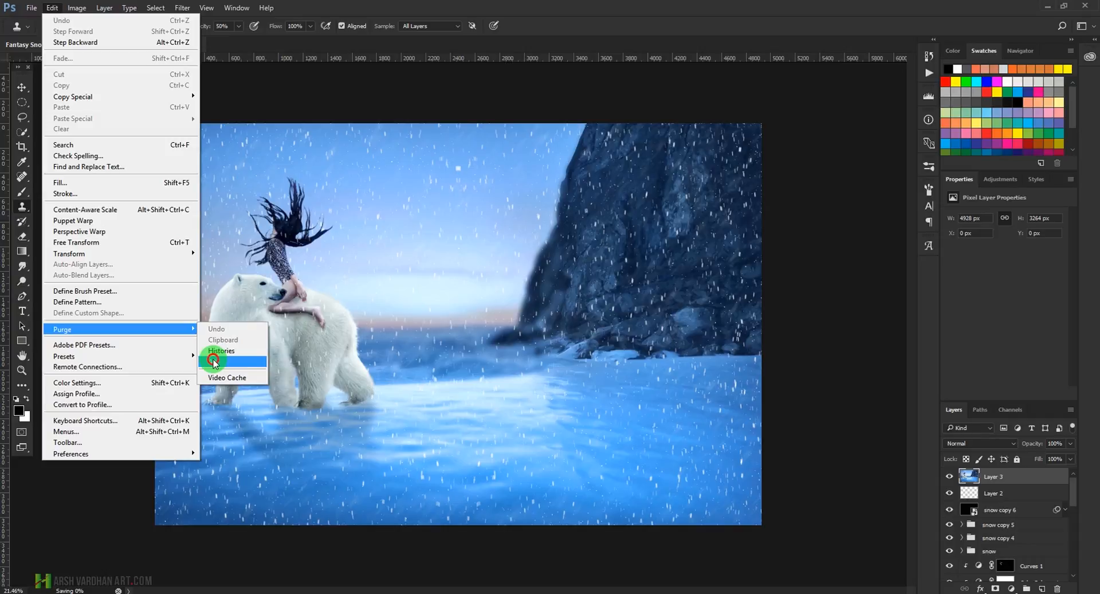
pyautogui.click(213, 361)
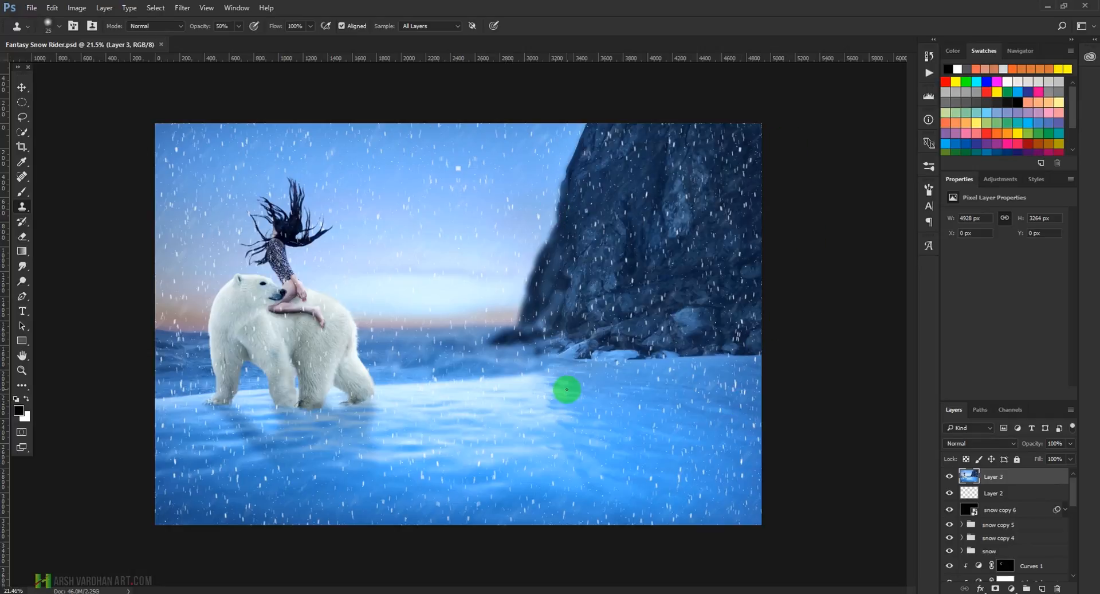
# - Add a Curves adjustment above Layer 3, pulling the white point inward and raising the black point to output 10
pyautogui.click(995, 180)
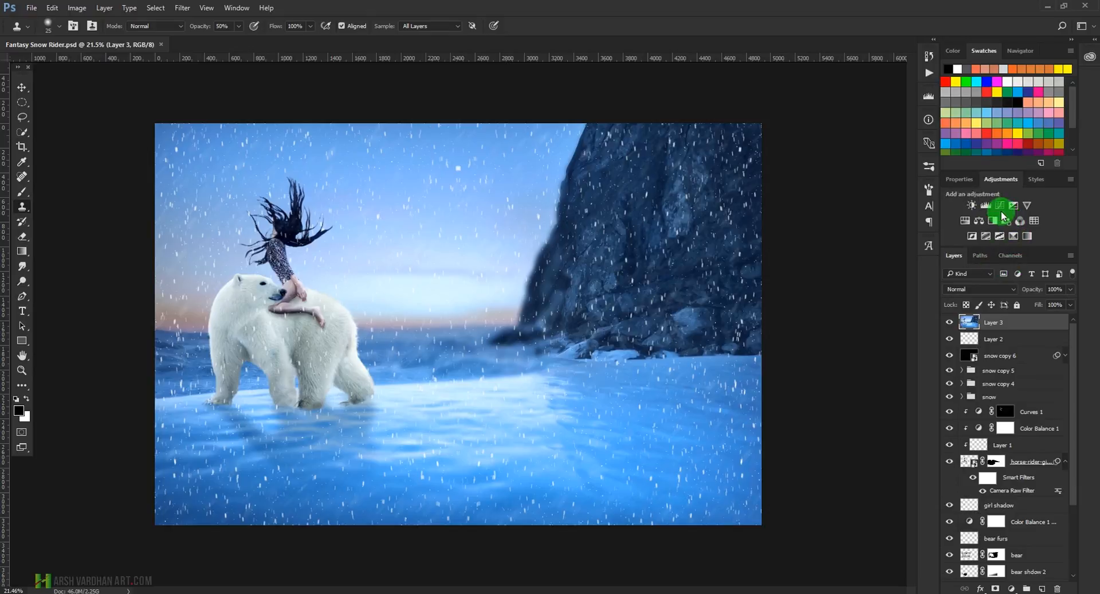
pyautogui.click(1000, 207)
pyautogui.moveTo(1052, 245); pyautogui.dragTo(1052, 242)
pyautogui.moveTo(972, 329); pyautogui.dragTo(963, 325)
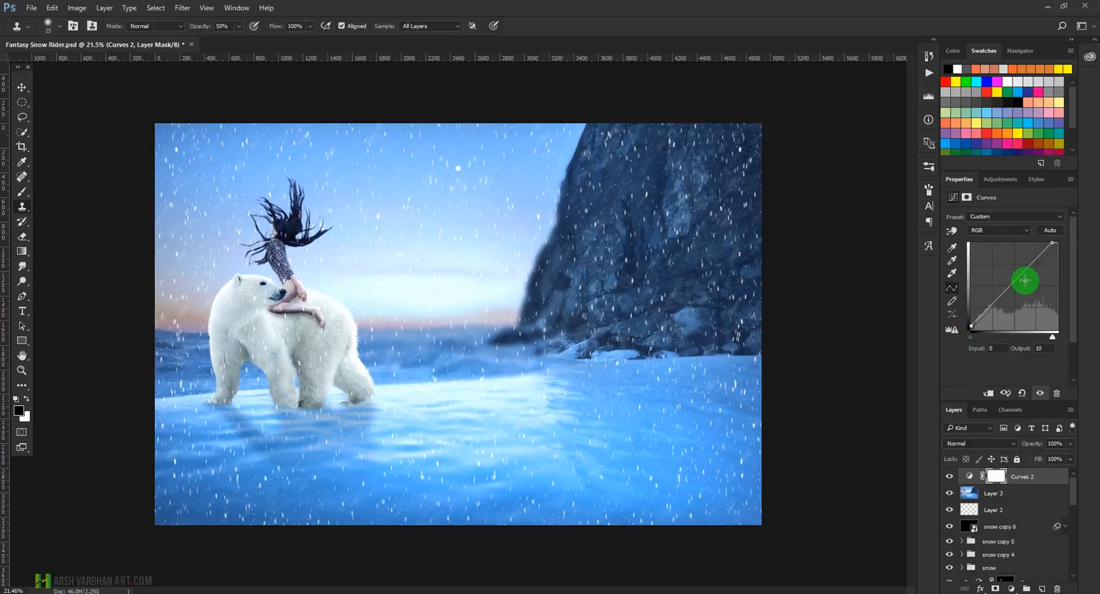
# - Add a Photo Filter adjustment layer above Curves 2 and apply Cooling Filter (LBB)
pyautogui.click(1008, 180)
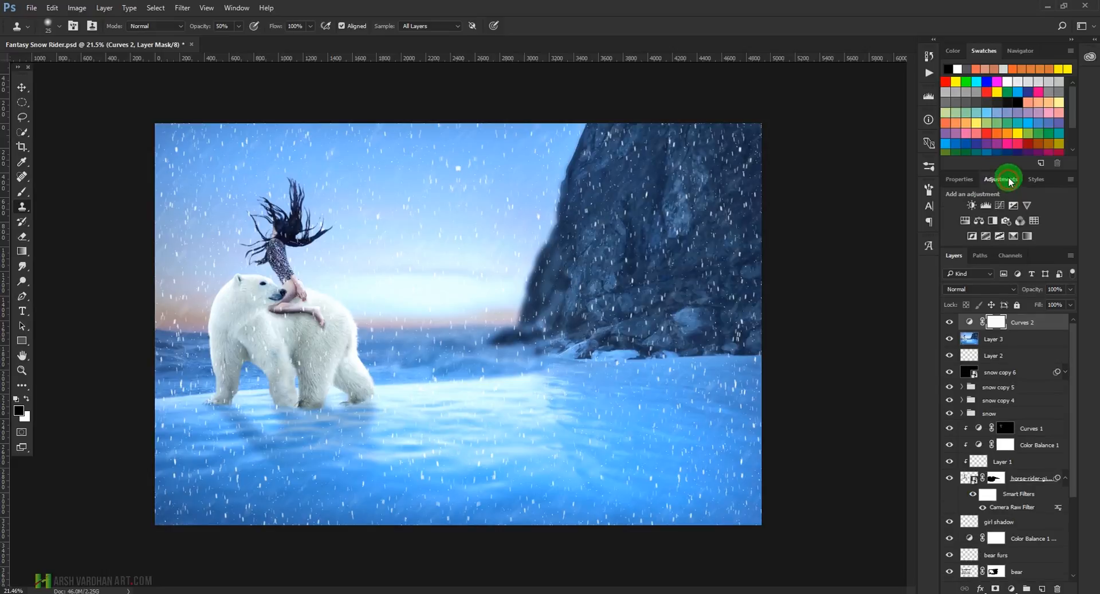
pyautogui.click(1010, 227)
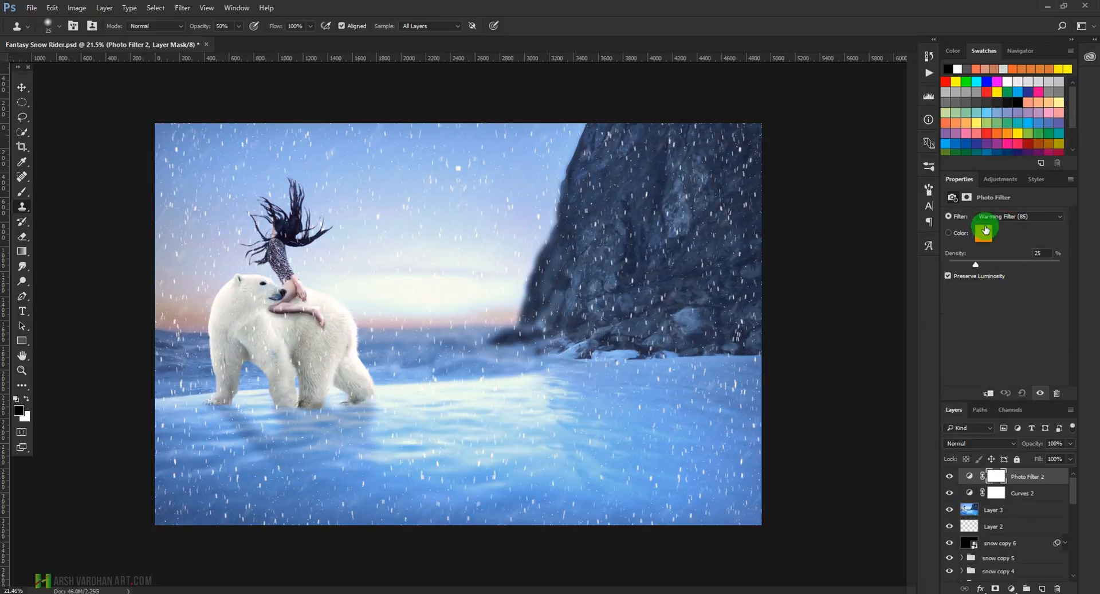
pyautogui.click(995, 218)
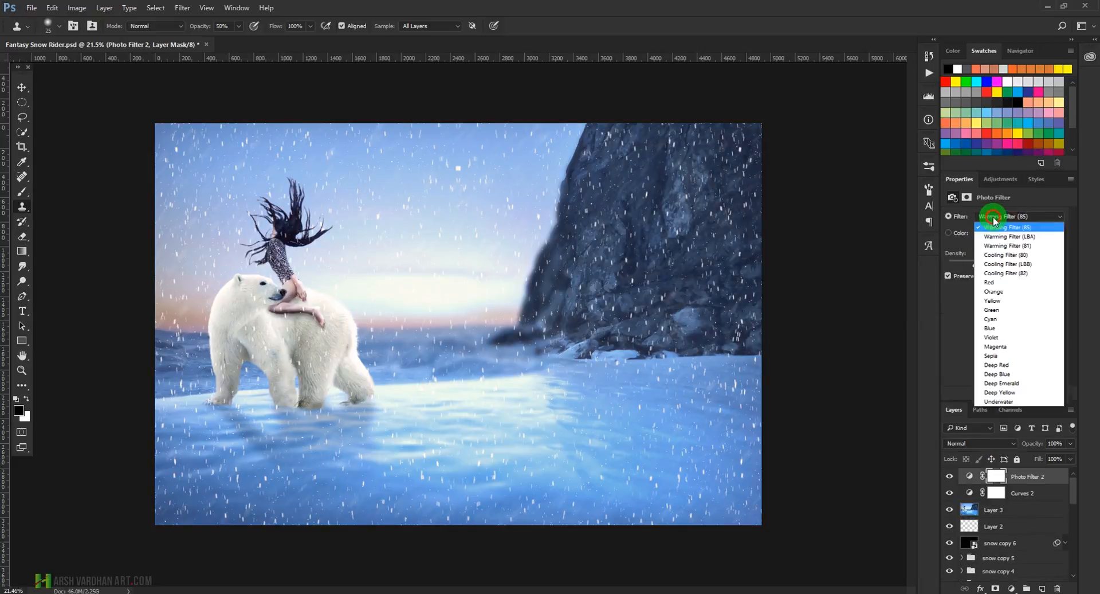
pyautogui.click(1003, 265)
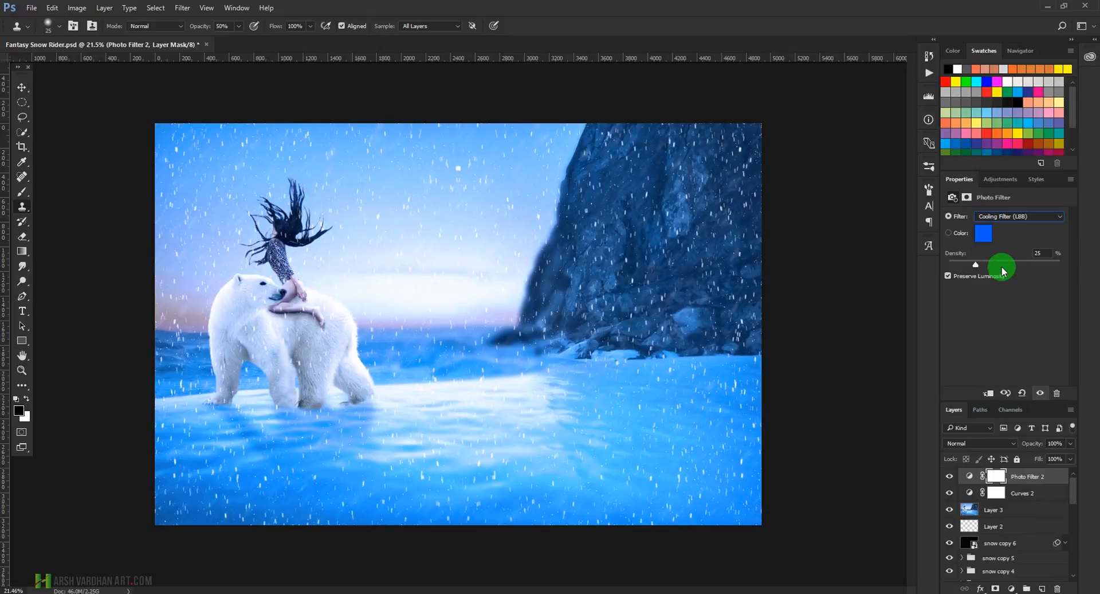
# - Compare the preset colours of the Photo Filter 2 adjustment and choose the Deep Blue filter
pyautogui.press('Up')
pyautogui.press('Up')
pyautogui.press('Down')
pyautogui.press('Down')
pyautogui.press('Down')
pyautogui.press('Up')
pyautogui.press('Down')
pyautogui.press('Down')
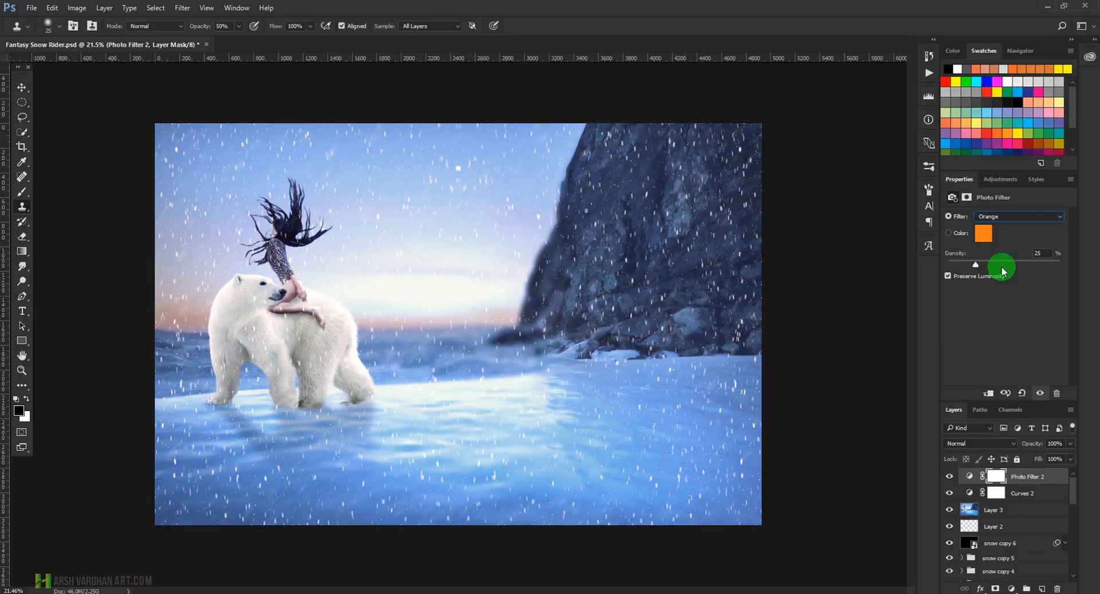
pyautogui.press('Down')
pyautogui.press('Down')
pyautogui.press('Down')
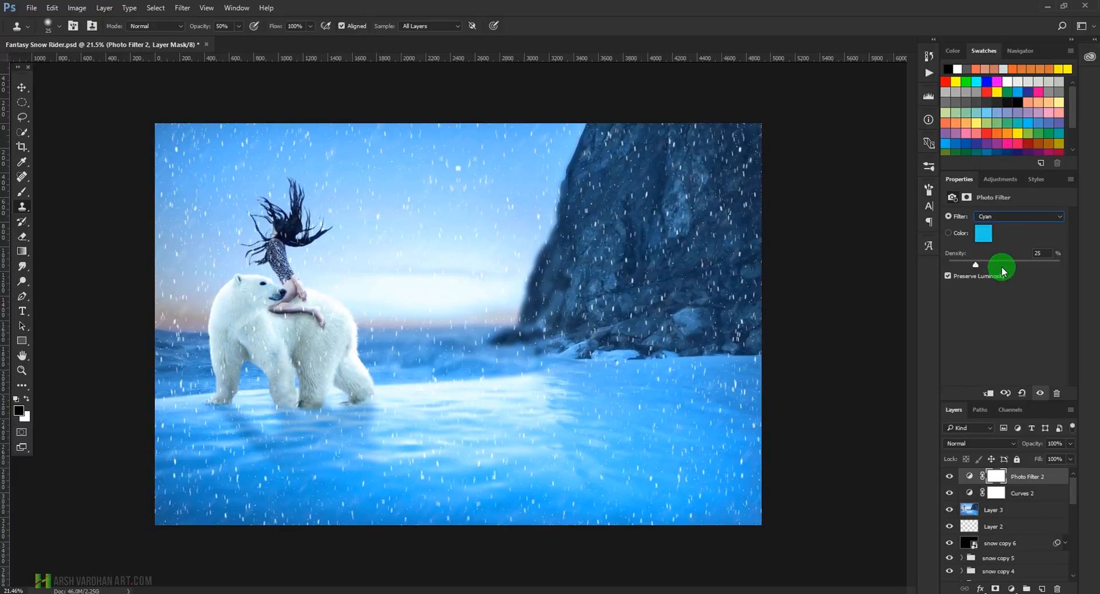
pyautogui.press('Down')
pyautogui.press('Down')
pyautogui.press('Down')
pyautogui.press('Down')
pyautogui.press('Up')
pyautogui.press('Up')
pyautogui.press('Up')
pyautogui.press('Down')
pyautogui.press('Down')
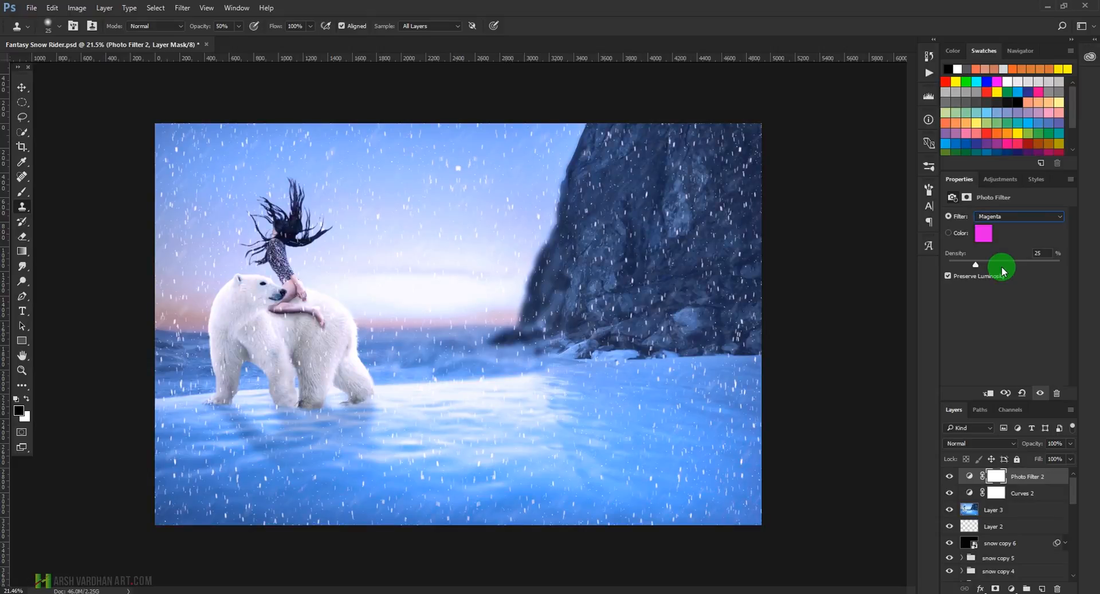
pyautogui.press('Down')
pyautogui.press('Up')
pyautogui.press('Up')
pyautogui.press('Up')
pyautogui.press('Down')
pyautogui.press('Up')
pyautogui.press('Down')
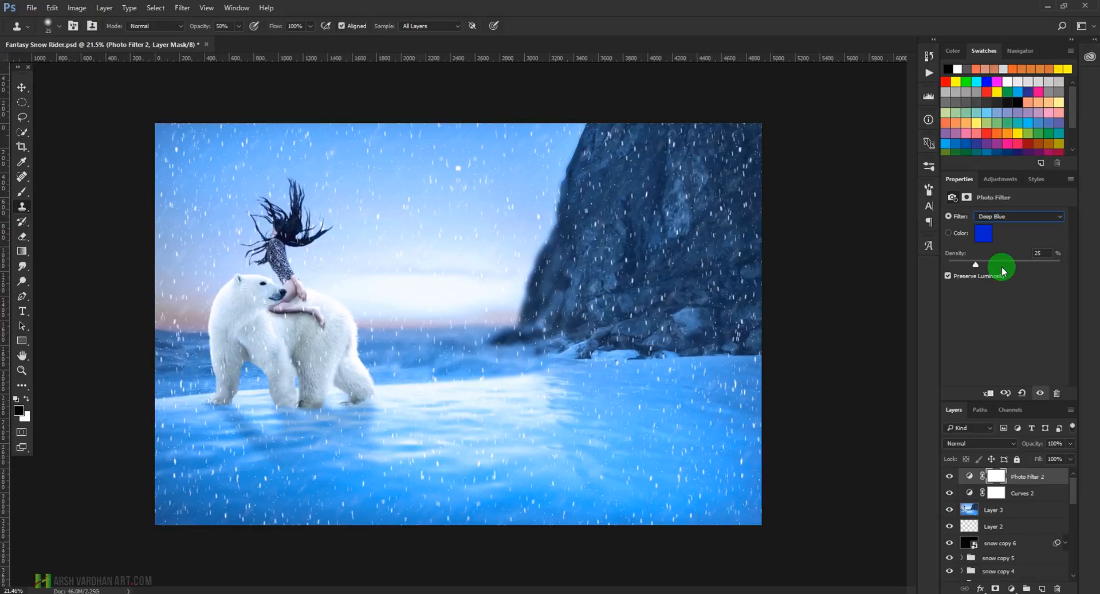
pyautogui.press('Down')
pyautogui.press('Up')
pyautogui.press('Down')
pyautogui.press('Down')
pyautogui.press('Down')
pyautogui.press('Up')
pyautogui.press('Up')
pyautogui.press('Up')
pyautogui.press('Down')
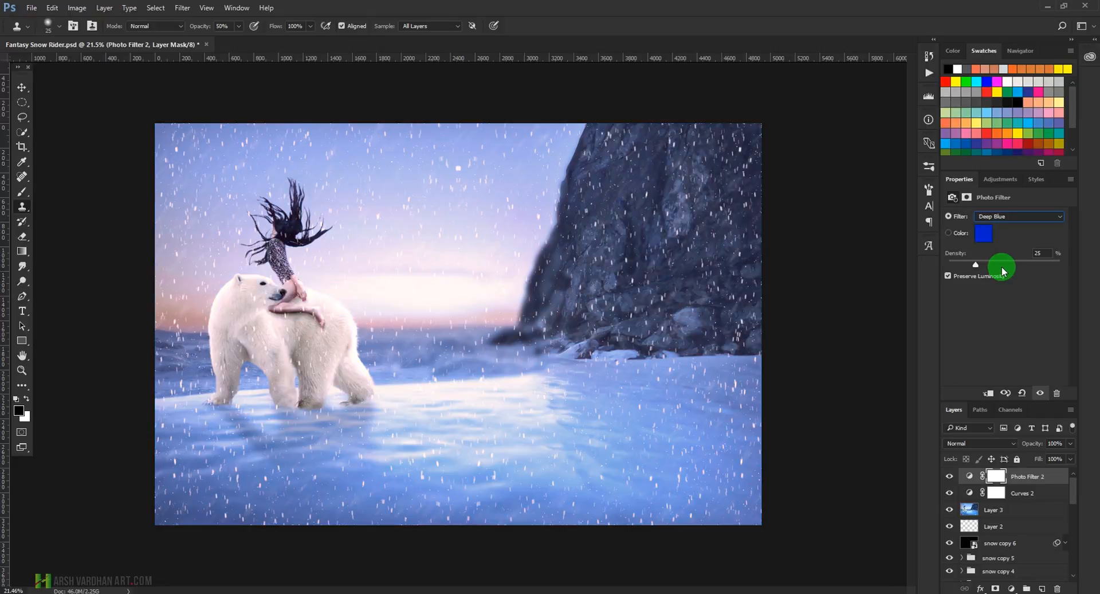
# - Set the density of the Deep Blue photo filter to 27%
pyautogui.moveTo(975, 264); pyautogui.dragTo(987, 272)
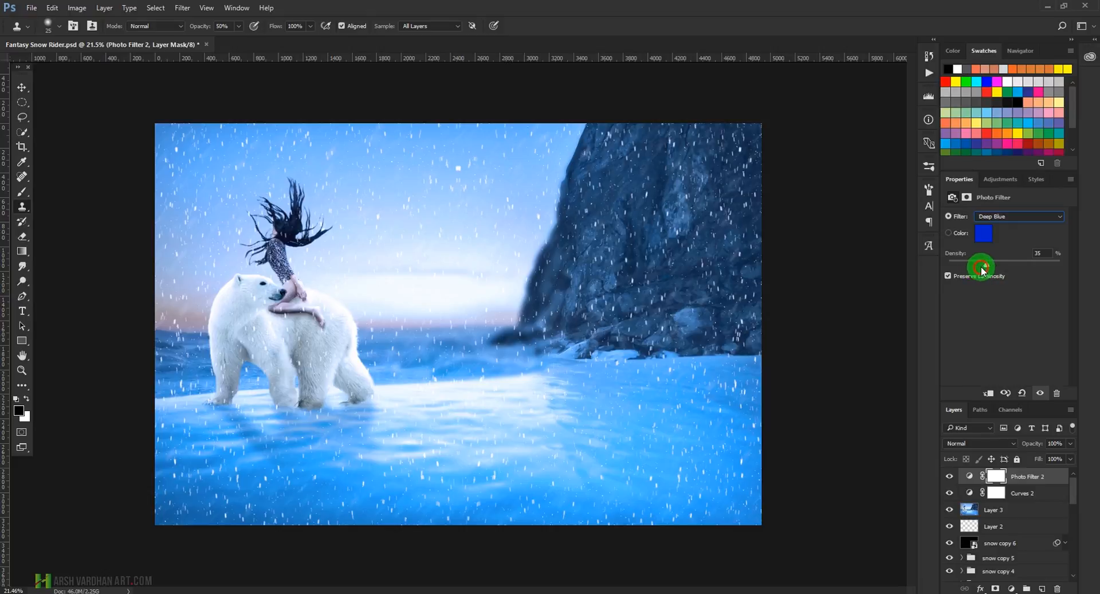
pyautogui.moveTo(988, 267); pyautogui.dragTo(976, 267)
pyautogui.click(969, 480)
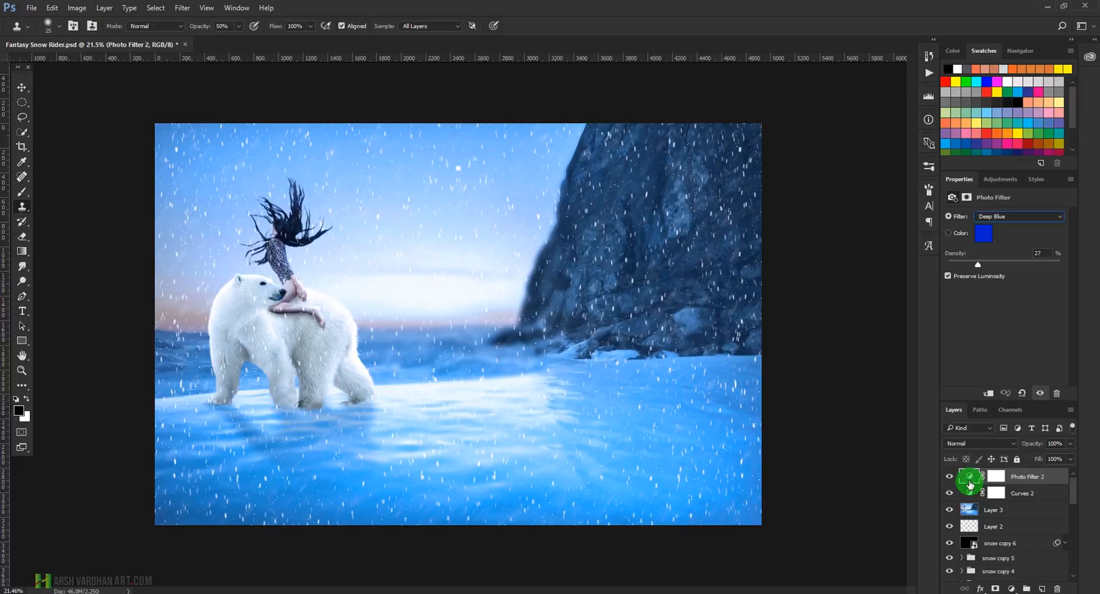
# - Add a new layer above Photo Filter 2 in Screen blend mode and set the foreground colour to bright blue (#00bff3)
pyautogui.click(1044, 590)
pyautogui.click(984, 443)
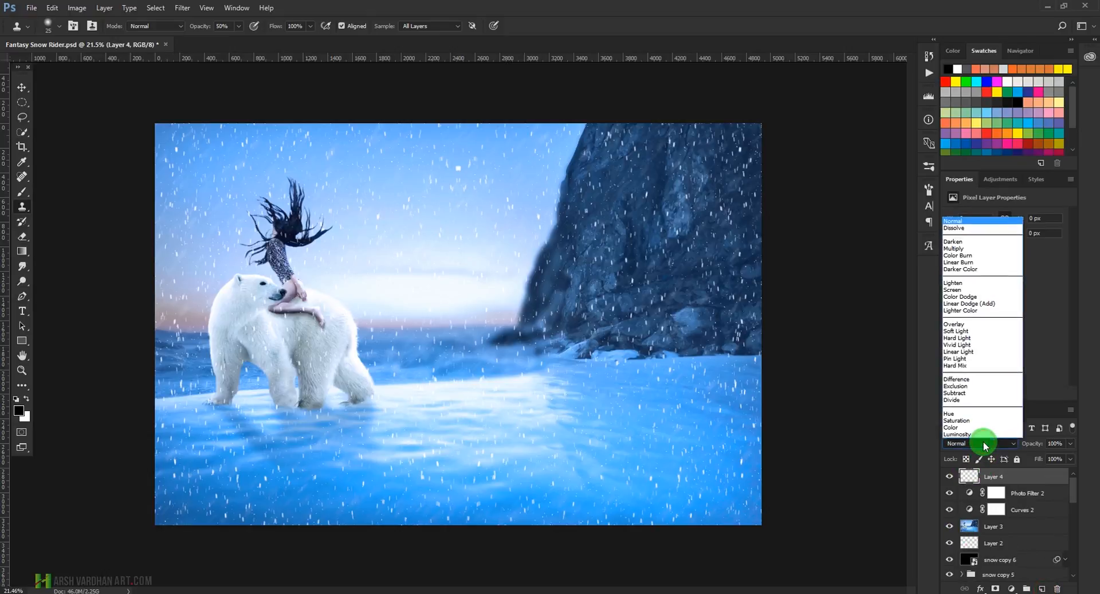
pyautogui.click(977, 289)
pyautogui.click(26, 398)
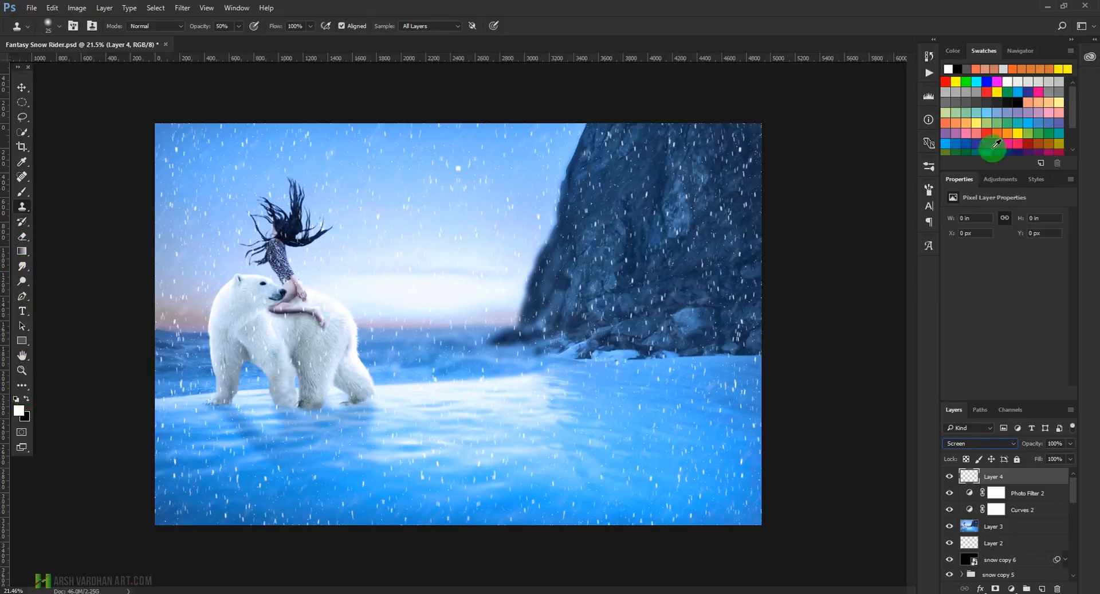
pyautogui.click(1030, 122)
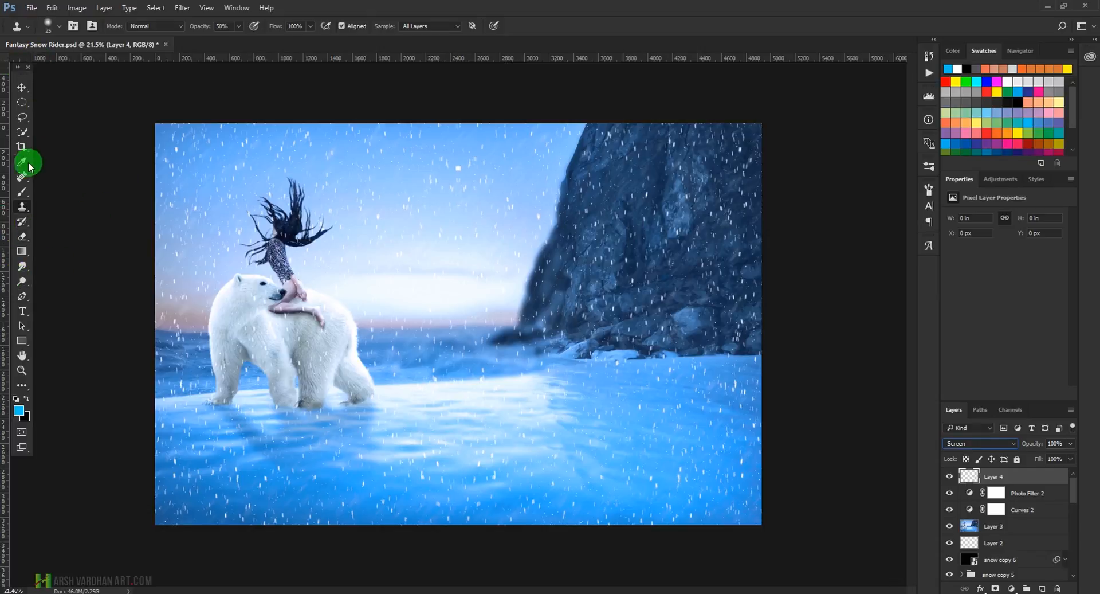
# - Set up a soft round Brush with 0% hardness and 100% opacity
pyautogui.click(23, 192)
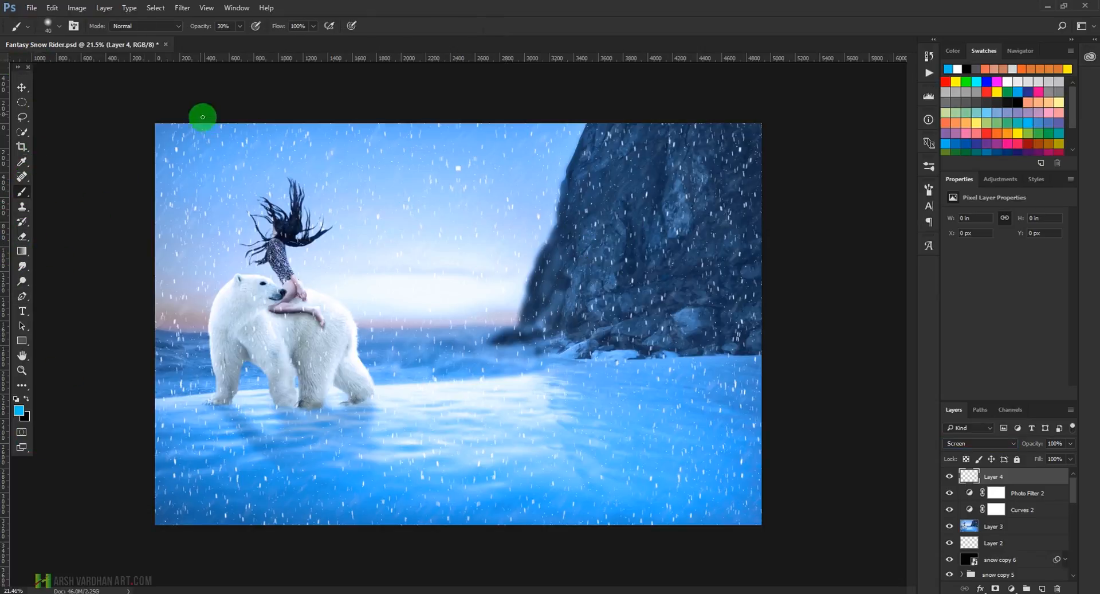
pyautogui.click(61, 27)
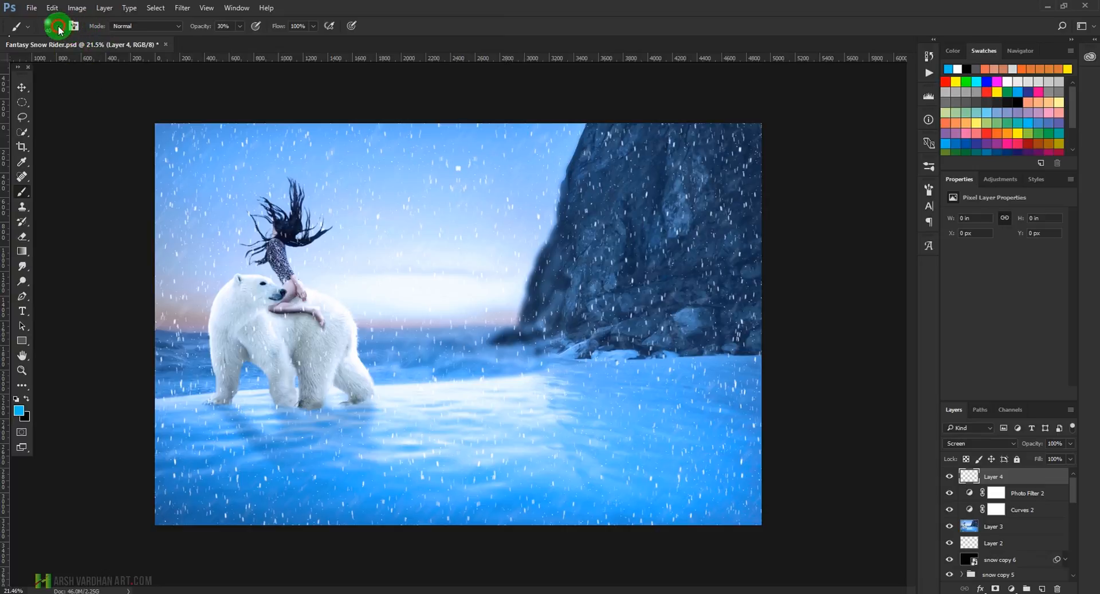
pyautogui.click(60, 86)
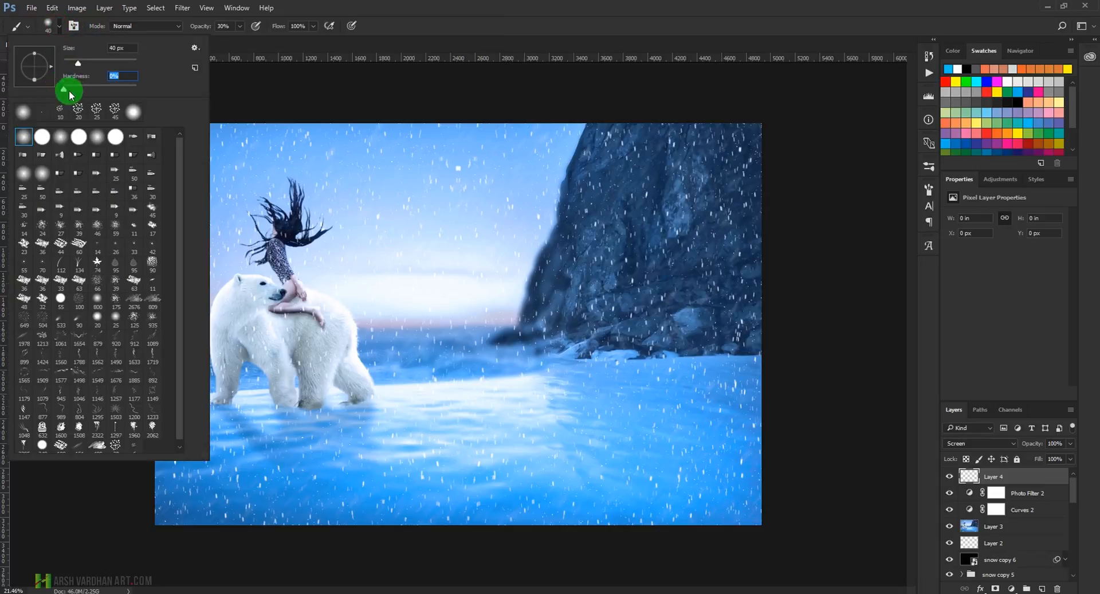
pyautogui.click(466, 18)
pyautogui.click(240, 26)
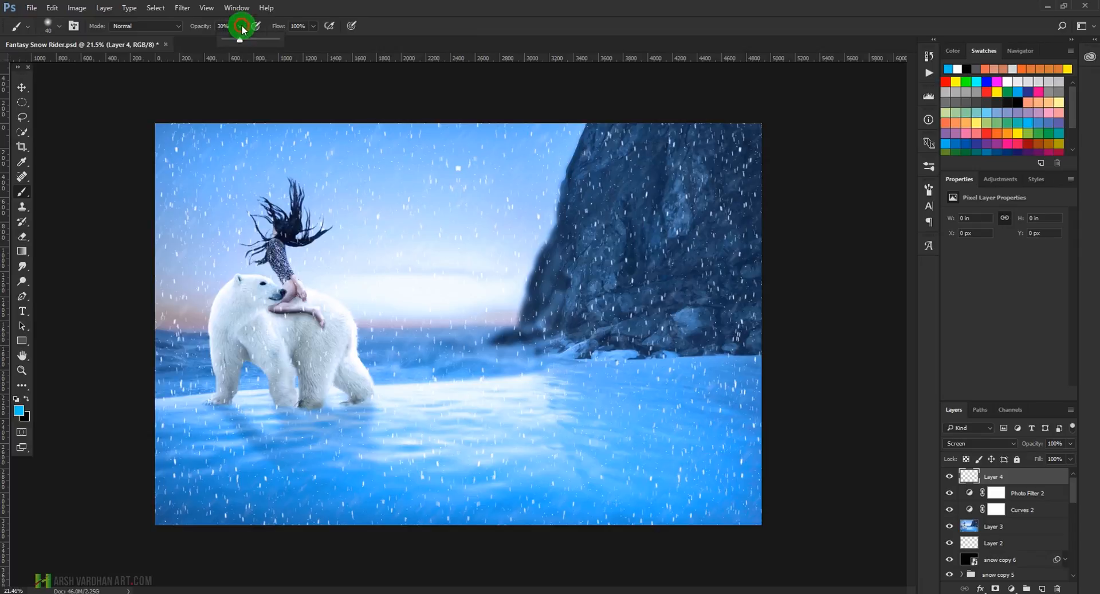
pyautogui.moveTo(239, 43); pyautogui.dragTo(344, 44)
pyautogui.click(436, 27)
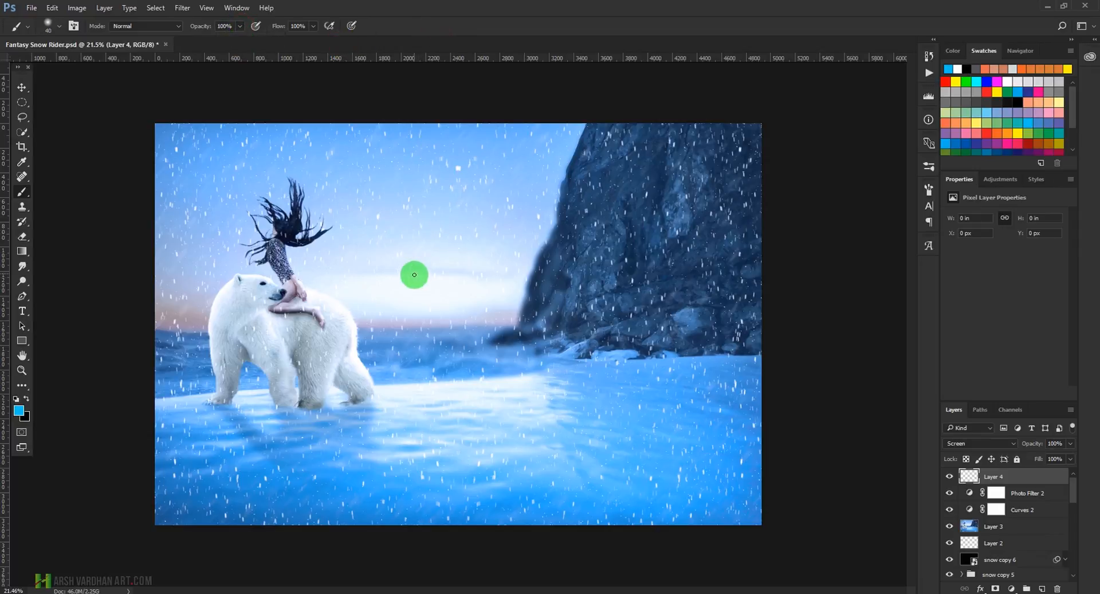
# - Enlarge the brush to 2000 px and paint a single soft blue glow in the sky between the rider and the cliff
pyautogui.press(']')
pyautogui.press(']')
pyautogui.press(']')
pyautogui.press(']')
pyautogui.press(']')
pyautogui.press(']')
pyautogui.press(']')
pyautogui.press(']')
pyautogui.press(']')
pyautogui.press(']')
pyautogui.press(']')
pyautogui.press(']')
pyautogui.press(']')
pyautogui.press(']')
pyautogui.press(']')
pyautogui.press(']')
pyautogui.press(']')
pyautogui.press(']')
pyautogui.press(']')
pyautogui.press(']')
pyautogui.press(']')
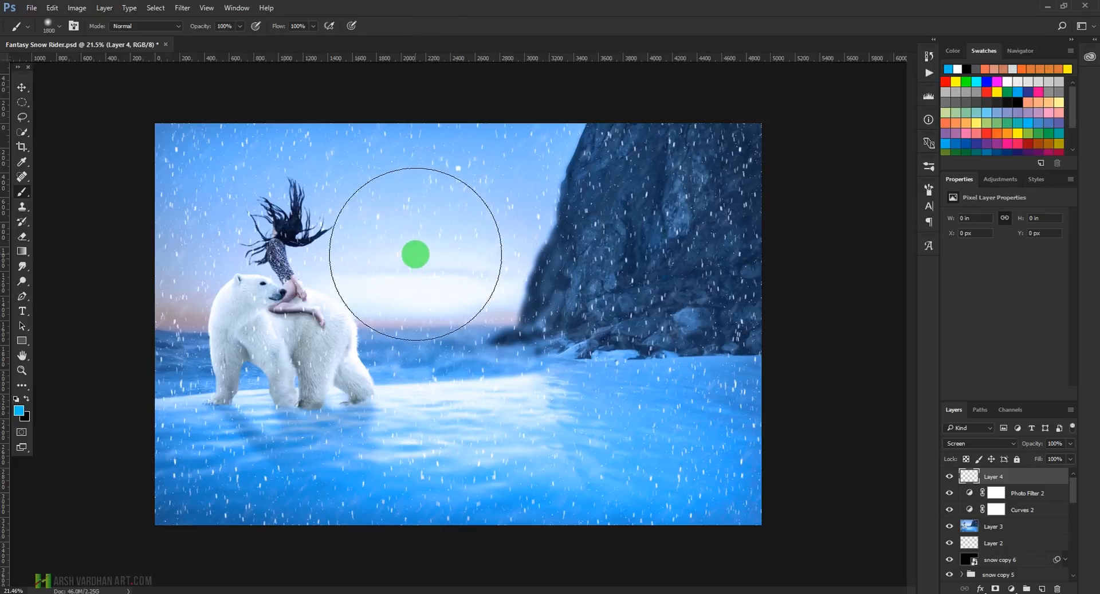
pyautogui.click(432, 246)
pyautogui.press(']')
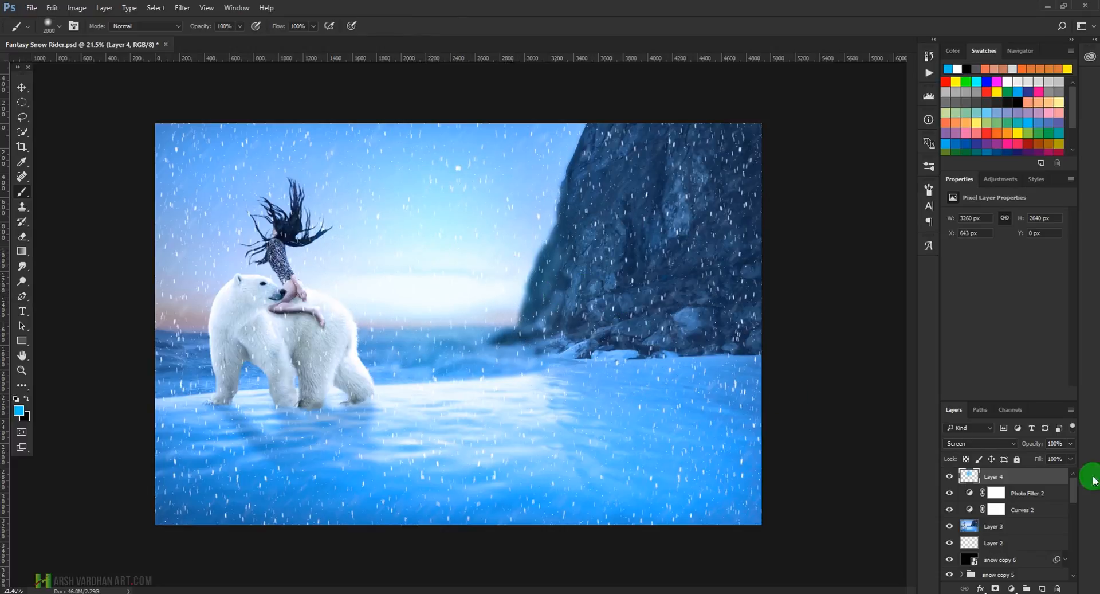
# - Toggle Layer 4 to compare the image with and without the blue glow, leaving the layer hidden
pyautogui.click(950, 477)
pyautogui.click(951, 479)
pyautogui.click(951, 478)
pyautogui.click(951, 478)
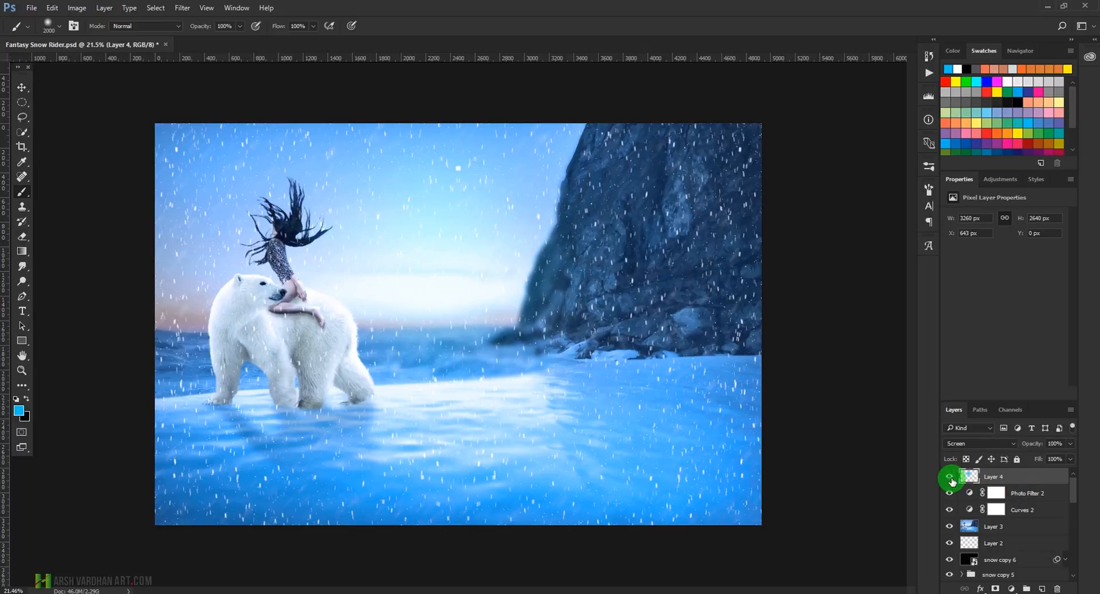
pyautogui.click(952, 479)
pyautogui.click(951, 479)
pyautogui.click(952, 480)
pyautogui.click(954, 480)
pyautogui.click(951, 479)
# - Add a new layer above Layer 4 and set its blend mode to Screen
pyautogui.click(1042, 589)
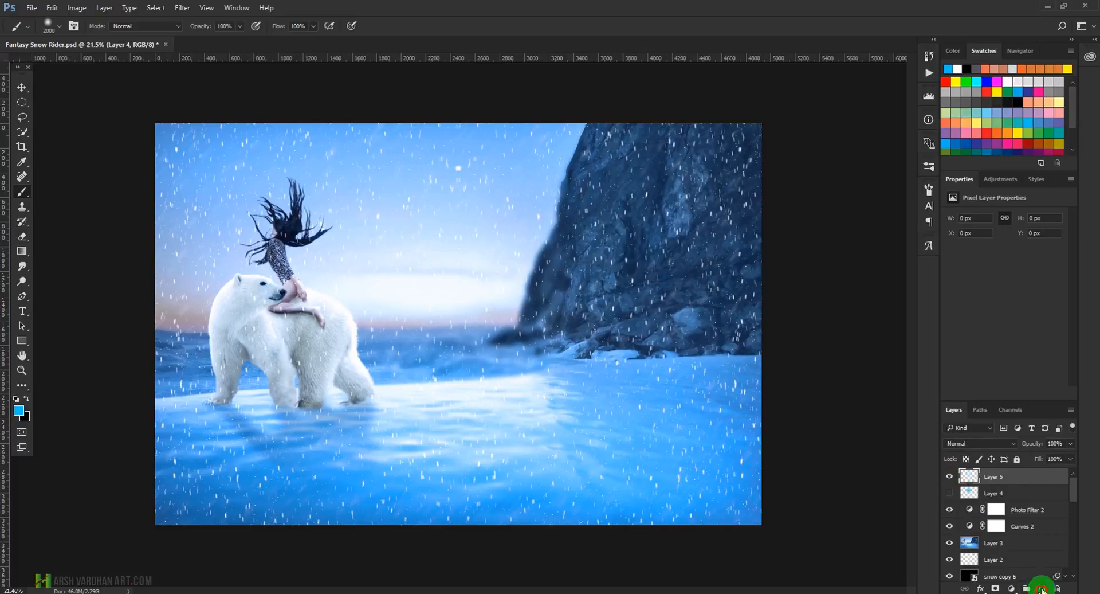
pyautogui.click(976, 444)
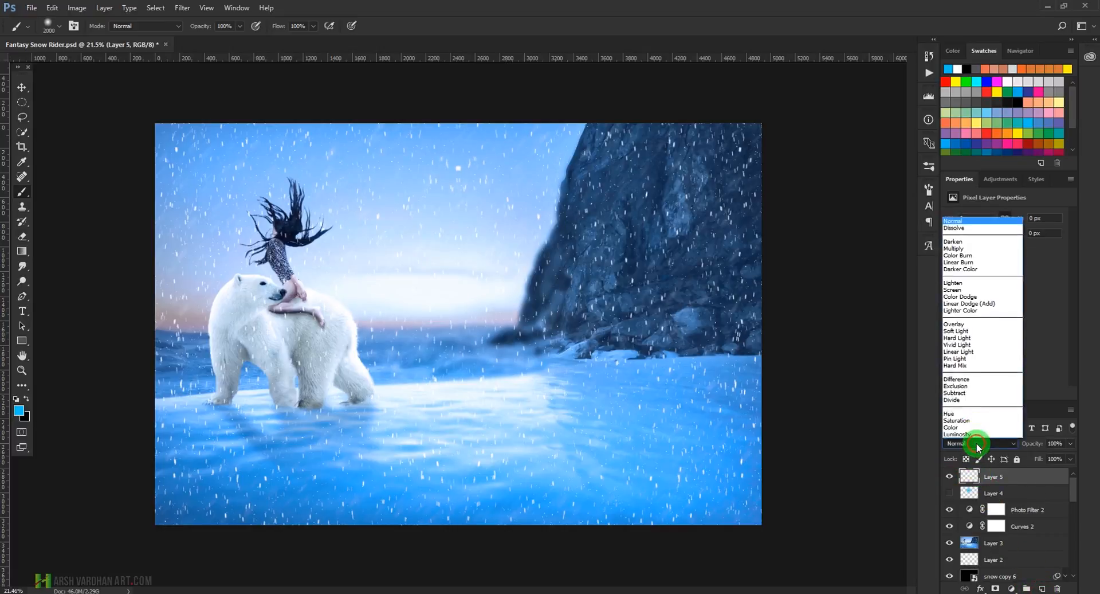
pyautogui.click(979, 290)
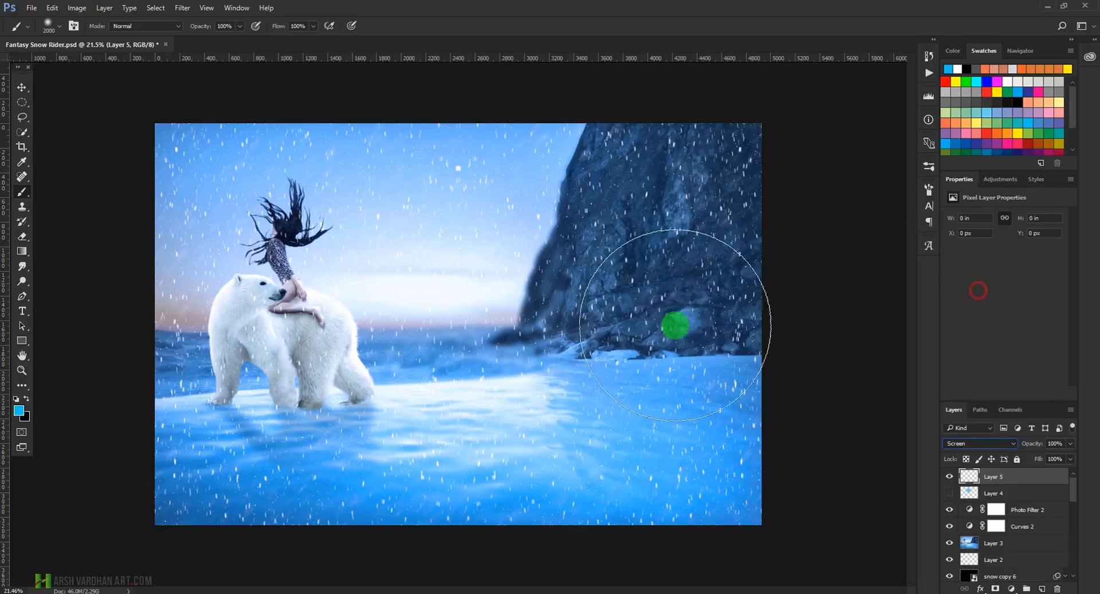
# - Set the foreground colour to white and paint a single soft 2000 px glow in the sky between the rider and the cliff
pyautogui.click(19, 409)
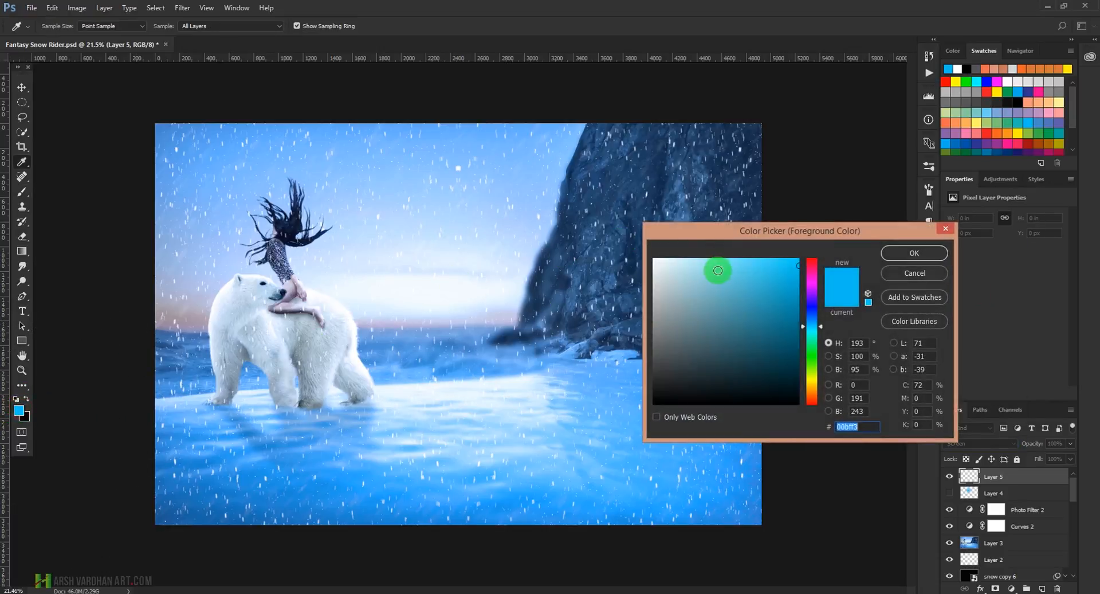
pyautogui.click(655, 259)
pyautogui.click(915, 253)
pyautogui.press('b')
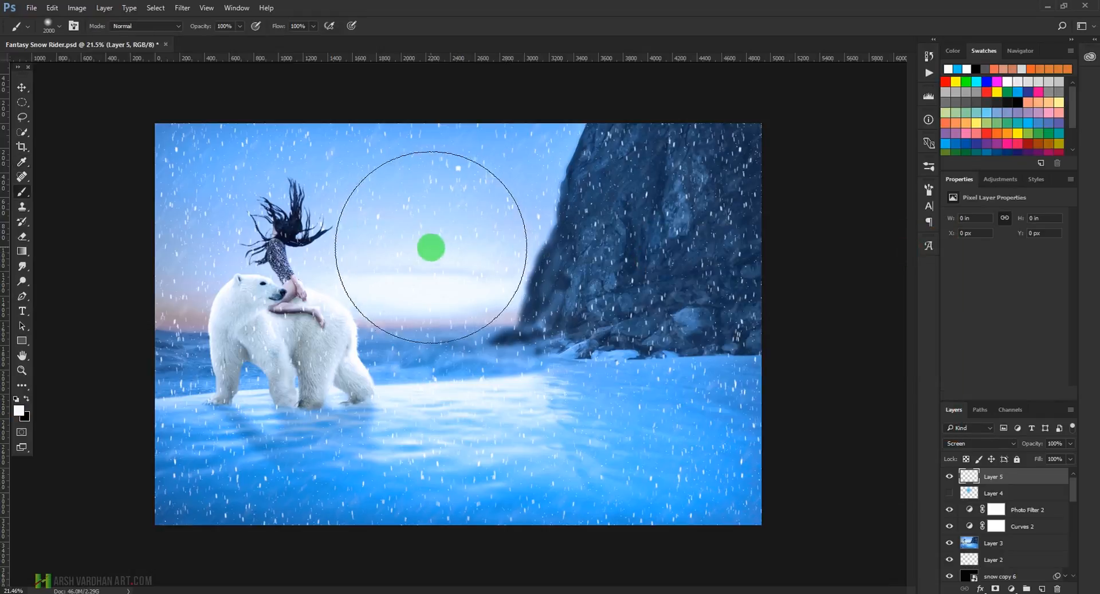
pyautogui.click(418, 252)
pyautogui.moveTo(990, 482)
pyautogui.mouseDown()
pyautogui.moveTo(998, 505)
pyautogui.moveTo(977, 489)
pyautogui.mouseUp()
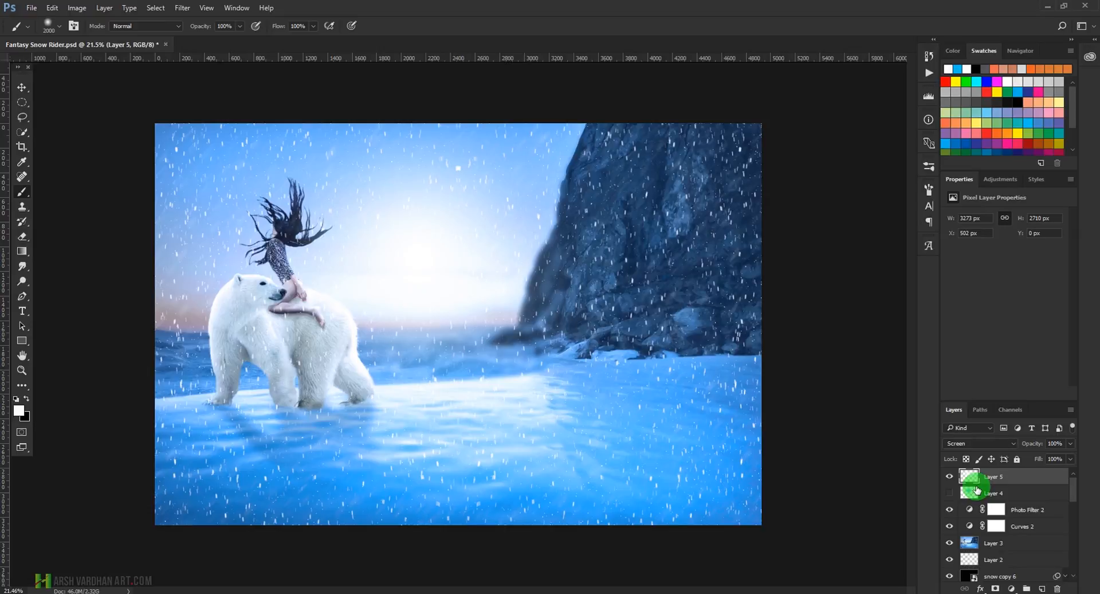
# - Scale the white glow up to about 6252 × 5176 px and shift it slightly toward the cliff with Free Transform
pyautogui.hotkey('ctrl', 't')
pyautogui.moveTo(619, 457); pyautogui.dragTo(840, 564)
pyautogui.moveTo(498, 283)
pyautogui.mouseDown()
pyautogui.moveTo(549, 286)
pyautogui.moveTo(538, 285)
pyautogui.mouseUp()
pyautogui.press('b')
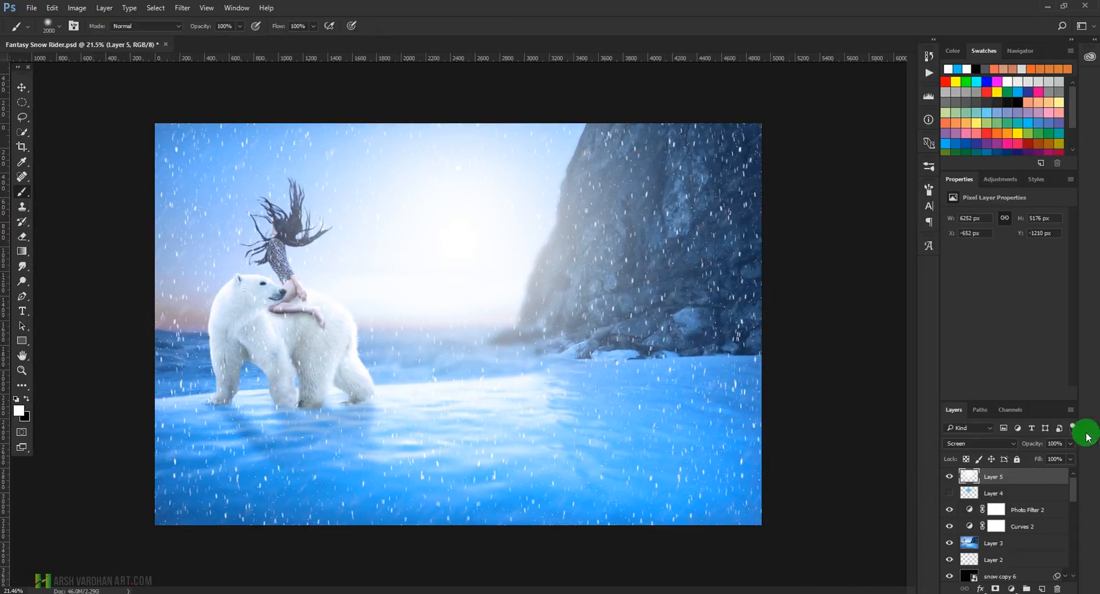
# - Lower the opacity of the white glow layer, Layer 5, to 41%
pyautogui.click(1071, 444)
pyautogui.moveTo(1052, 457); pyautogui.dragTo(1050, 462)
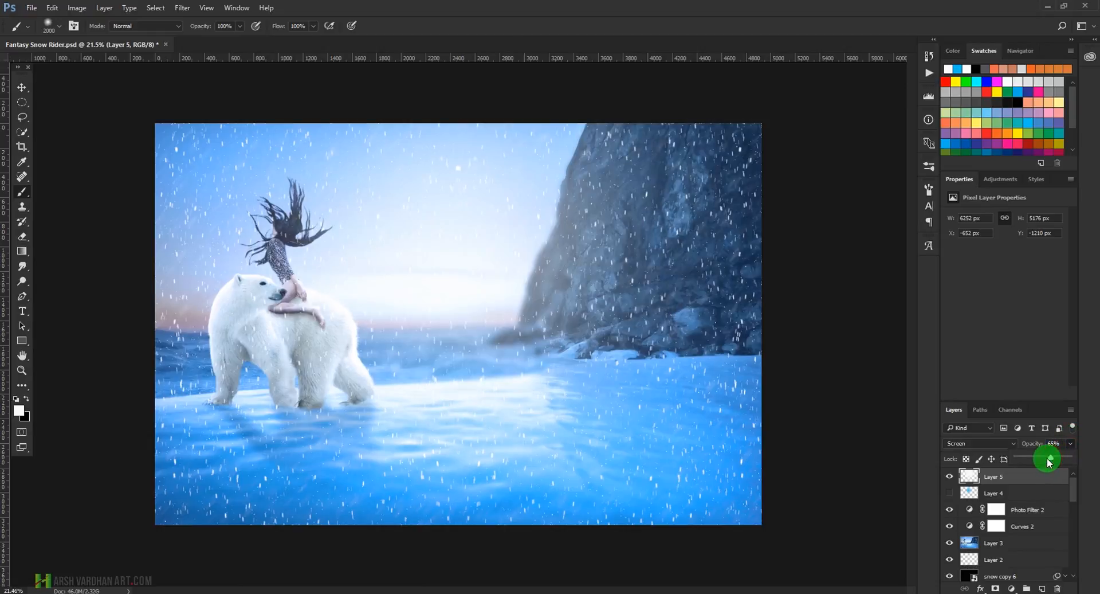
pyautogui.click(1036, 478)
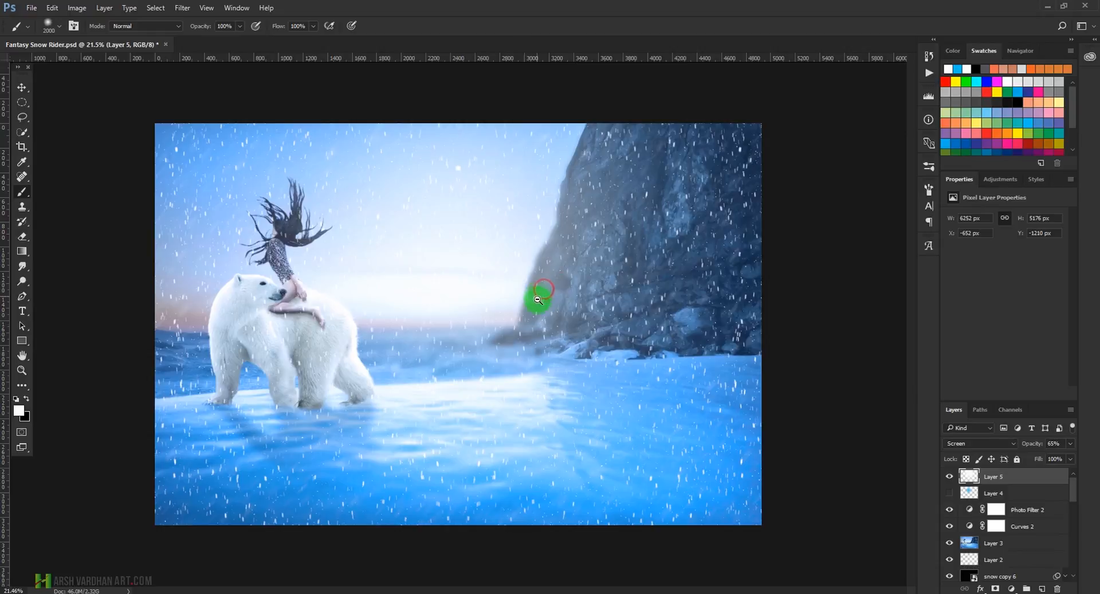
pyautogui.keyDown('alt'); pyautogui.click(422, 314); pyautogui.keyUp('alt')
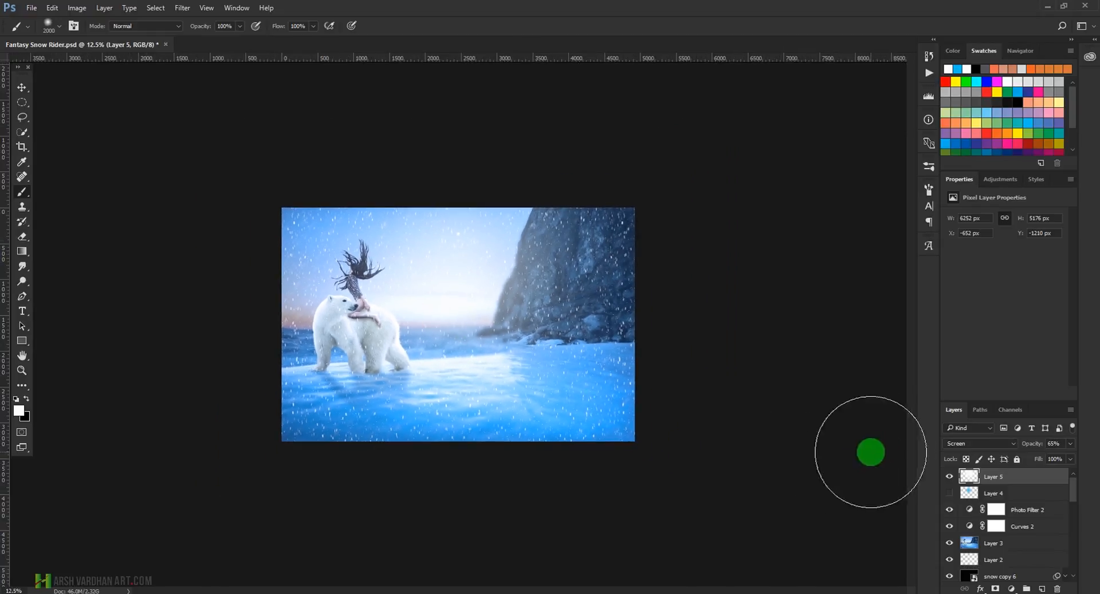
pyautogui.moveTo(1065, 455); pyautogui.dragTo(1042, 462)
pyautogui.moveTo(1046, 461); pyautogui.dragTo(1038, 462)
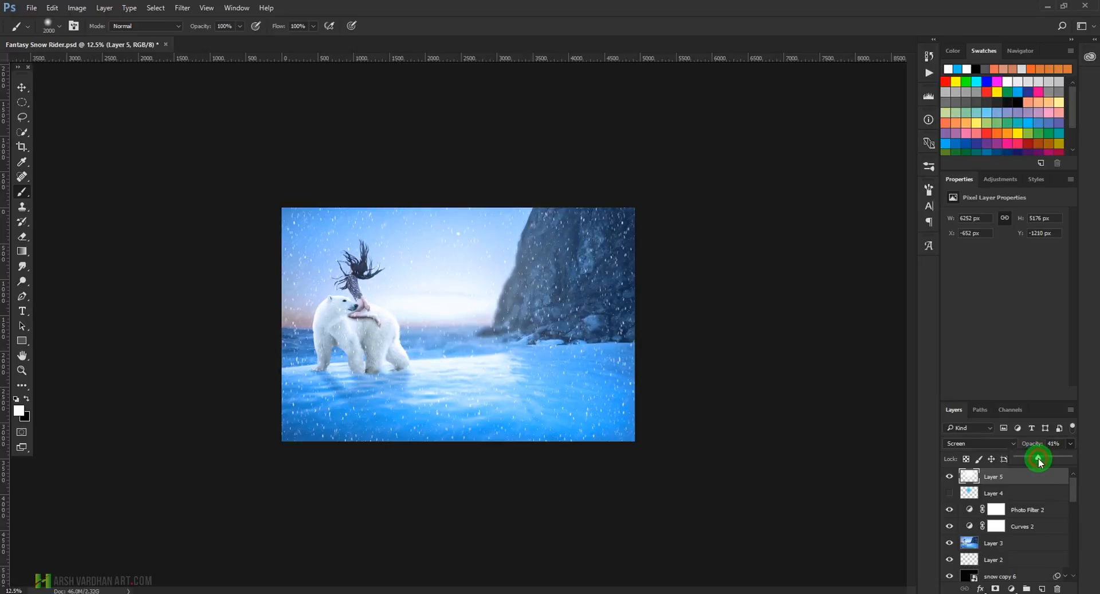
pyautogui.click(969, 478)
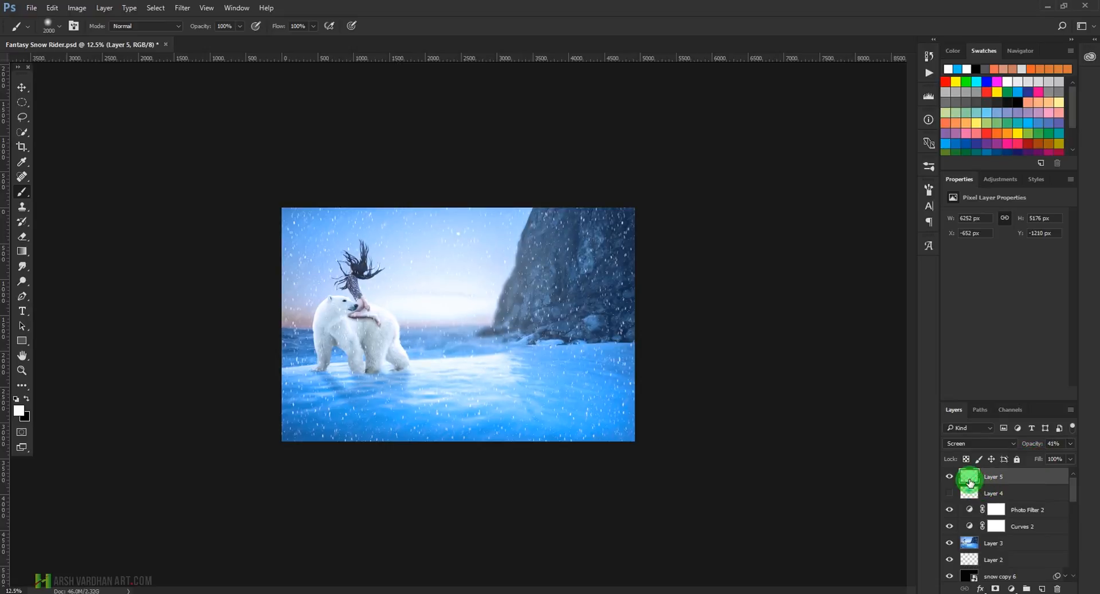
pyautogui.click(969, 495)
pyautogui.click(970, 480)
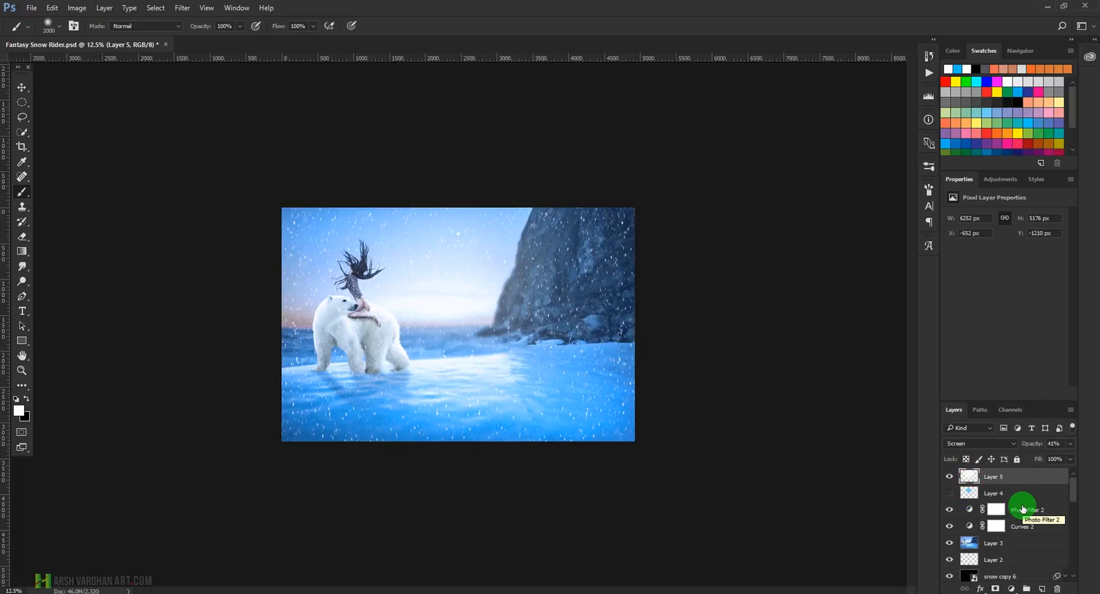
pyautogui.moveTo(422, 322); pyautogui.dragTo(445, 332)
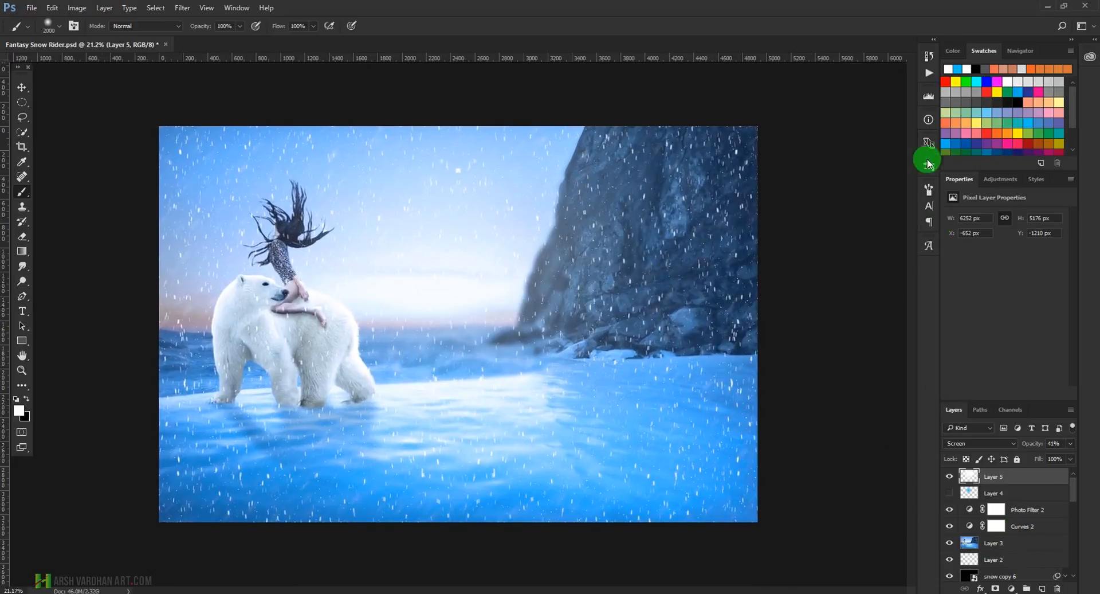
# - Play the snow 2 action from the Snow Harshvardhanart set to add another round of snowfall above Layer 5
pyautogui.click(929, 72)
pyautogui.moveTo(912, 164); pyautogui.dragTo(930, 393)
pyautogui.click(729, 206)
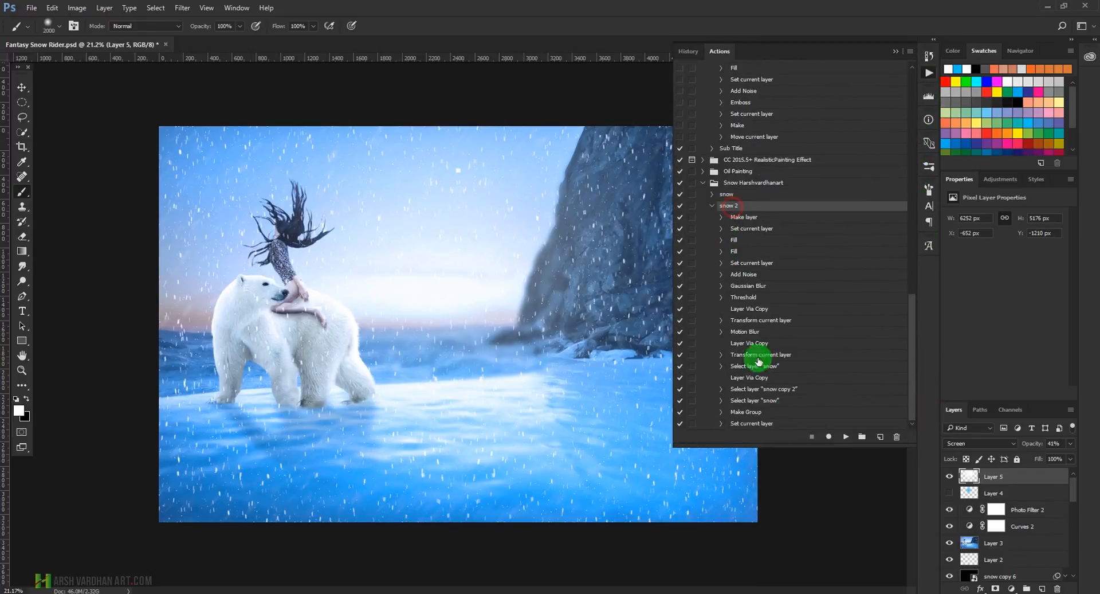
pyautogui.click(845, 437)
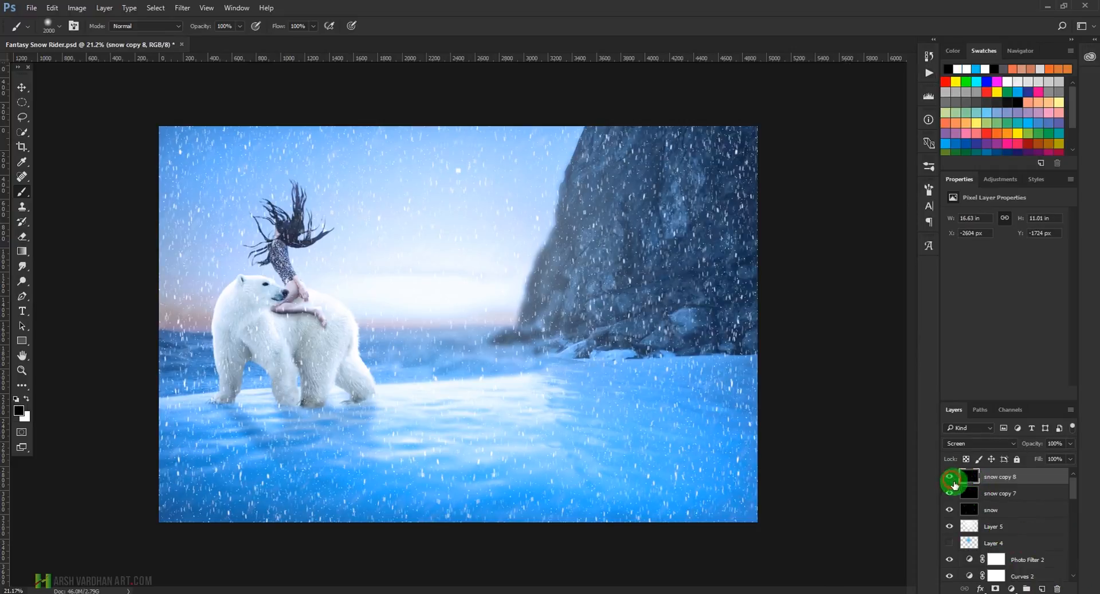
# - Group the layers snow, snow copy 7 and snow copy 8, and hide and reshow the group to compare the snowfall
pyautogui.keyDown('shift'); pyautogui.click(972, 510); pyautogui.keyUp('shift')
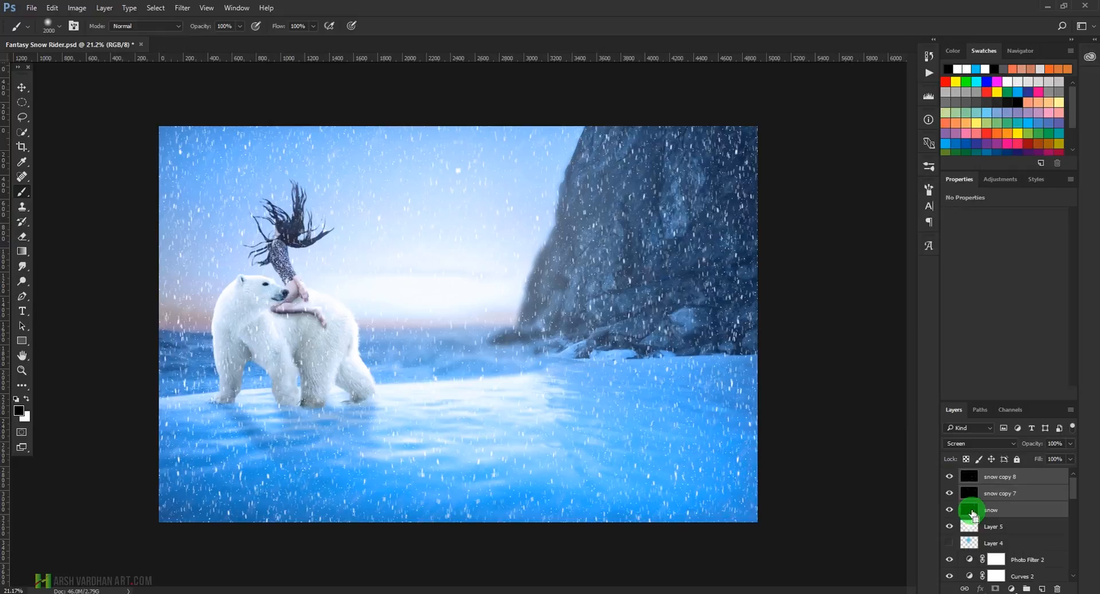
pyautogui.hotkey('ctrl', 'g')
pyautogui.click(952, 480)
pyautogui.click(951, 478)
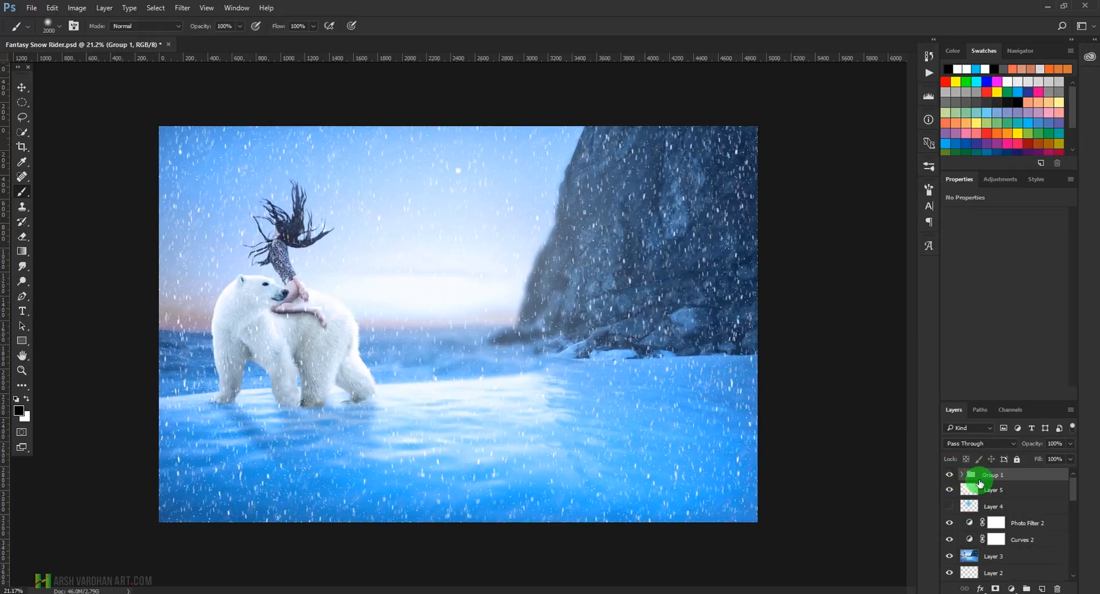
# - Duplicate the snow group, Group 1, and move the copy slightly toward the cliff to thicken the snowfall
pyautogui.hotkey('ctrl', 'j')
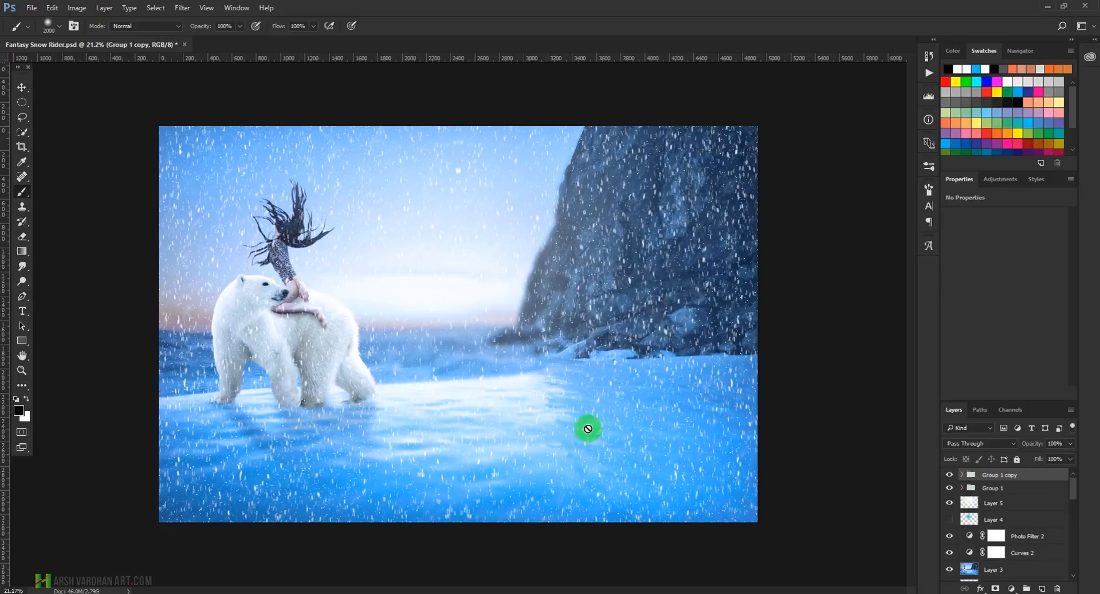
pyautogui.press('v')
pyautogui.moveTo(489, 374); pyautogui.dragTo(500, 371)
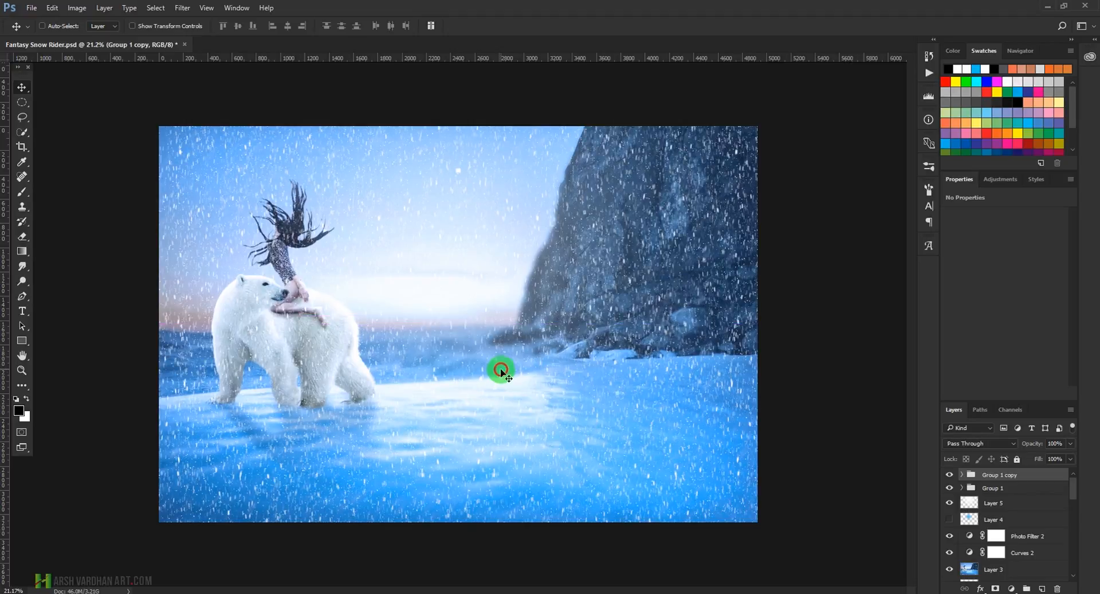
# - Switch to full screen mode without the interface and examine the finished snow rider composite enlarged
pyautogui.moveTo(433, 342); pyautogui.dragTo(374, 312)
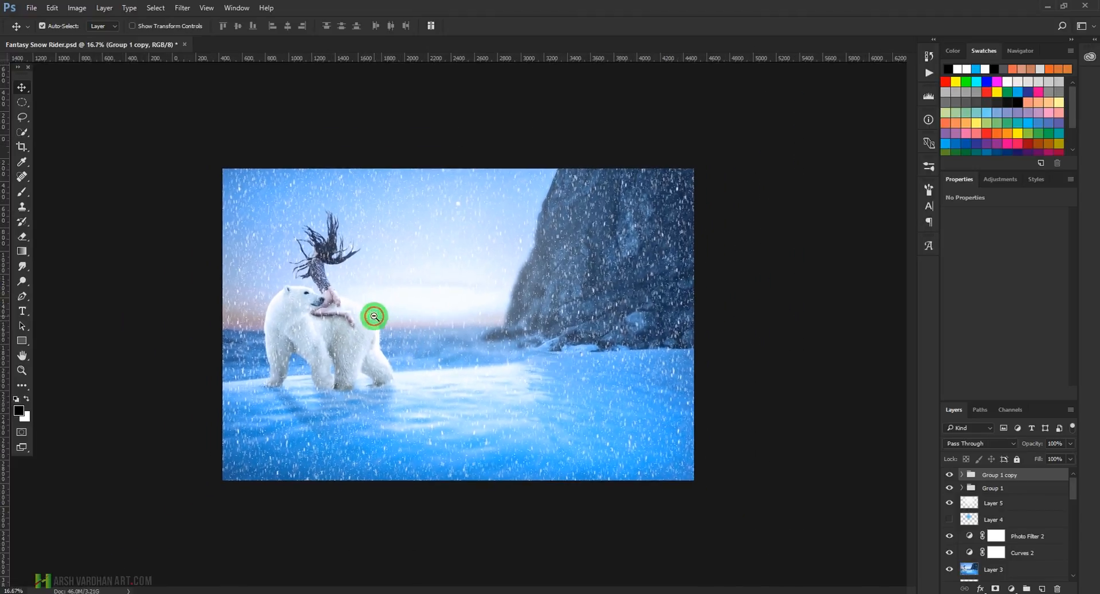
pyautogui.press('f')
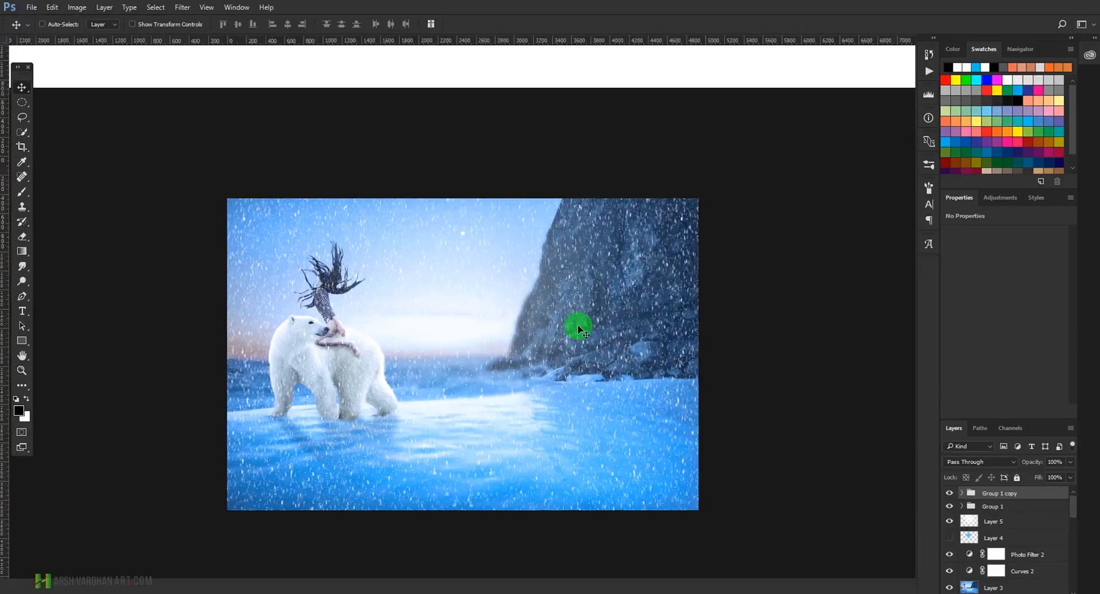
pyautogui.press('f')
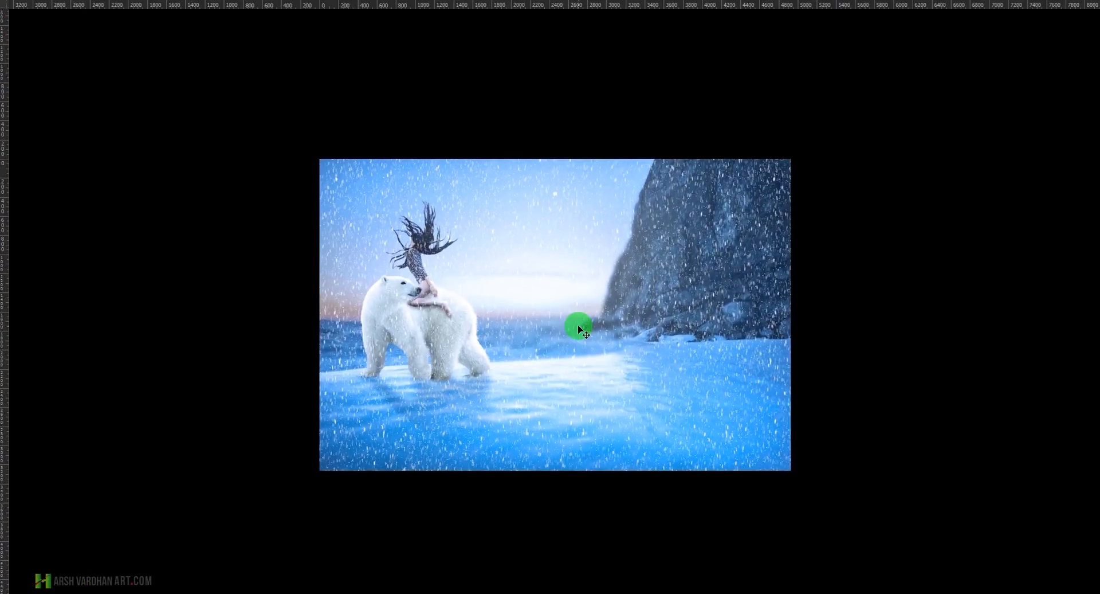
pyautogui.press('z')
pyautogui.click(577, 328)
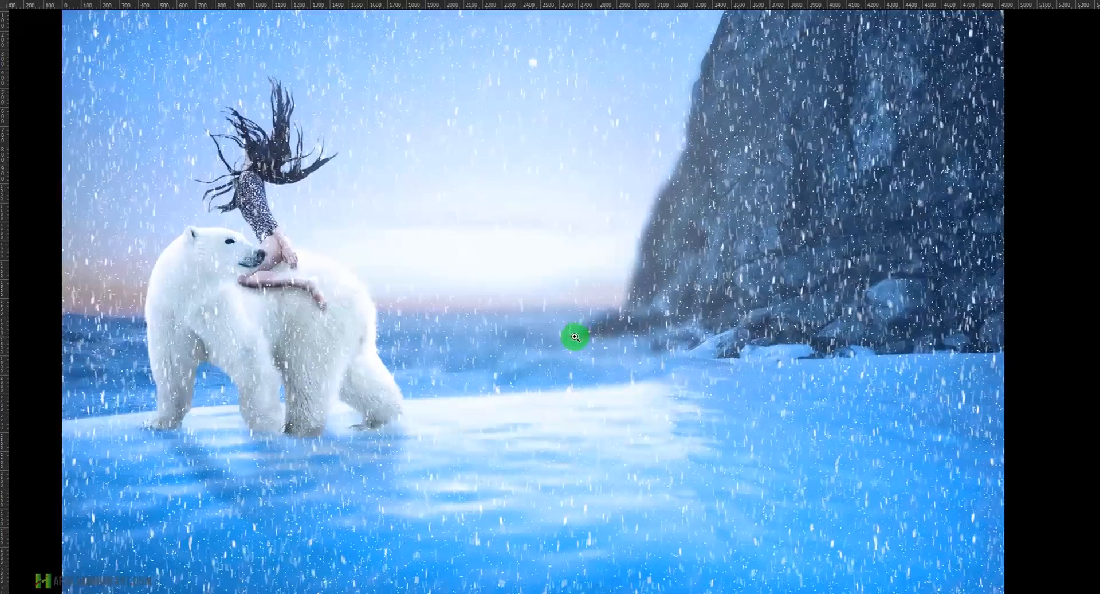
pyautogui.press('v')
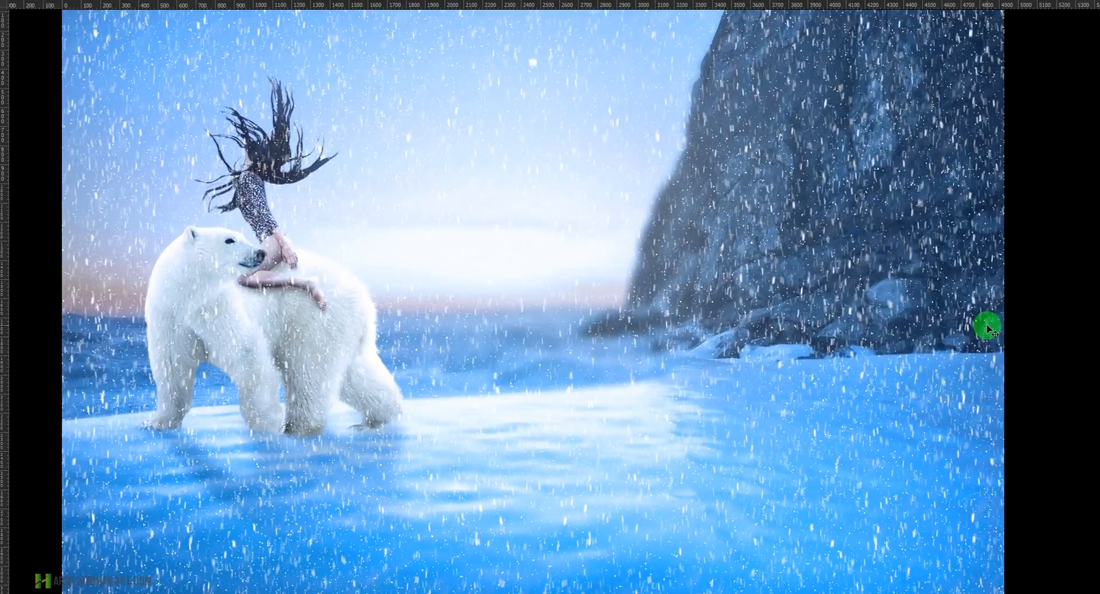